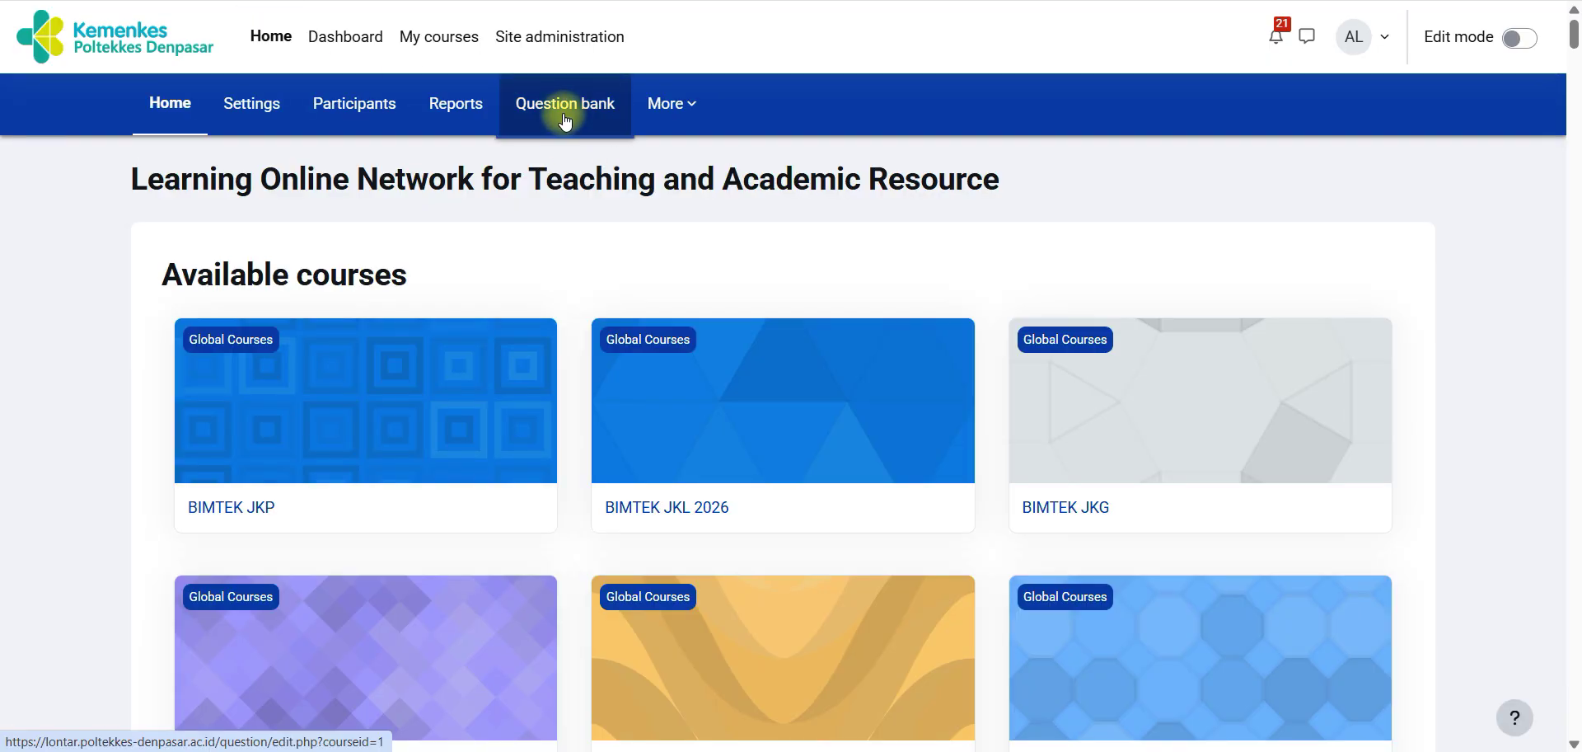
Step: Open the site's question bank, remove the Default for Site home category filter, and apply the change
left_click(564, 116)
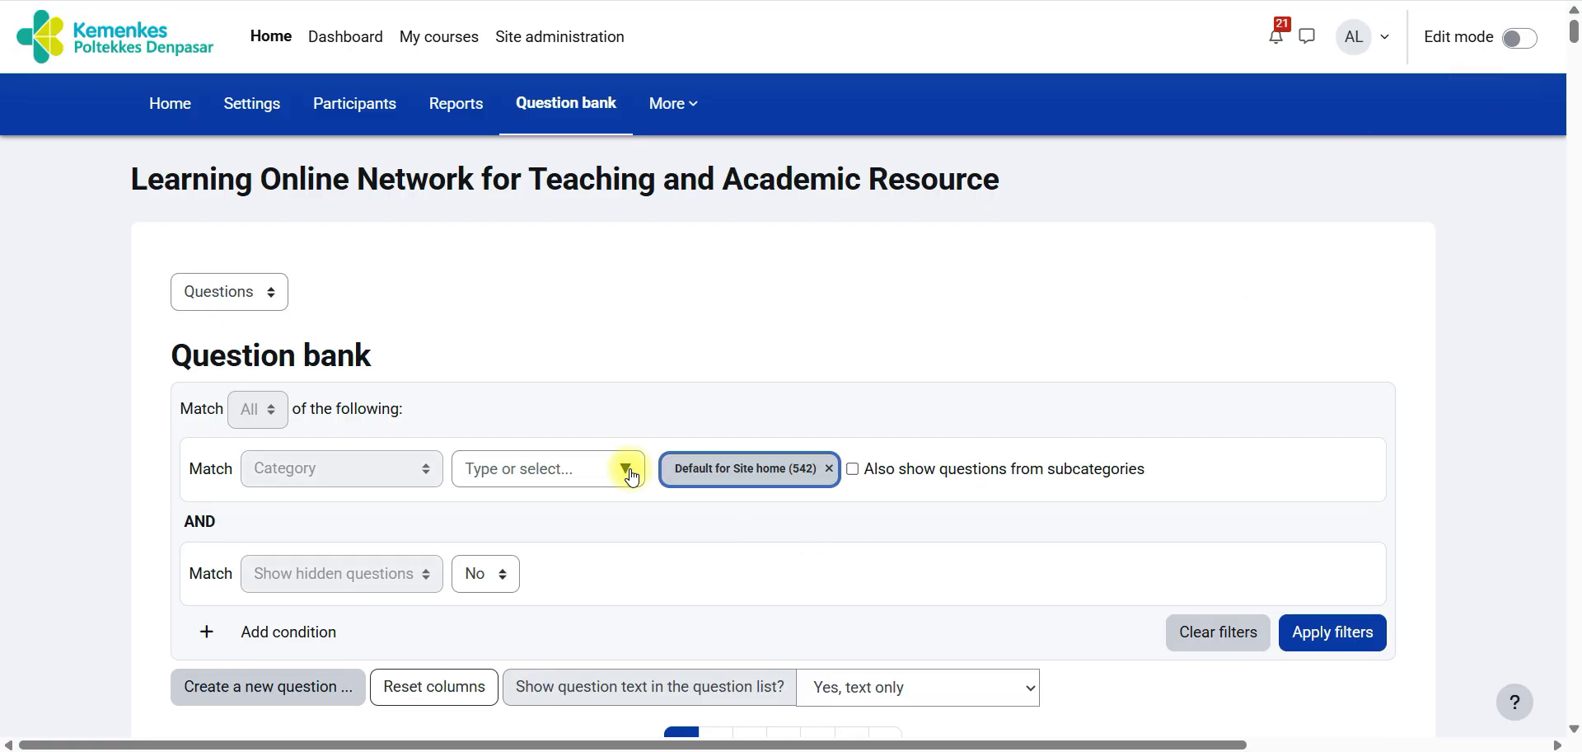
left_click(625, 470)
left_click_drag(758, 551, 759, 690)
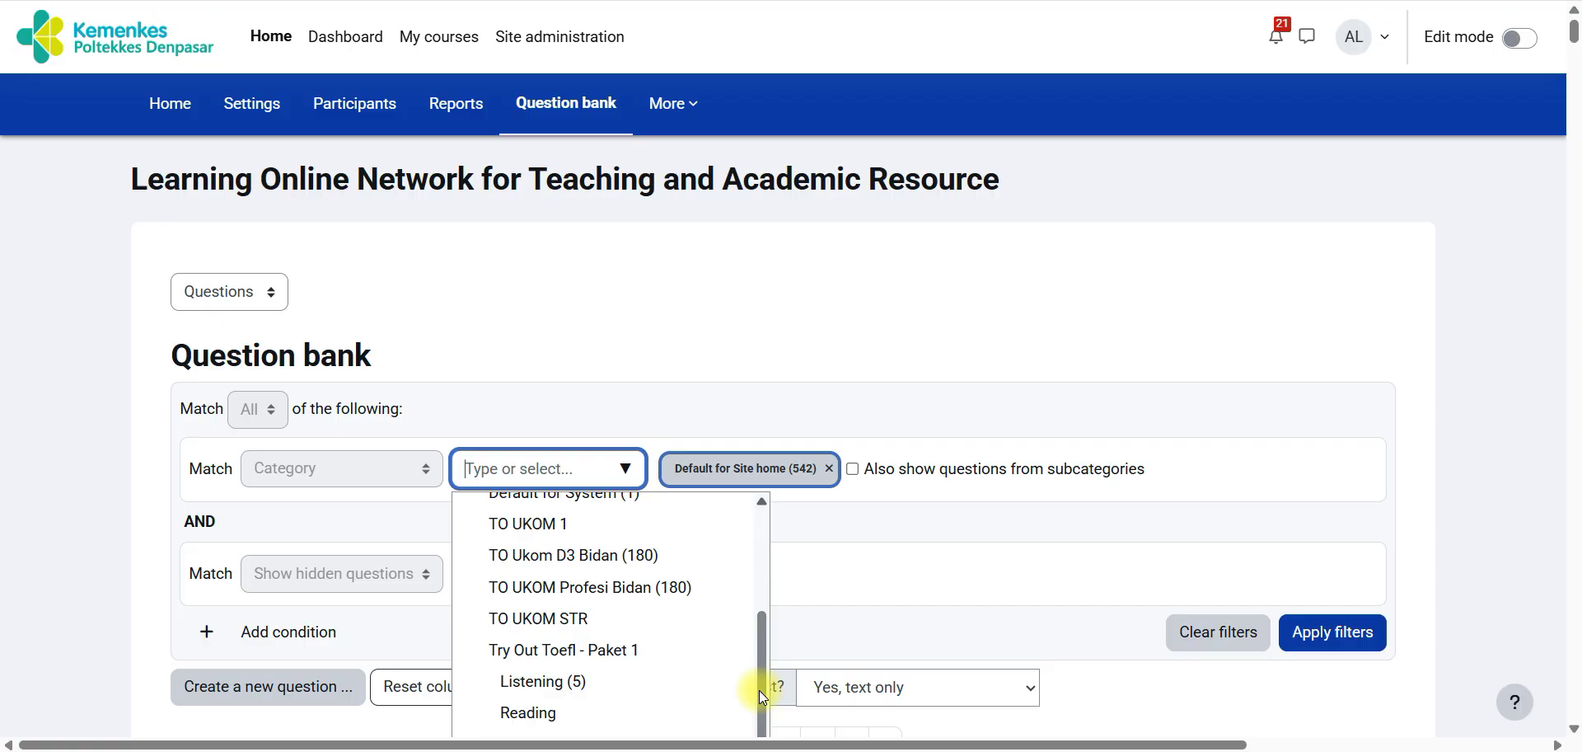
left_click(829, 467)
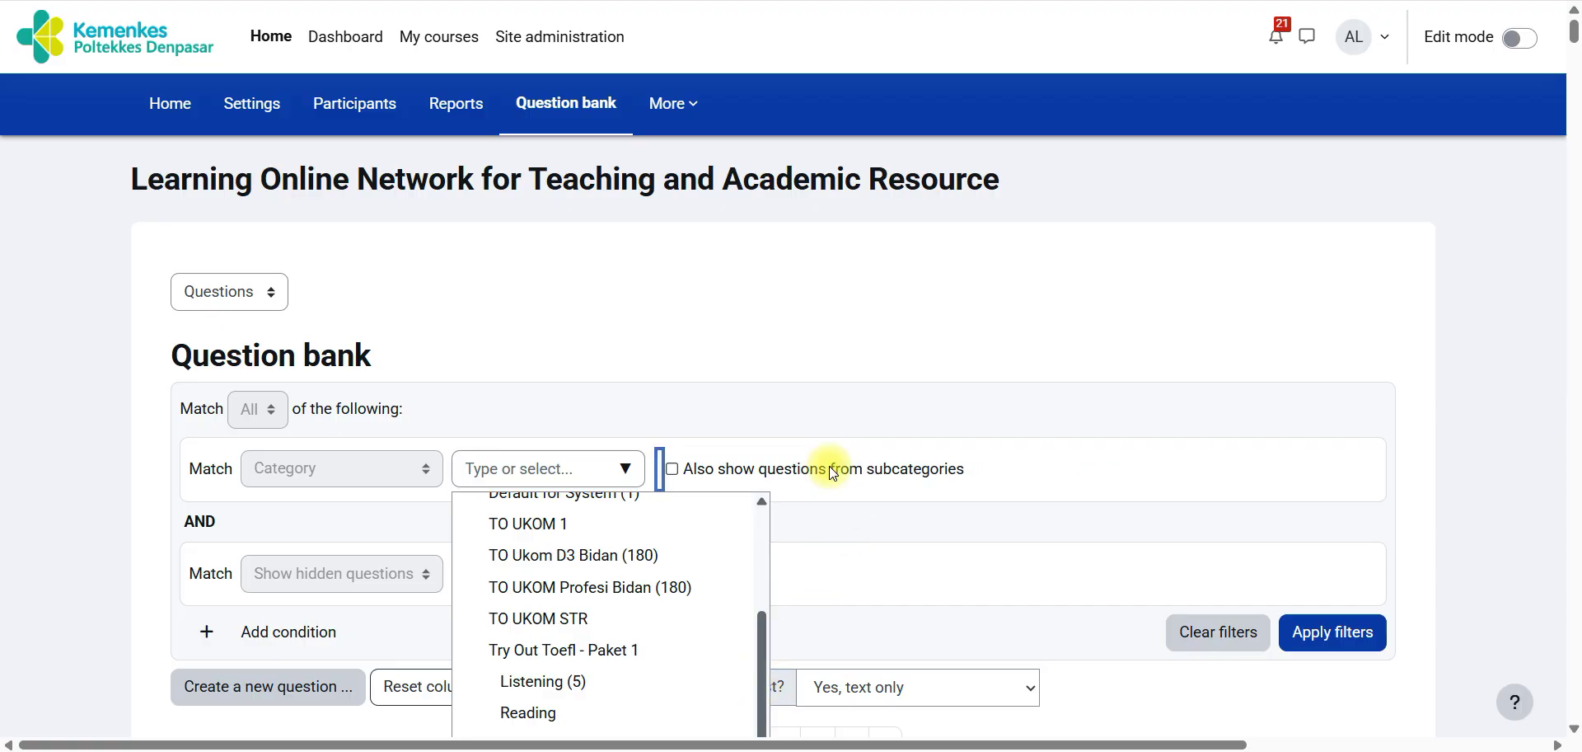
left_click(1321, 633)
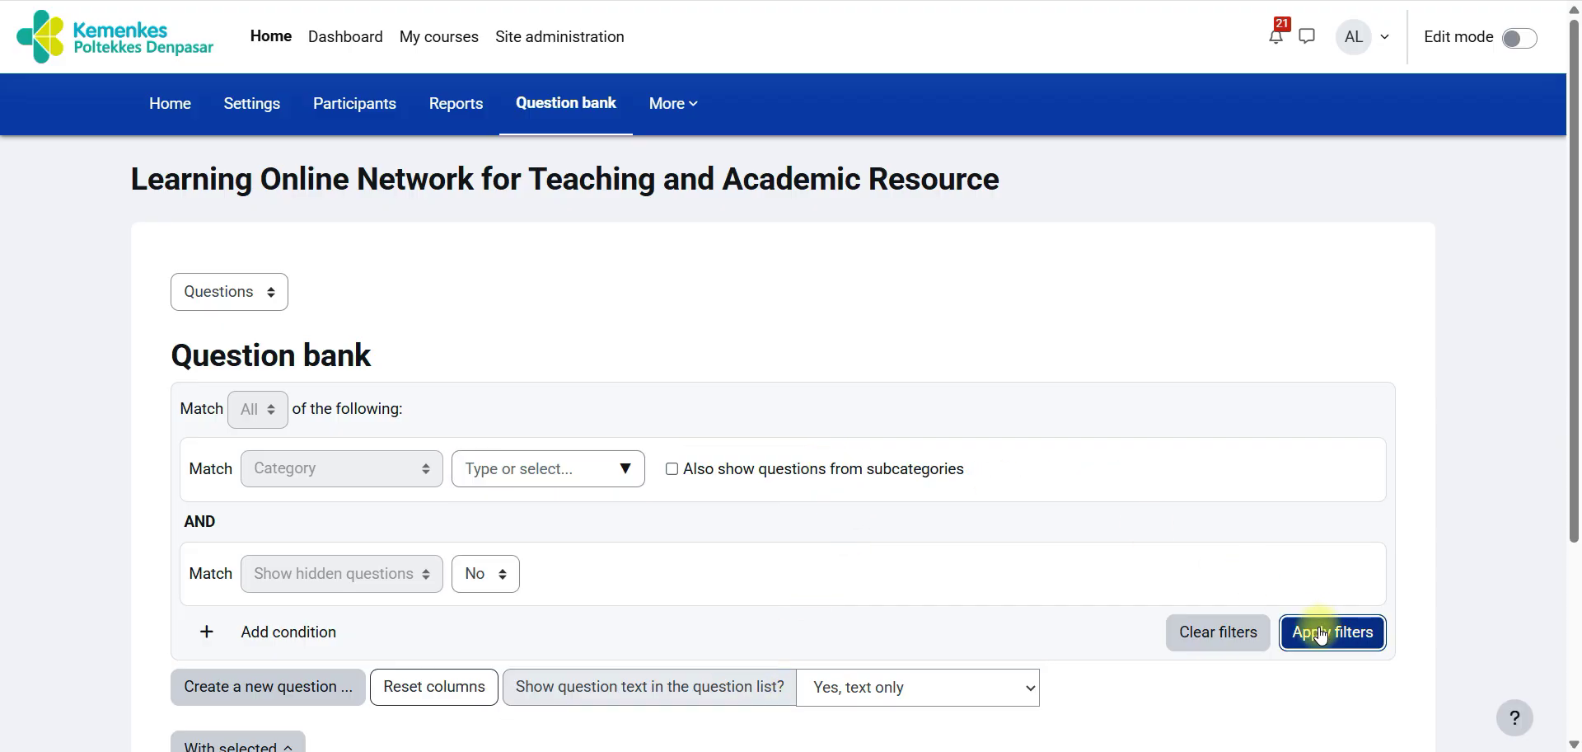
Step: Filter the question bank by the Structure category under Try Out Toefl - Paket 1
left_click(620, 470)
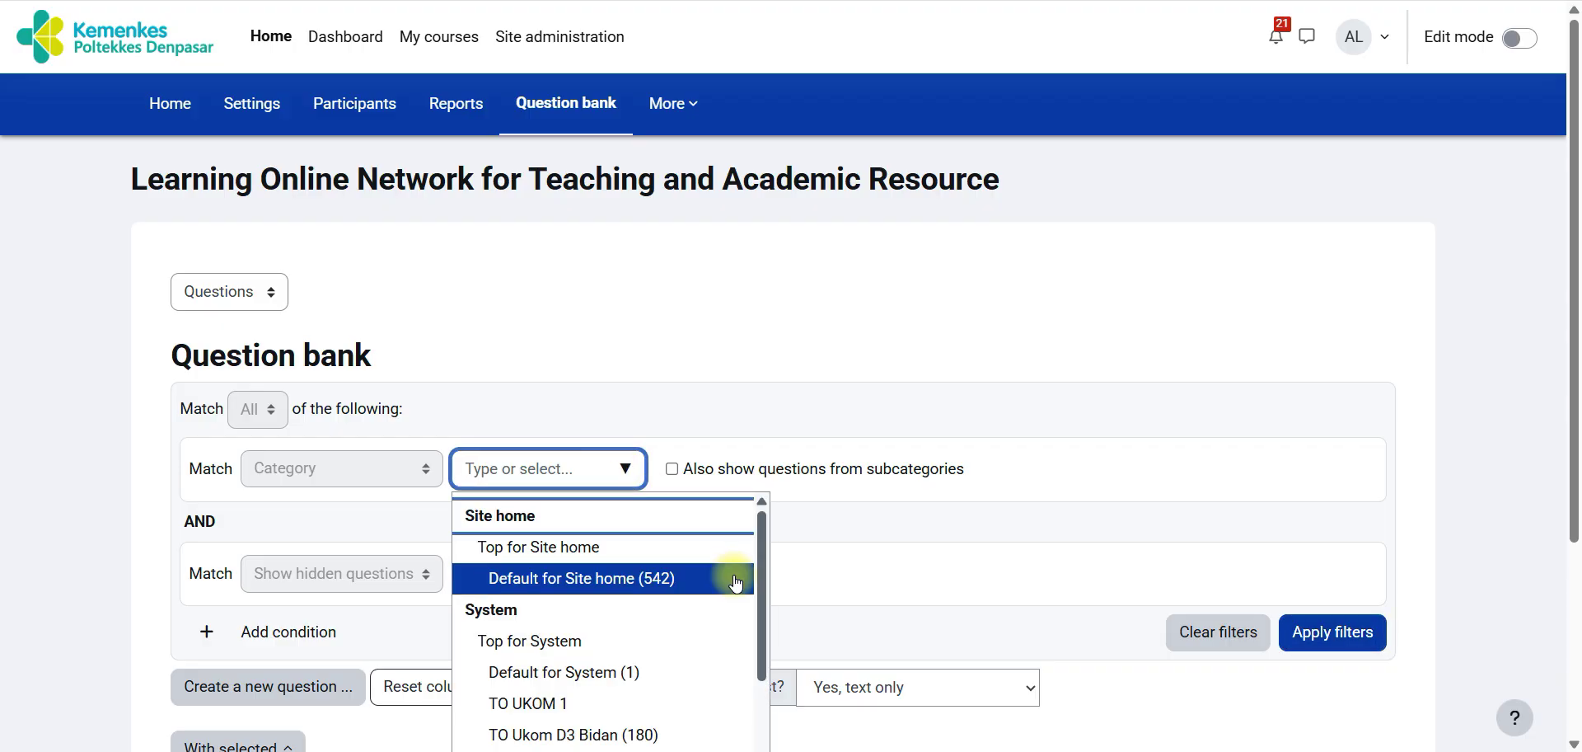
left_click_drag(764, 575, 763, 704)
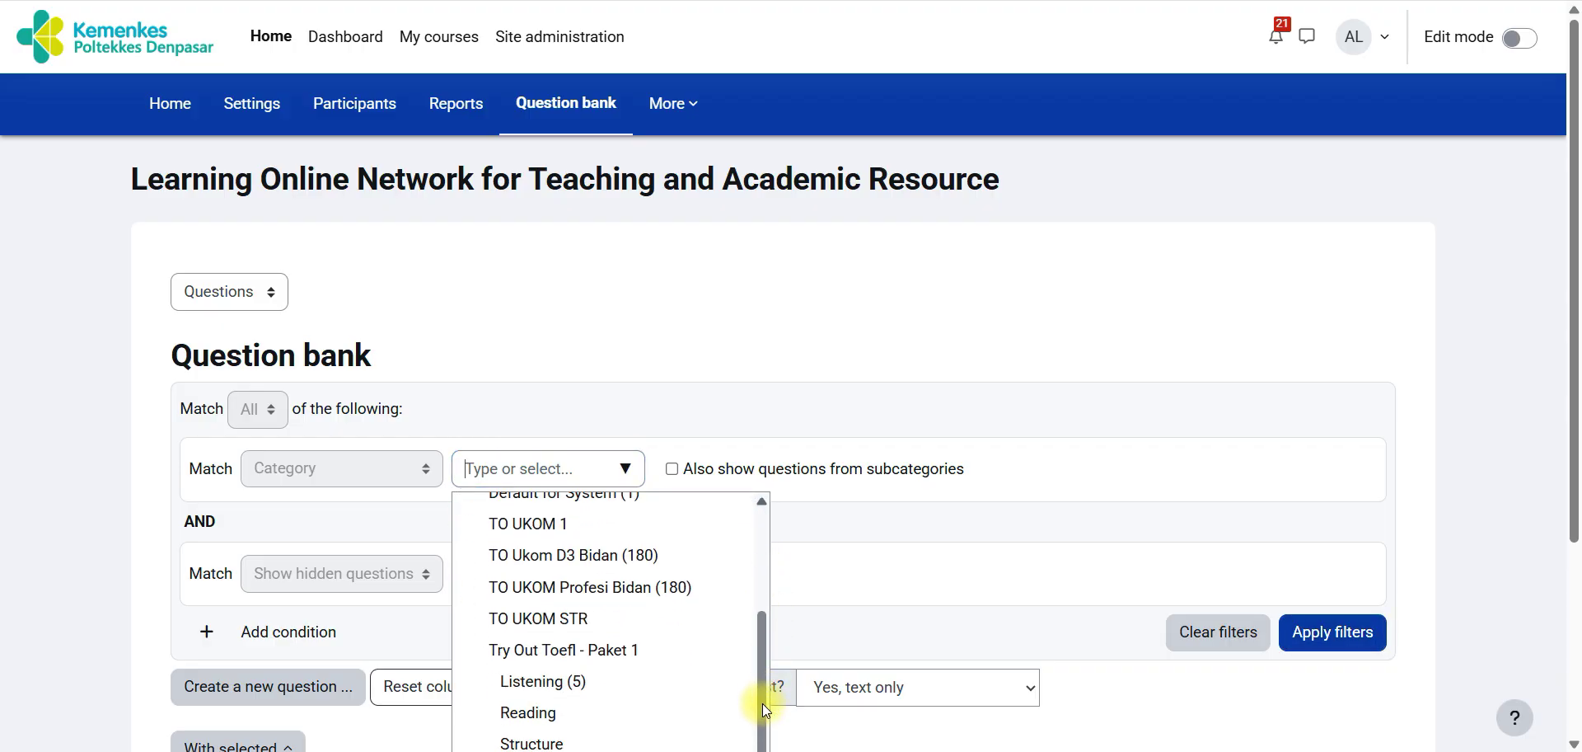
left_click(577, 740)
left_click(1350, 633)
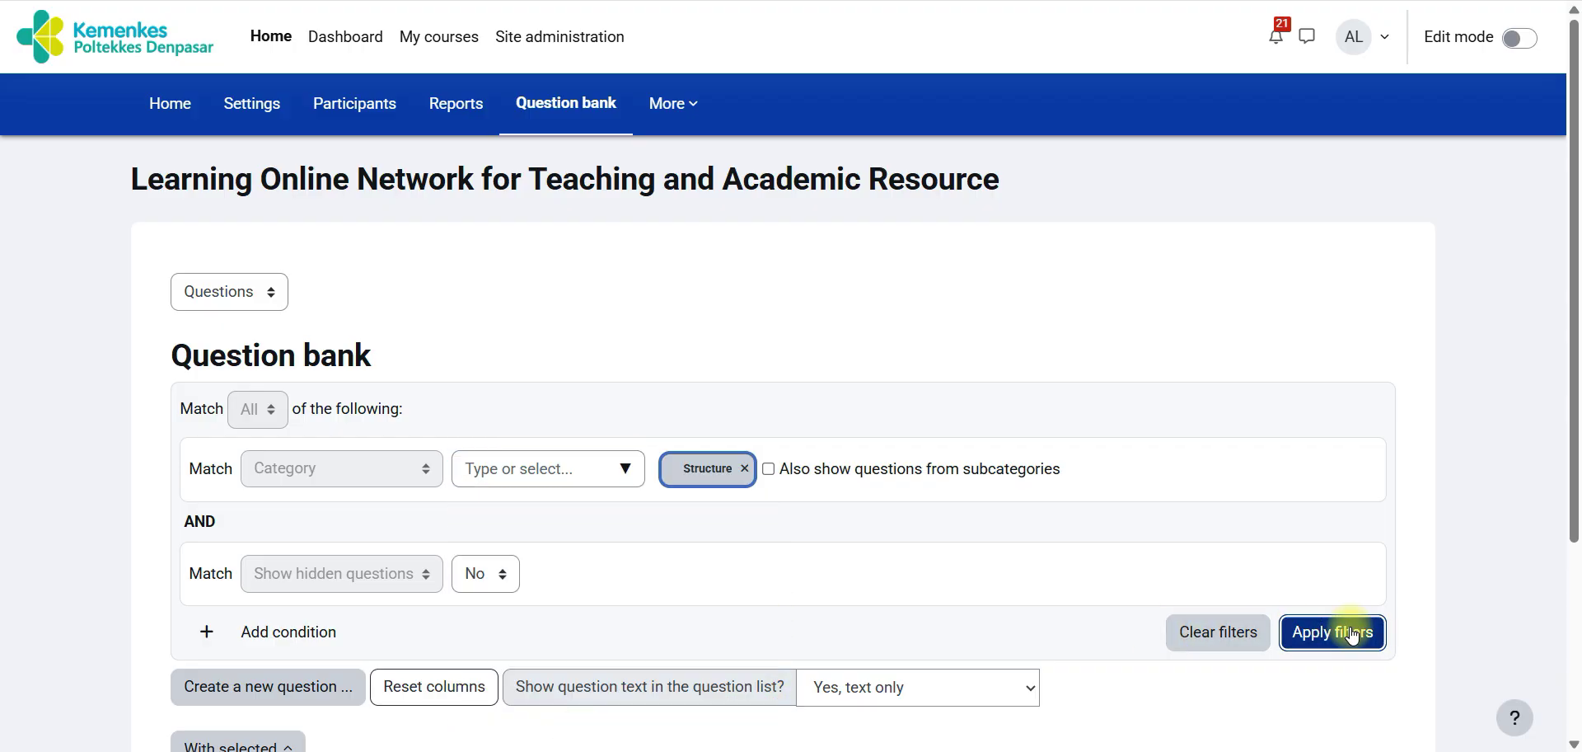
Step: Start creating a new question of the Description type
left_click_drag(1574, 247, 1576, 430)
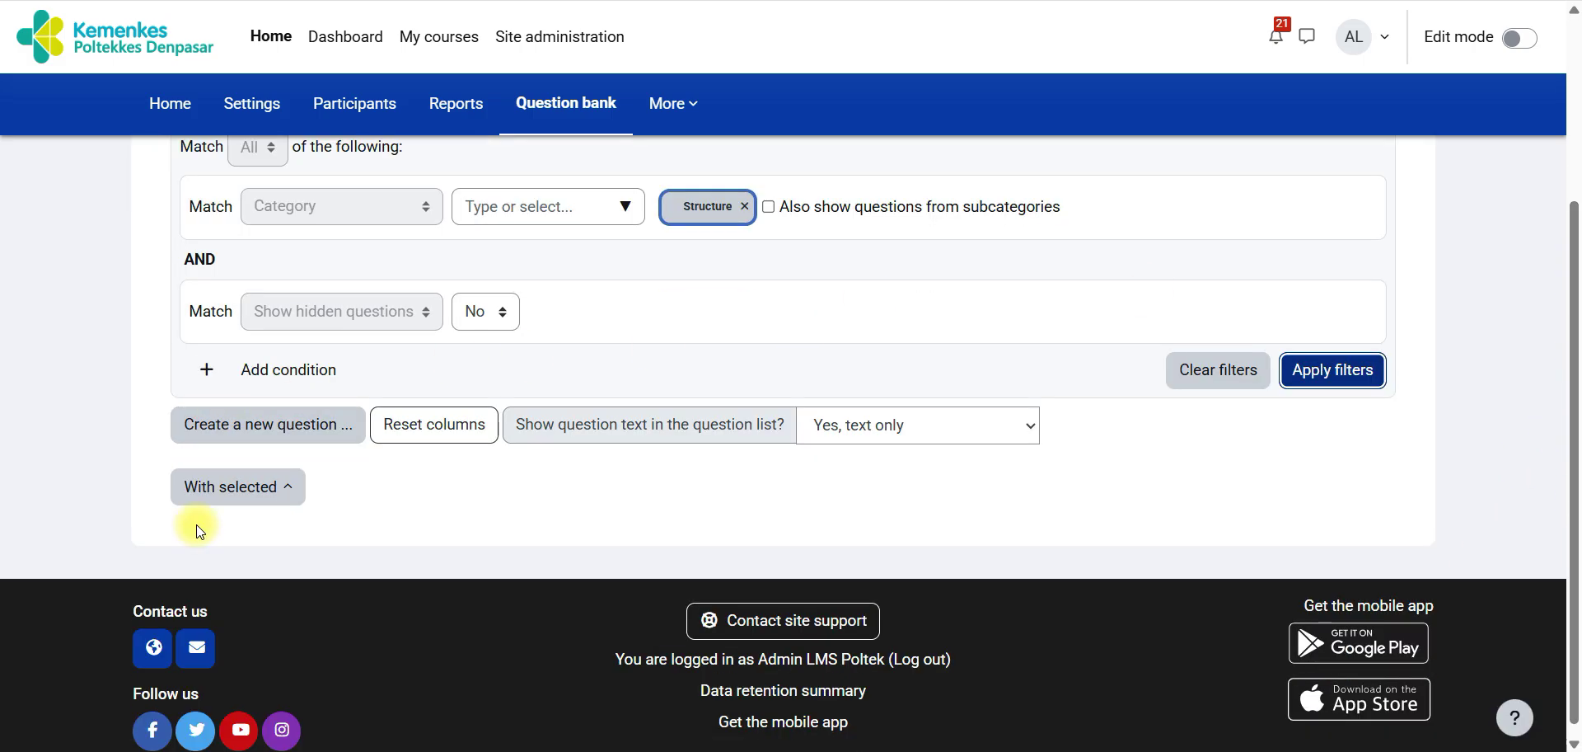
left_click(264, 437)
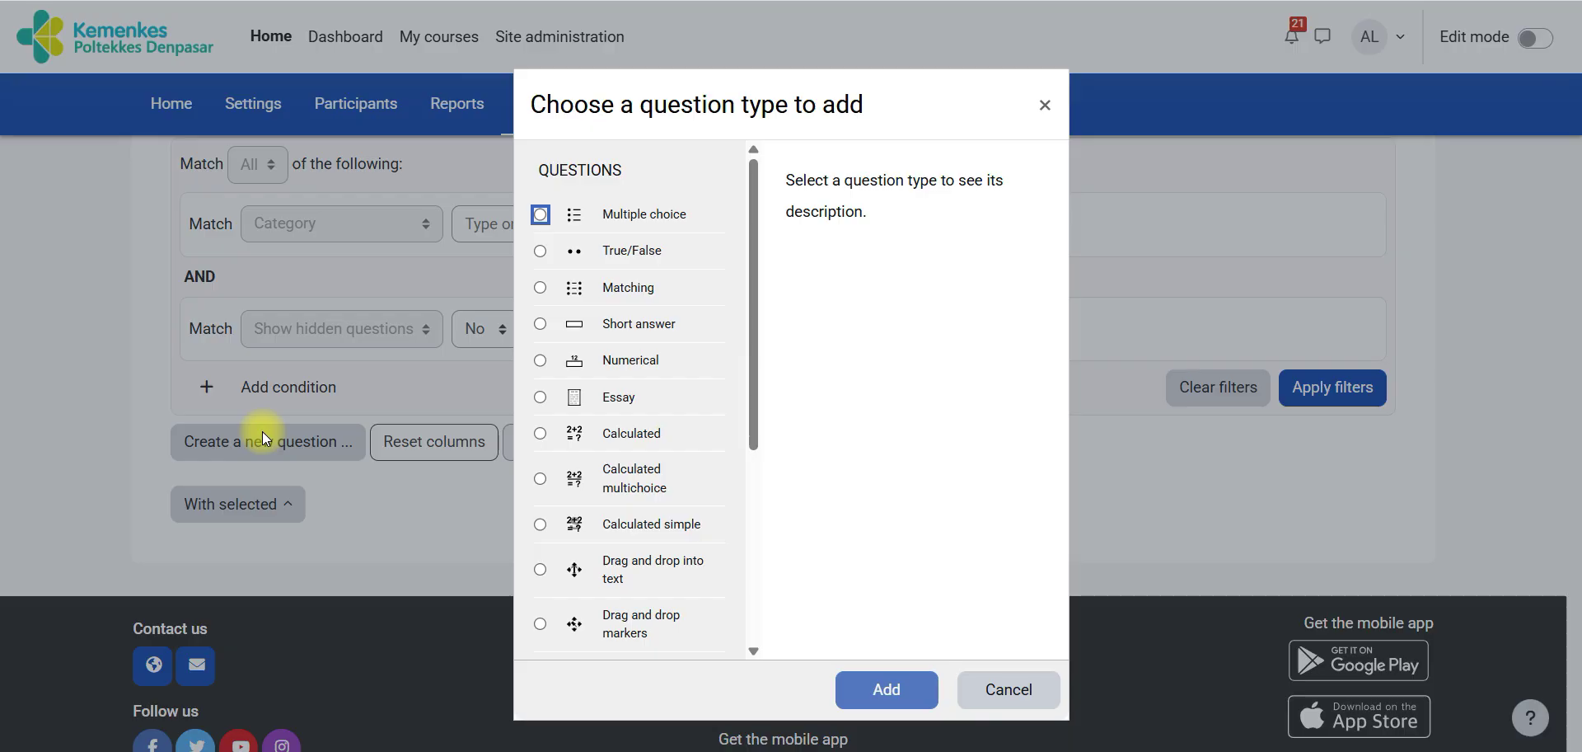
left_click_drag(754, 272, 743, 541)
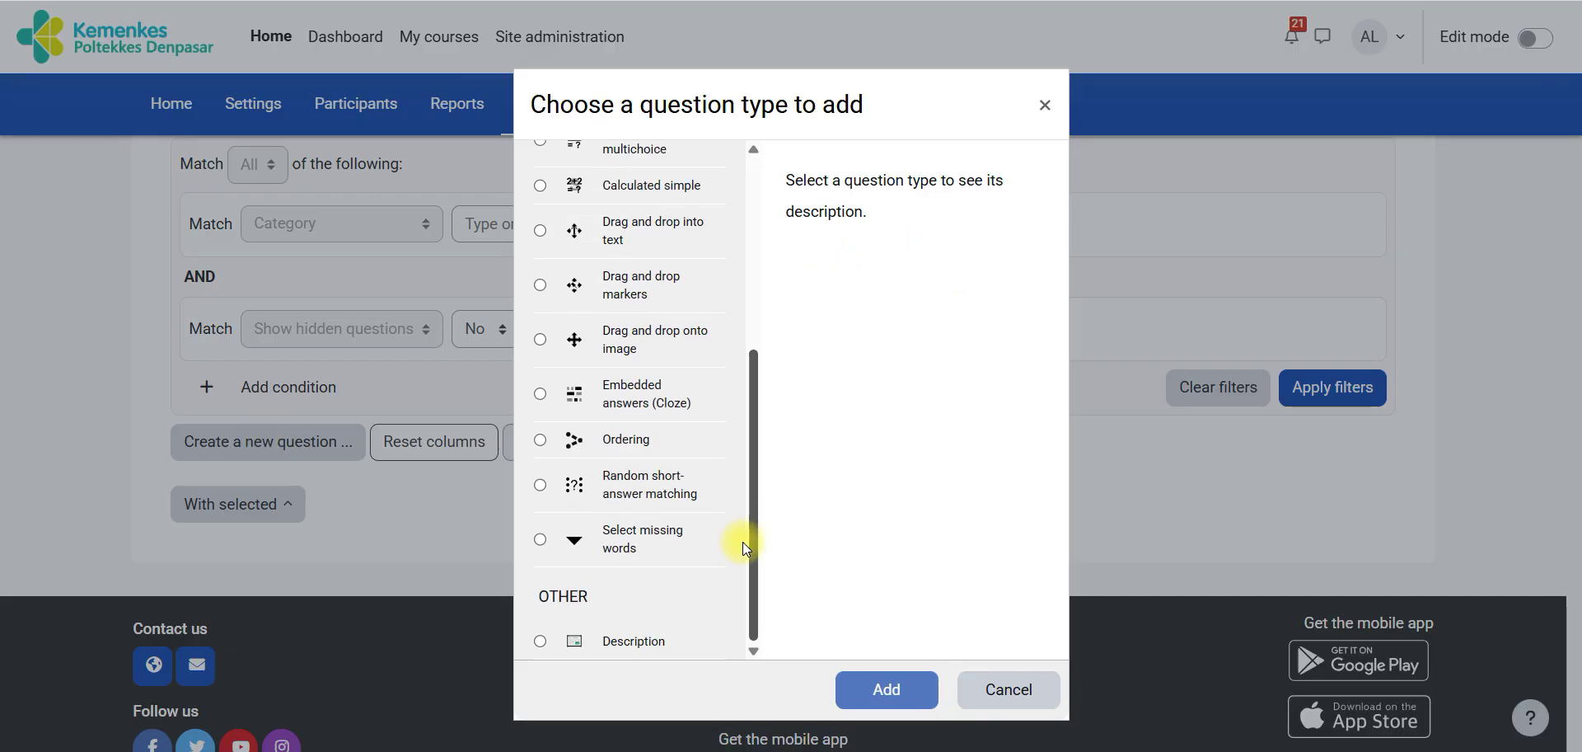
left_click(630, 643)
left_click(872, 689)
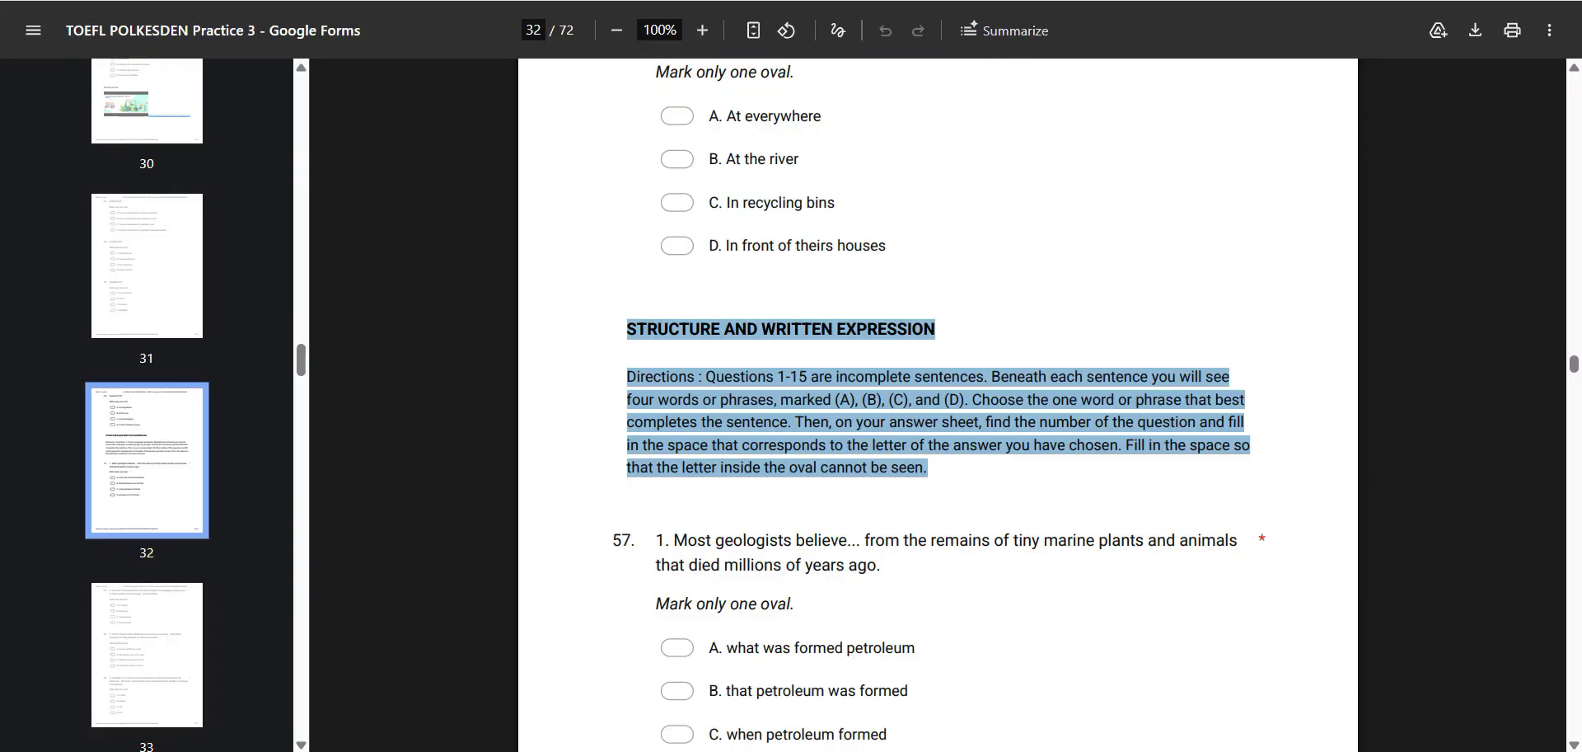
Step: Copy the STRUCTURE AND WRITTEN EXPRESSION heading and directions from the TOEFL PDF into the question text, and name the description "Direction : 1-15"
left_click(805, 422)
left_click_drag(625, 329, 939, 468)
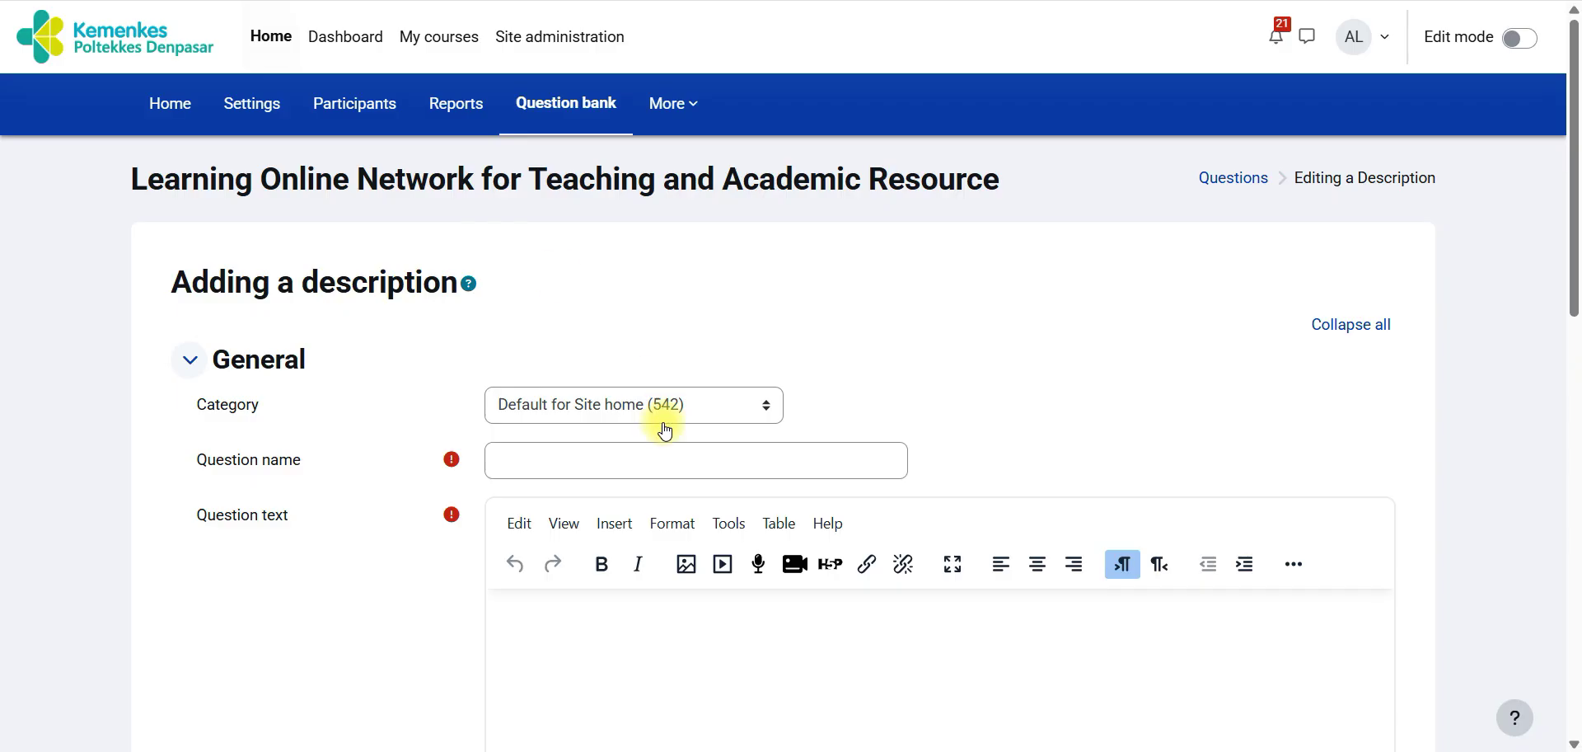
type("STRUCTURE AND WRITTEN EXPRESSION Directions : Questions 1-15 are incomplete sentences. Beneath each sentence you will see four words or phrases, marked (A), (B), (C), and (D). Choose the one word or phrase that best completes the sentence. Then, on your answer sheet, find the number of the question and fill in the space that corresponds to the letter of the answer you have chosen. Fill in the space so that the letter inside the oval cannot be seen.")
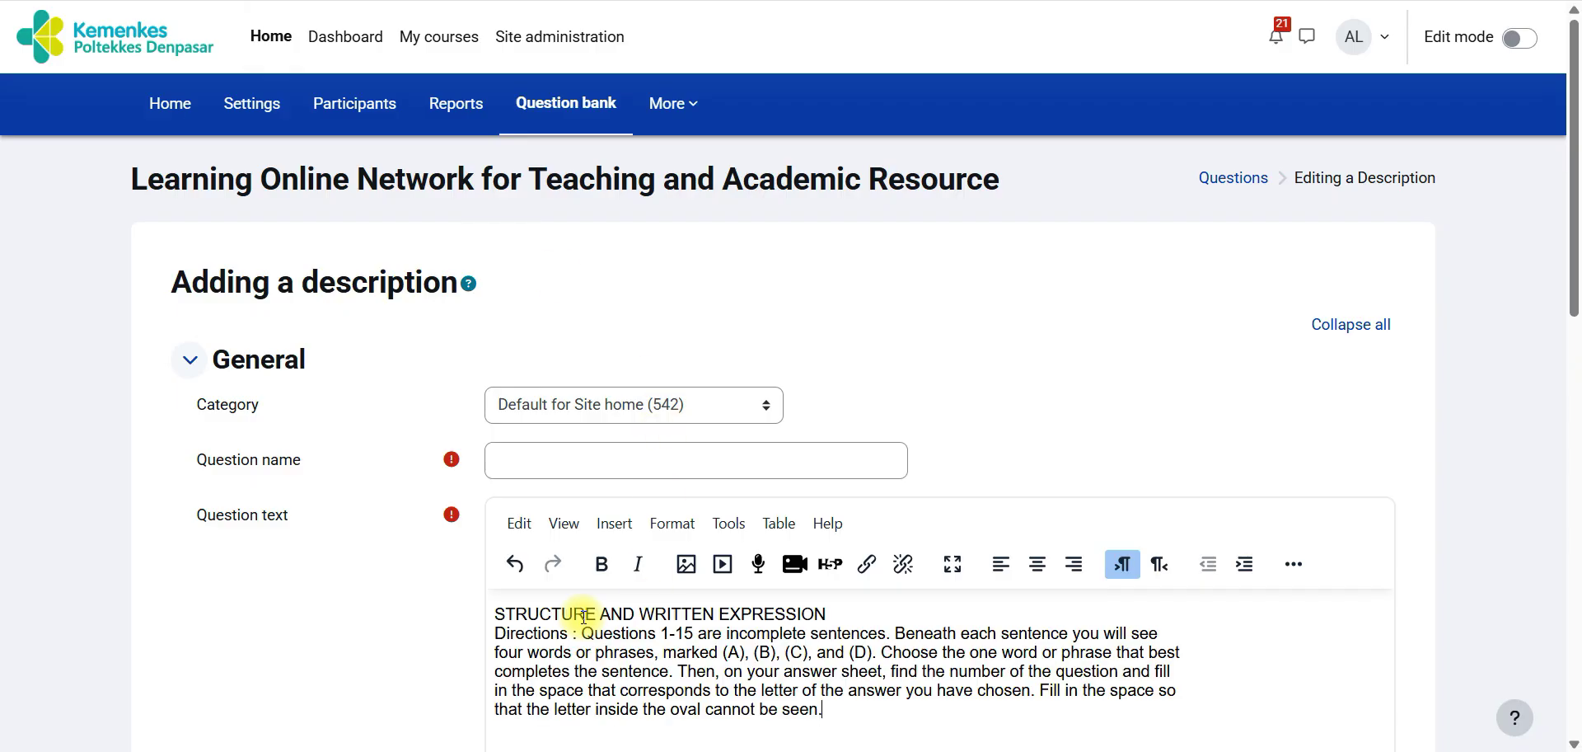
left_click(530, 458)
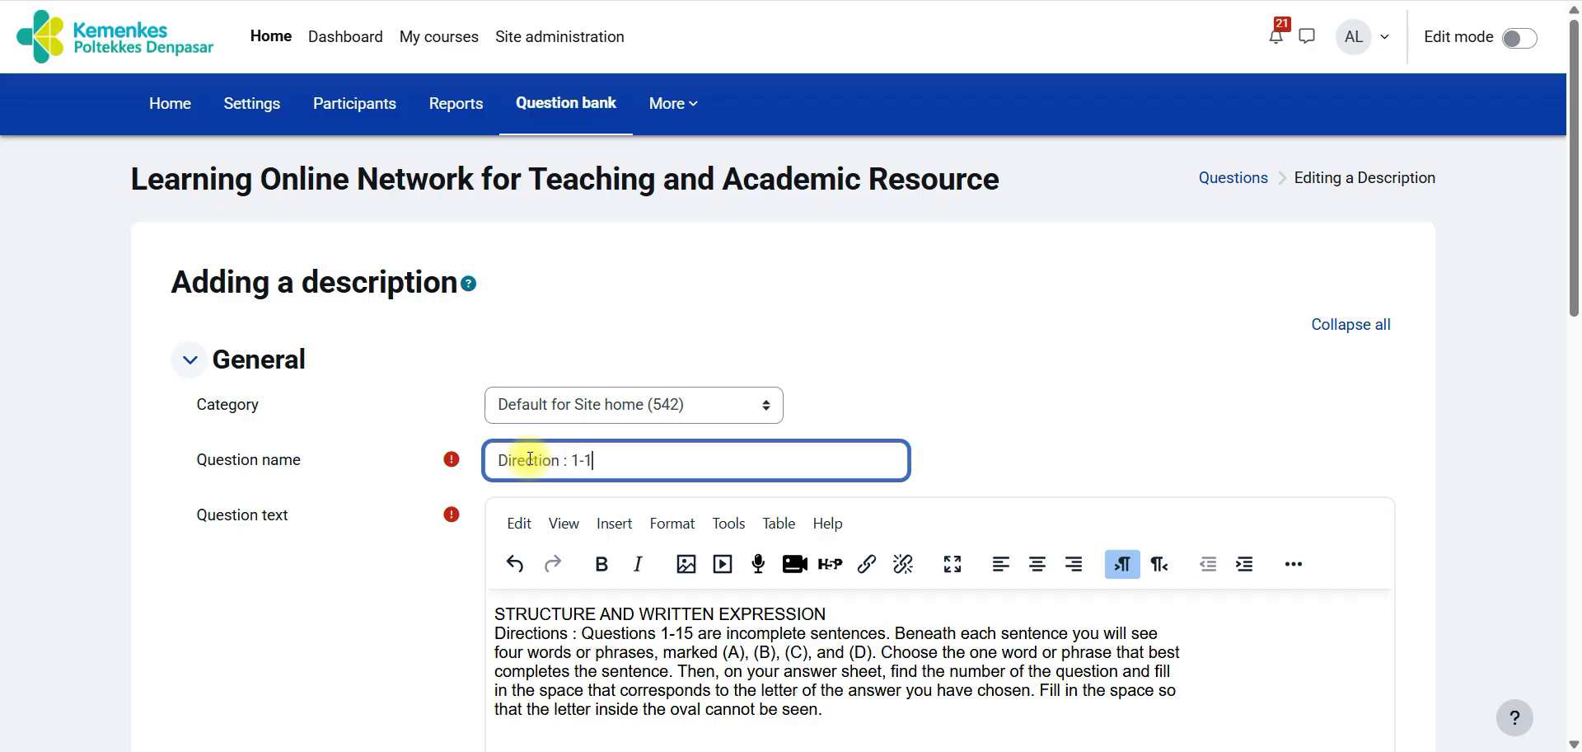
mouse_move(1575, 238)
left_mouse_down()
mouse_move(1575, 325)
mouse_move(1580, 224)
left_mouse_up()
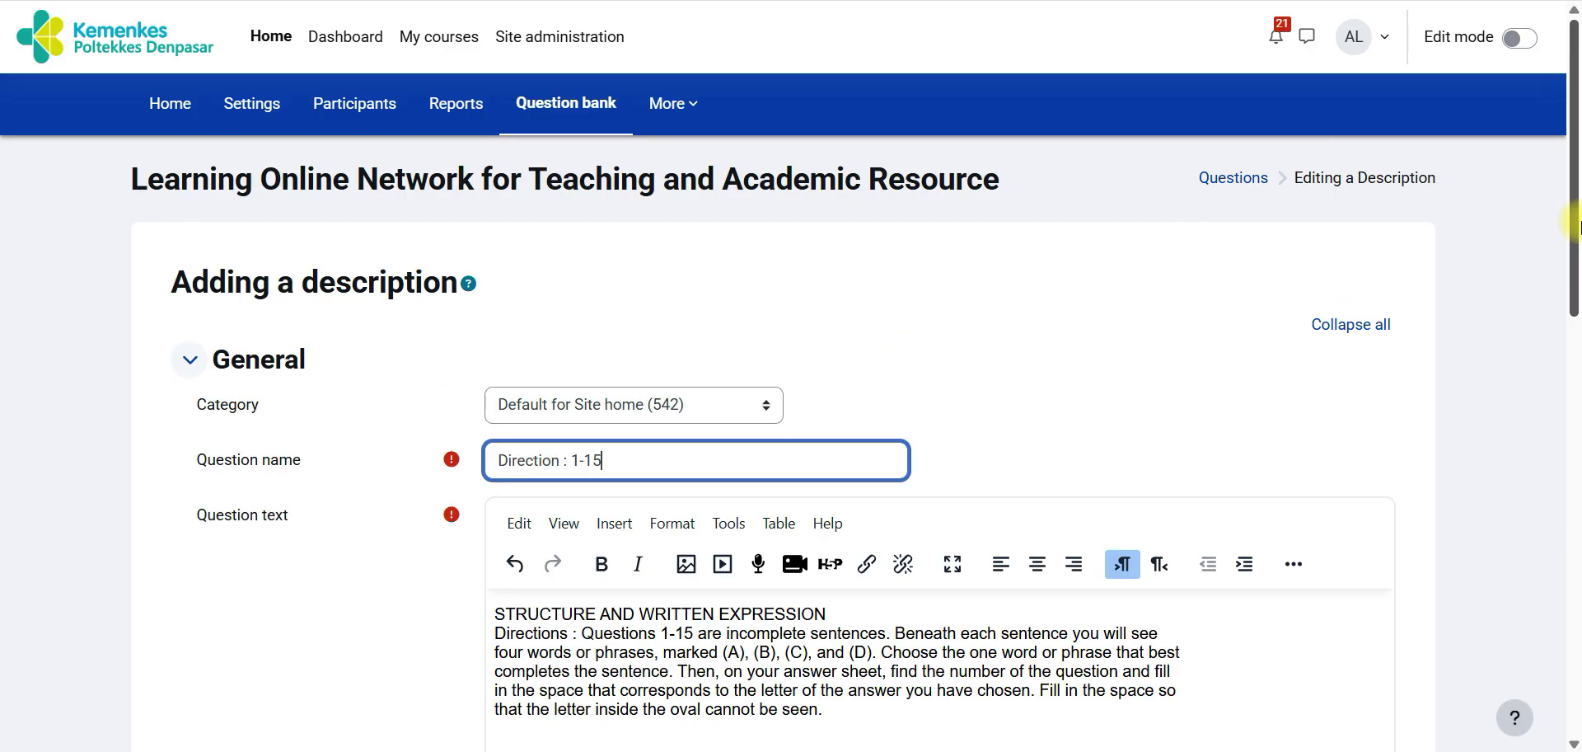
Step: Assign the description to the Structure category and save it
left_click(764, 404)
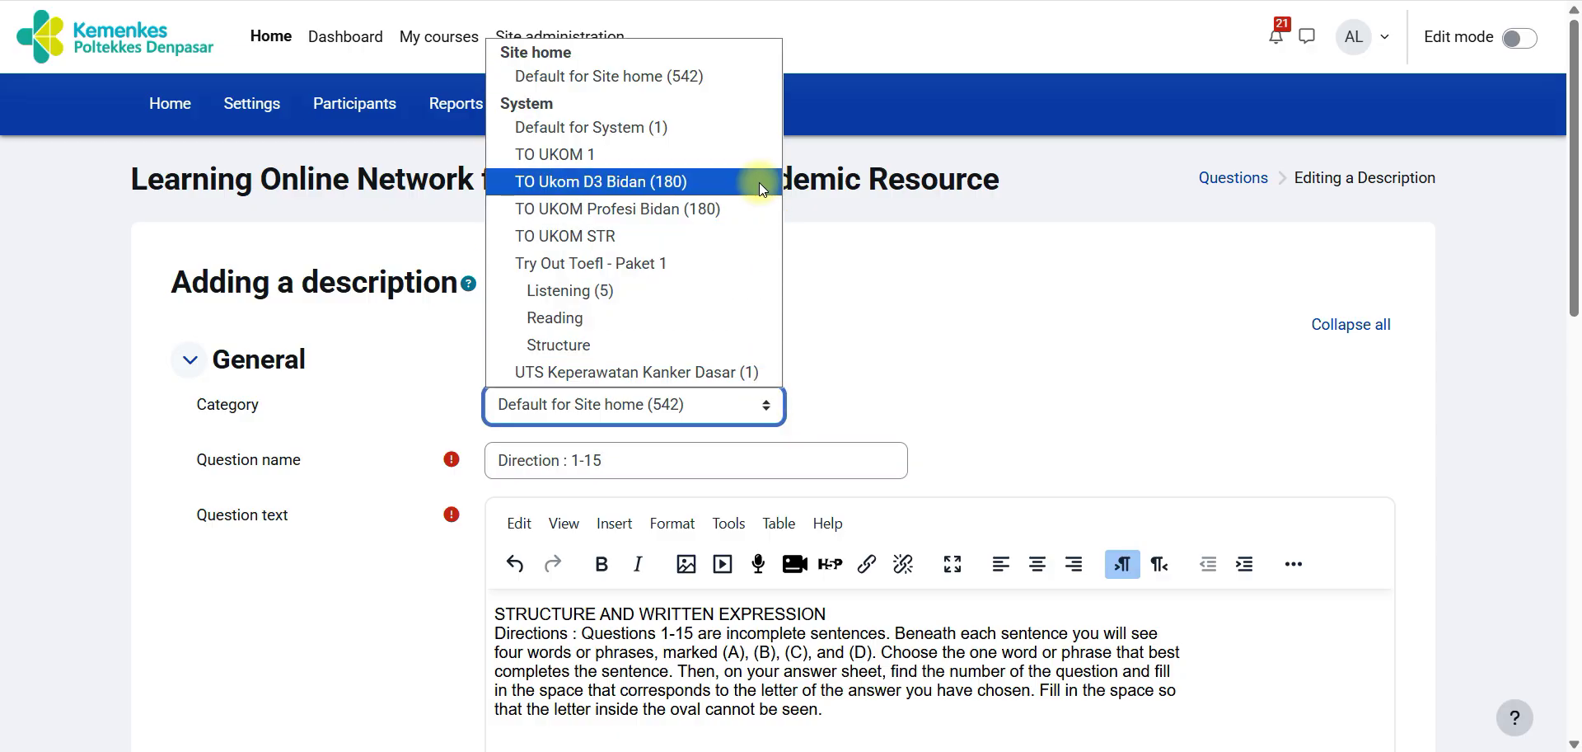
left_click(663, 345)
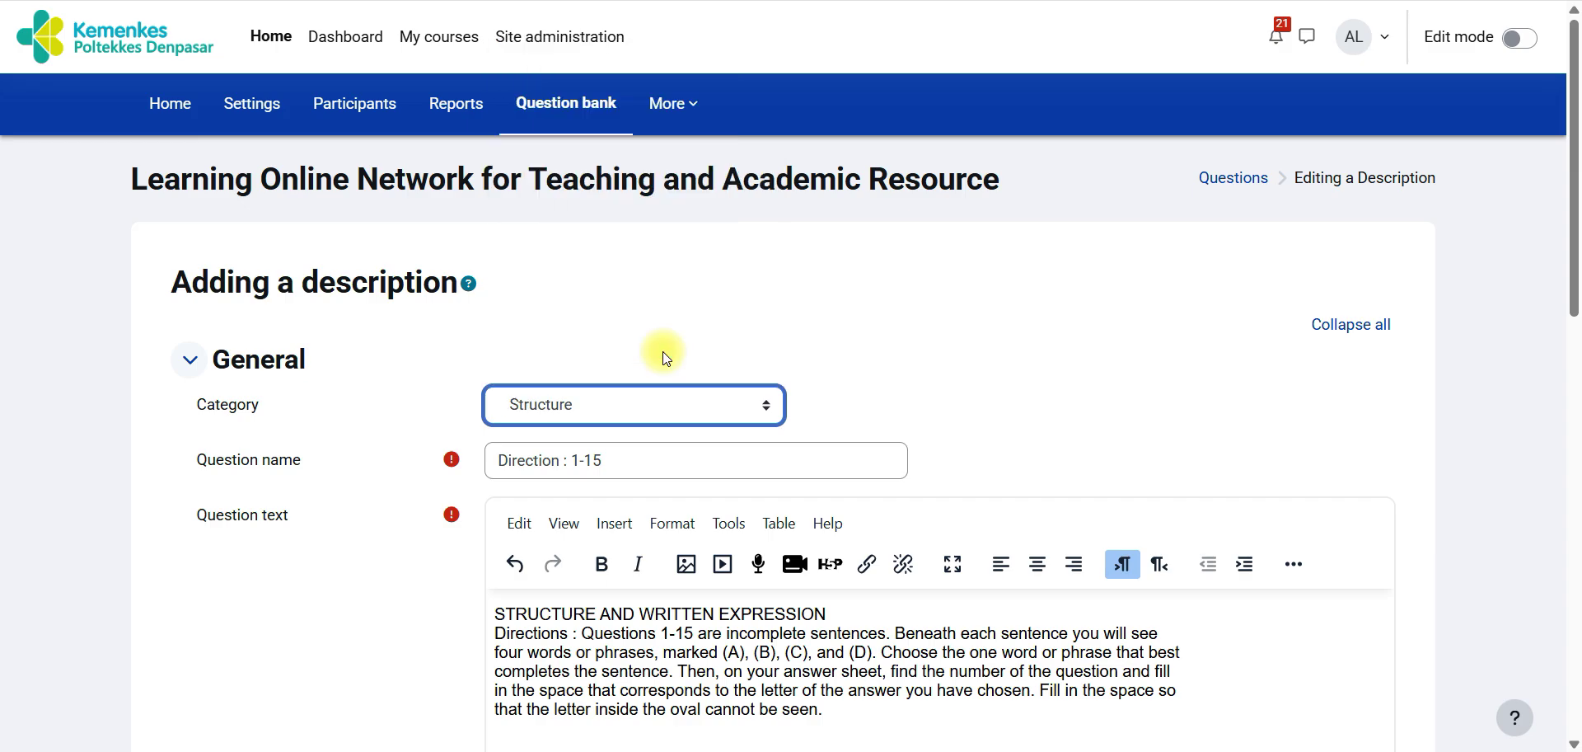
left_click_drag(1574, 161, 1576, 478)
left_click(548, 695)
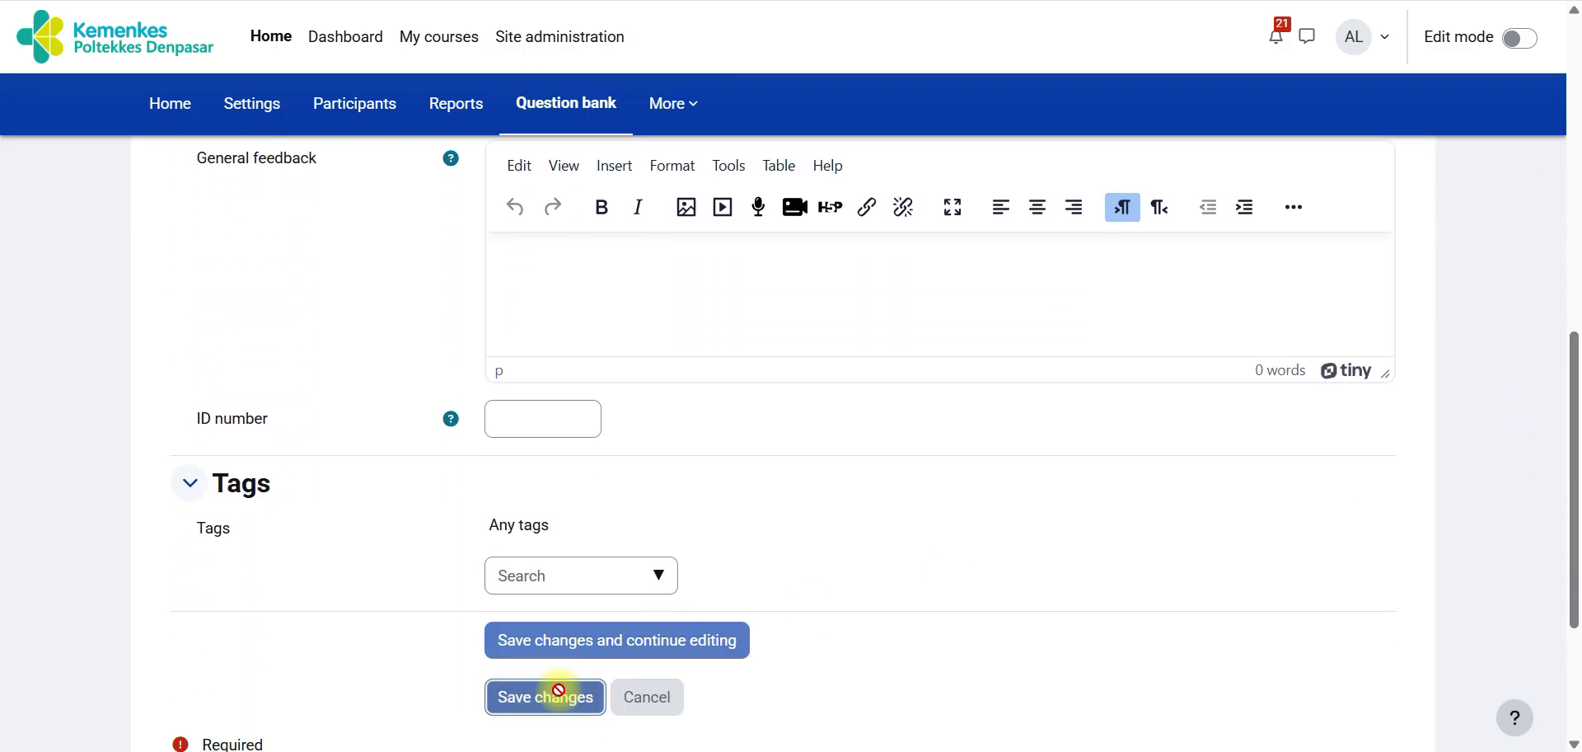
Step: Start creating a new Multiple choice question in the Structure category
left_click_drag(1574, 247, 1569, 464)
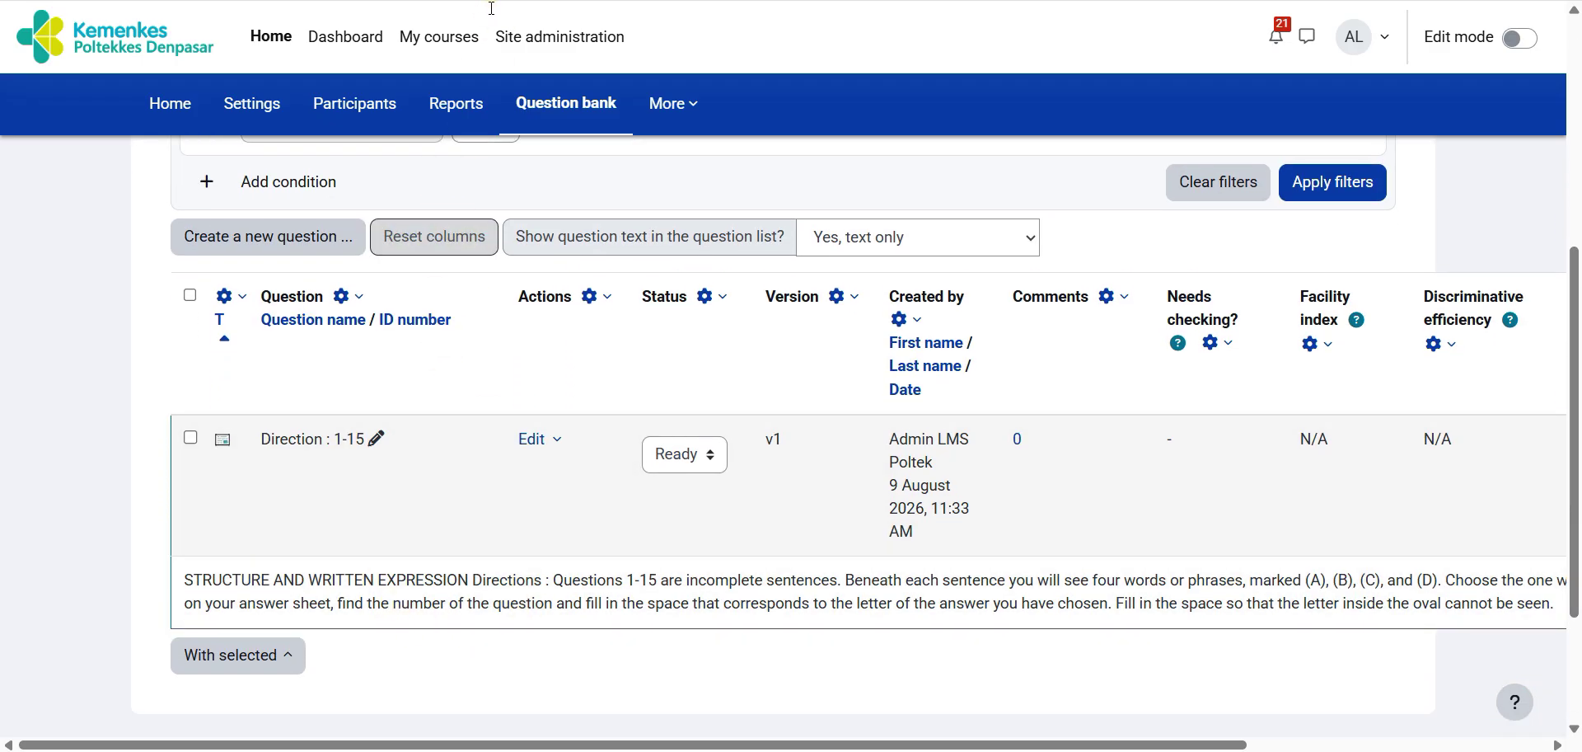
left_click(279, 235)
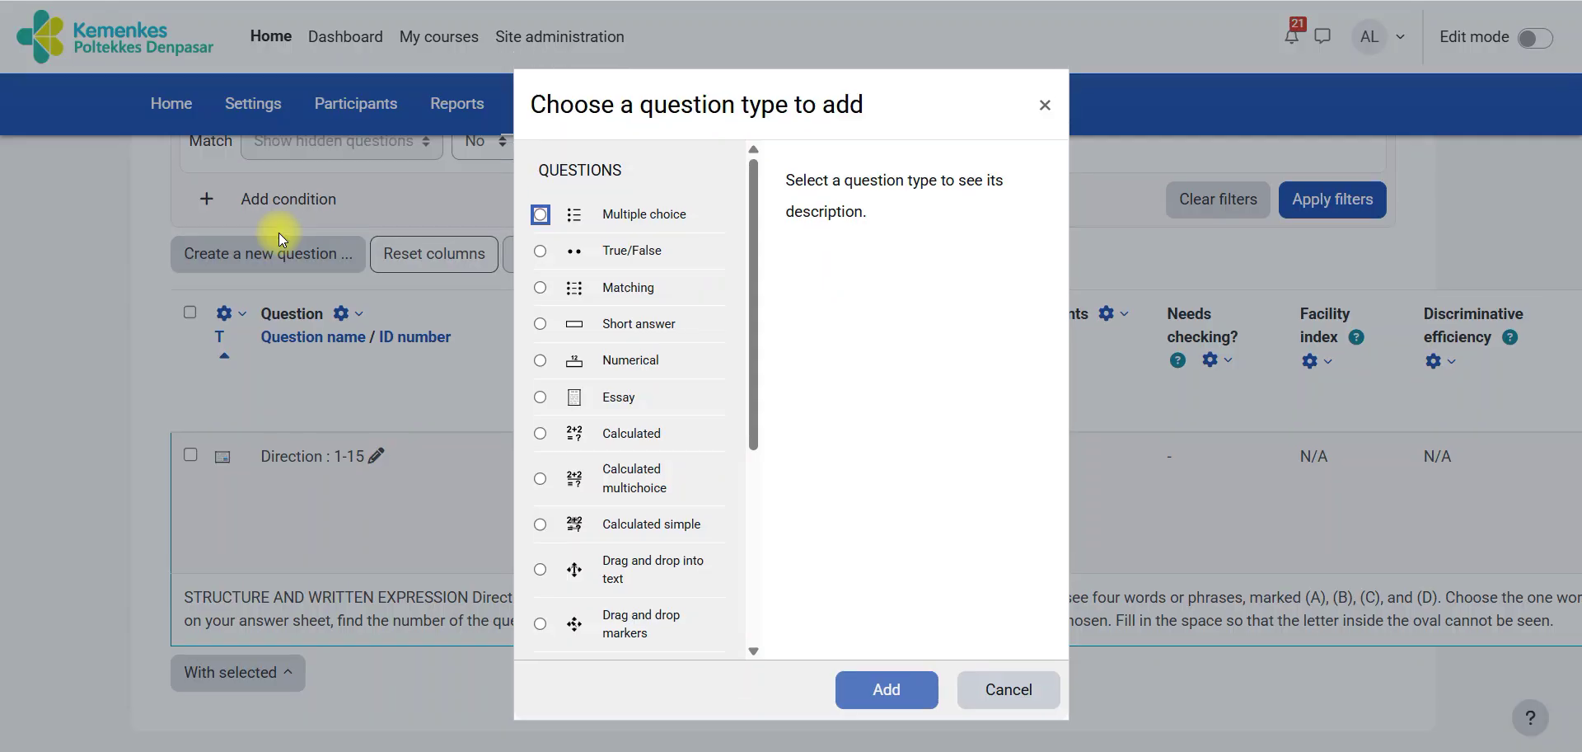
left_click(540, 215)
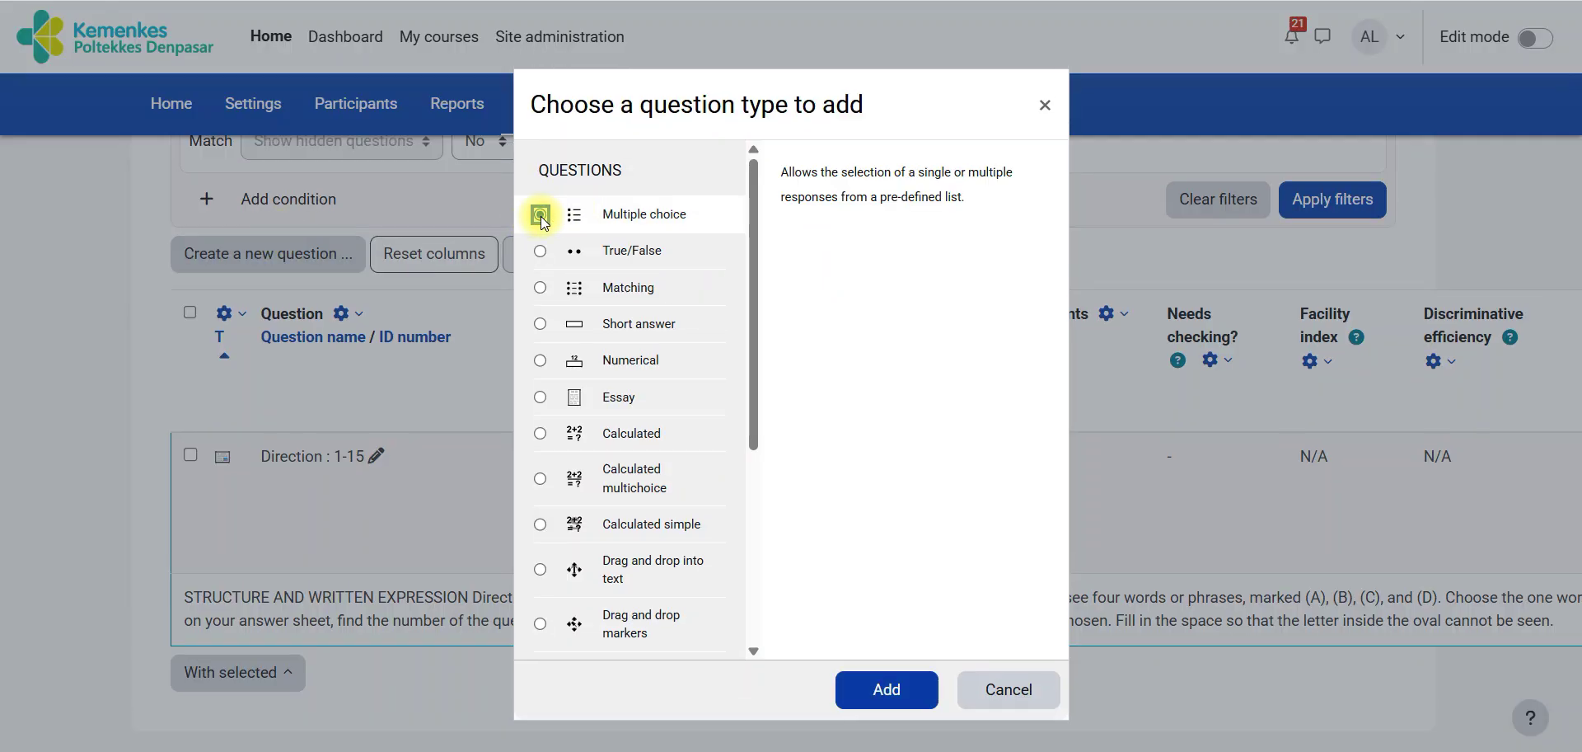
left_click(883, 688)
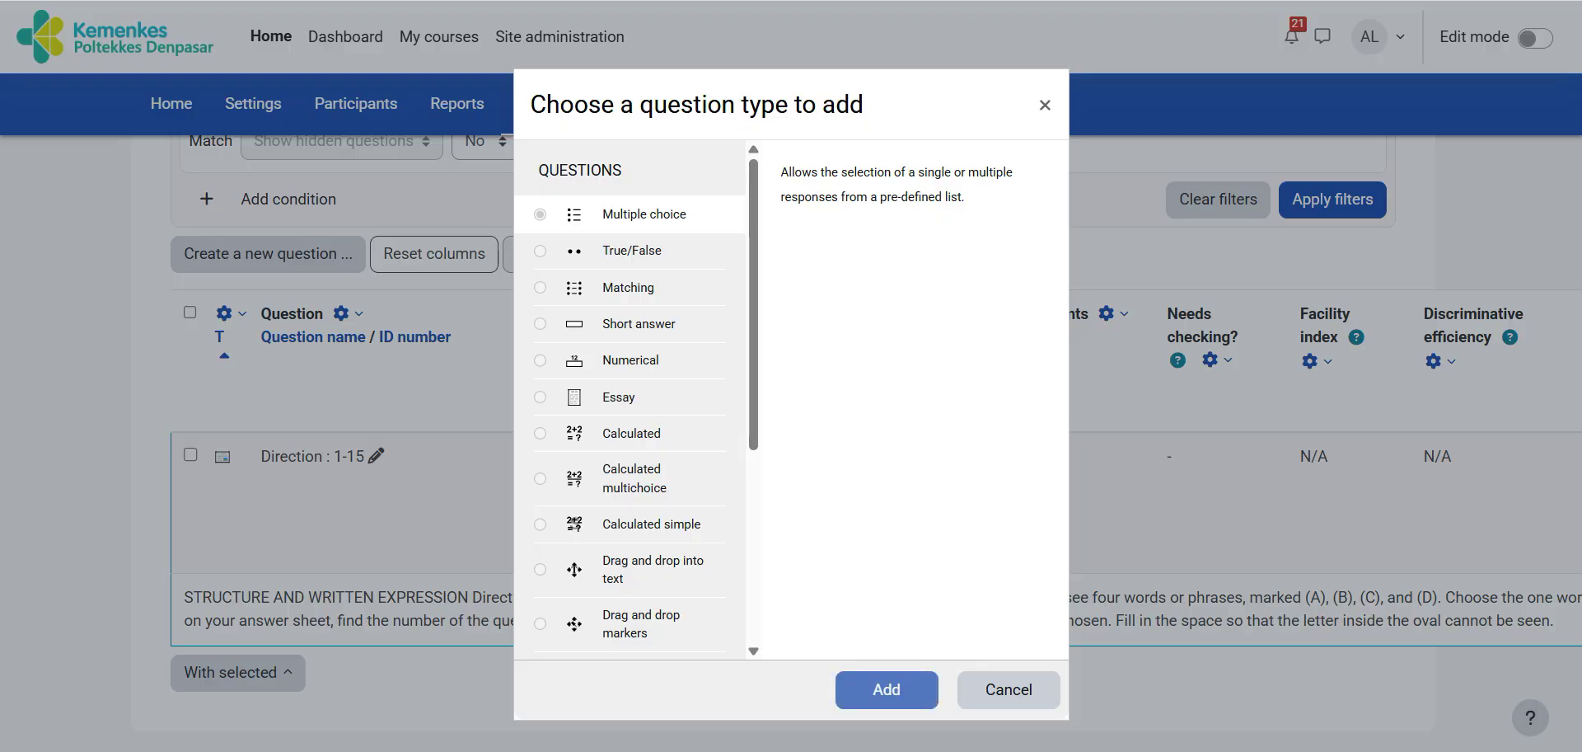
Step: Copy the "Most geologists believe..." sentence from the TOEFL PDF into the question text, and name the question "Question : 1"
key("ctrl+Tab")
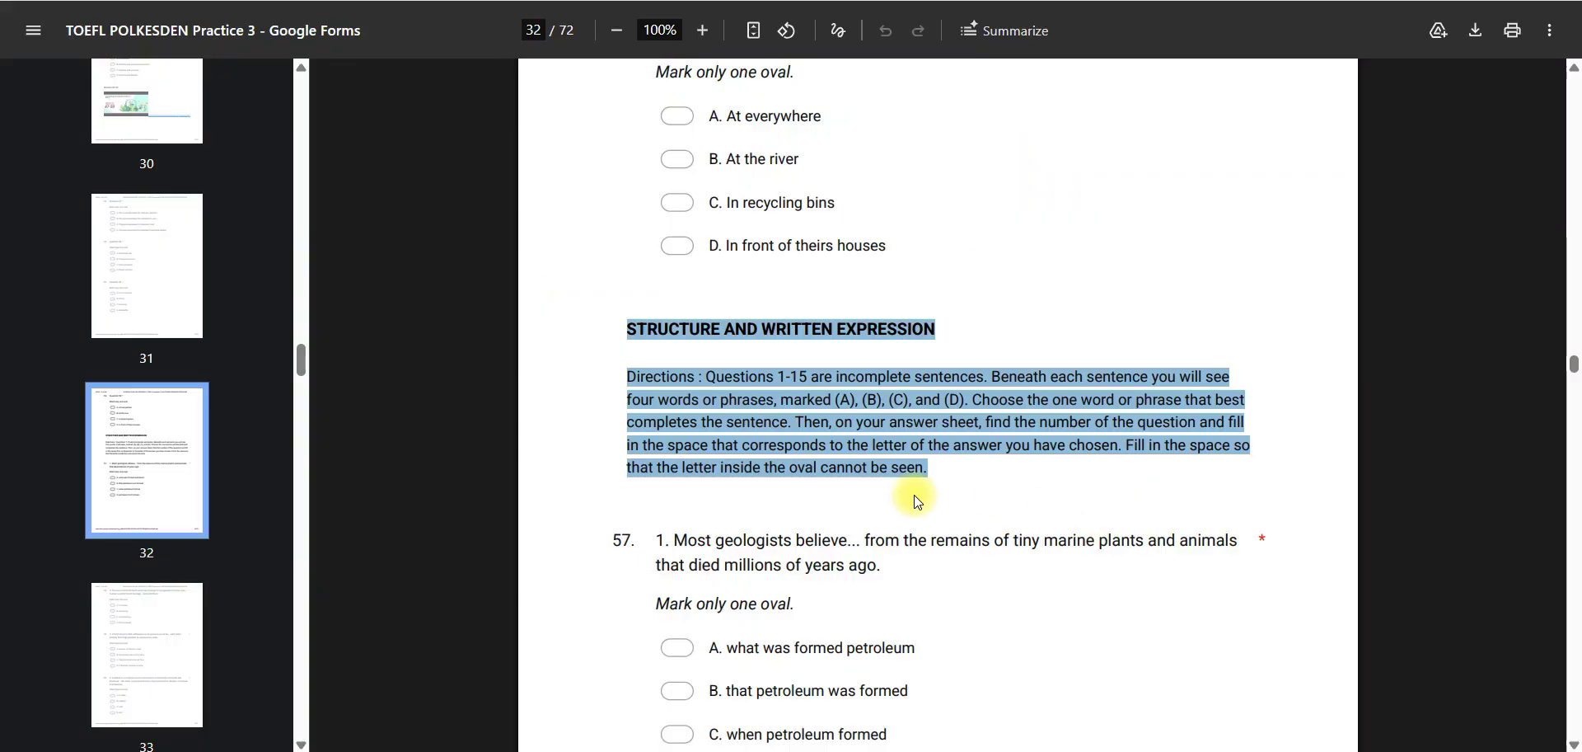
left_click_drag(675, 540, 882, 569)
key("ctrl+c")
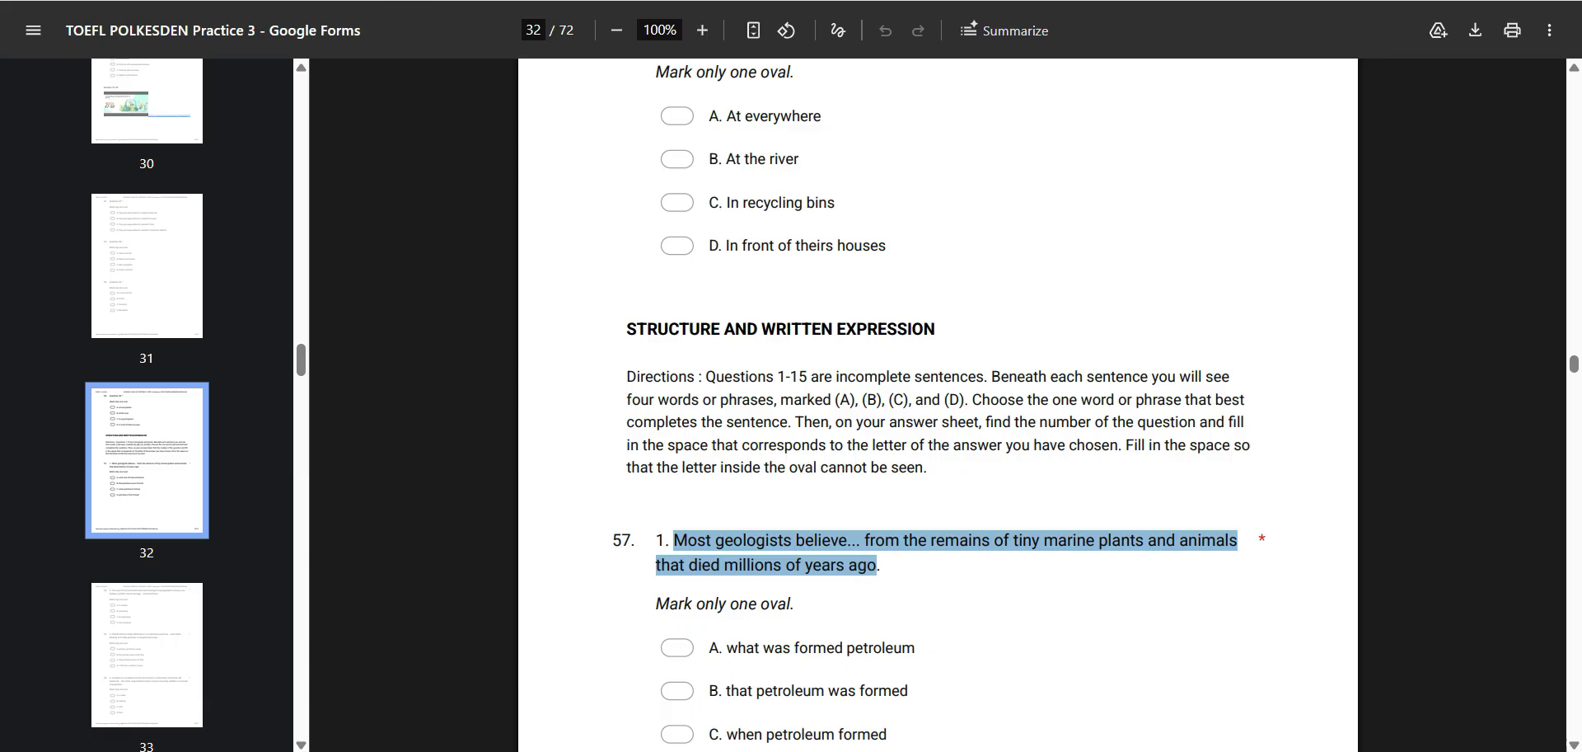
key("ctrl+shift+Tab")
left_click(542, 645)
key("ctrl+v")
left_click(524, 467)
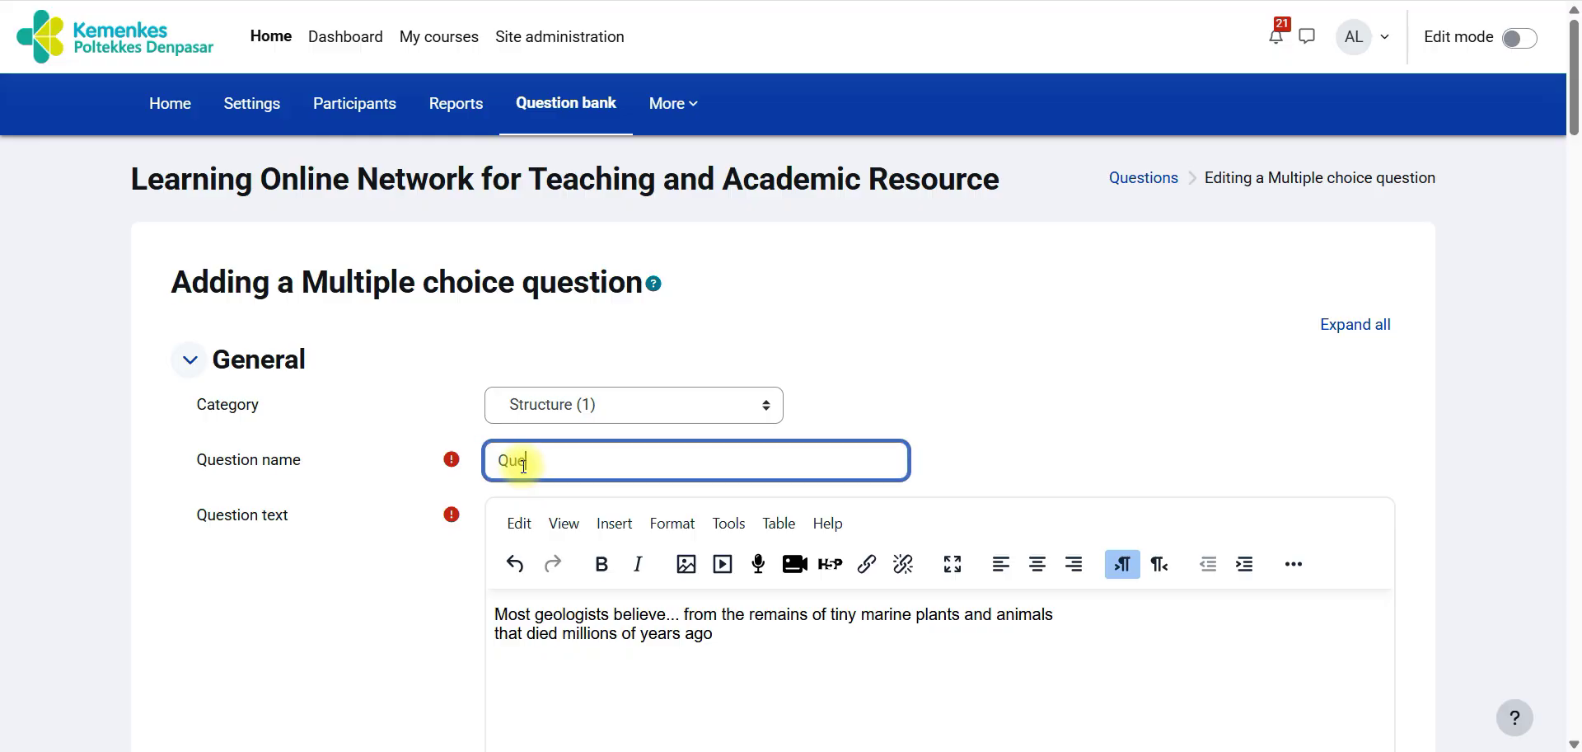
type("Question : 1")
Step: Copy option A, "what was formed petroleum", from the PDF into Choice 1 and set its grade to 100%
left_click(1572, 307)
left_click_drag(1573, 309, 1572, 223)
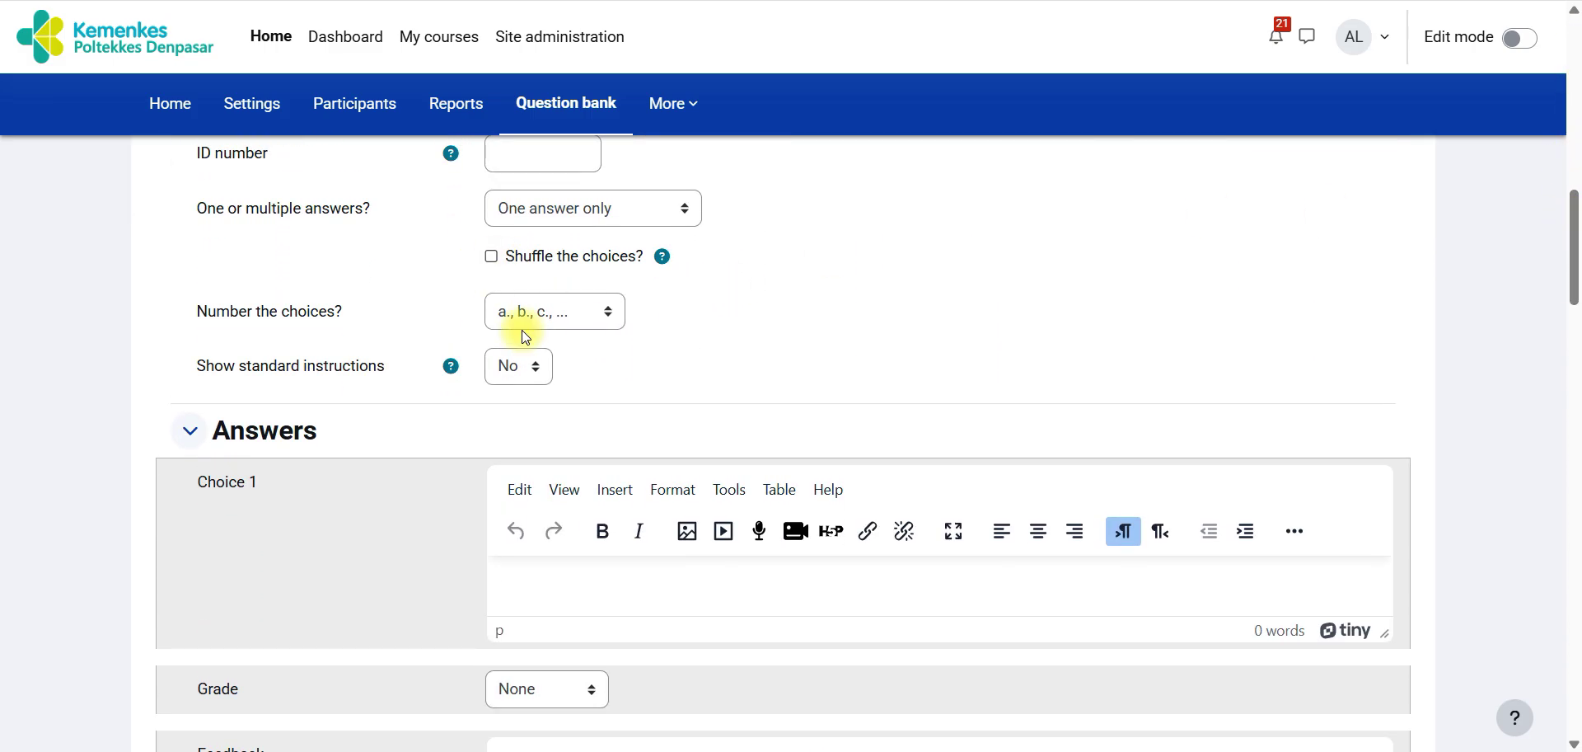
left_click(554, 591)
key("alt+Tab")
left_click_drag(729, 648, 939, 653)
key("ctrl+c")
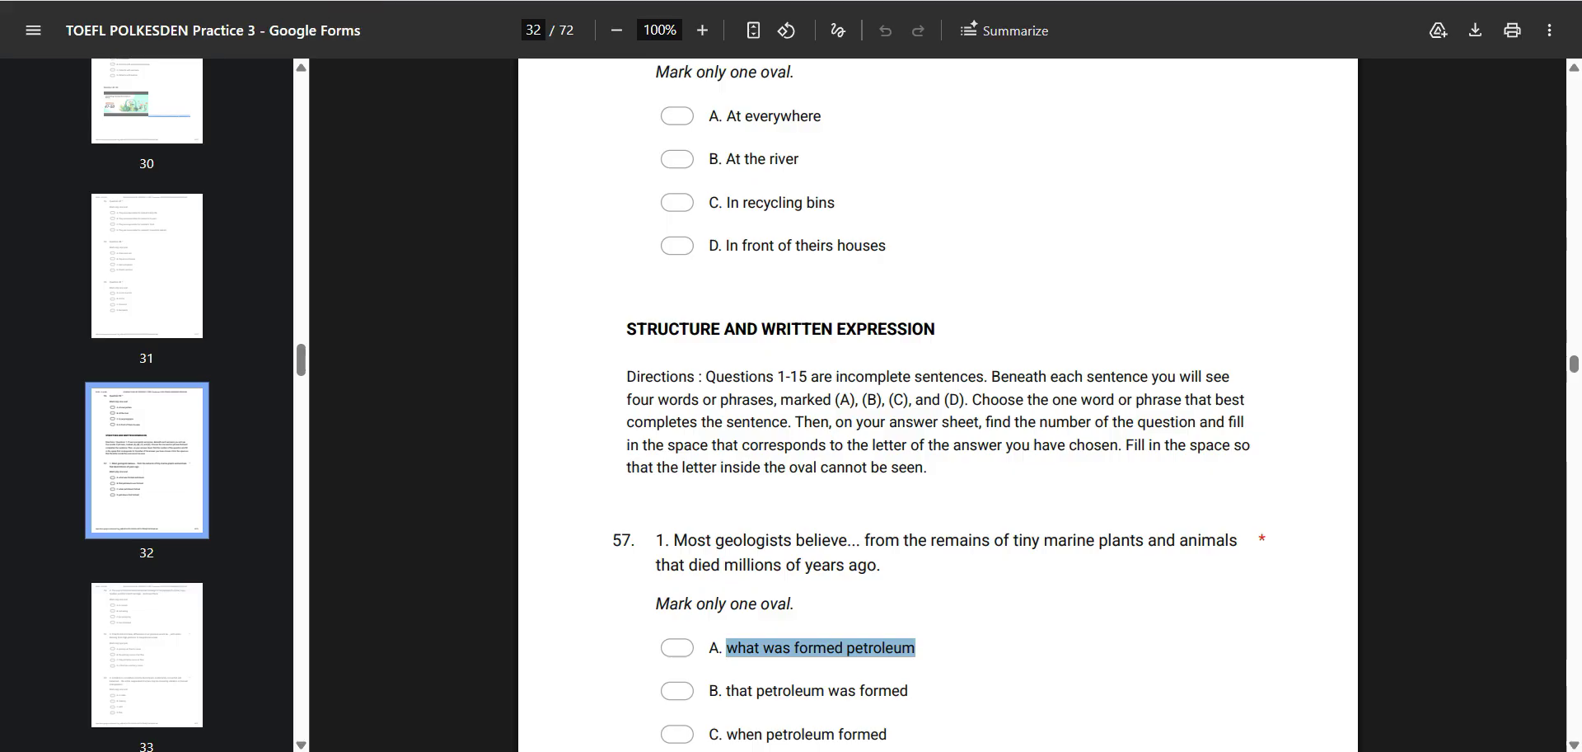
key("alt+Tab")
key("ctrl+v")
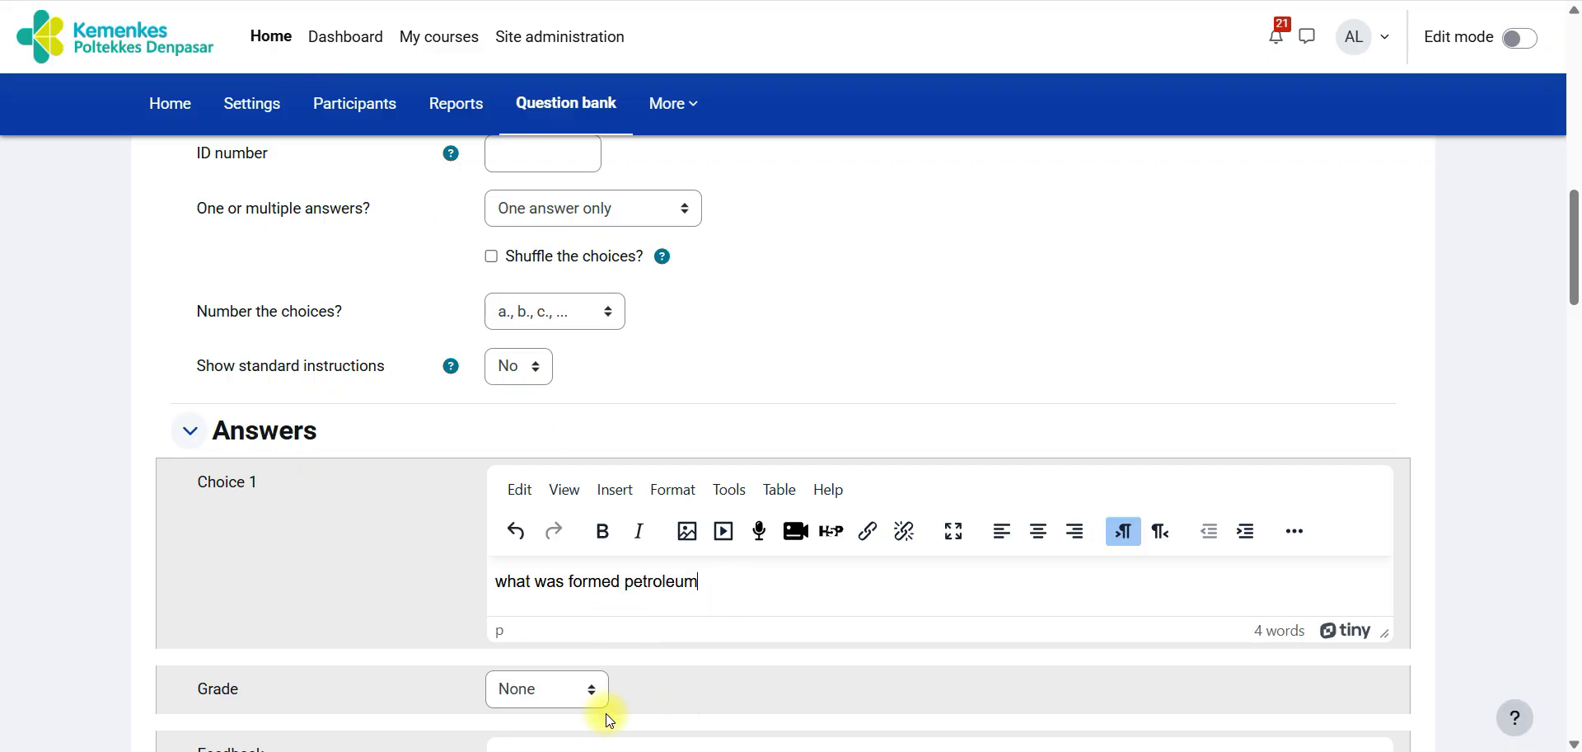
left_click(586, 675)
left_click(537, 165)
Step: Copy option B, "that petroleum was formed", from the PDF into Choice 2
key("alt+Tab")
scroll(984, 435, "down", 3)
left_click_drag(728, 486, 945, 486)
key("ctrl+c")
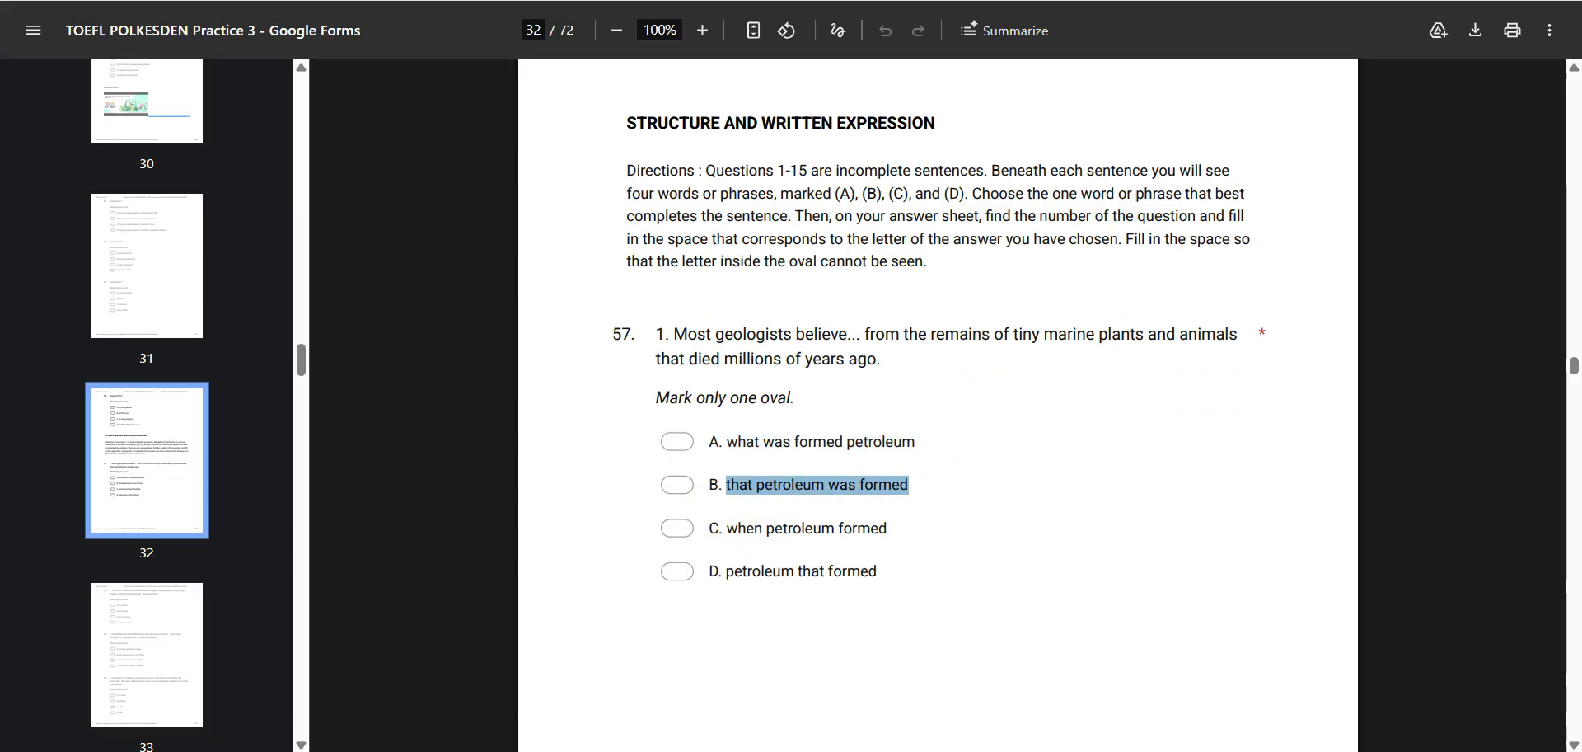
key("alt+Tab")
scroll(1573, 322, "down", 5)
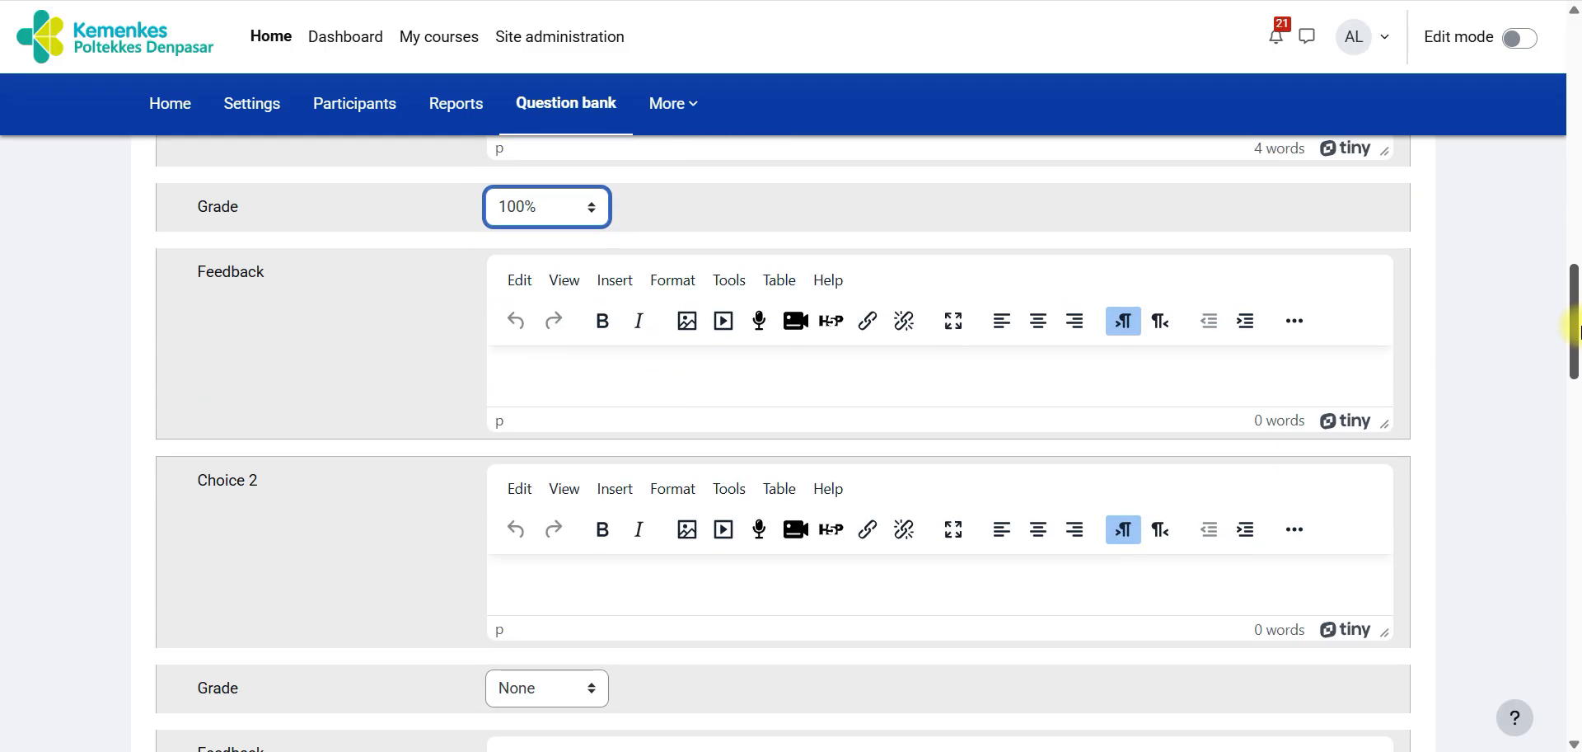
left_click(536, 587)
key("ctrl+v")
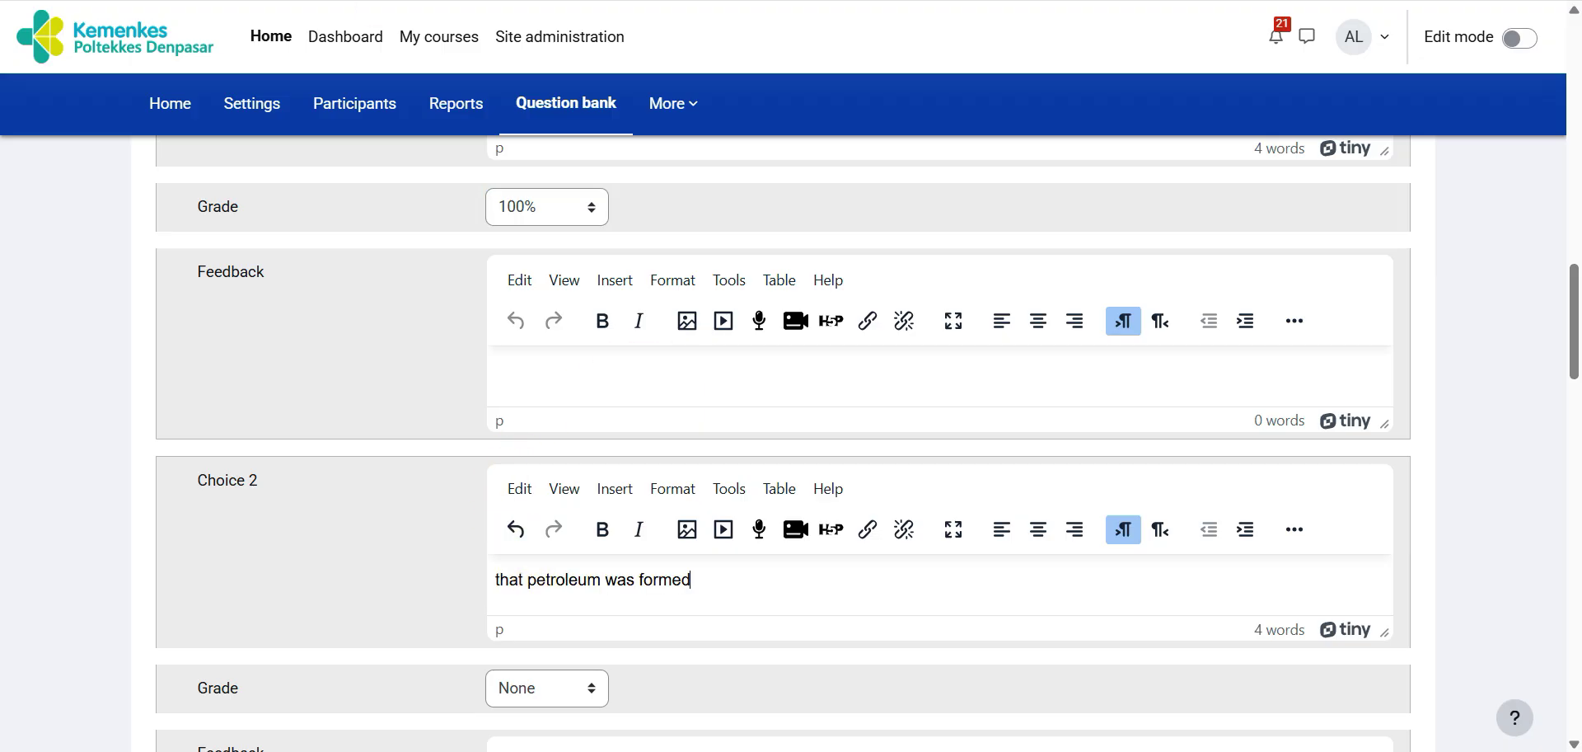
Step: Copy option C, "when petroleum formed", from the PDF into Choice 3
key("alt+Tab")
left_click_drag(724, 528, 891, 529)
key("ctrl+c")
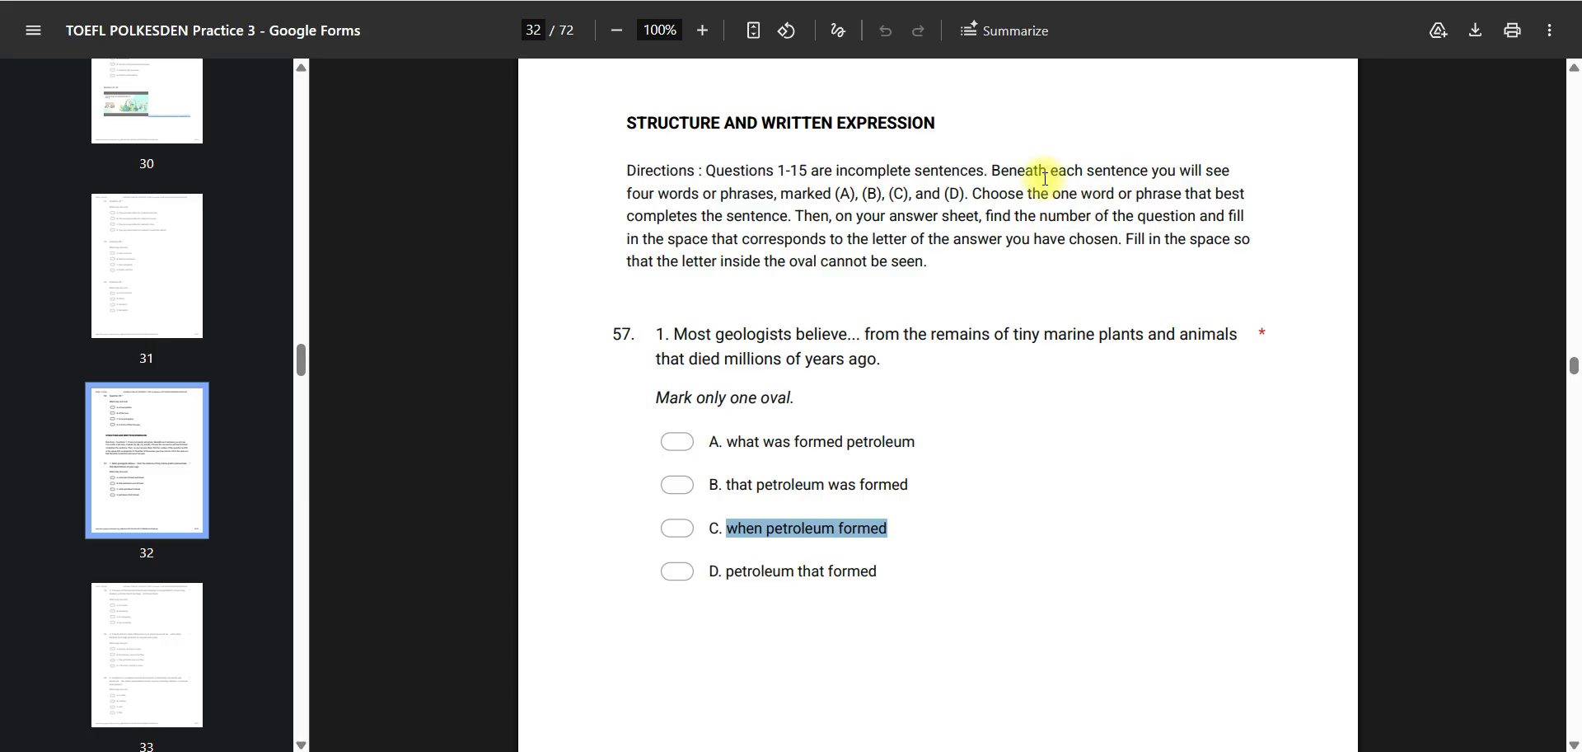
left_click(697, 2)
left_click_drag(1576, 324, 1580, 416)
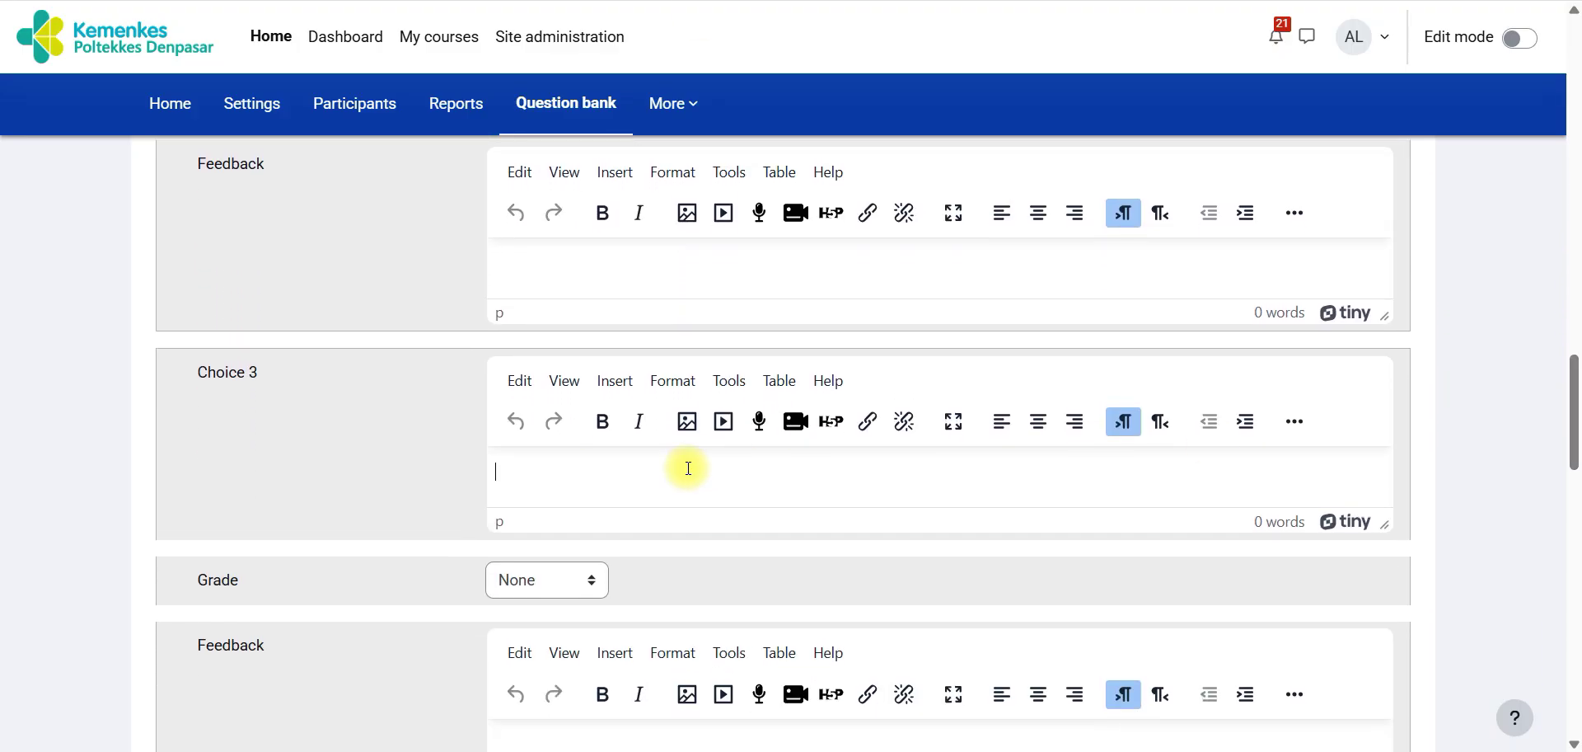
key("ctrl+v")
Step: Copy option D, "petroleum that formed", from the PDF into Choice 4 and save the question
key("alt+Tab")
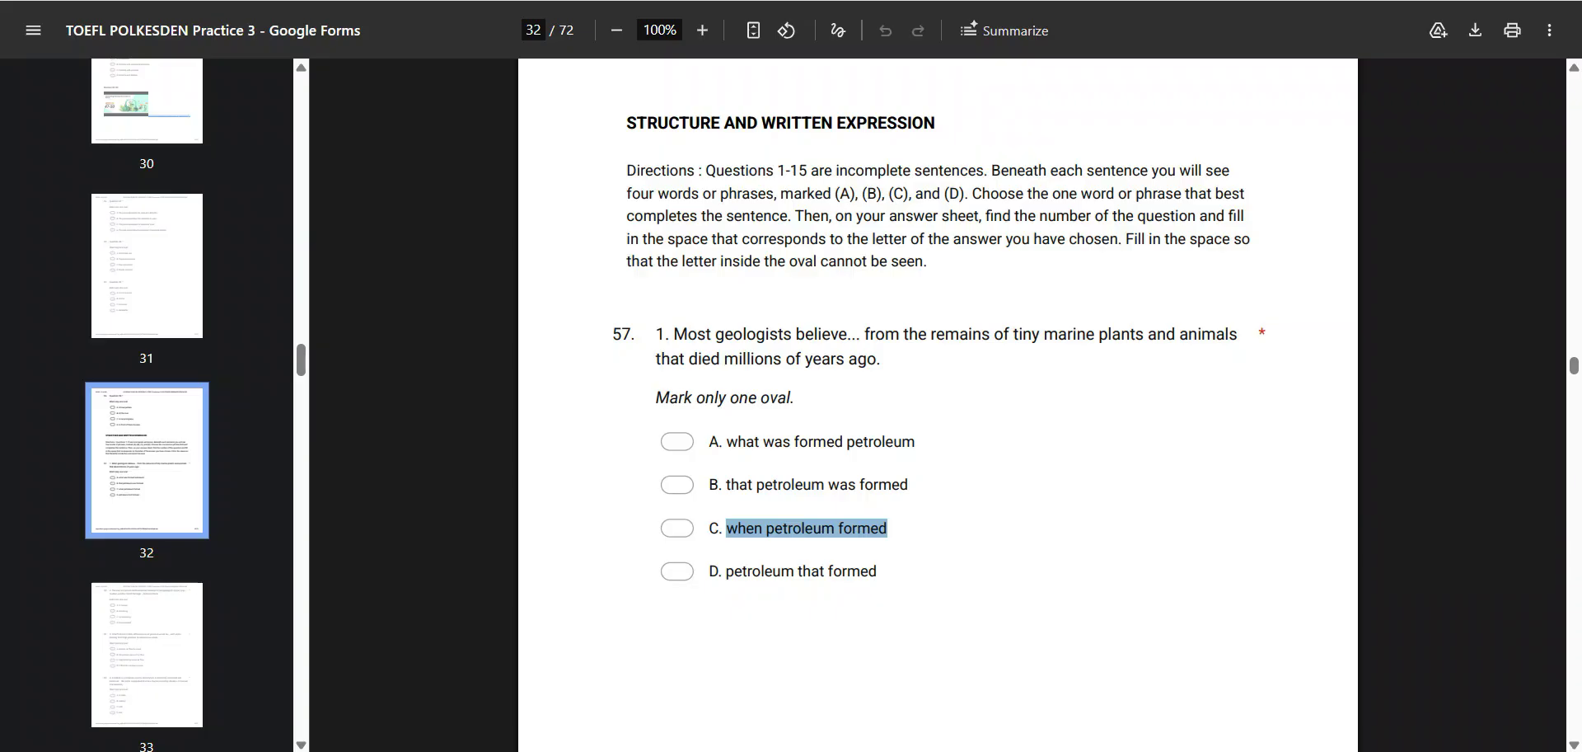
left_click(731, 570)
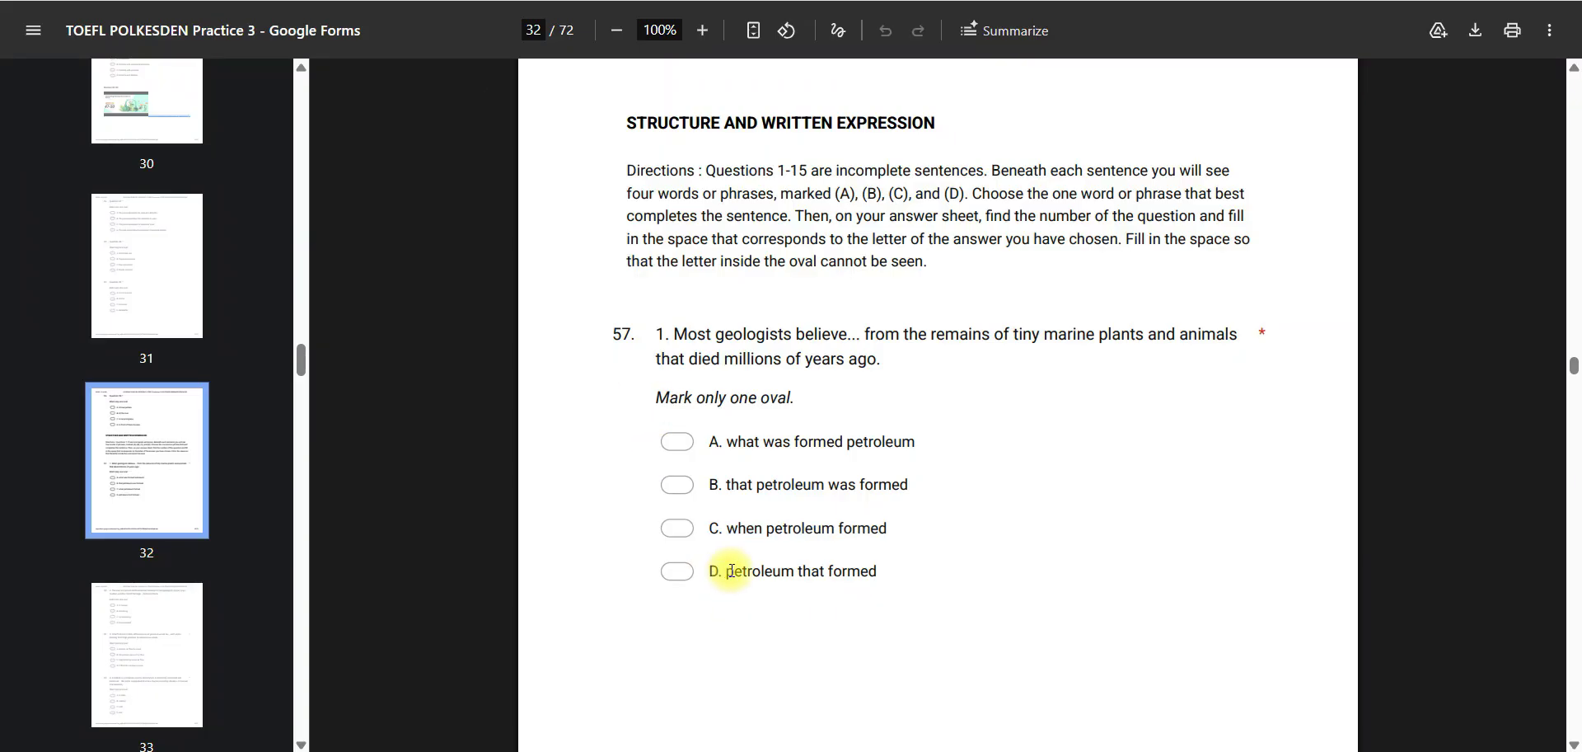
left_click_drag(730, 571, 893, 569)
key("ctrl+c")
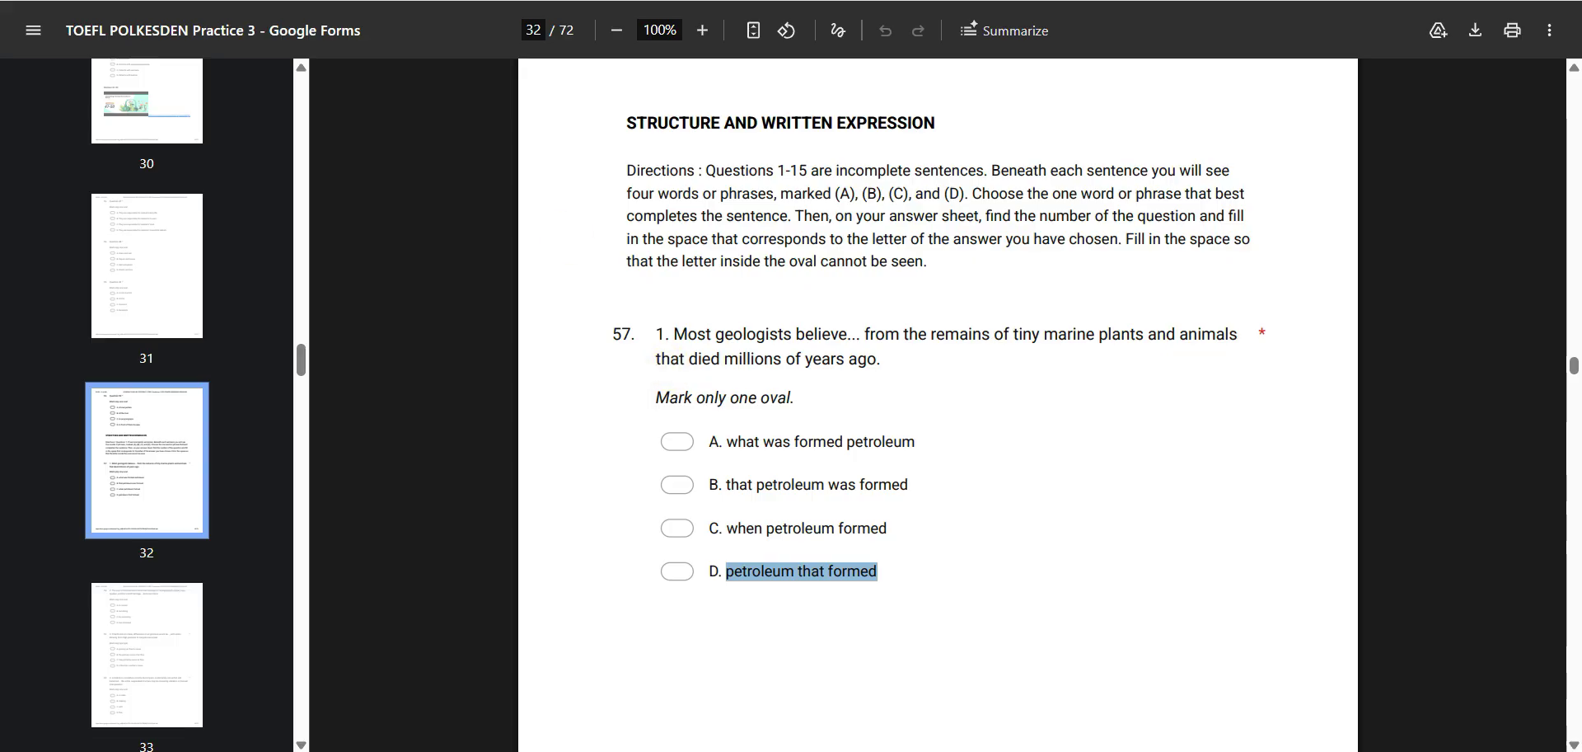
key("alt+Tab")
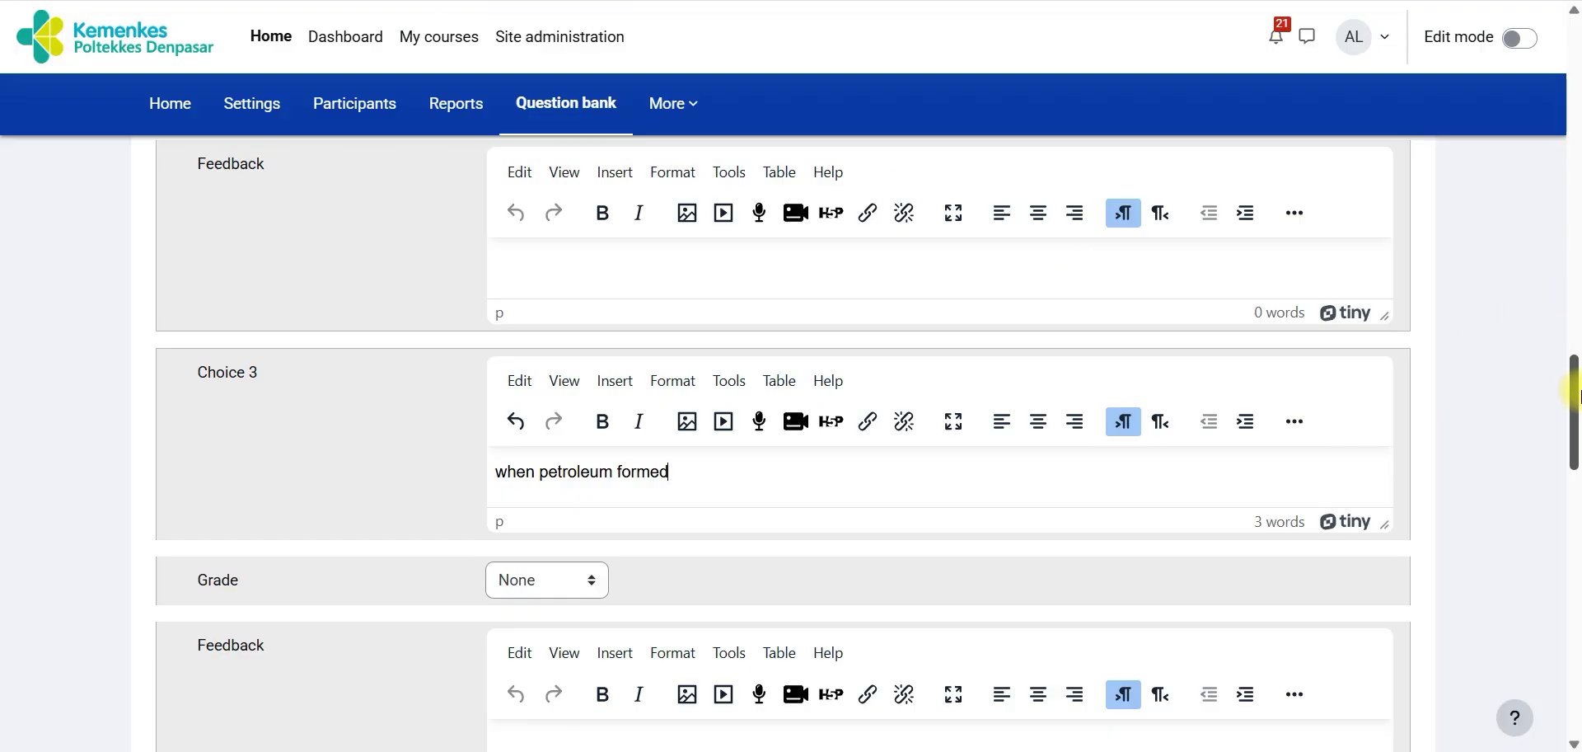
scroll(666, 511, "down", 5)
key("ctrl+v")
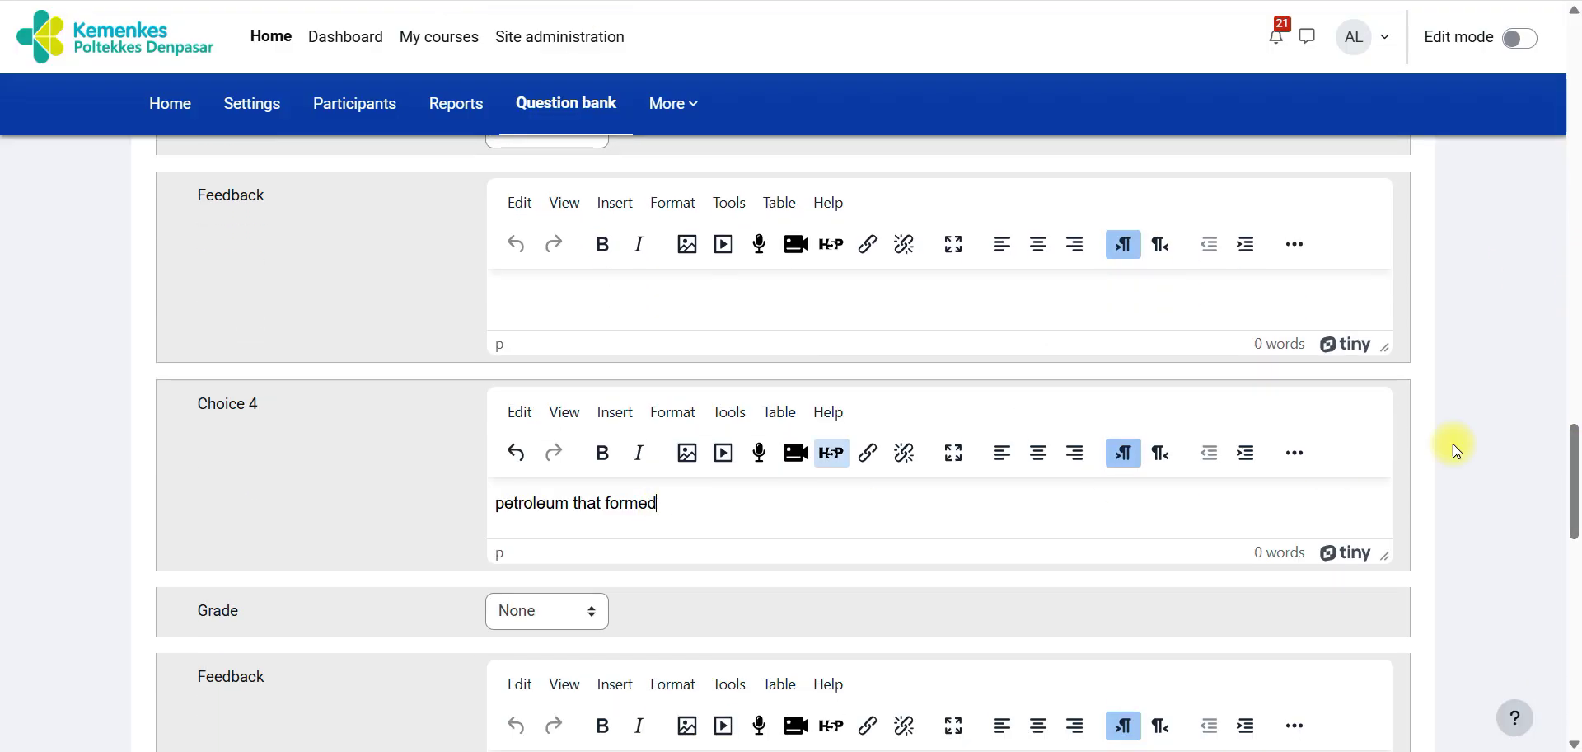
left_click_drag(1575, 461, 1574, 641)
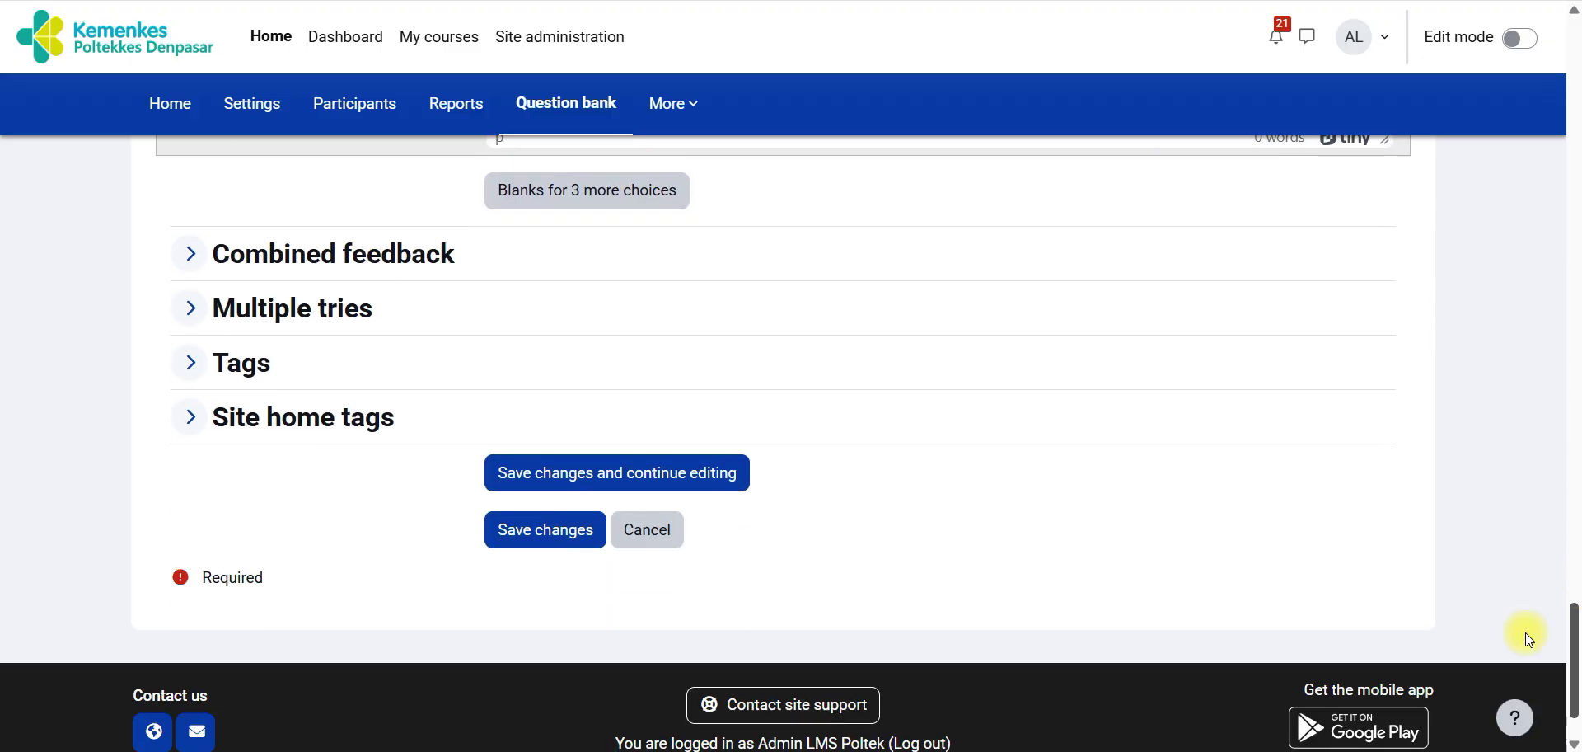
left_click(554, 537)
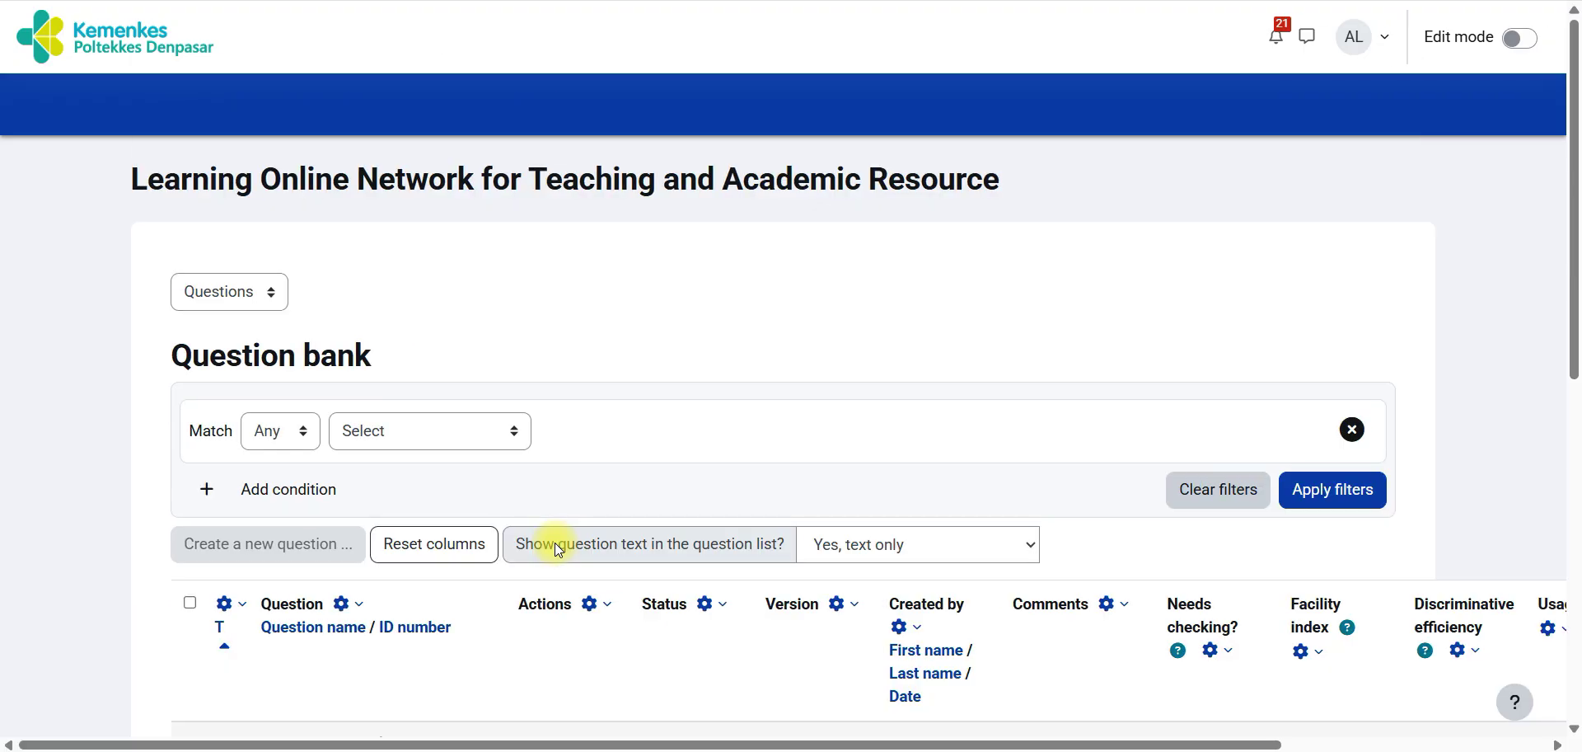
left_click_drag(1575, 256, 1578, 481)
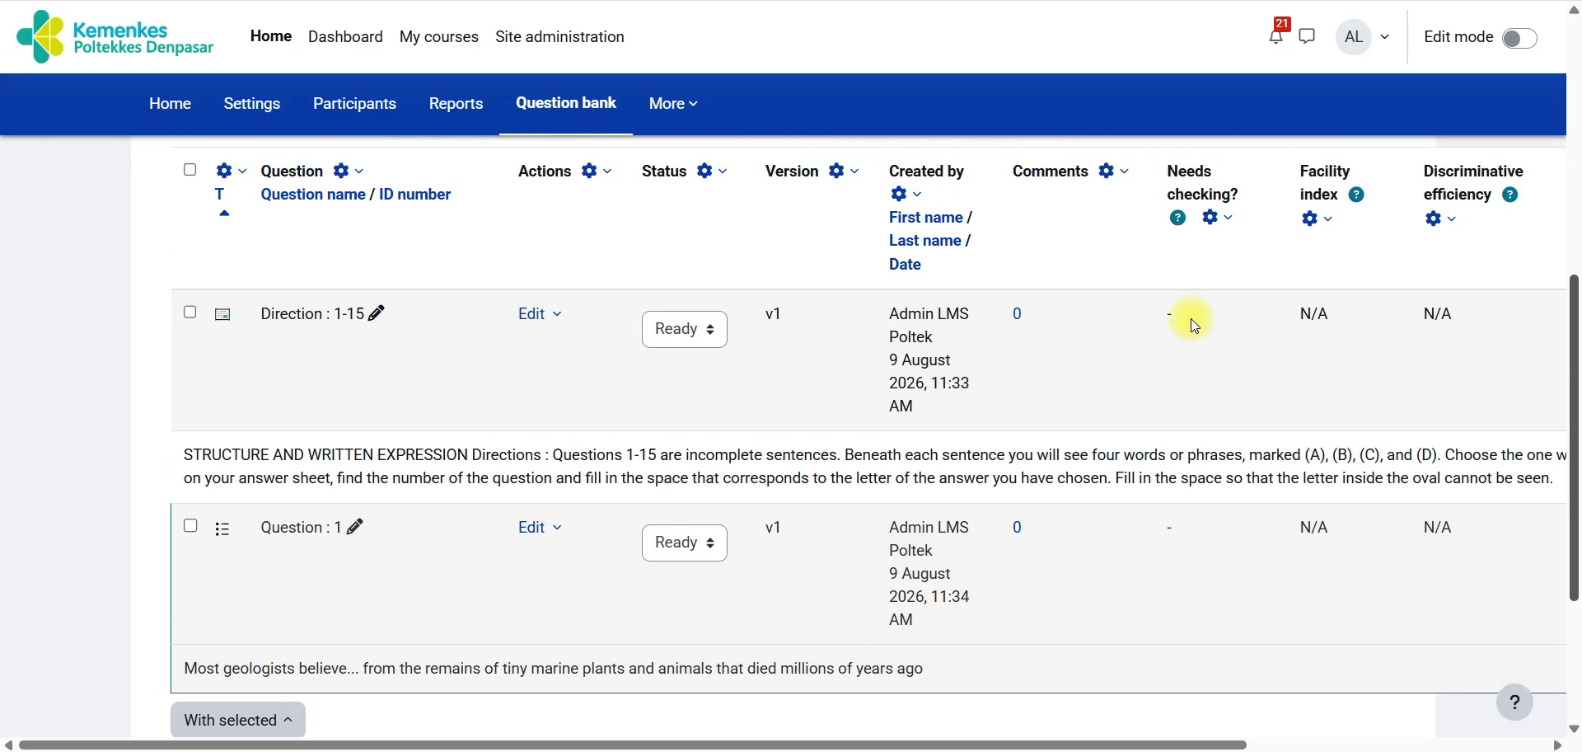
Step: Find the directions paragraph for questions 16-40 in the TOEFL PDF and copy it in full
key("ctrl+Tab")
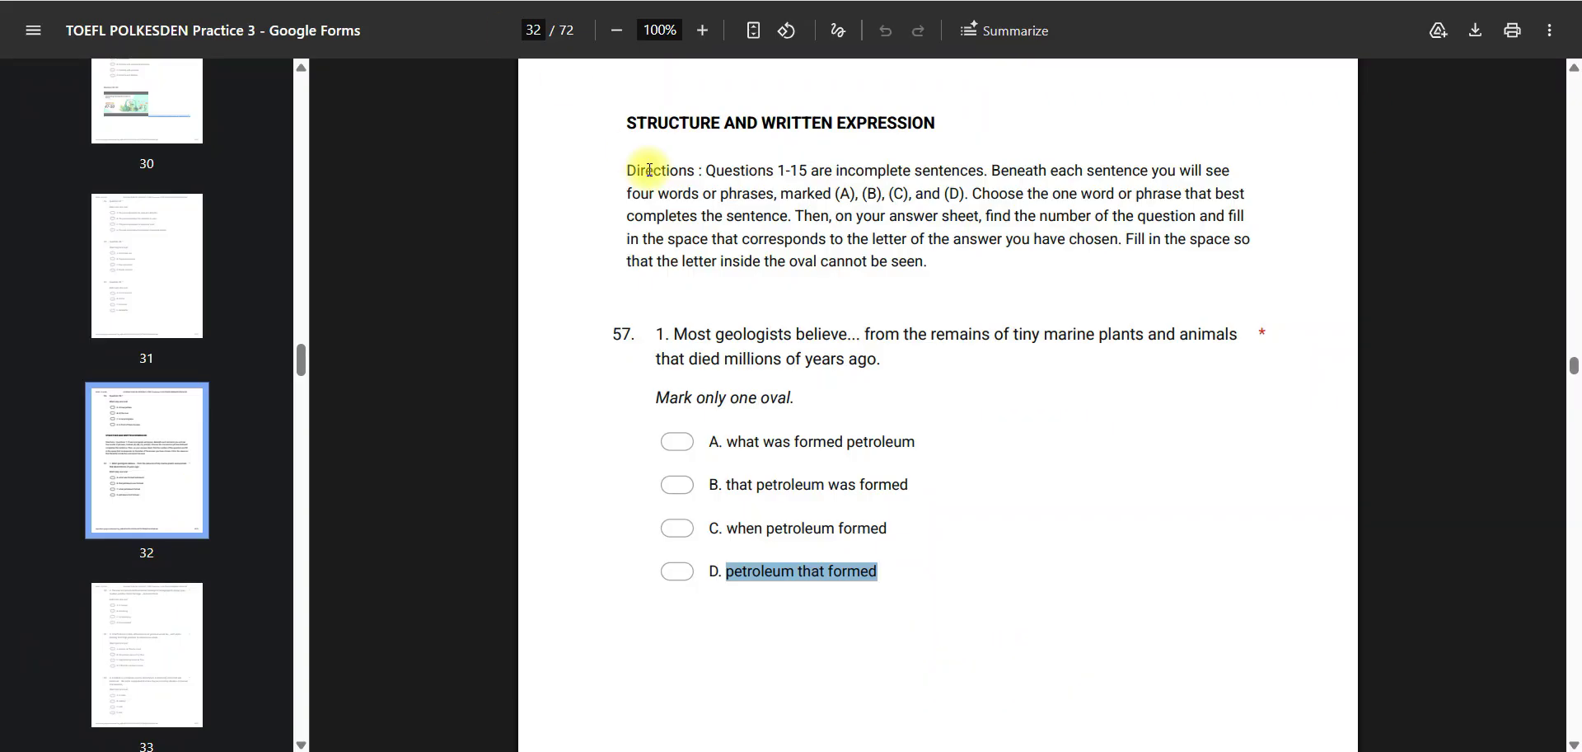
scroll(815, 310, "down", 3)
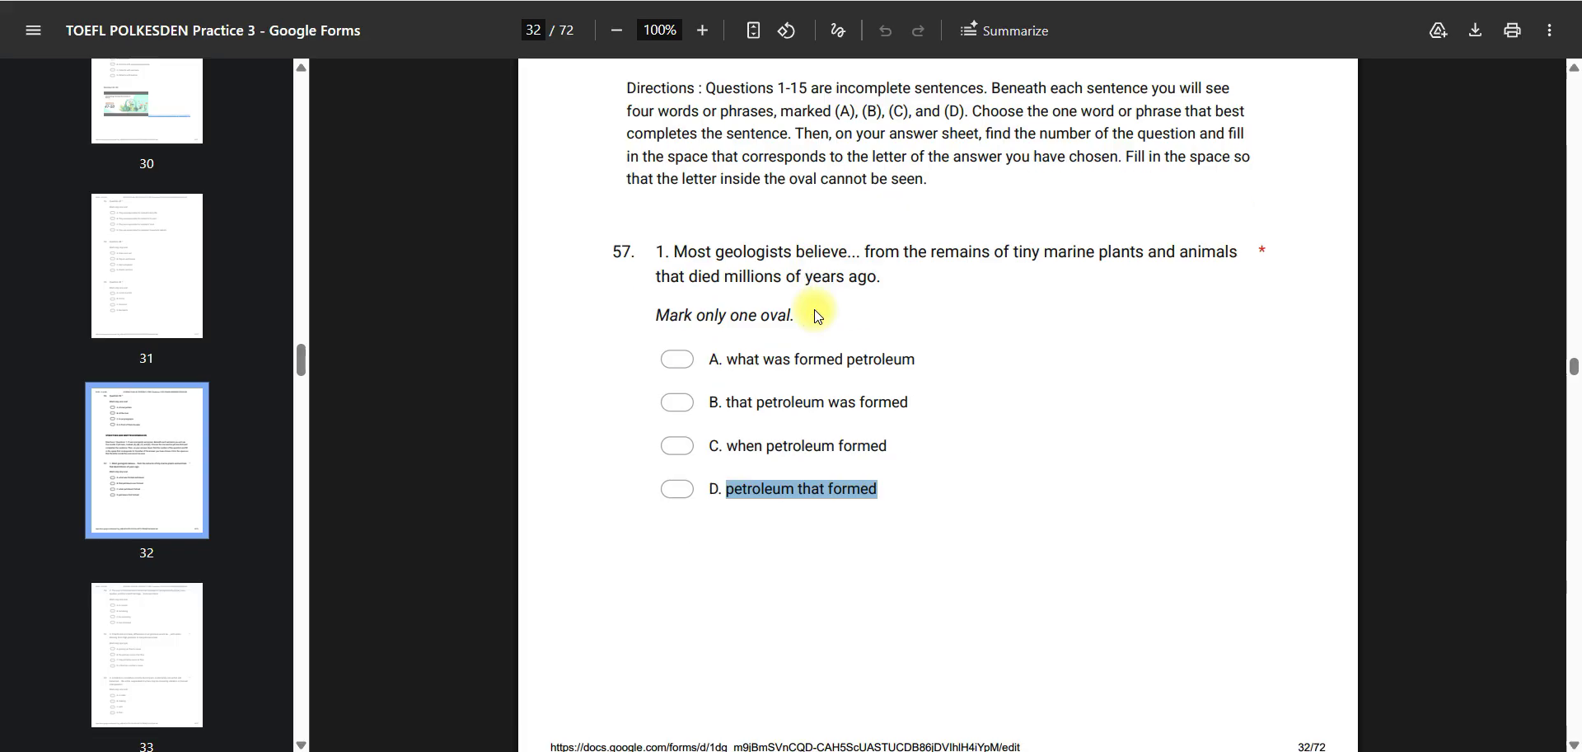
scroll(814, 309, "down", 4)
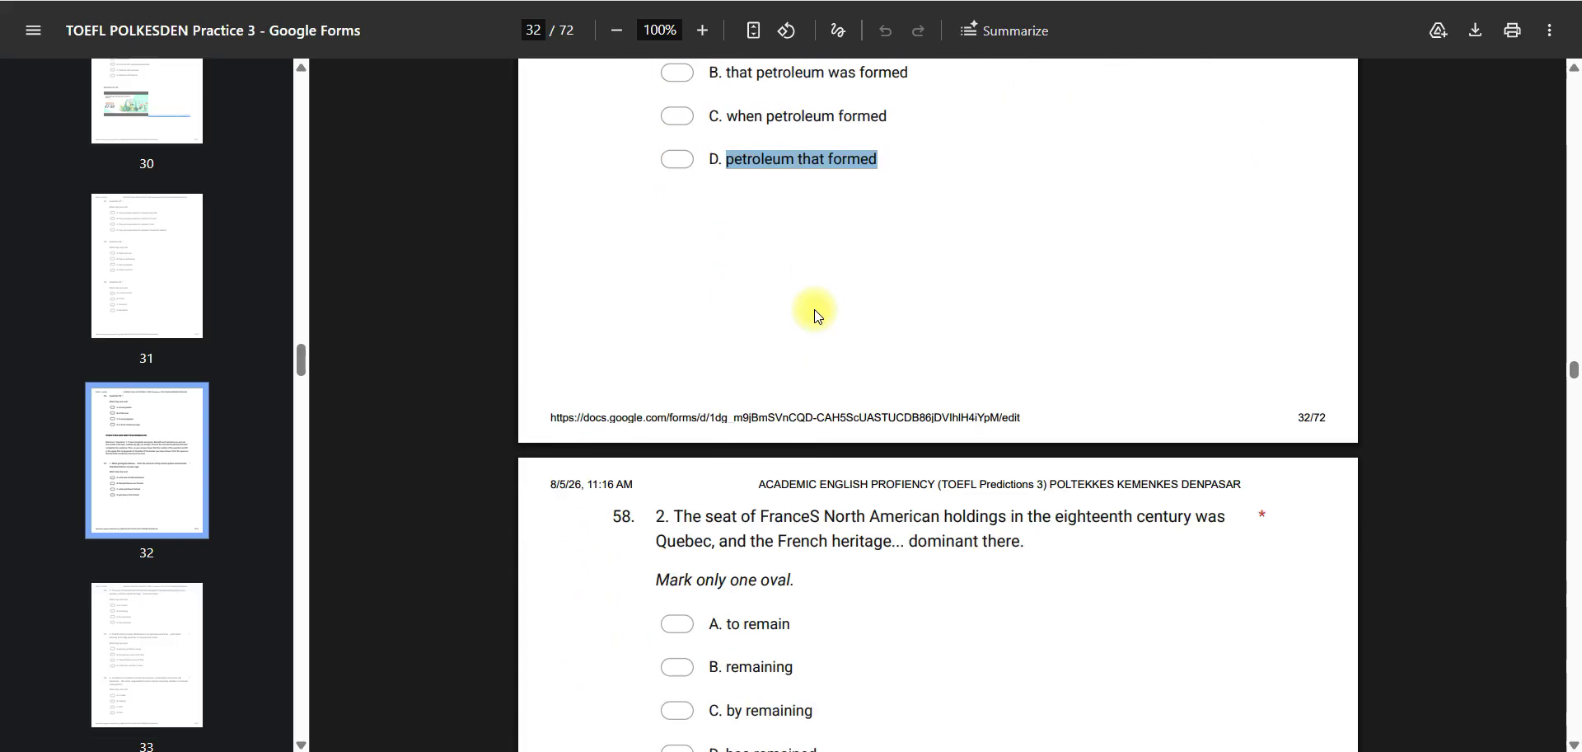
scroll(814, 309, "down", 15)
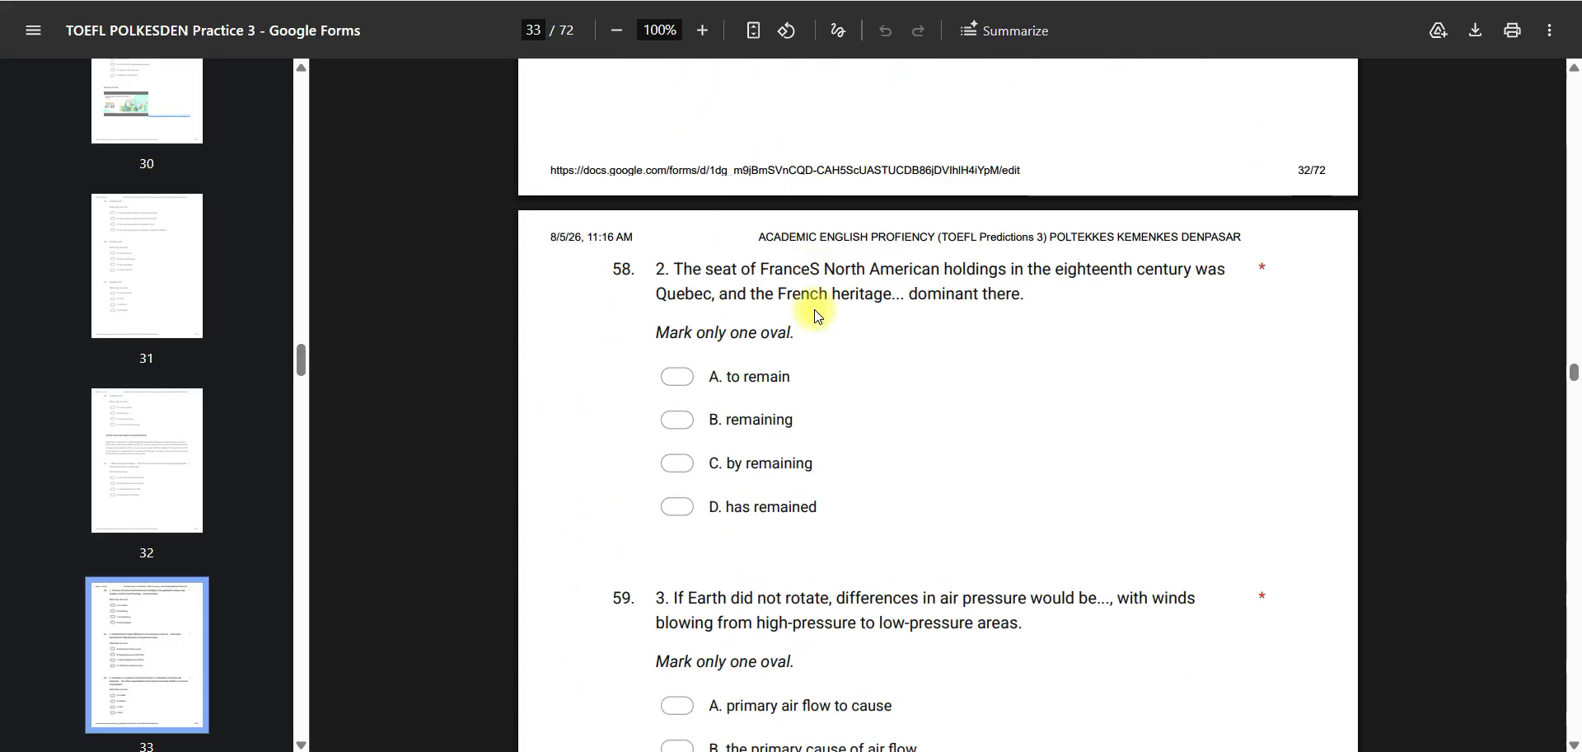
scroll(814, 309, "down", 12)
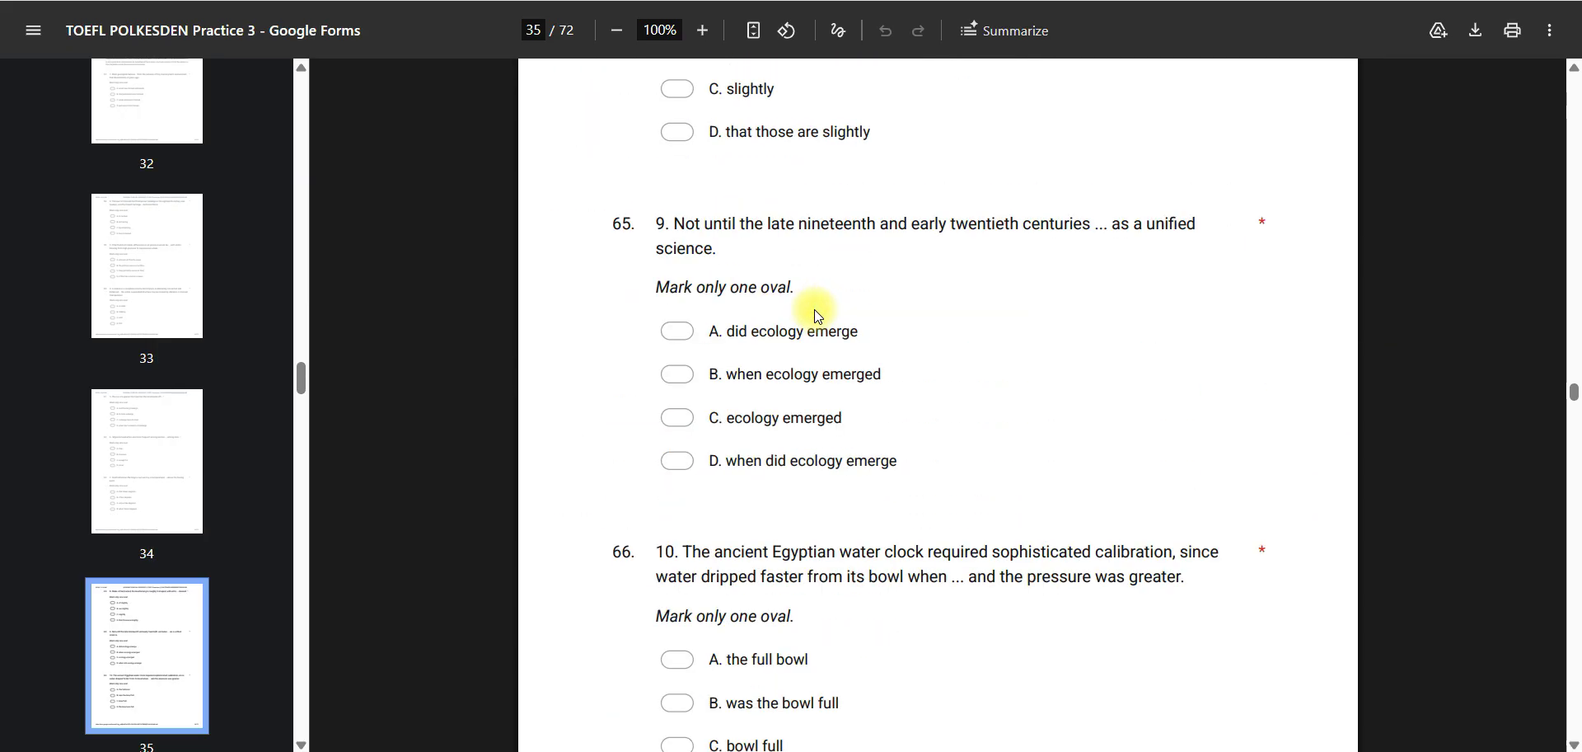
scroll(814, 309, "down", 20)
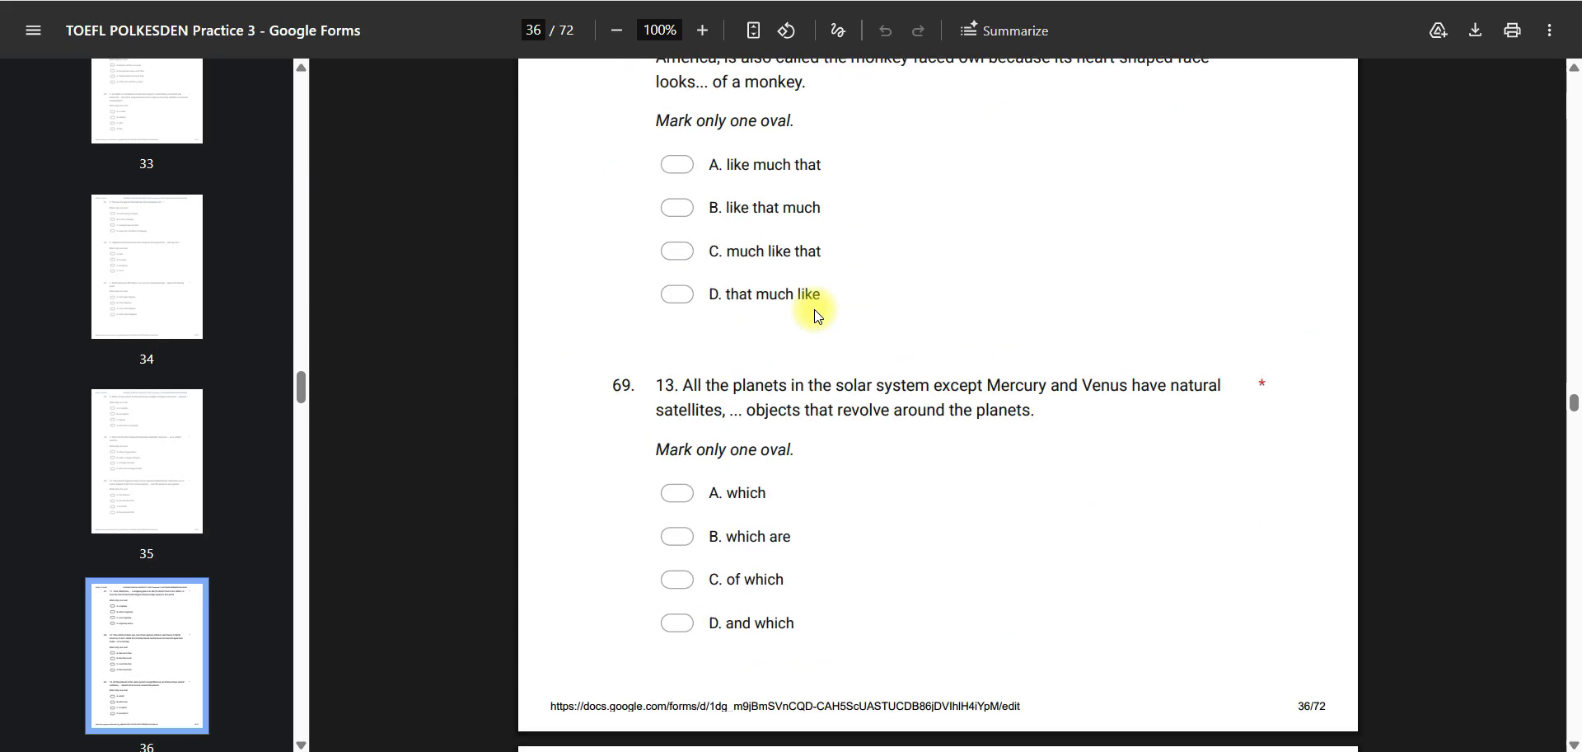
scroll(814, 309, "down", 3)
scroll(815, 309, "up", 2)
scroll(814, 309, "down", 10)
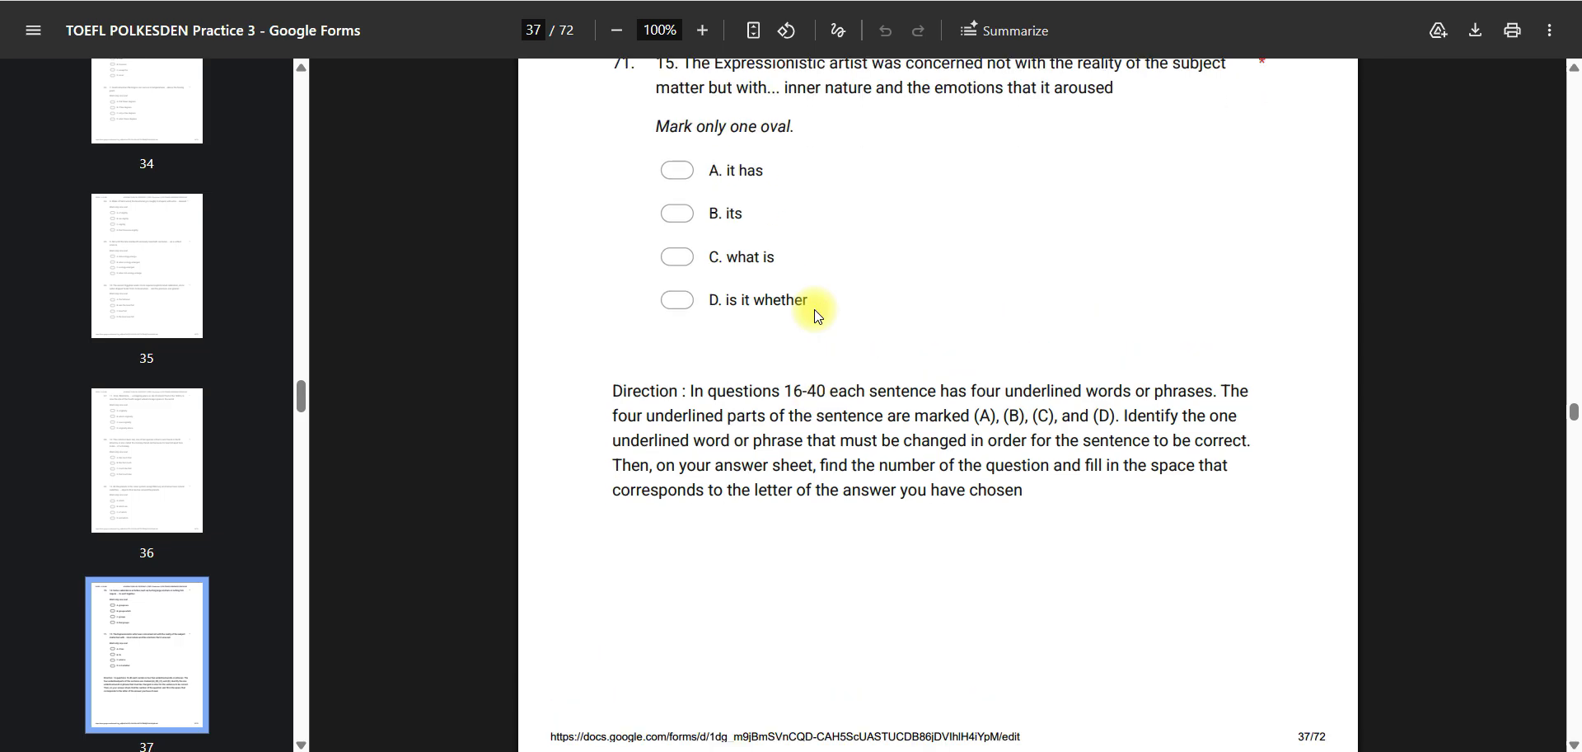
scroll(814, 309, "up", 5)
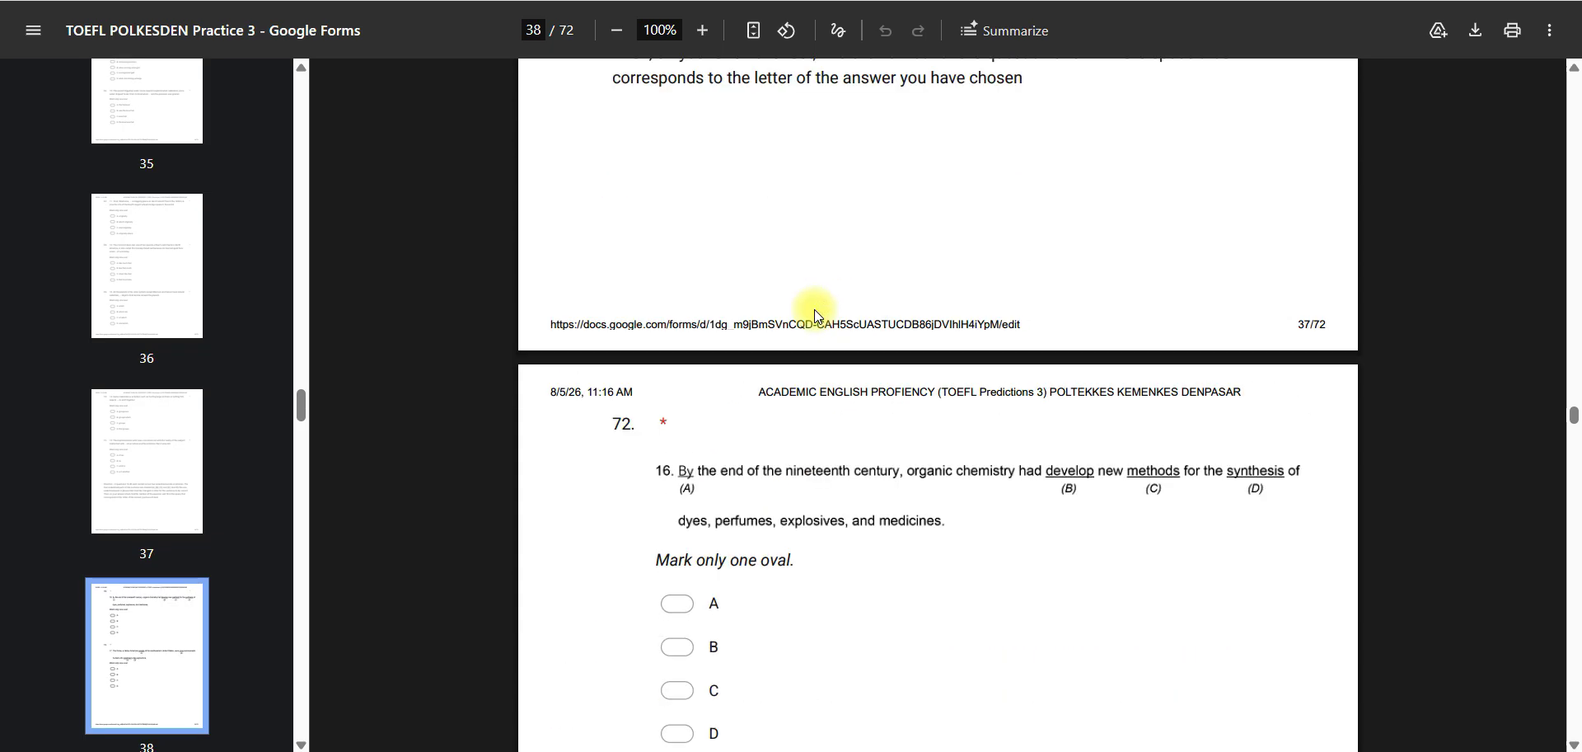
scroll(814, 309, "up", 2)
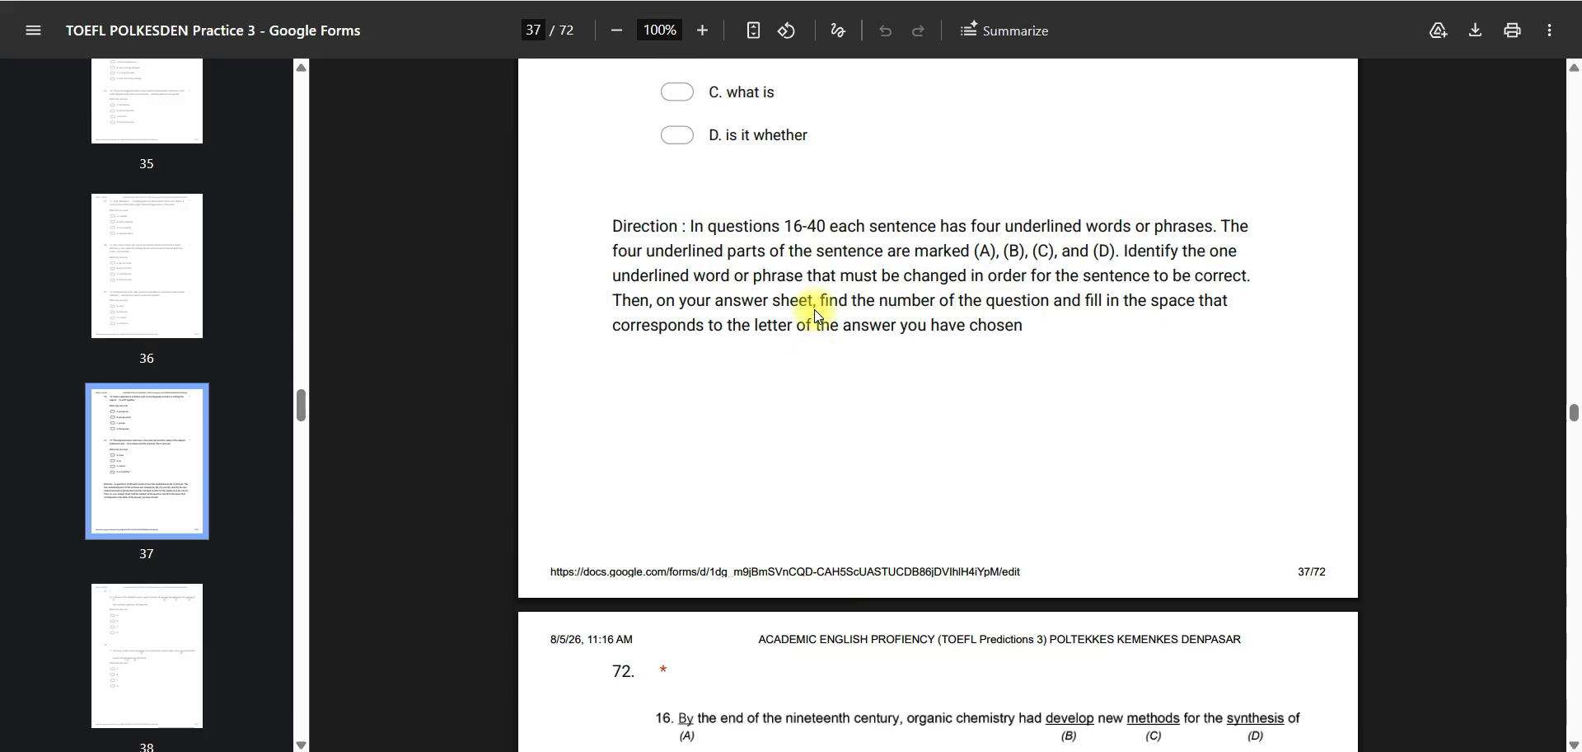
left_click_drag(611, 227, 657, 227)
left_click_drag(886, 272, 1043, 327)
key("ctrl+c")
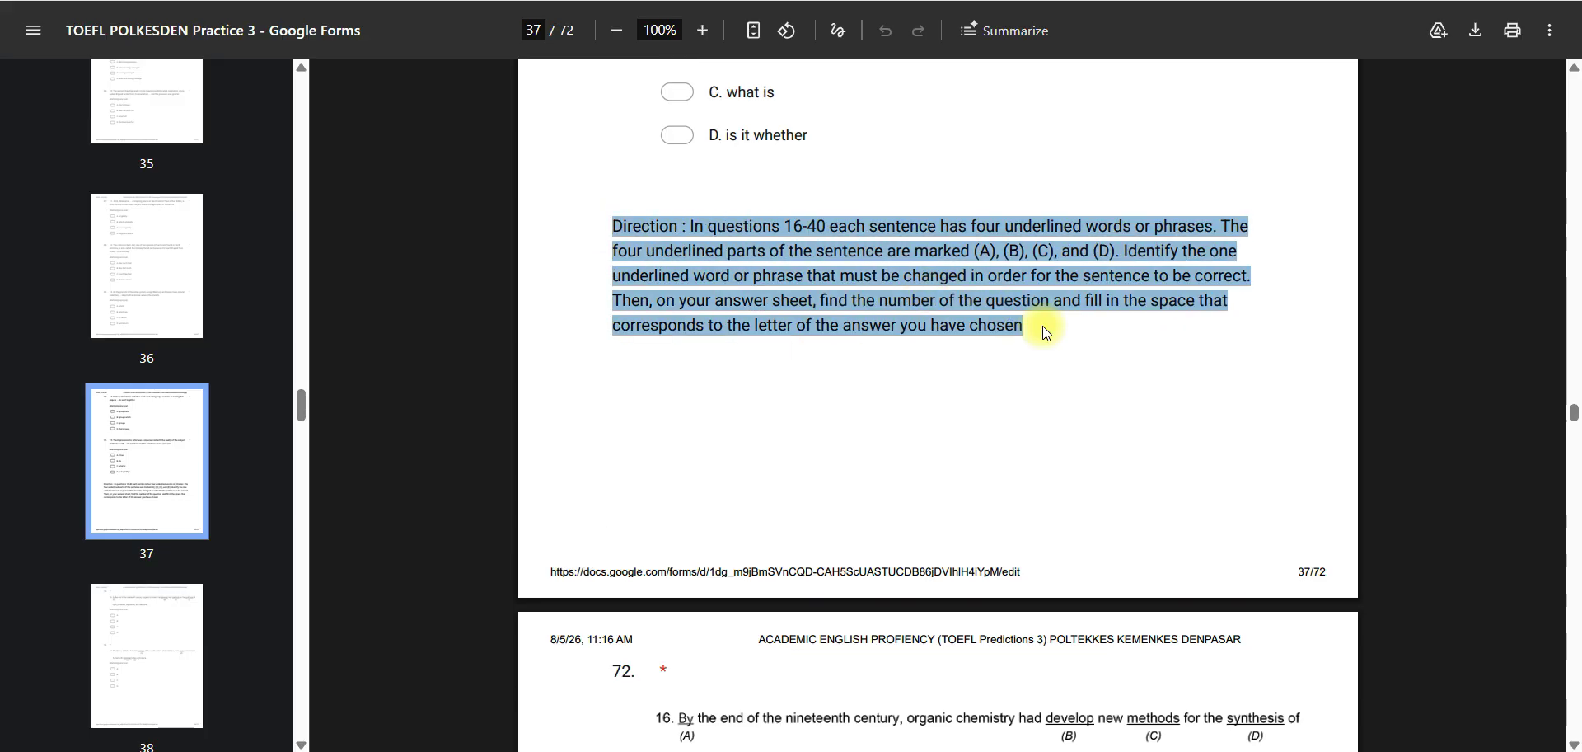
Step: Start a new question of the Description type in the Structure category of the Moodle question bank
left_click(445, 1)
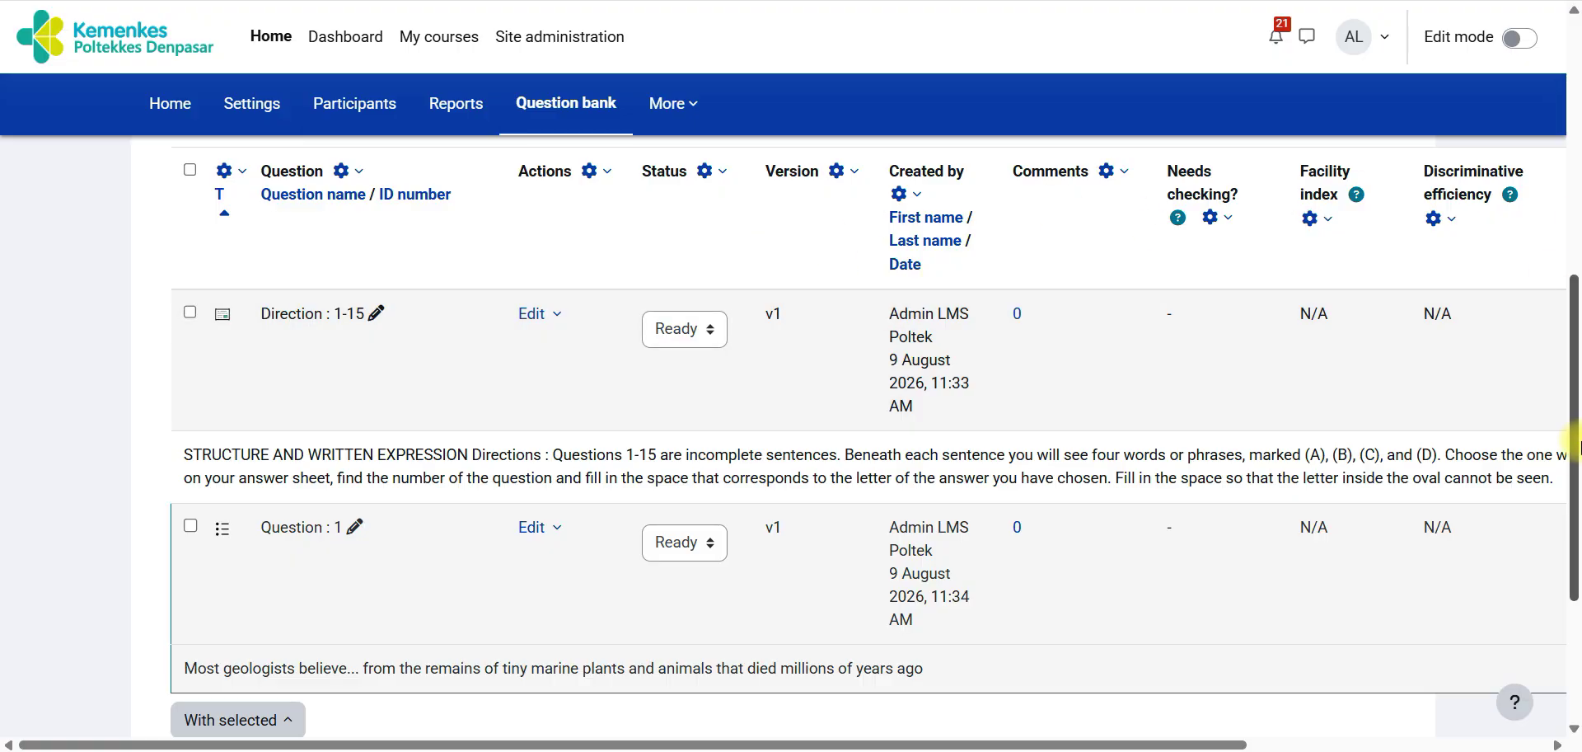
scroll(1554, 286, "up", 2)
left_click(316, 304)
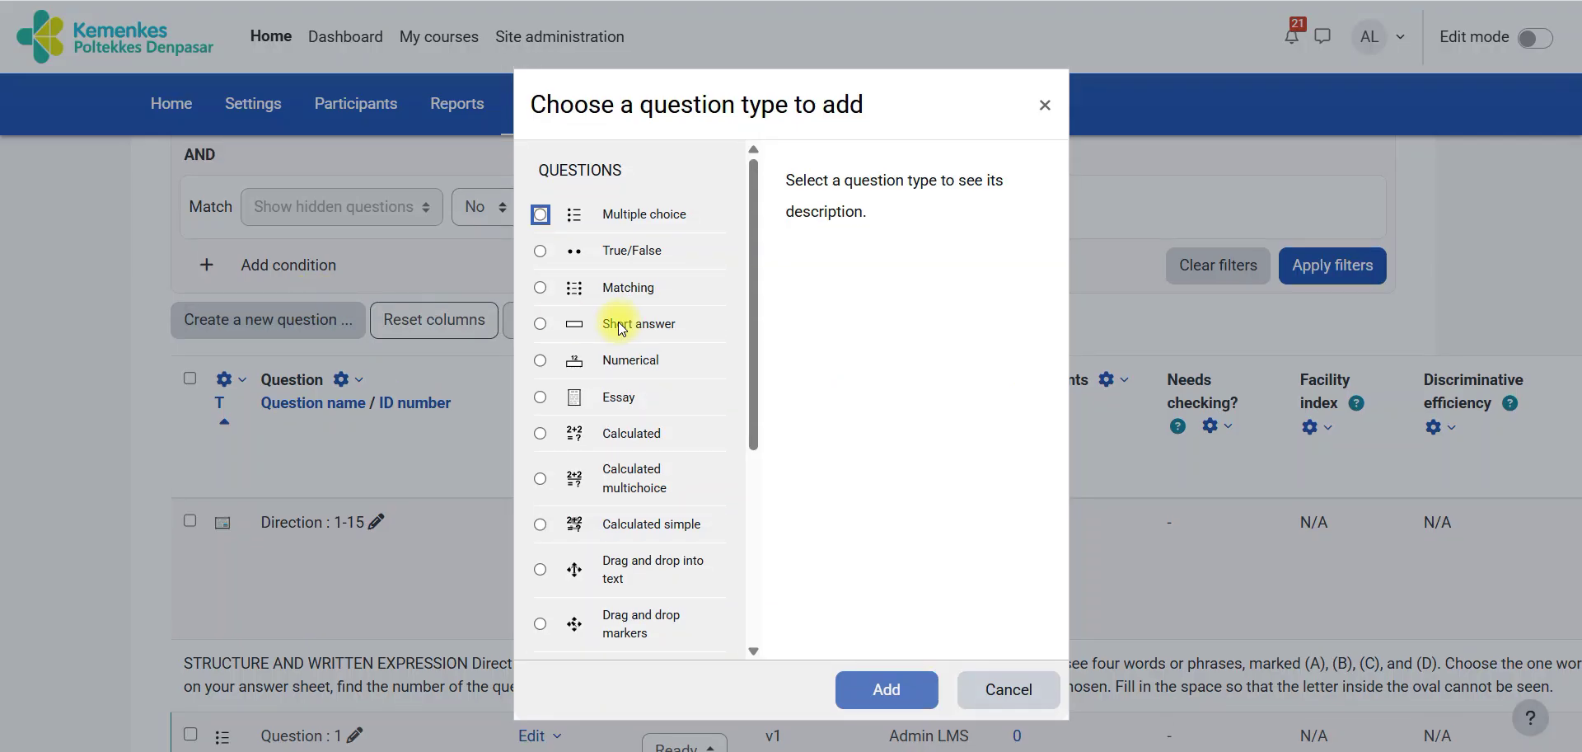
left_click_drag(758, 452, 757, 647)
left_click(625, 648)
left_click(872, 689)
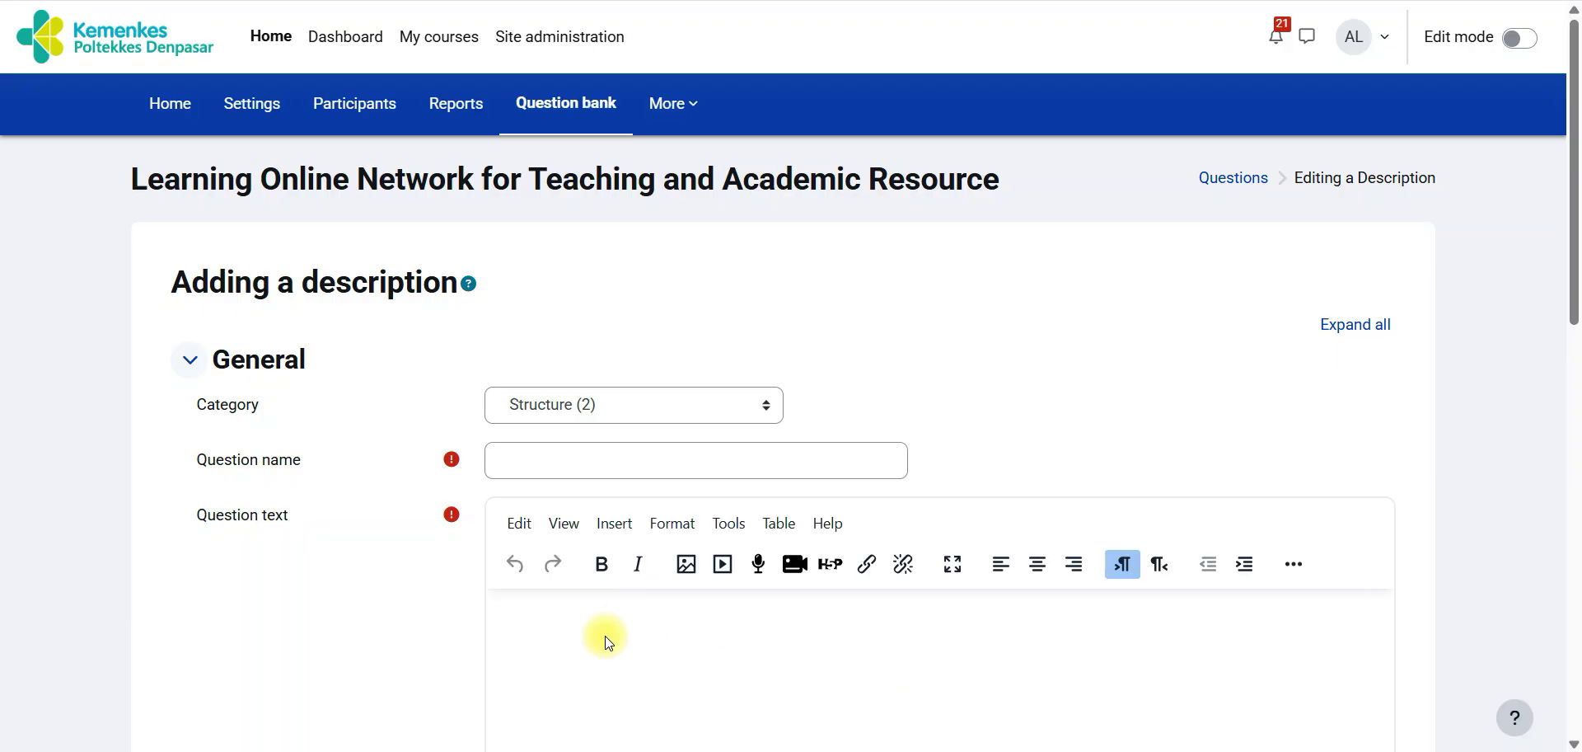
Step: Paste the copied directions as the question text, name the description "Direction : 16-40", and save it
key("ctrl+v")
left_click(573, 458)
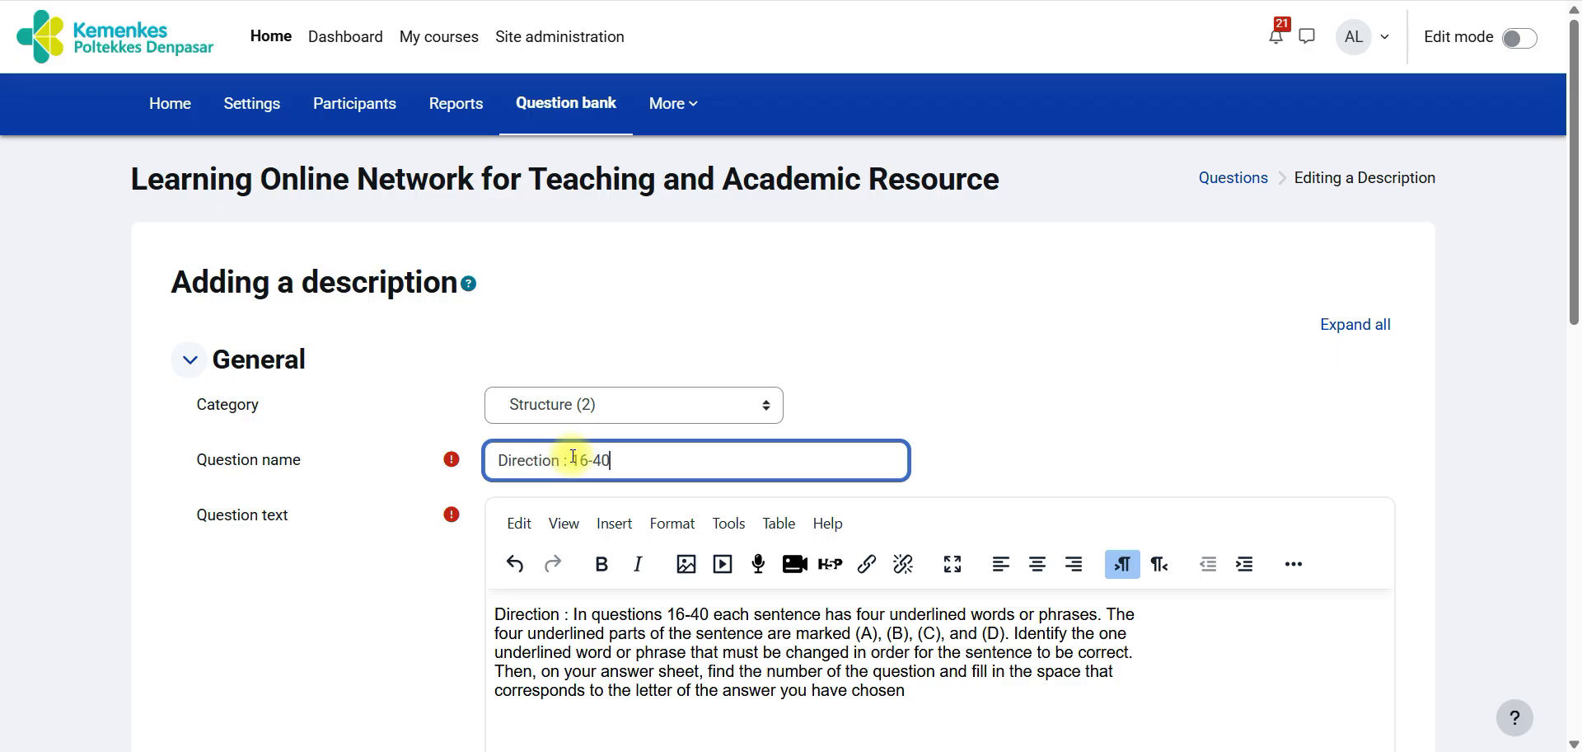
key("alt+Tab")
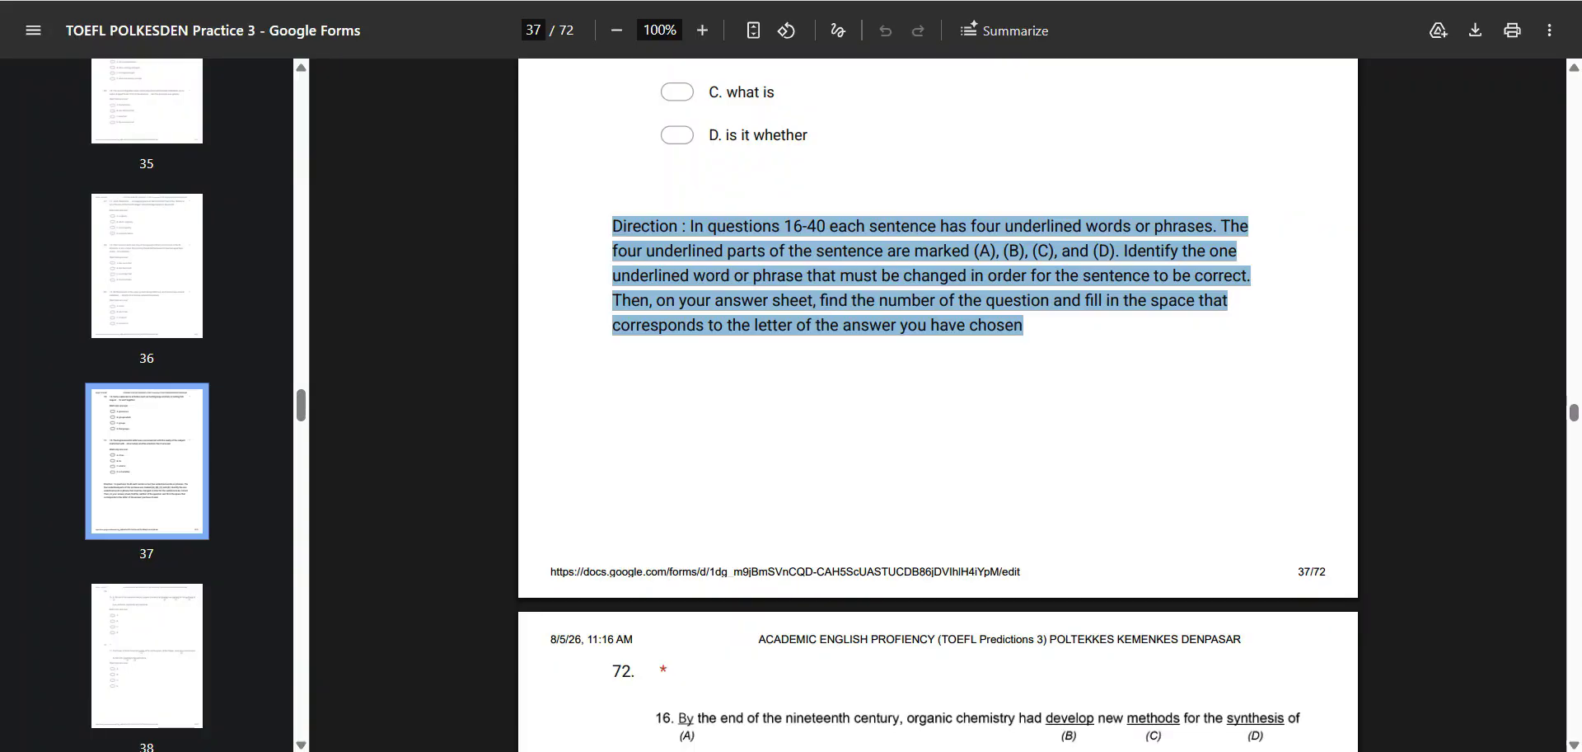
key("alt+Tab")
scroll(1572, 594, "down", 10)
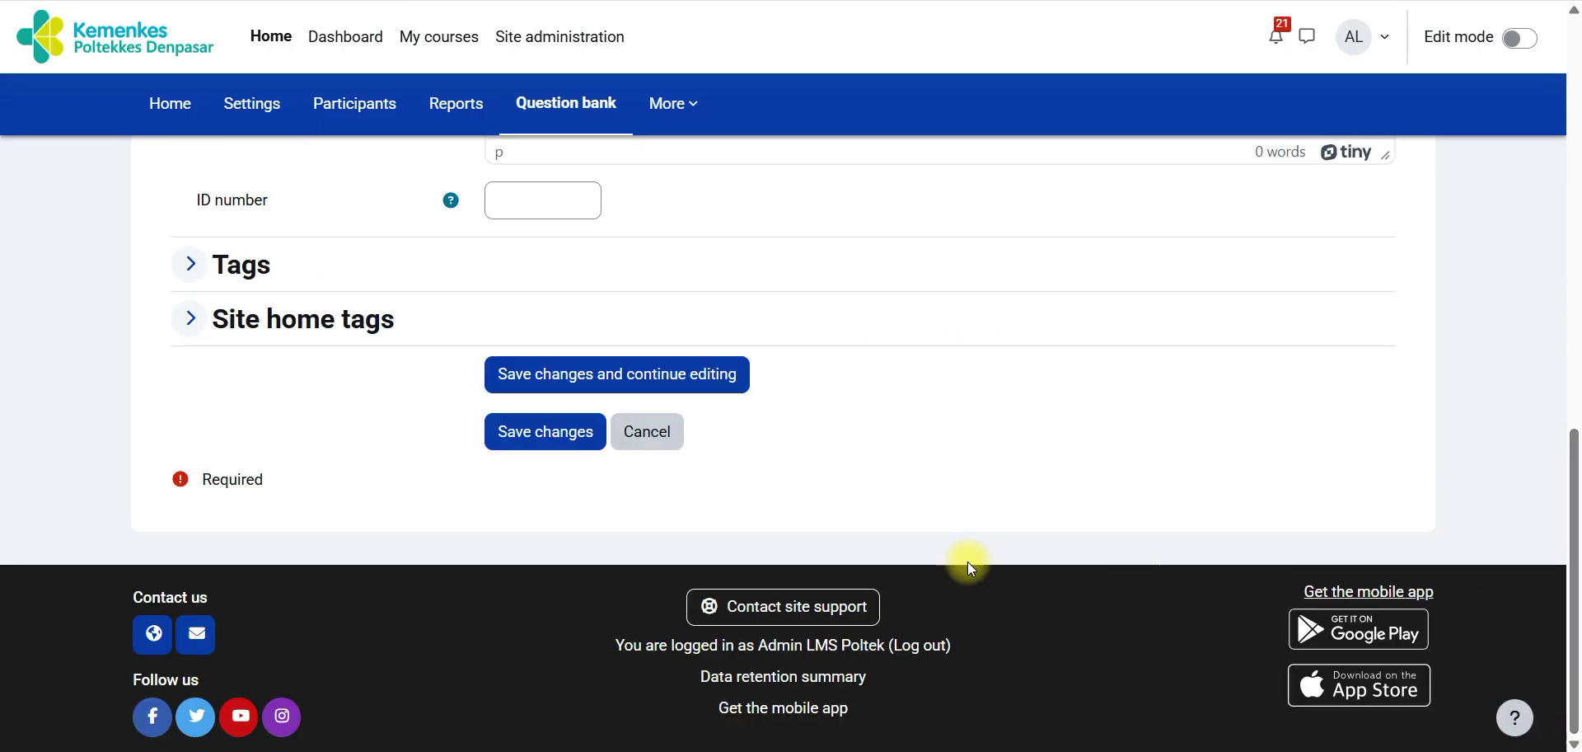
left_click(554, 436)
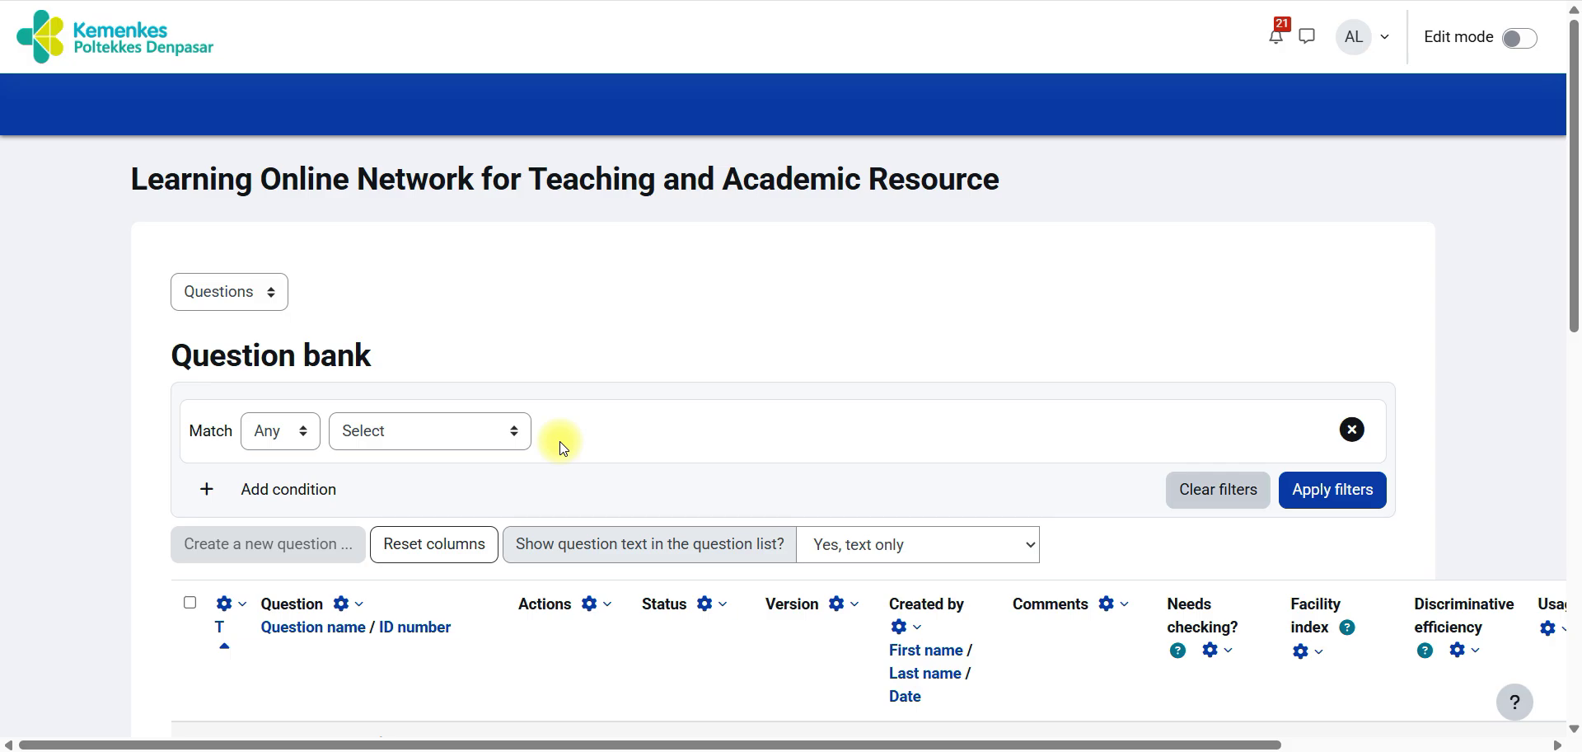
Step: Create a new multiple-choice question in the Structure category and name it "Question : 16"
left_click_drag(1574, 246, 1572, 363)
left_click(277, 389)
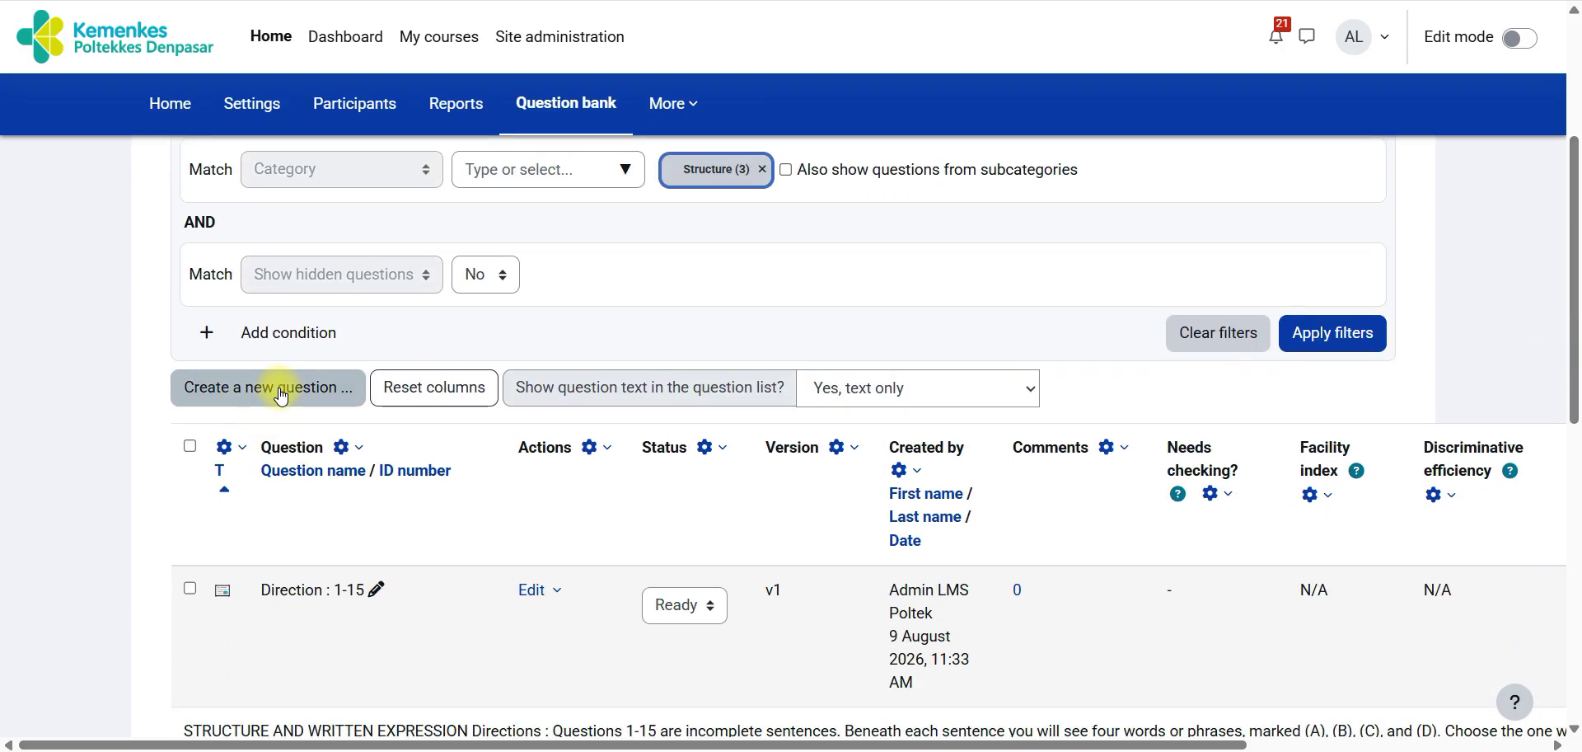
left_click(590, 215)
left_click(899, 692)
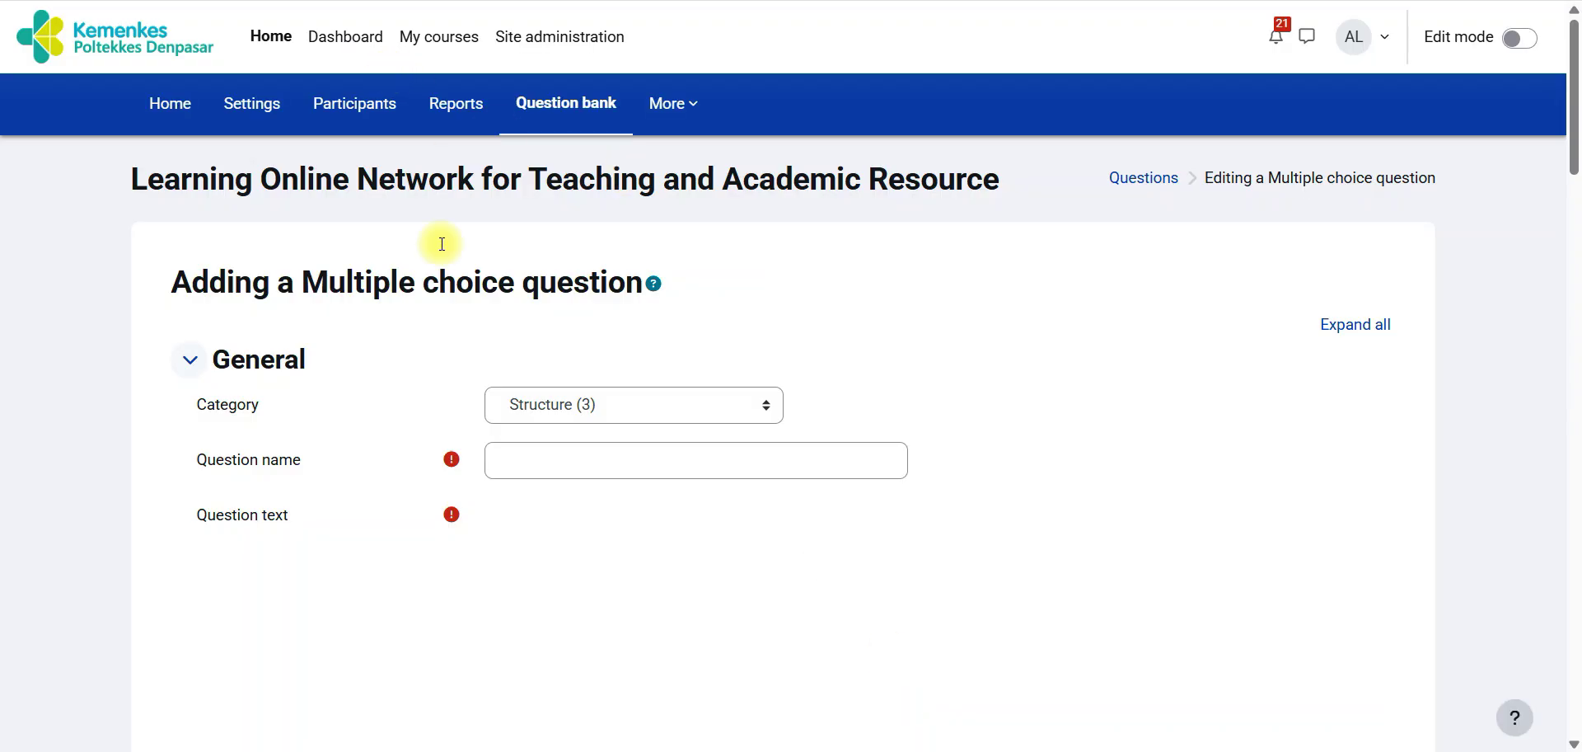
left_click(536, 470)
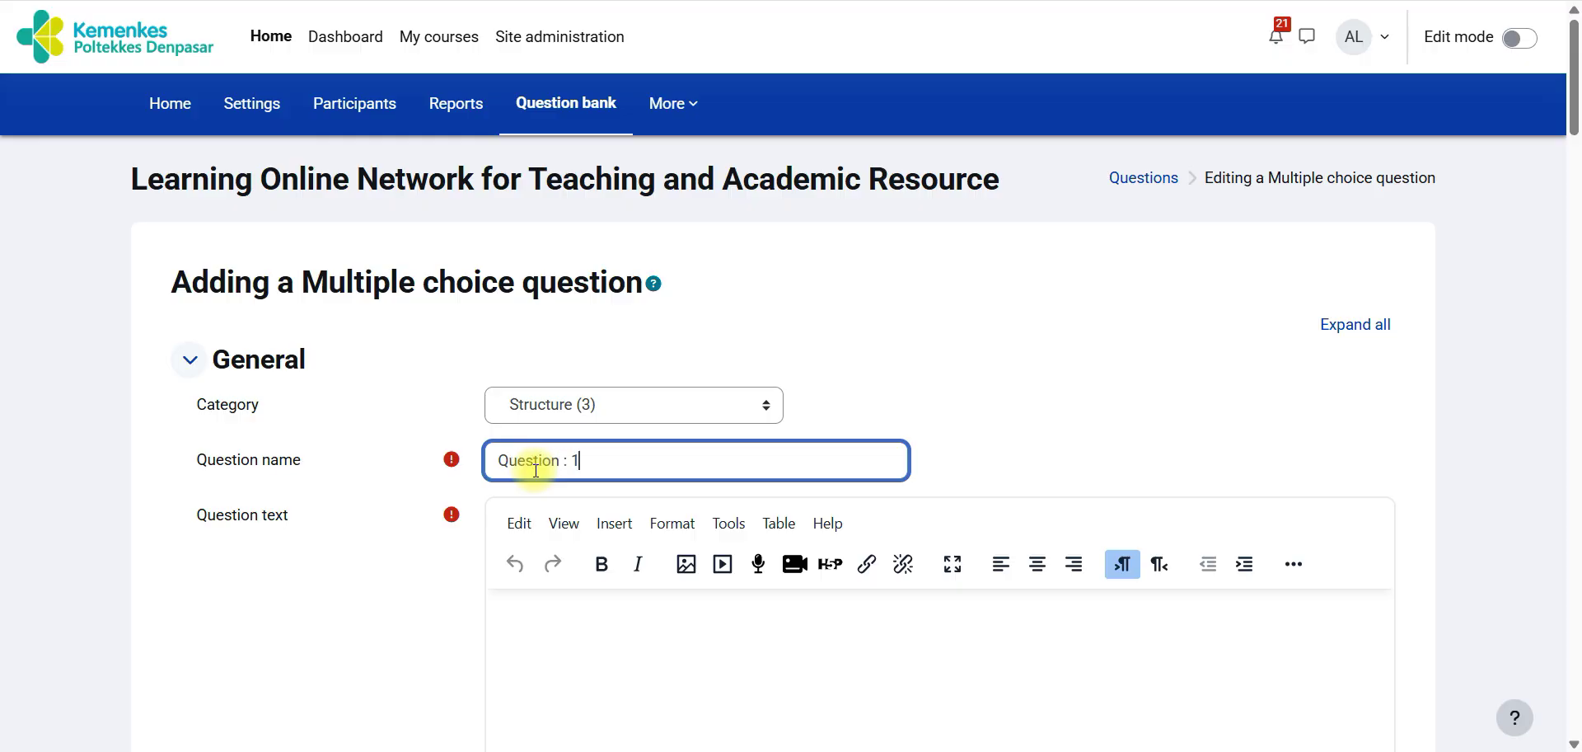
Step: Capture question 16's underlined sentence, without its number, as a screenshot from the PDF and paste it into the Moodle question text
key("alt+Tab")
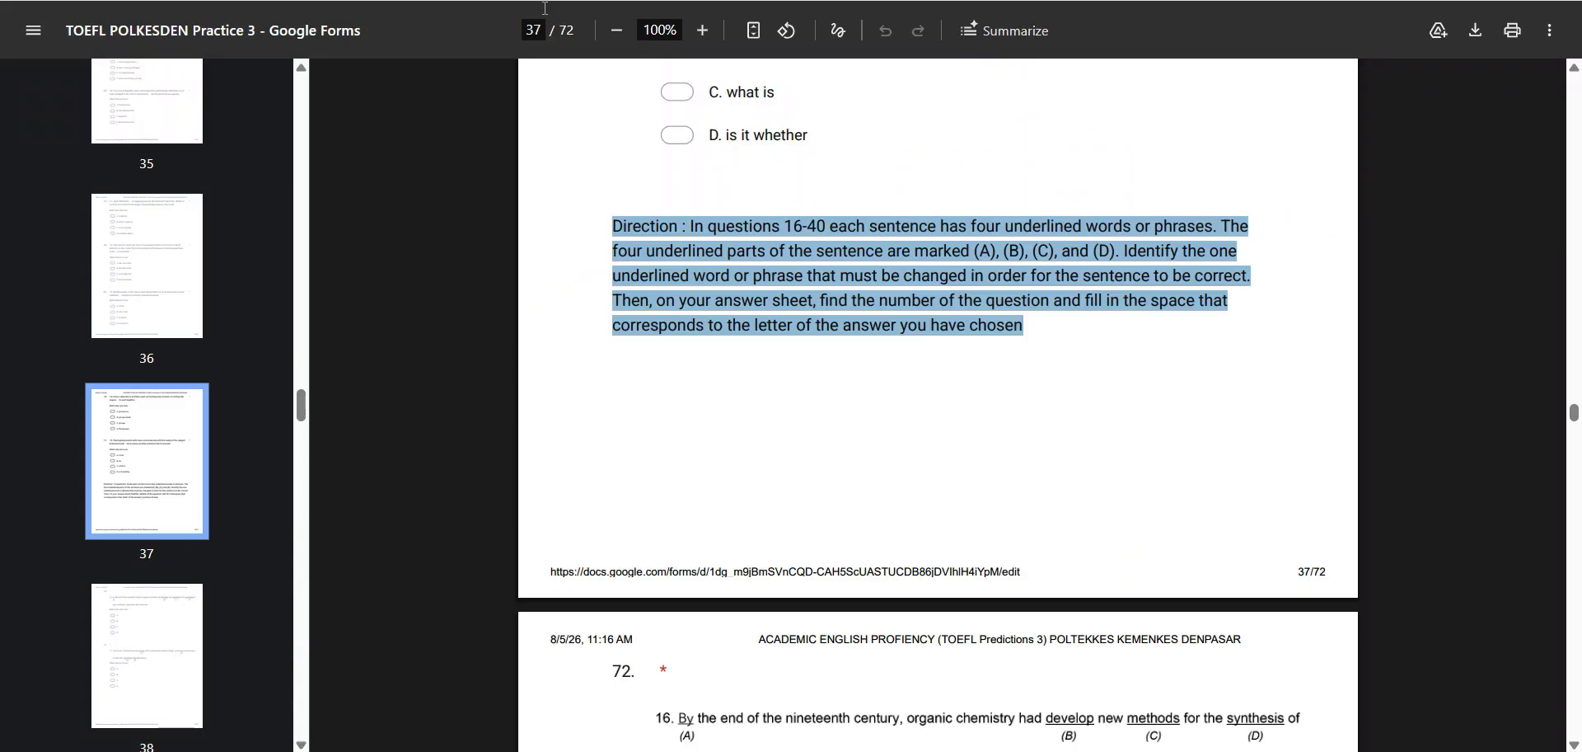
left_click(960, 291)
scroll(966, 290, "down", 1)
scroll(966, 290, "down", 5)
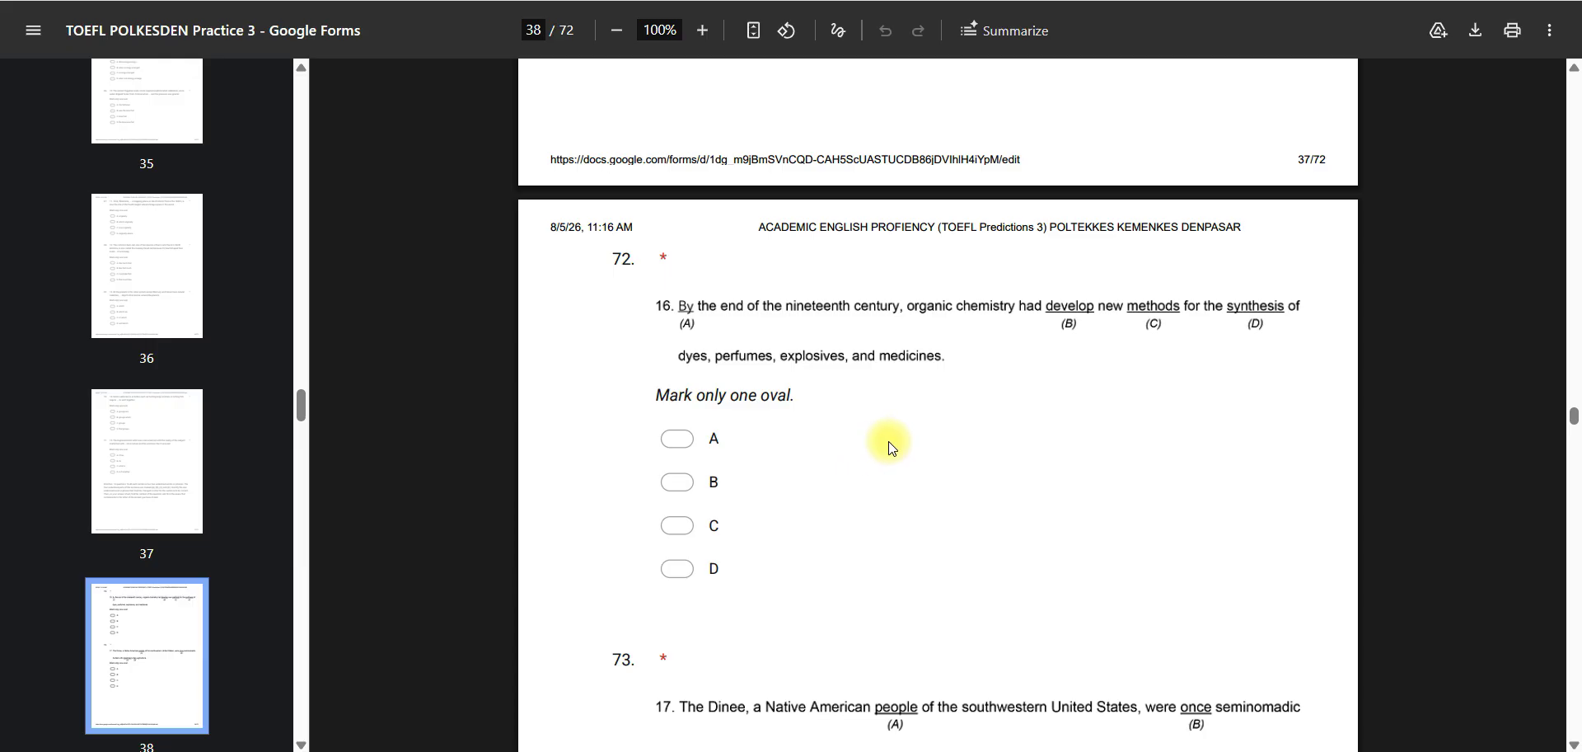
key("super+shift+s")
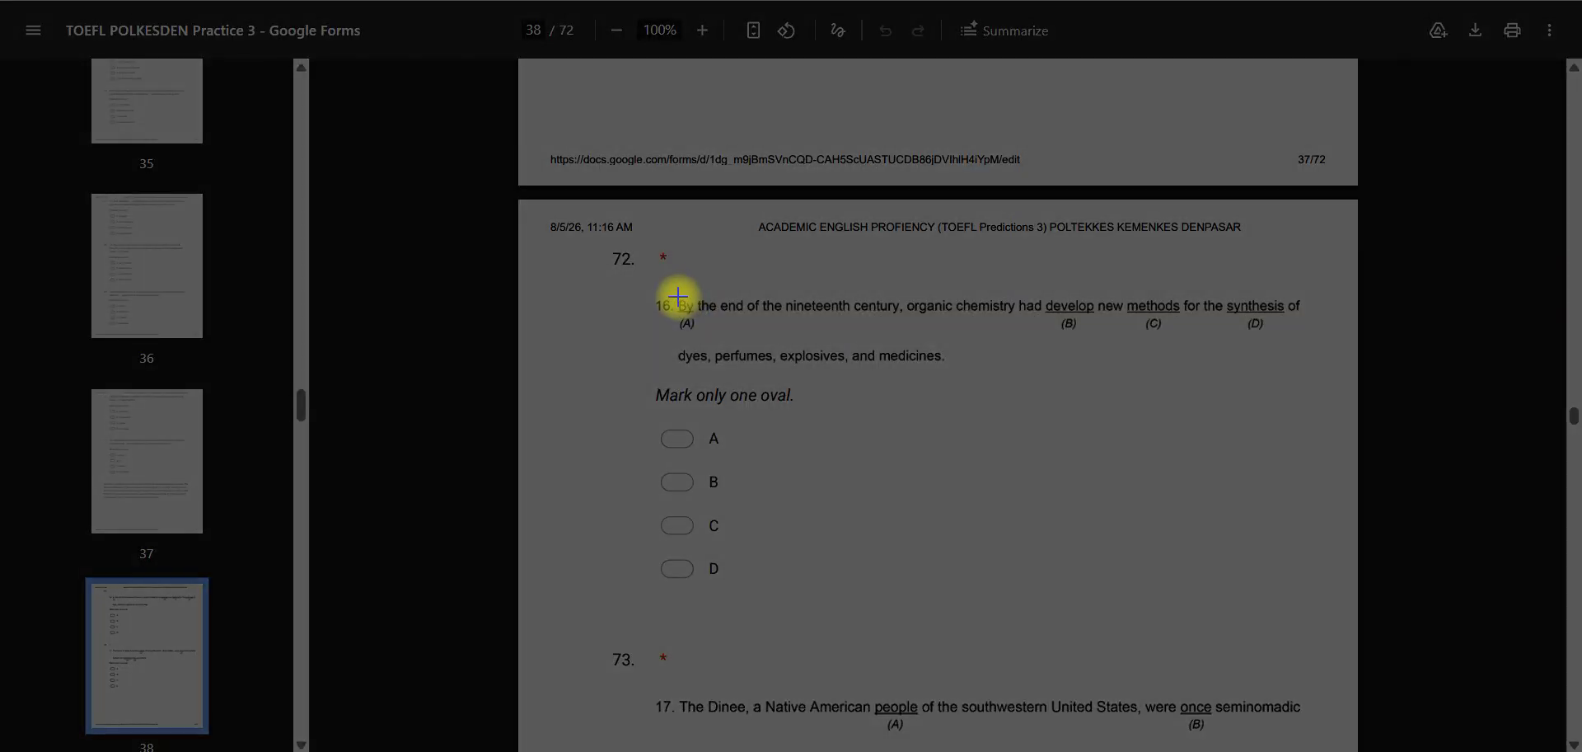
left_click_drag(674, 290, 1307, 371)
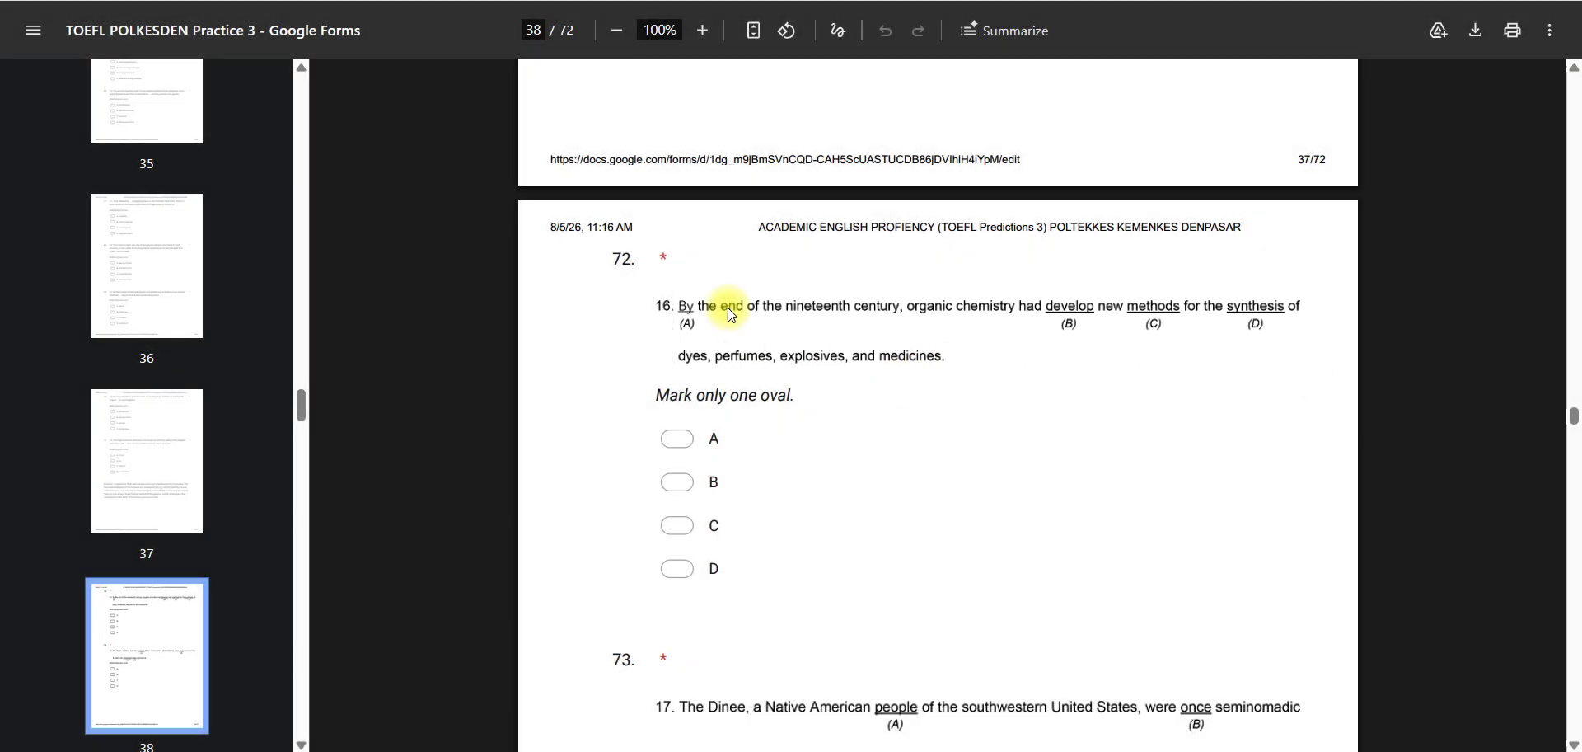
key("alt+Tab")
left_click(642, 646)
key("ctrl+v")
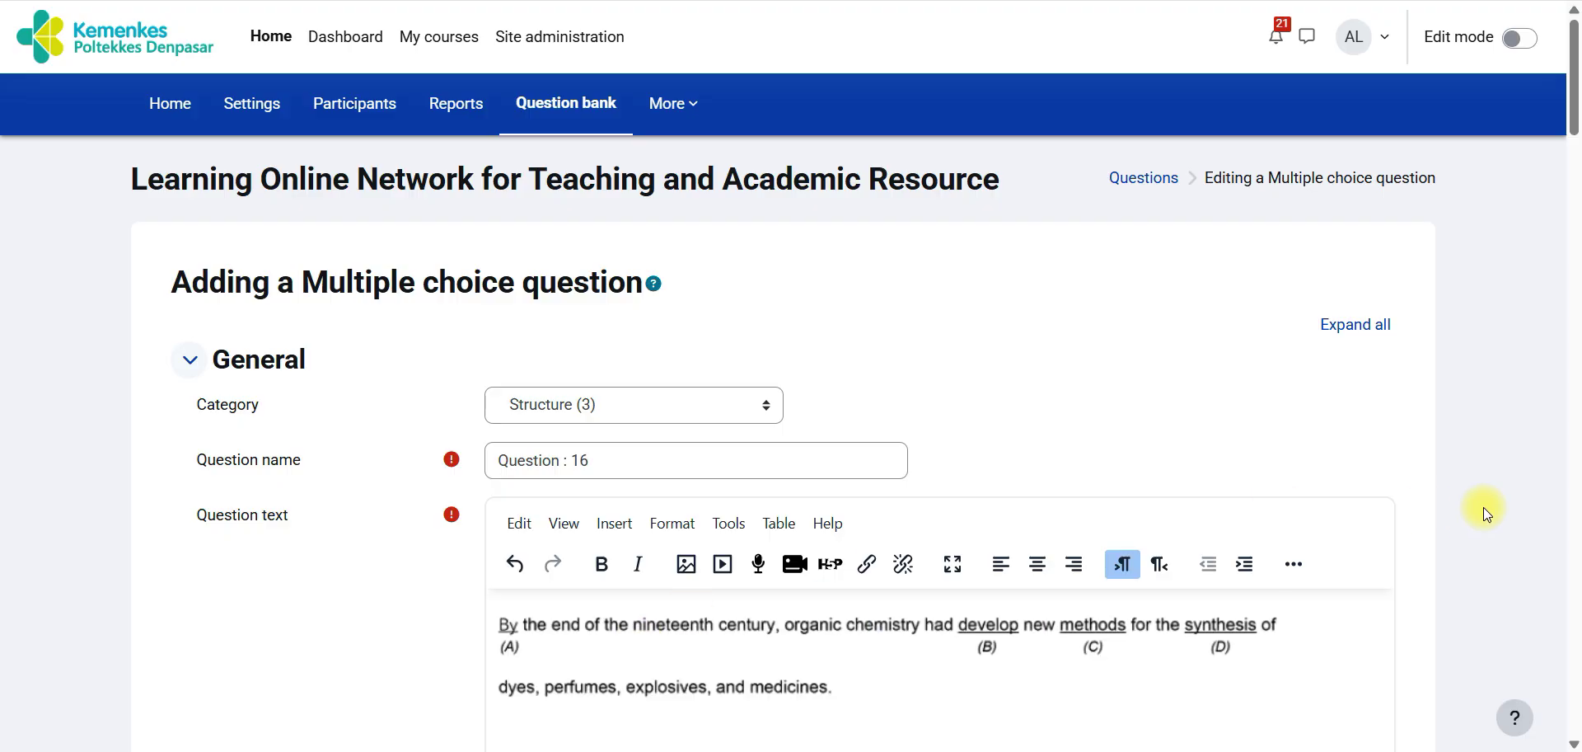
Step: Enter "A" as choice 1 of question 16 and grade that choice as the correct answer
left_click(1576, 169)
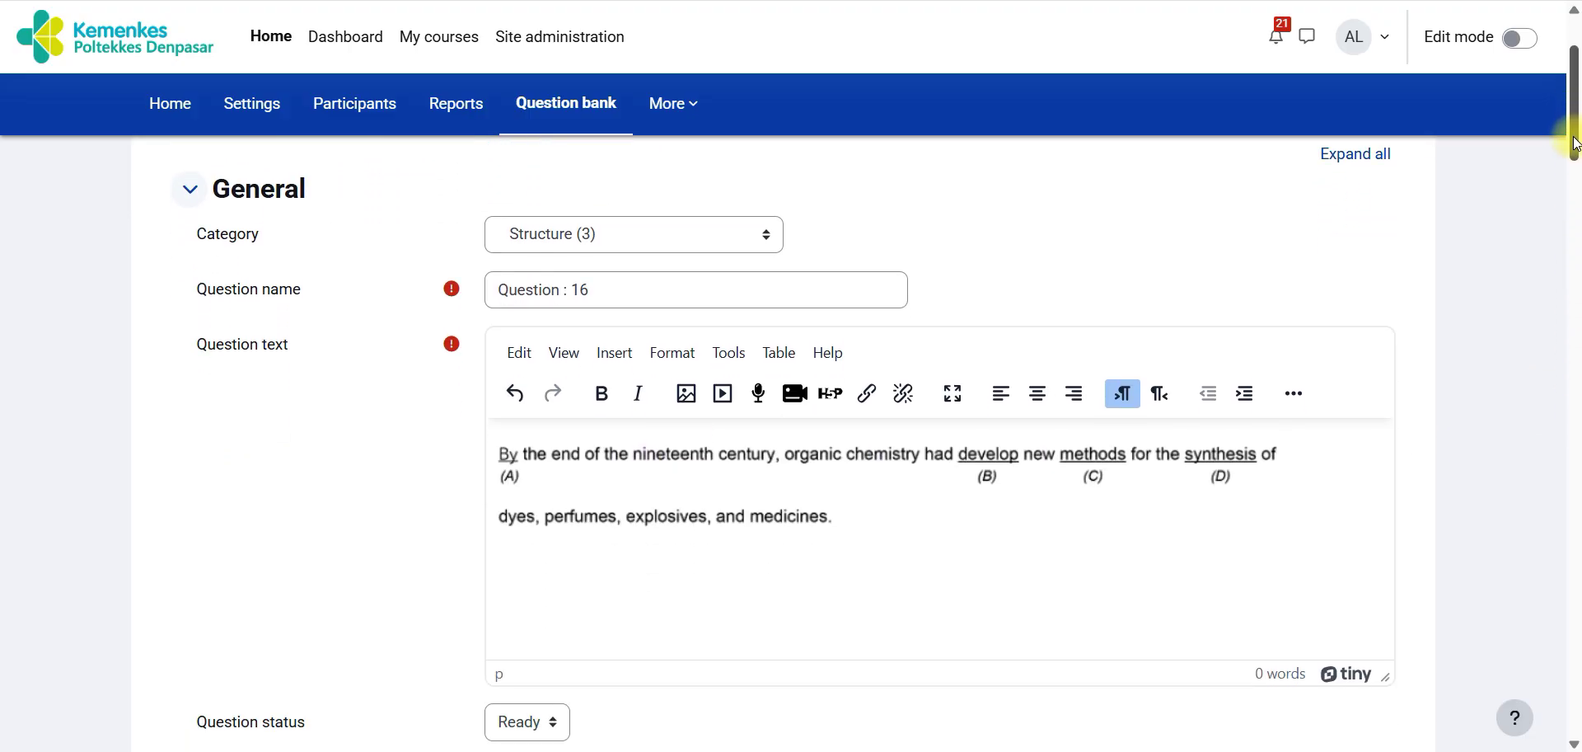
left_click_drag(1576, 170, 1575, 268)
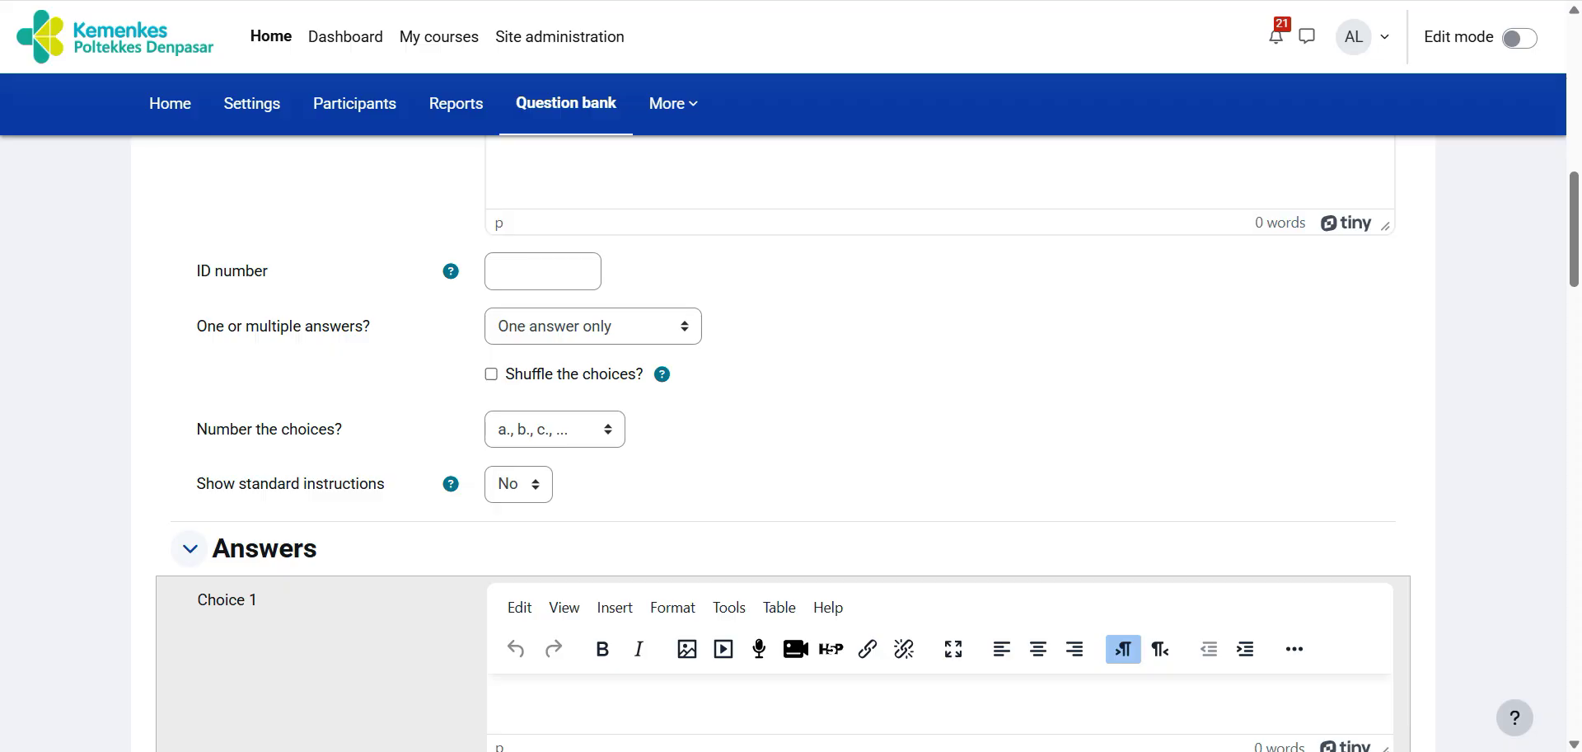
left_click_drag(1574, 210, 1576, 261)
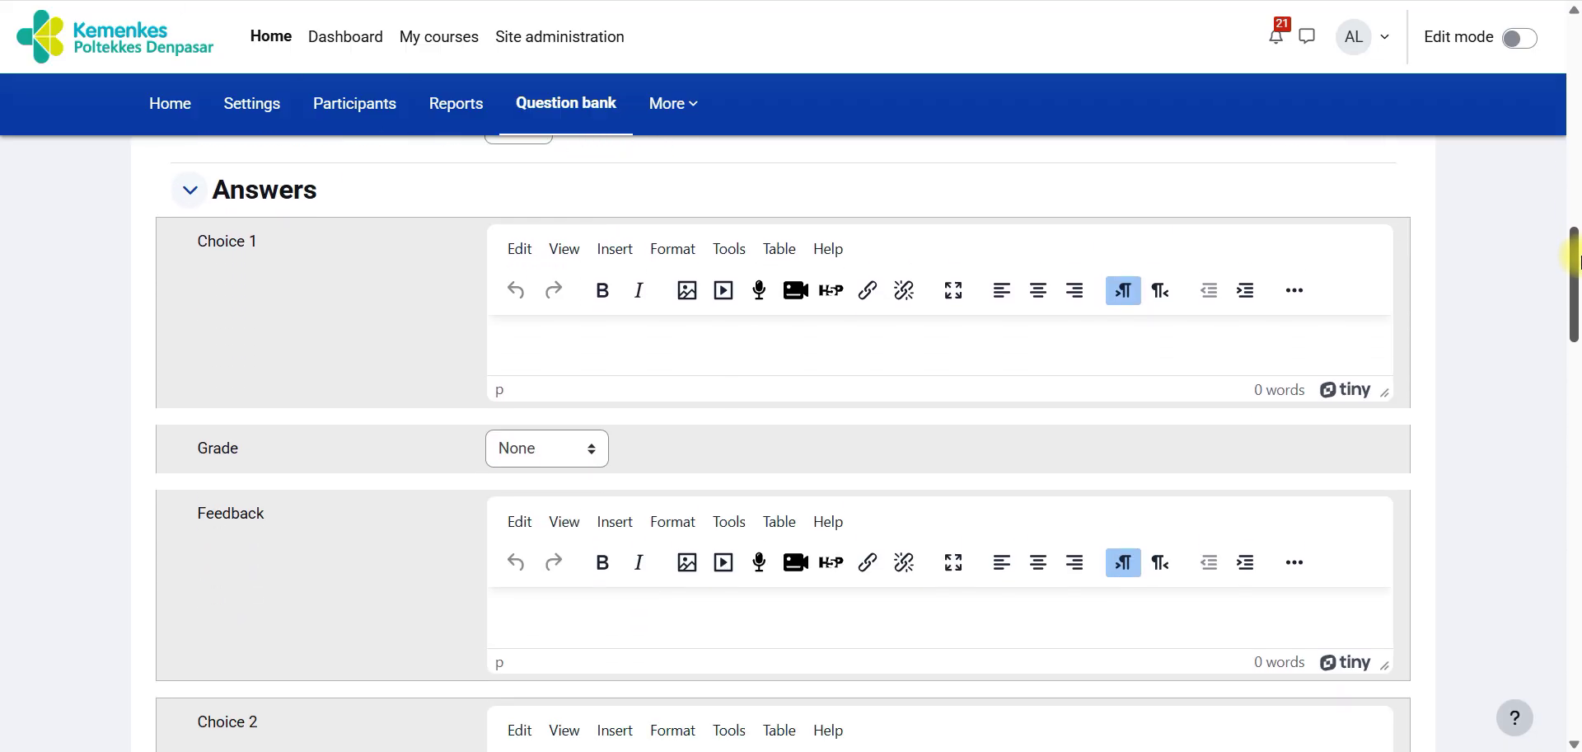
type("A")
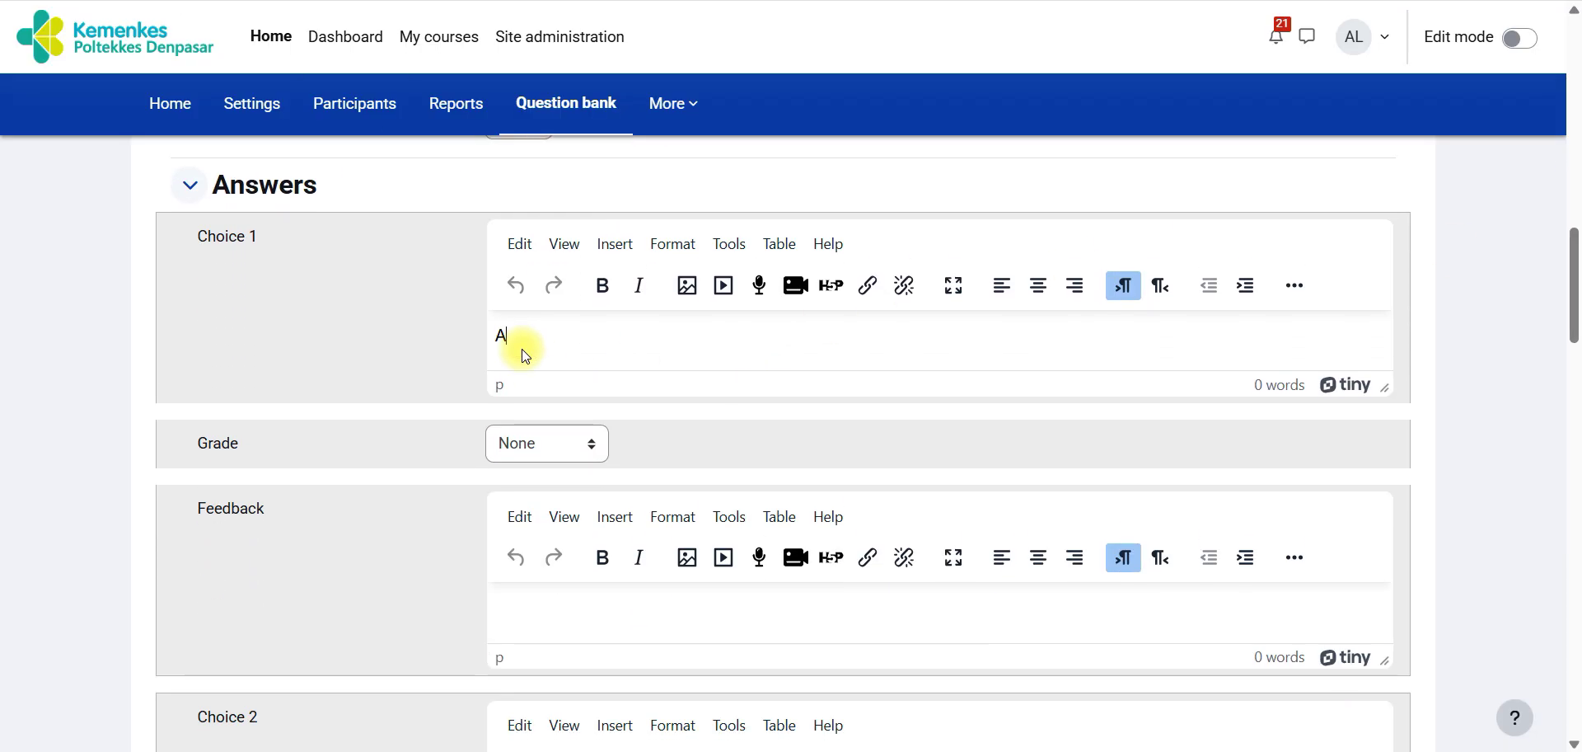
left_click(565, 441)
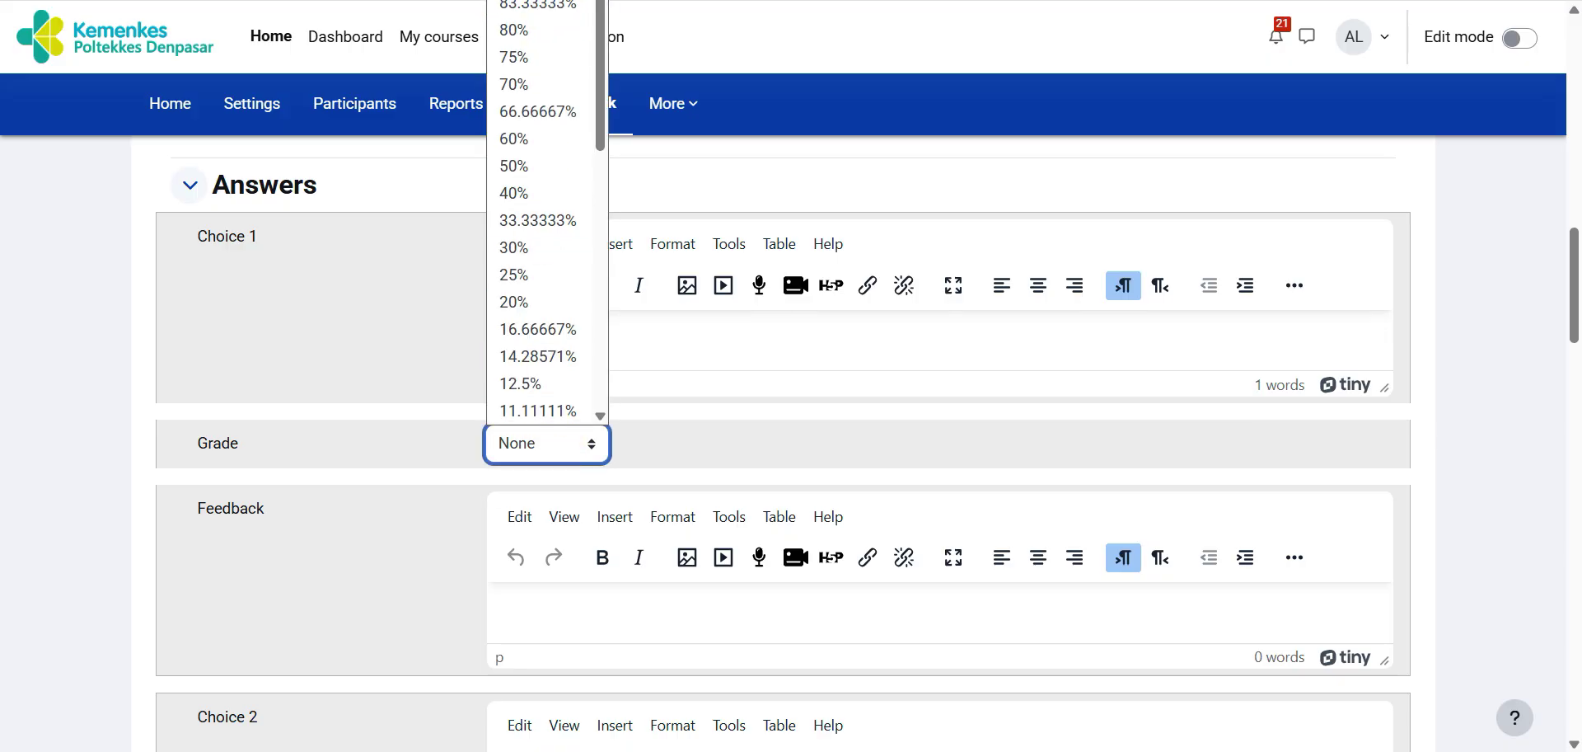
left_click(540, 0)
Step: Enter "B", "C" and "D" as choices 2 to 4 without a grade, and save question 16
left_click_drag(1576, 262, 1576, 341)
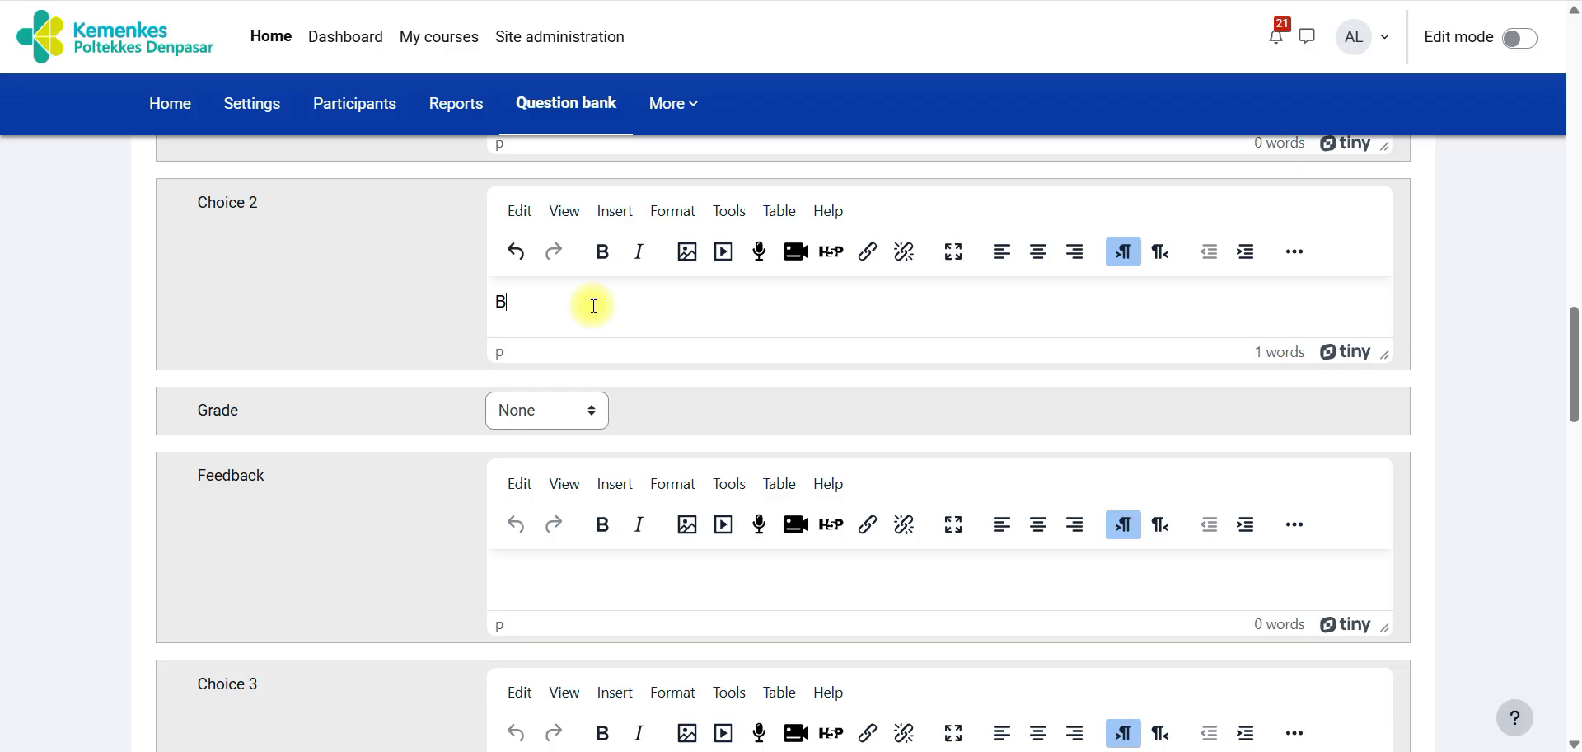
left_click_drag(1574, 346, 1574, 402)
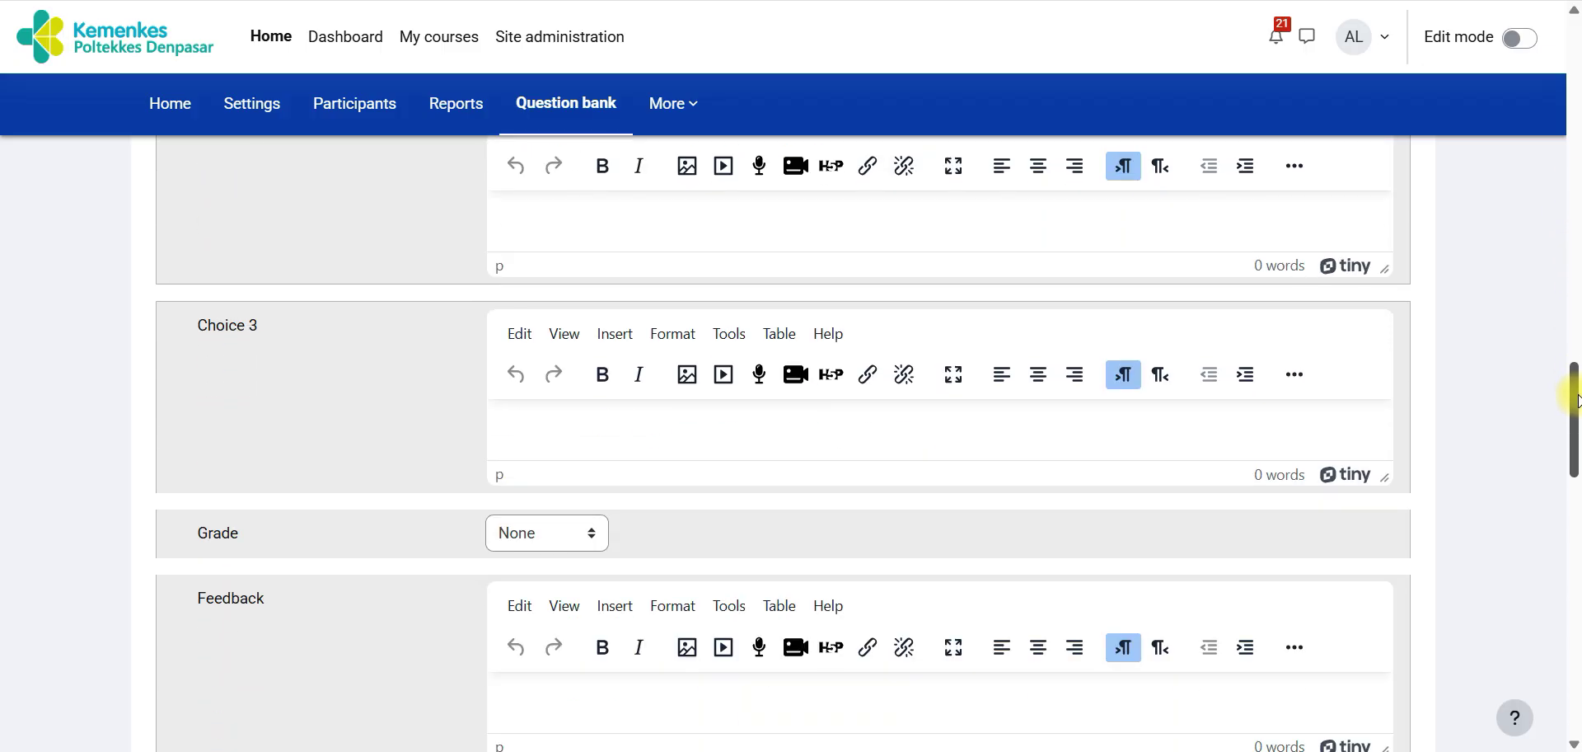
type("C")
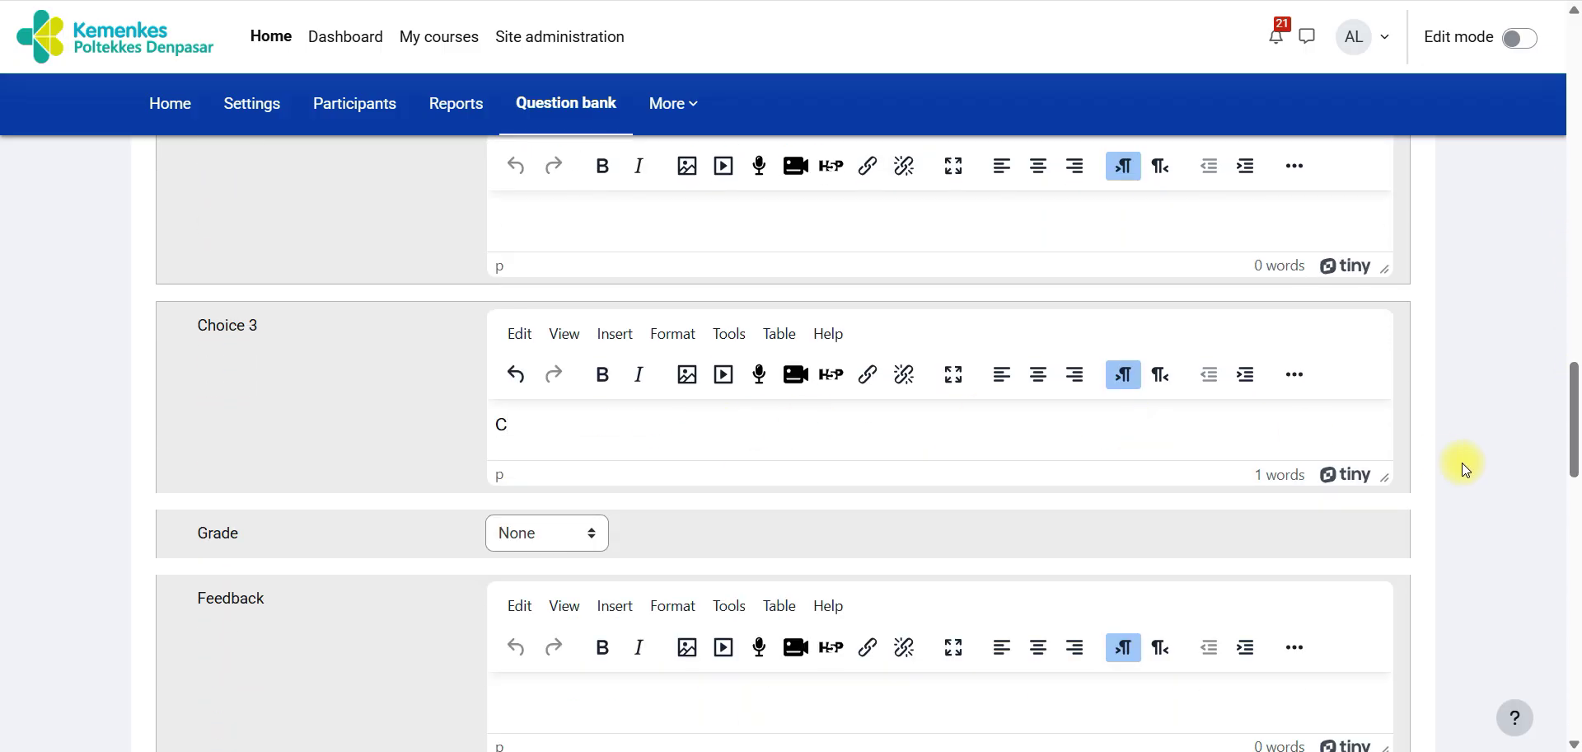
left_click_drag(1574, 400, 1574, 462)
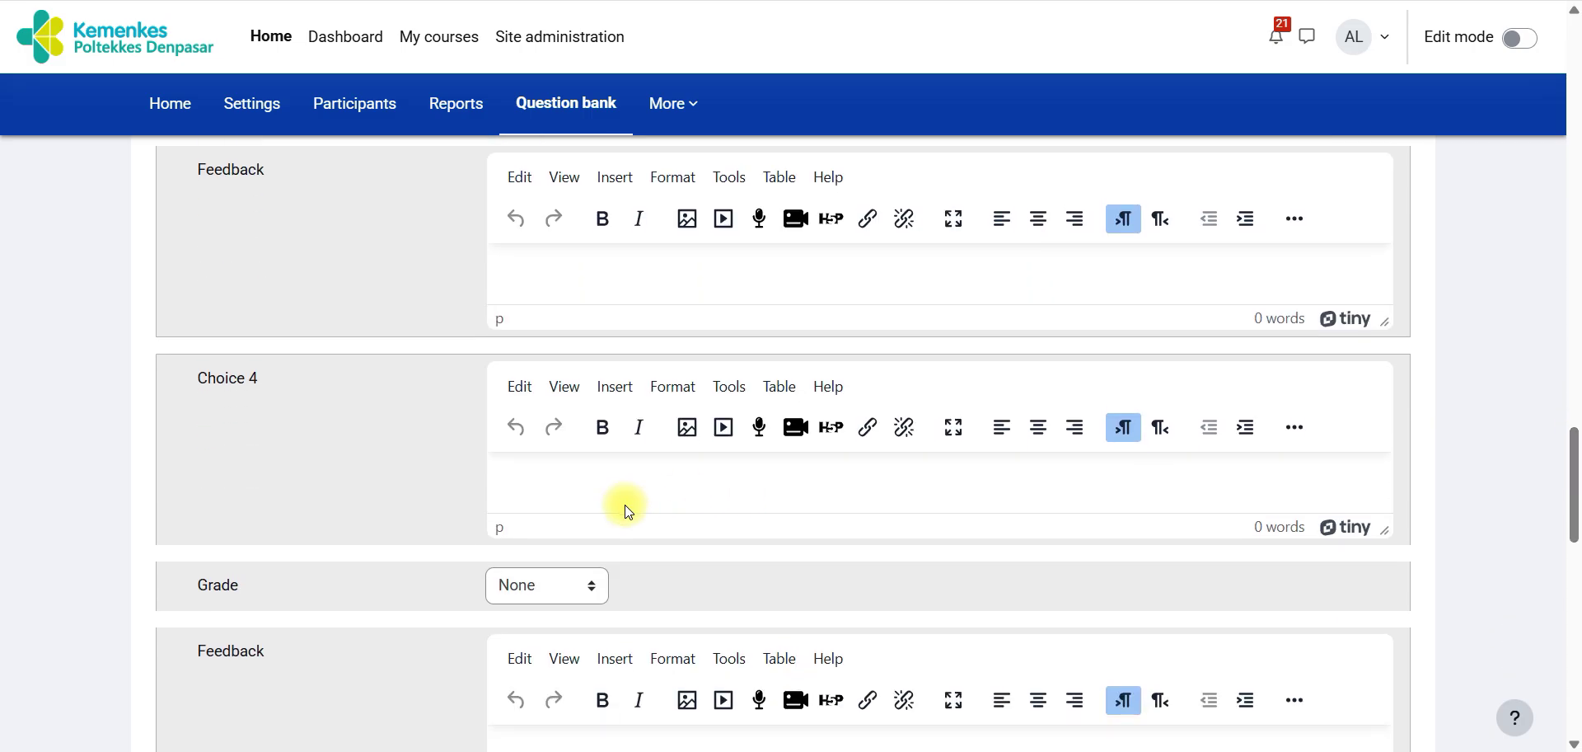
type("D")
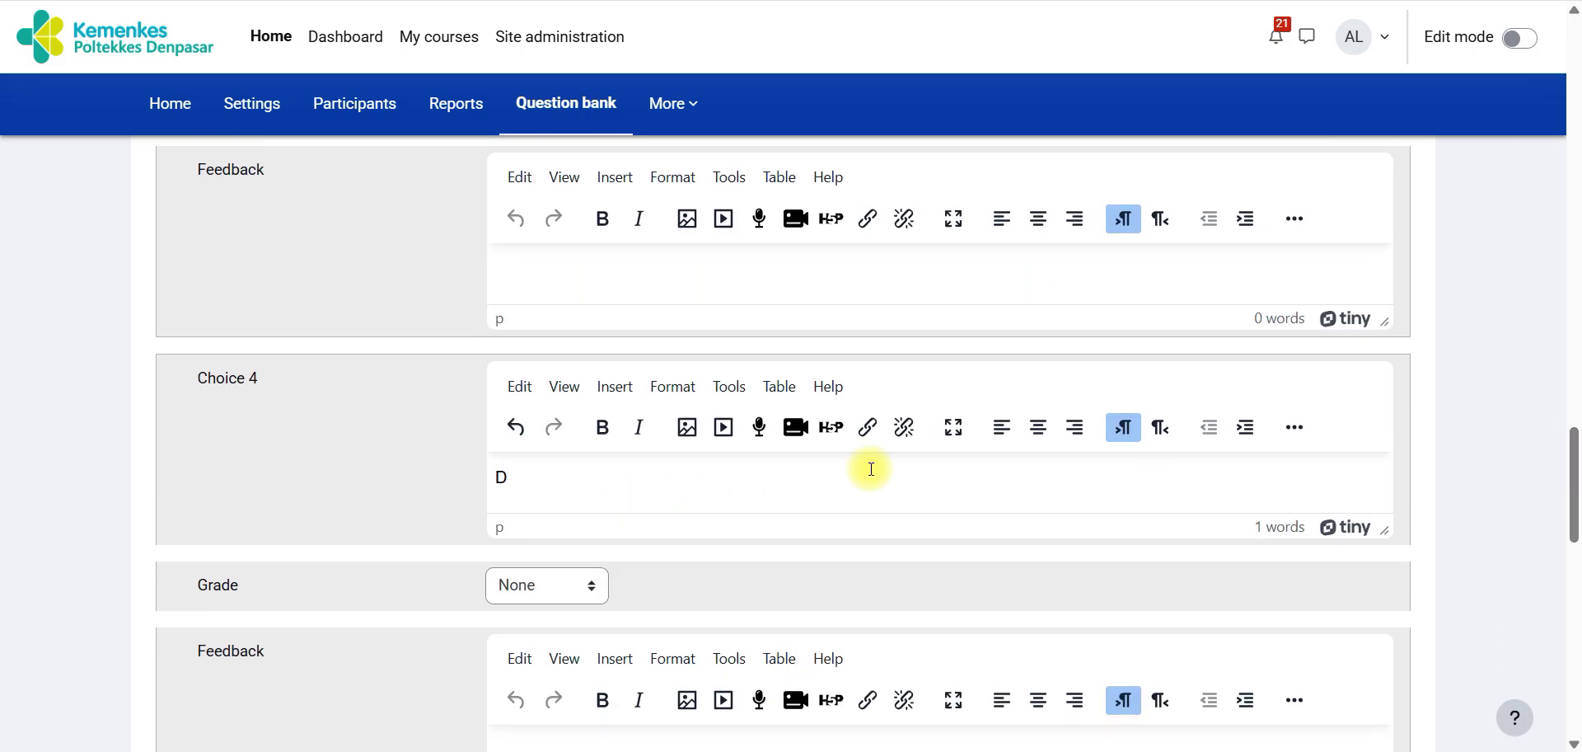
left_click_drag(1574, 491, 1574, 639)
left_click(541, 480)
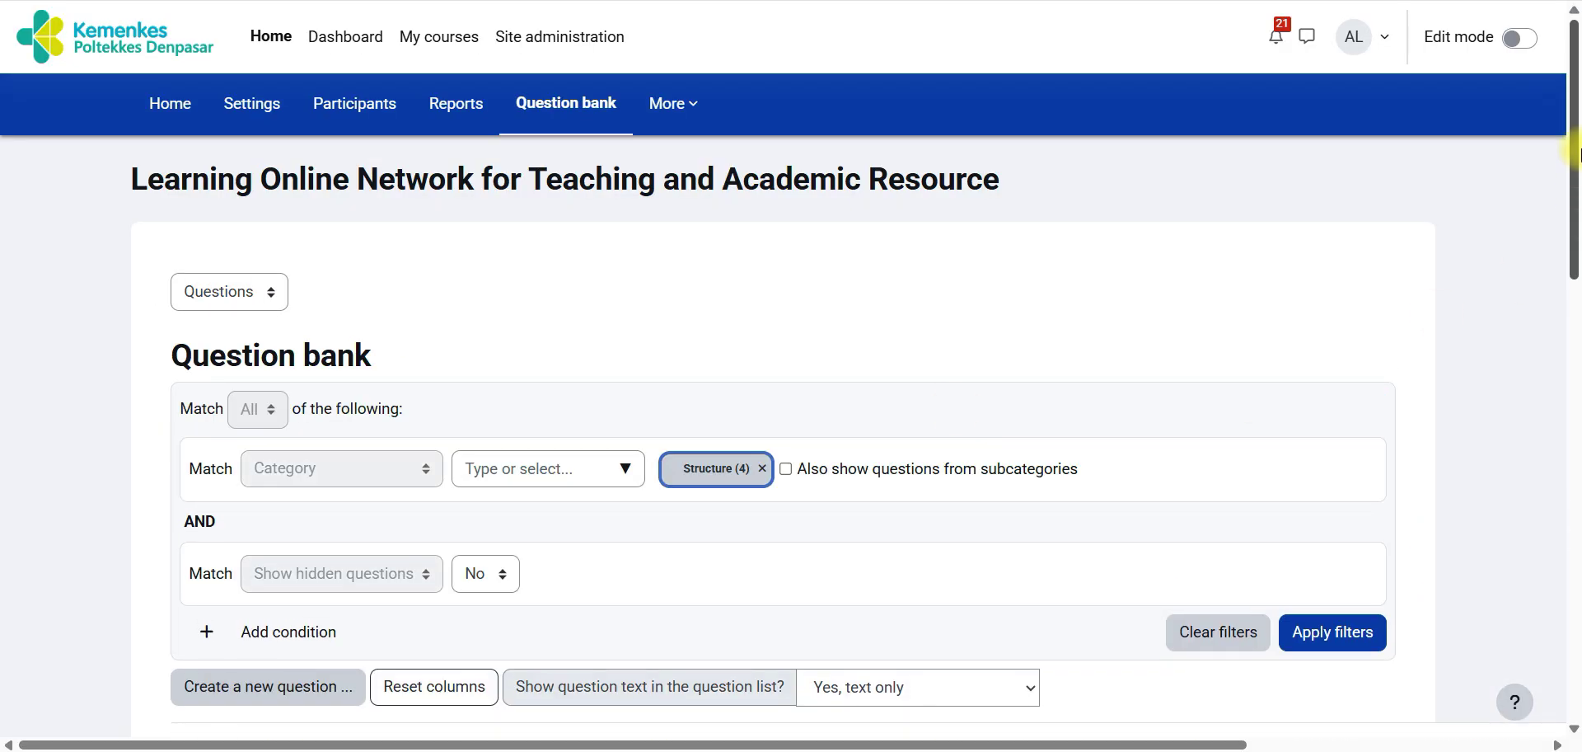
Step: Review the saved question list and look through the remaining Structure questions in the PDF up to the Reading Comprehension section
left_click_drag(1575, 157, 1573, 503)
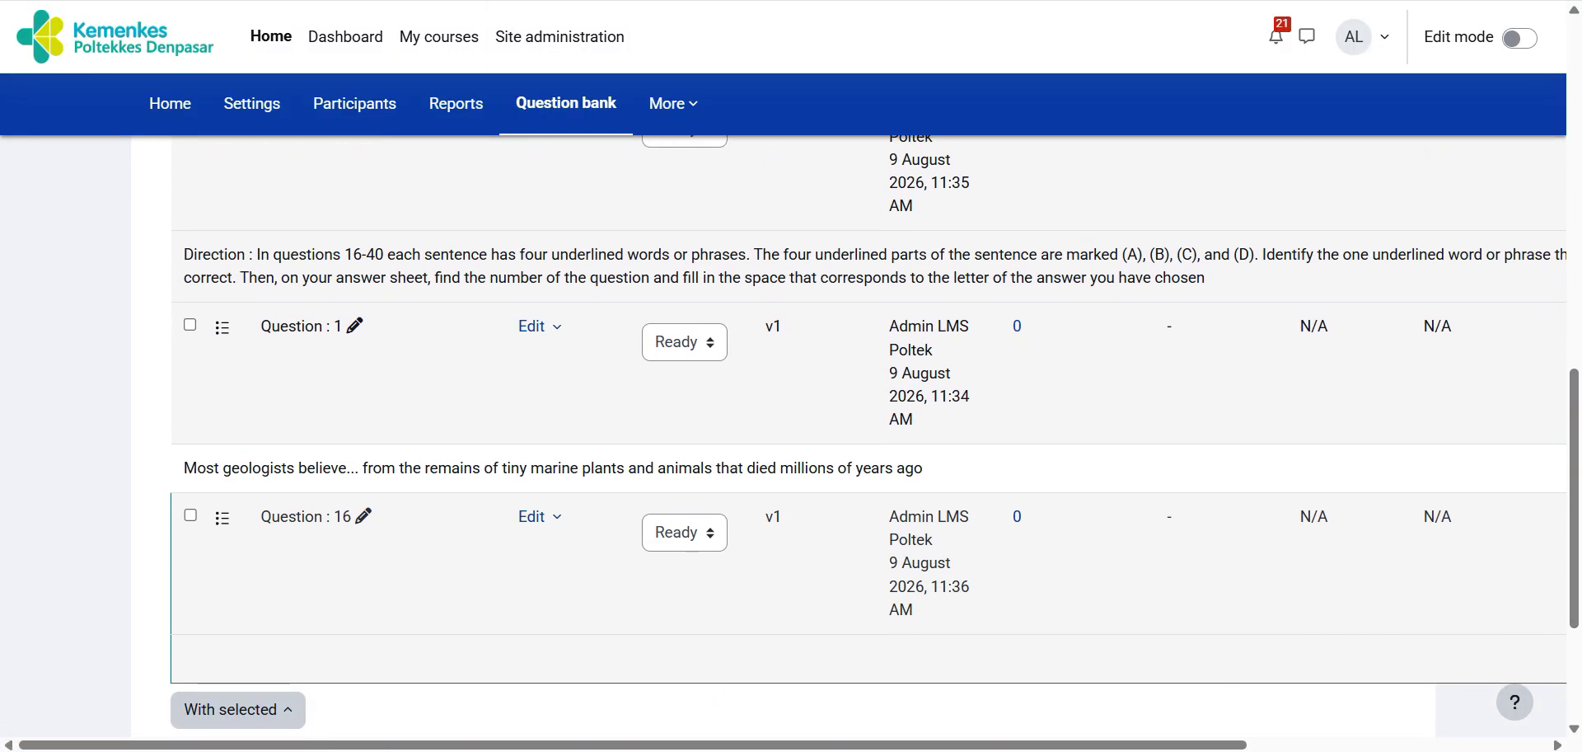
left_click(528, 1)
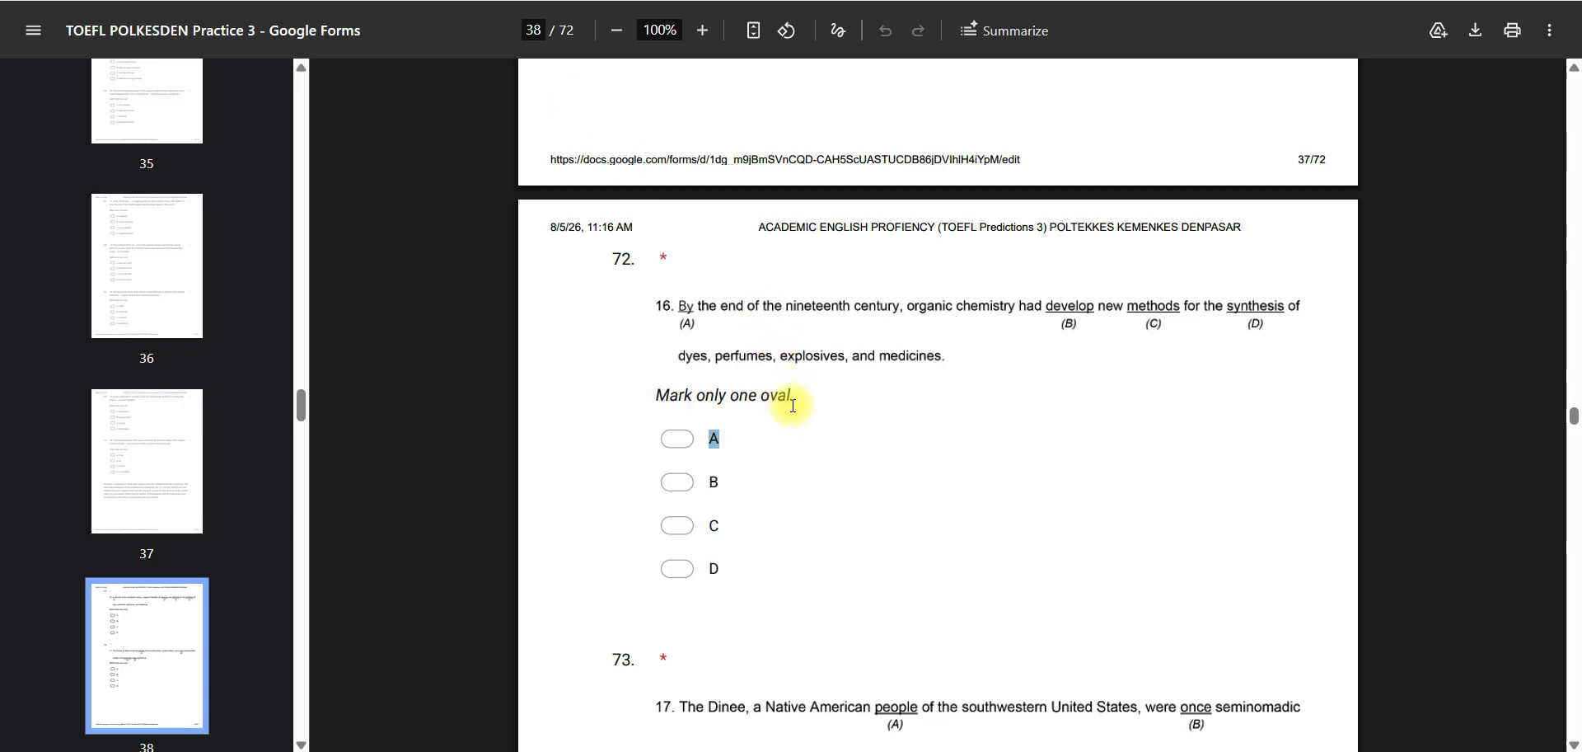
scroll(793, 404, "down", 1)
scroll(793, 404, "down", 2)
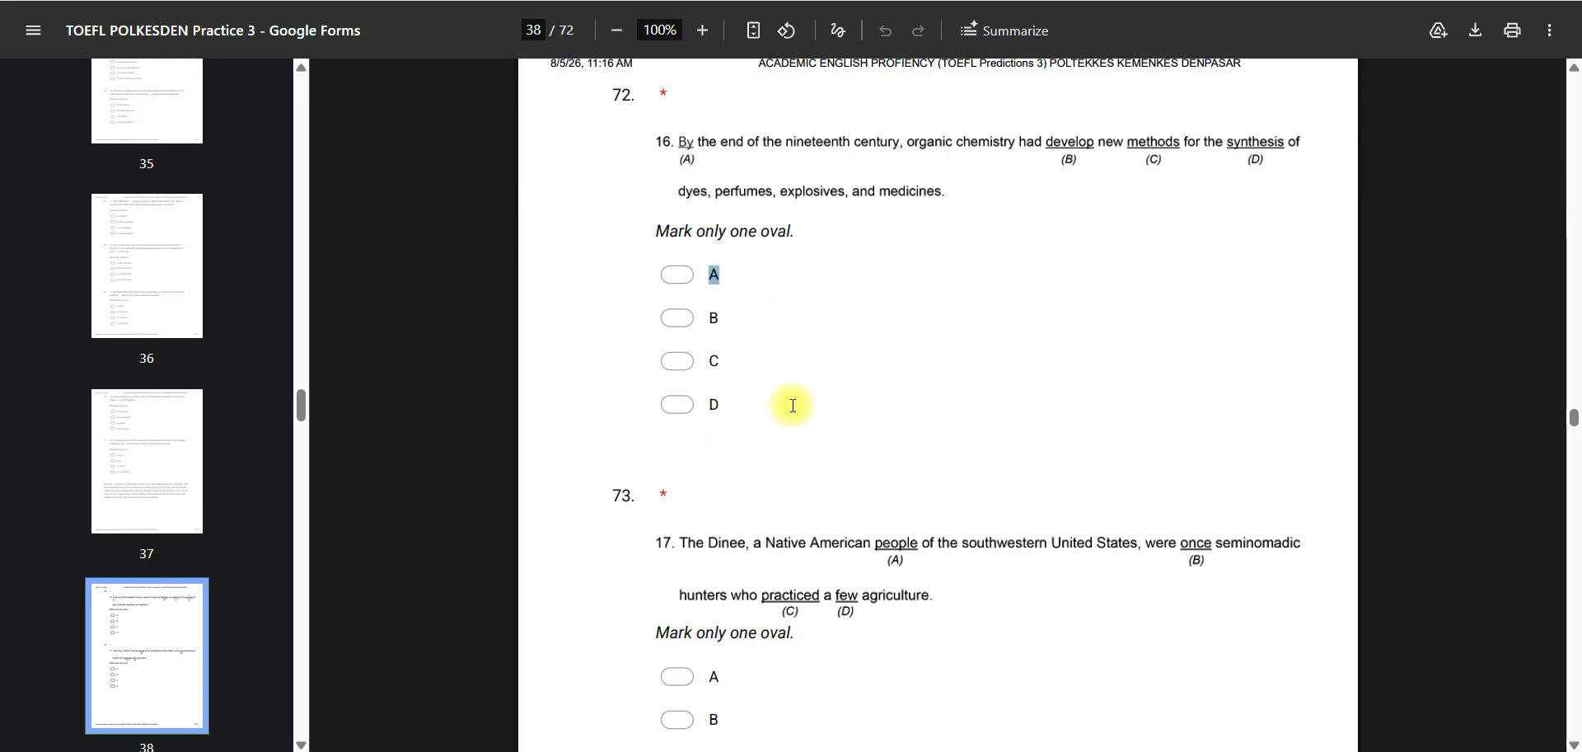
scroll(793, 404, "up", 1)
scroll(793, 404, "up", 5)
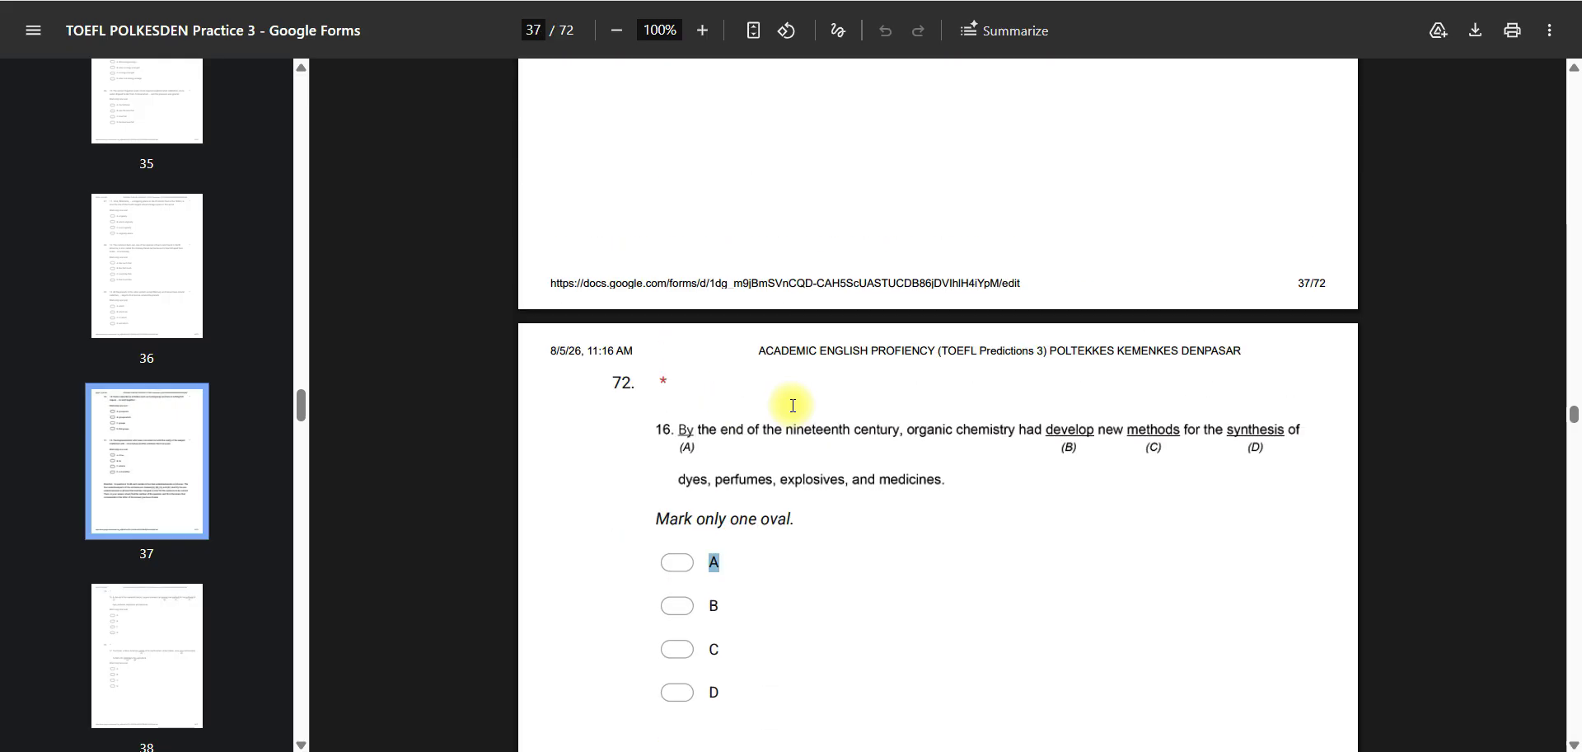
scroll(792, 405, "down", 8)
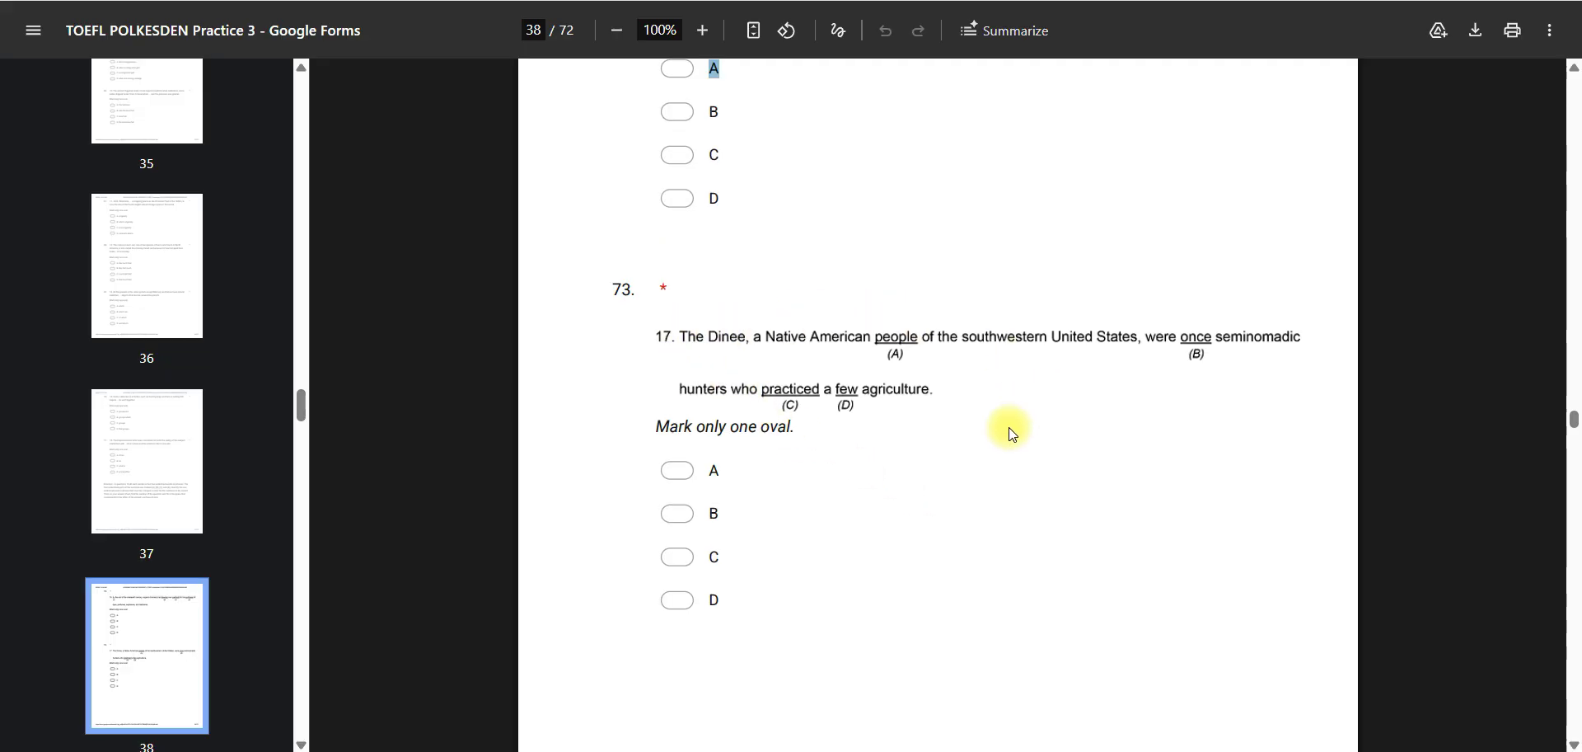
scroll(1010, 430, "down", 12)
scroll(1011, 429, "down", 10)
scroll(1011, 430, "down", 12)
scroll(1011, 434, "down", 12)
scroll(1011, 434, "down", 12)
scroll(1012, 434, "down", 12)
scroll(1012, 435, "down", 15)
scroll(1012, 435, "down", 15)
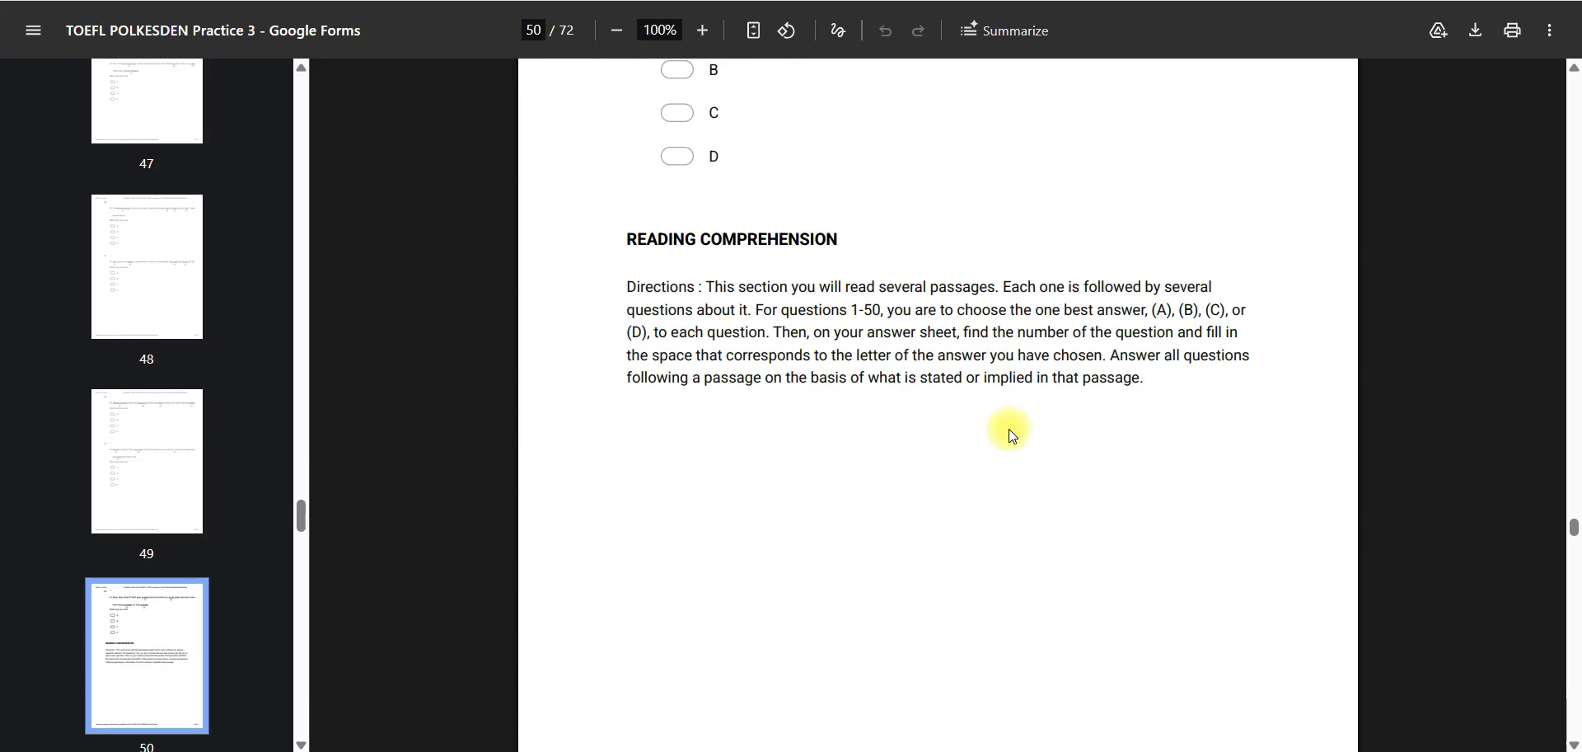
scroll(1012, 434, "down", 1)
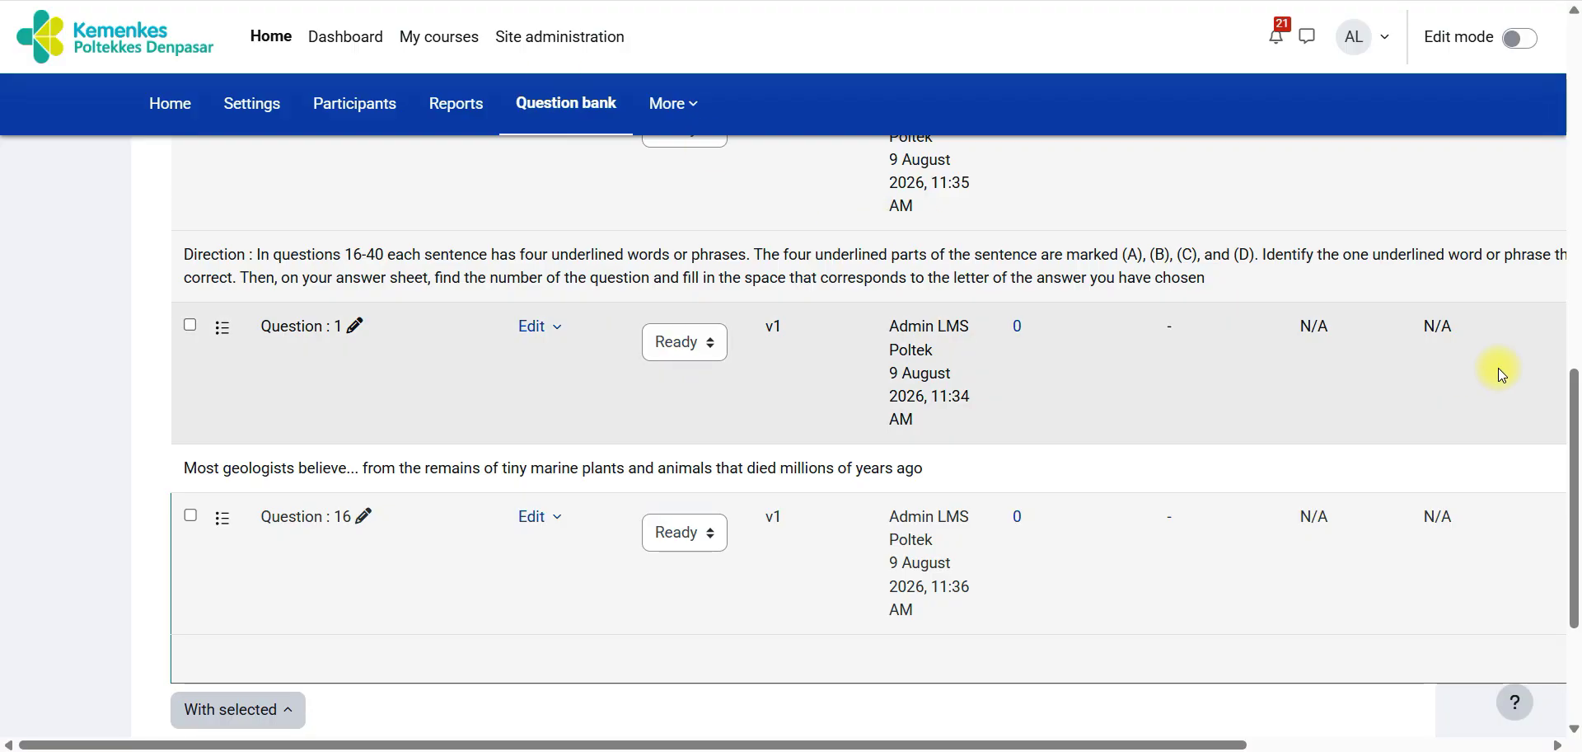
mouse_move(1572, 434)
left_mouse_down()
mouse_move(1575, 498)
mouse_move(1576, 423)
left_mouse_up()
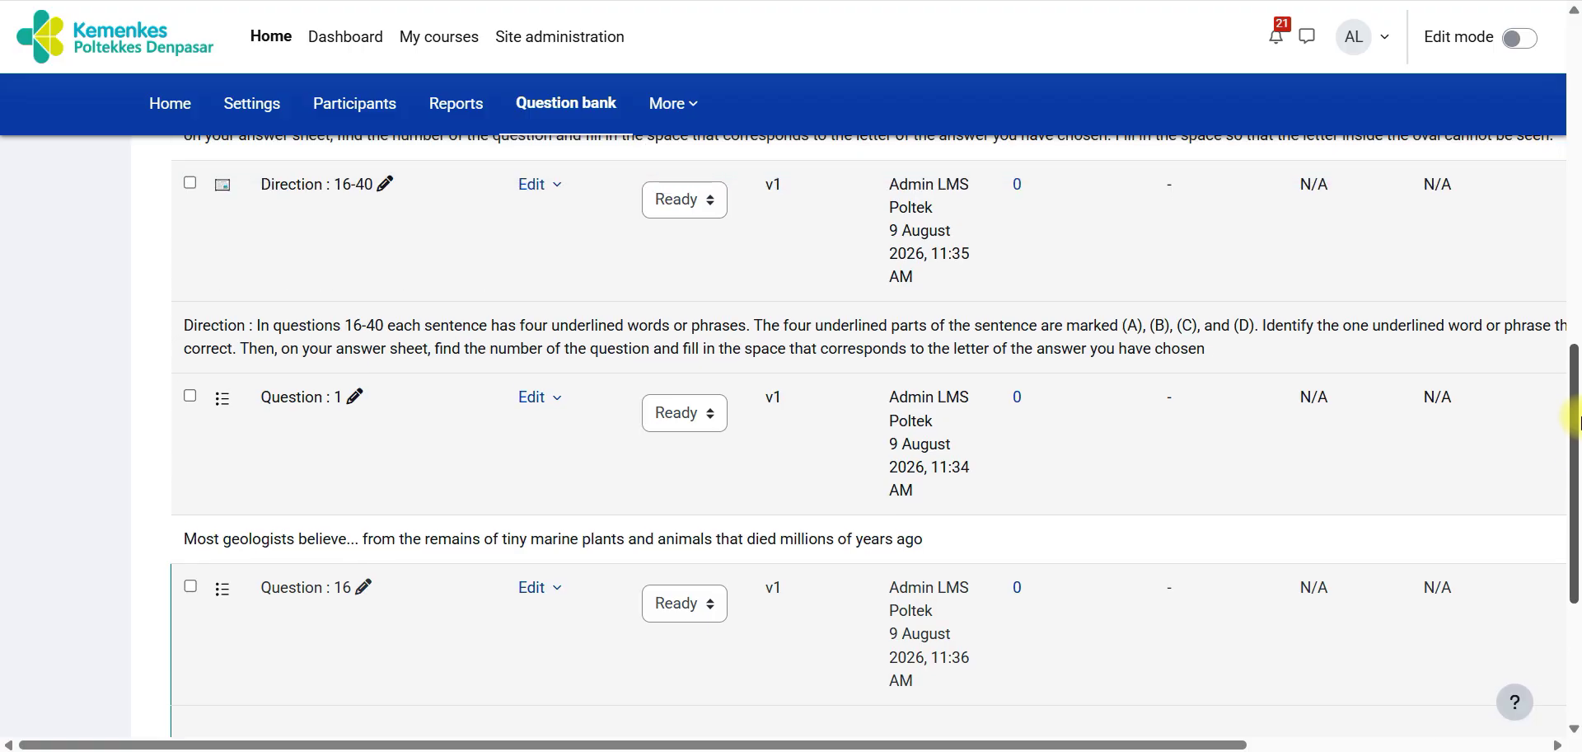
left_click_drag(1576, 482, 1576, 552)
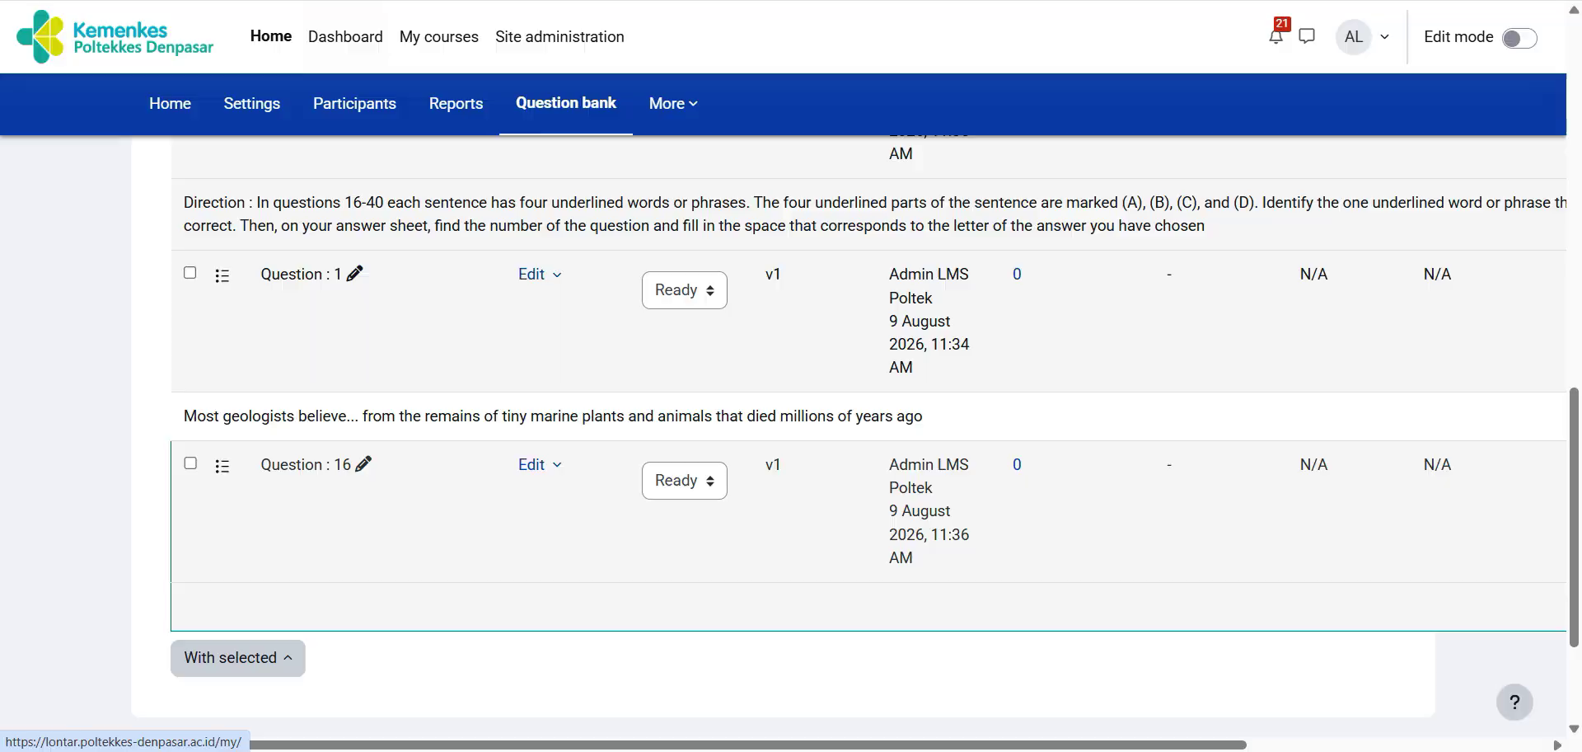
Step: Copy the "READING COMPREHENSION" heading and its directions from page 50 of the PDF and return to the Moodle question bank
left_click(388, 0)
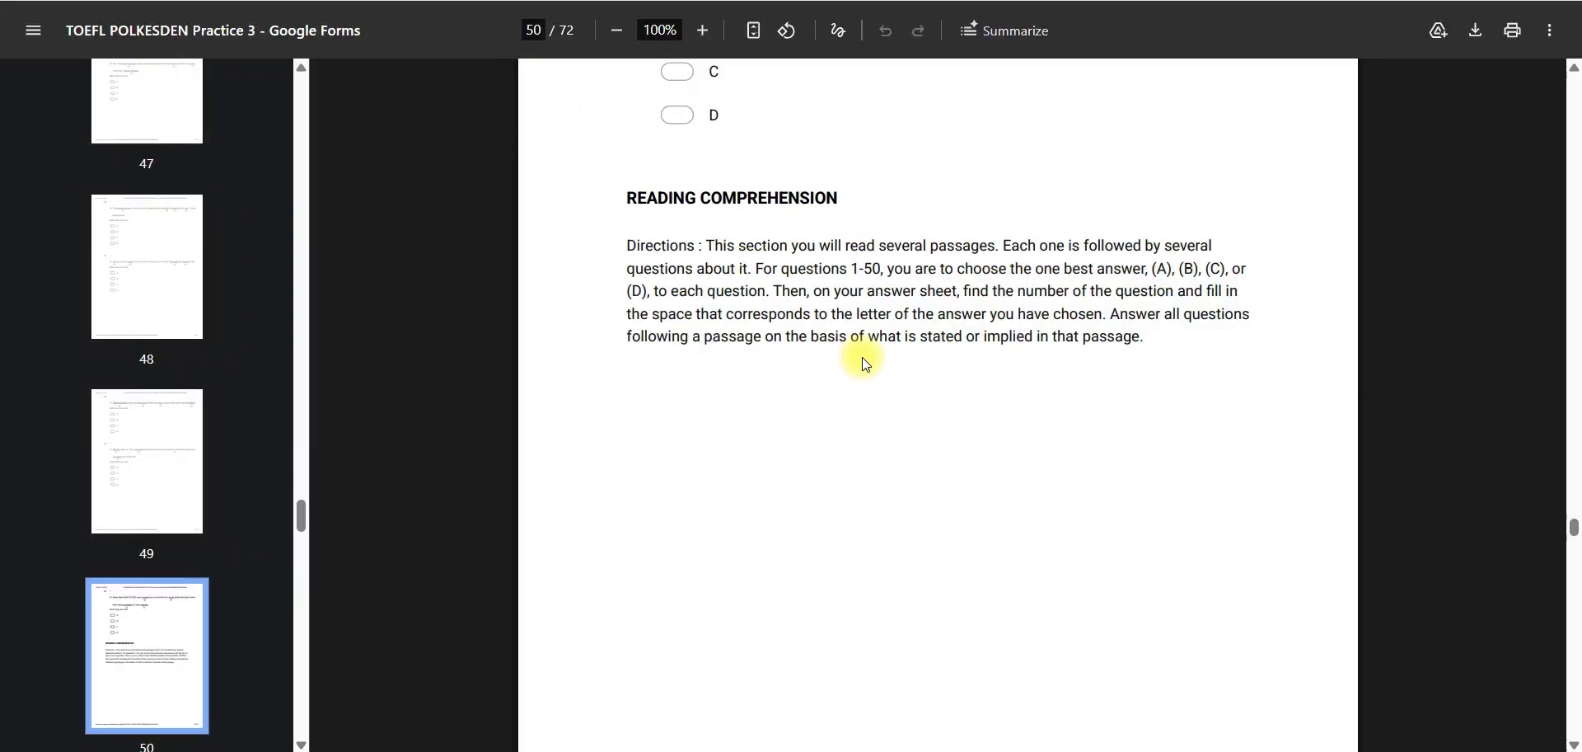
left_click_drag(630, 188, 1173, 346)
key("ctrl+c")
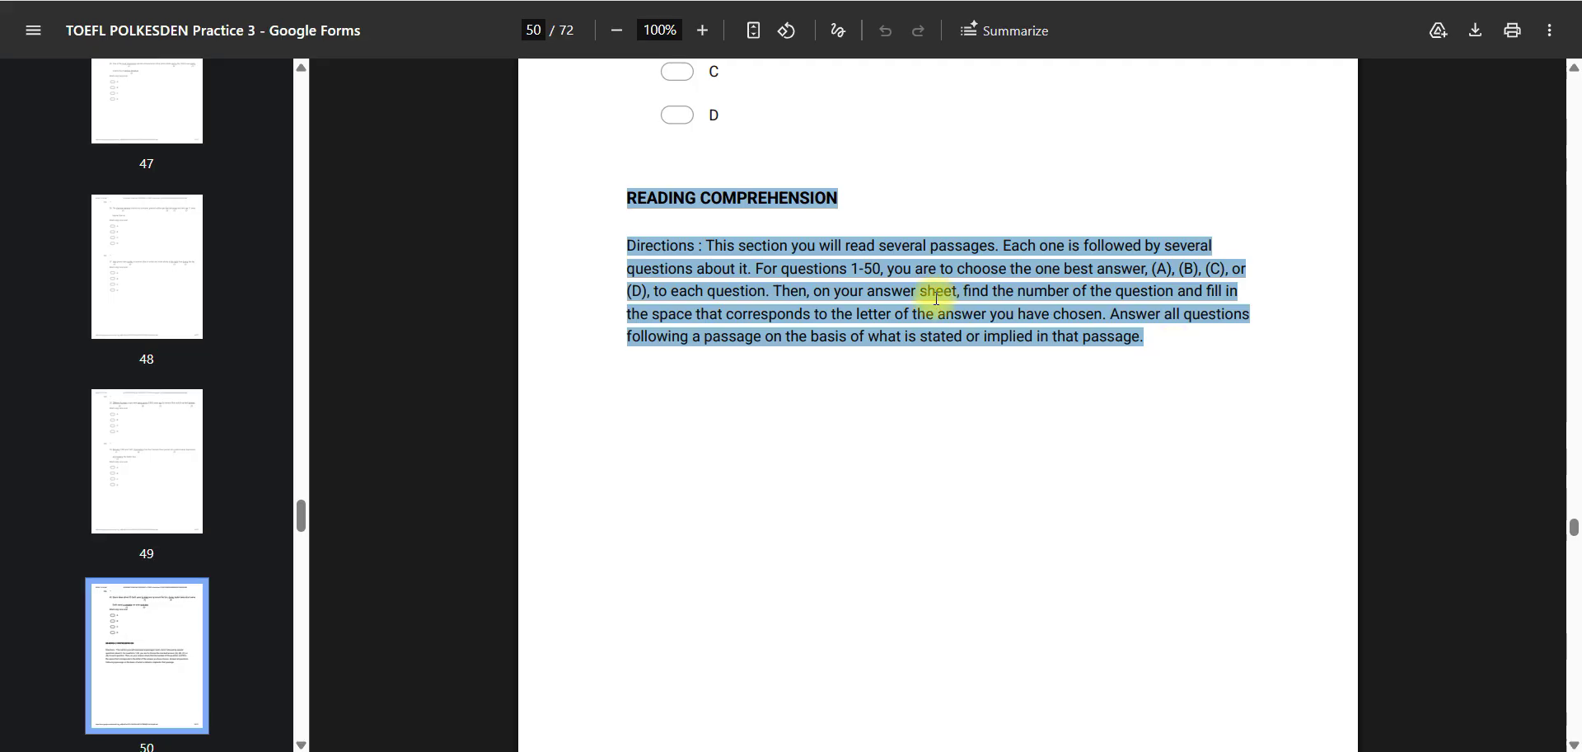
scroll(859, 303, "down", 3)
scroll(860, 302, "up", 2)
key("ctrl+Tab")
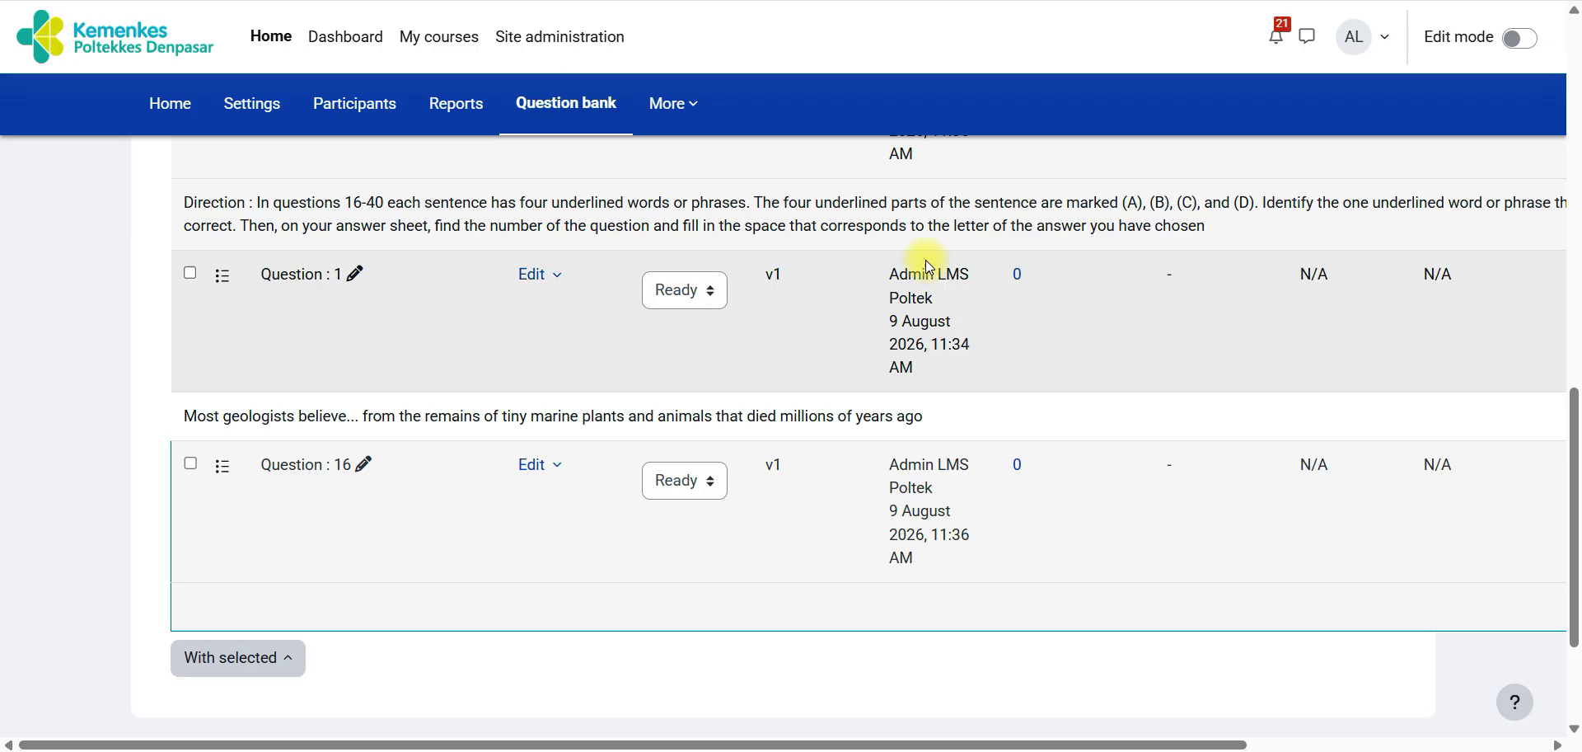
Step: Filter the question bank by the Reading category under Try Out Toefl - Paket 1
left_click_drag(1575, 449, 1577, 189)
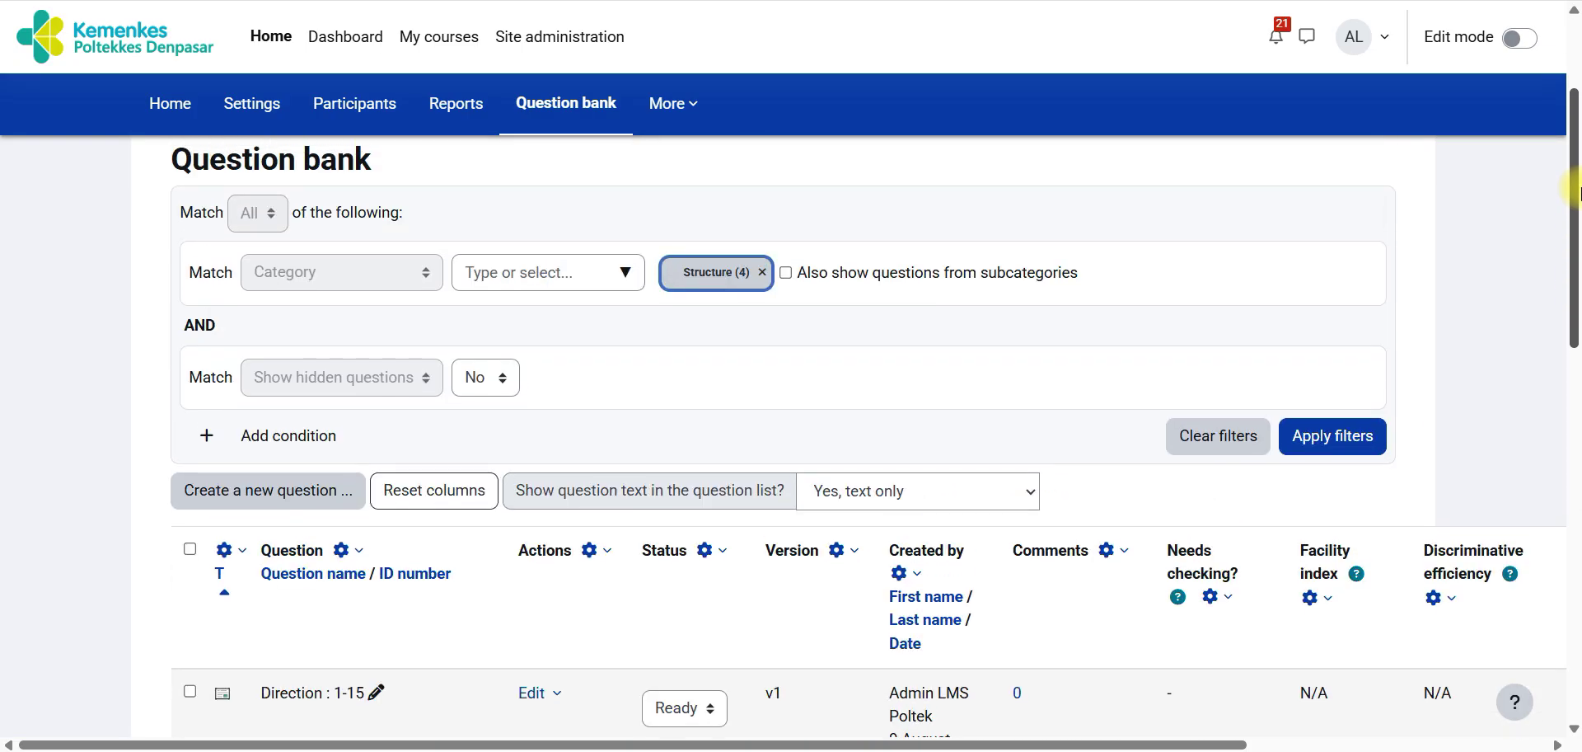
left_click(642, 268)
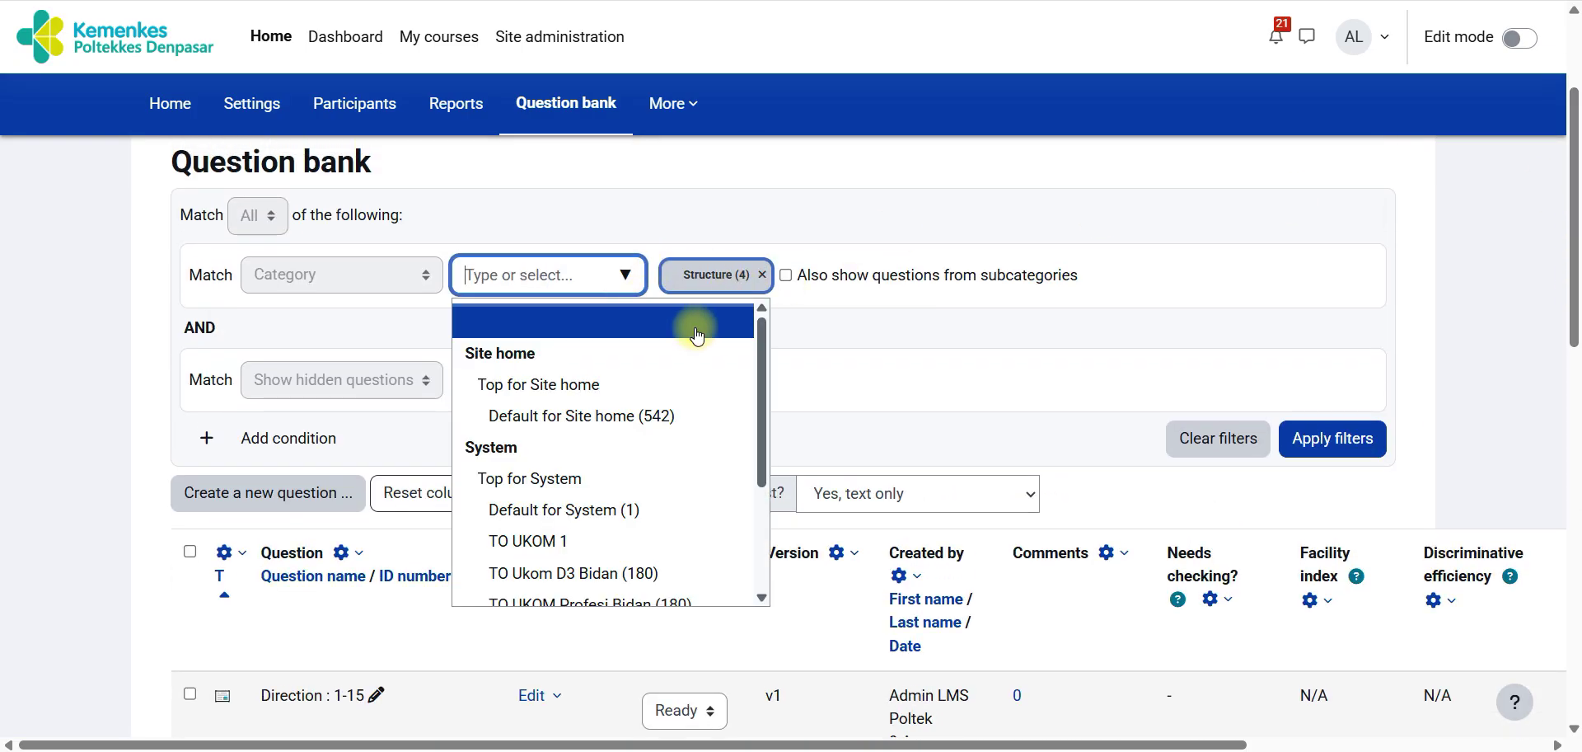
scroll(691, 540, "down", 3)
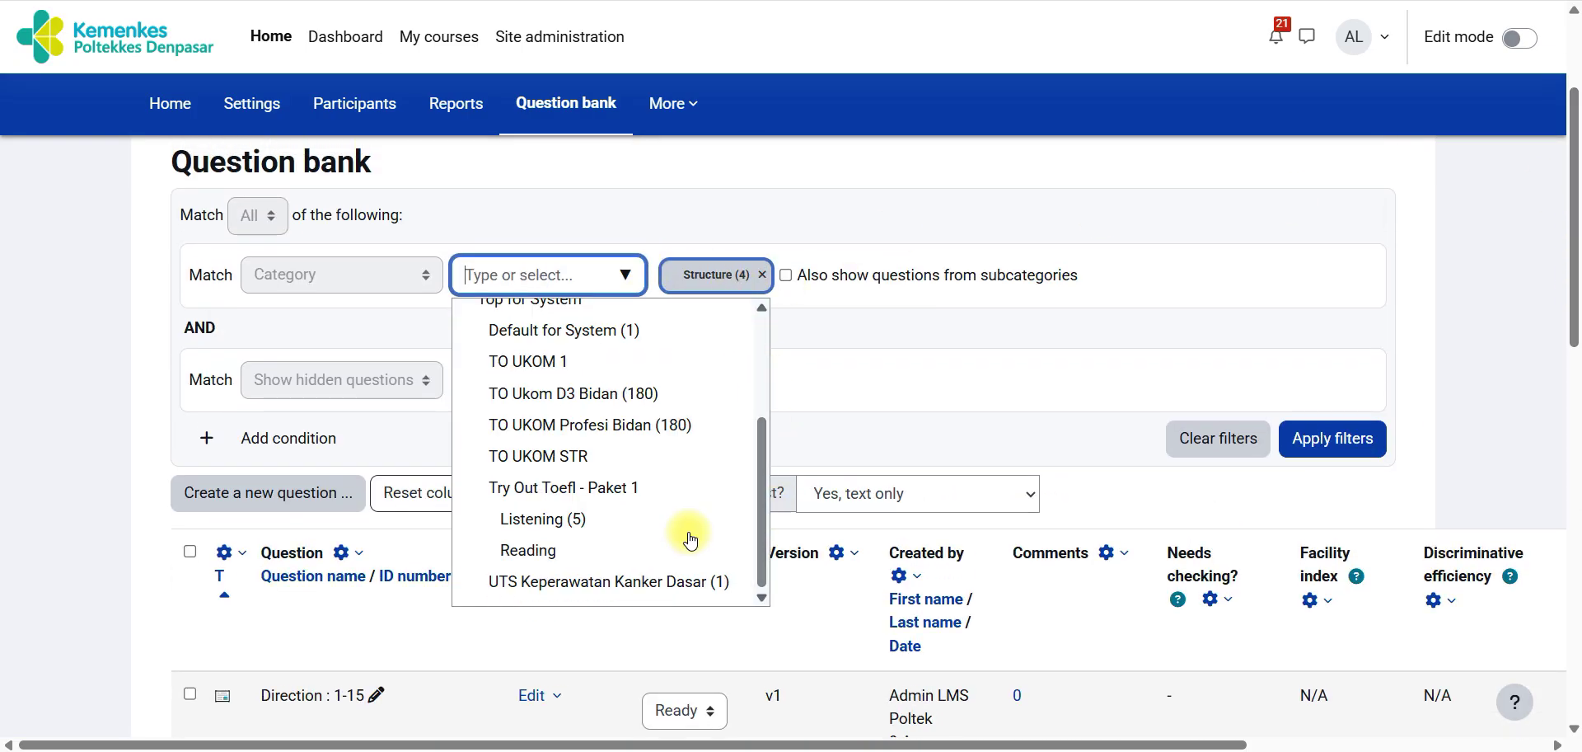
left_click(567, 549)
left_click(1341, 455)
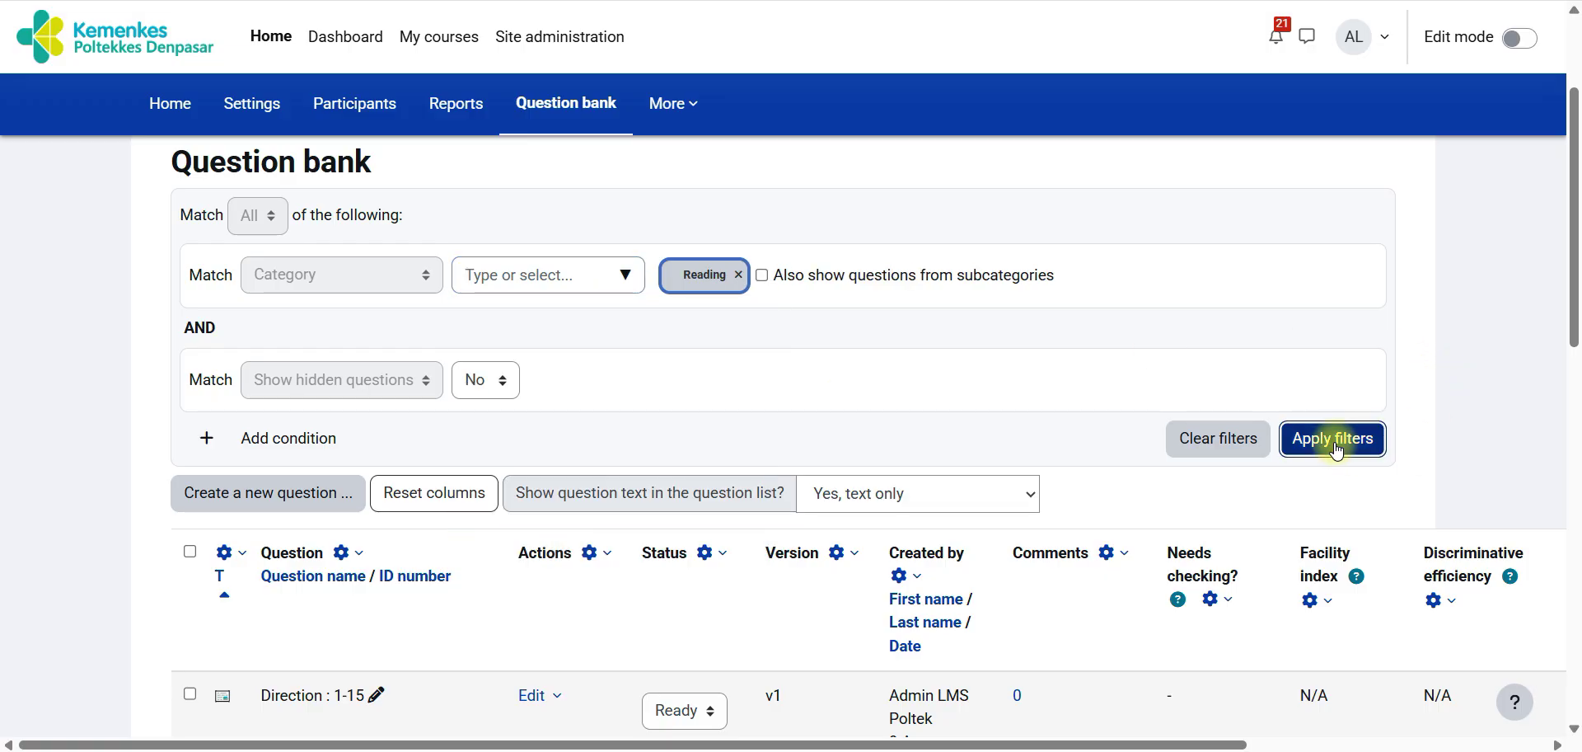
scroll(1574, 218, "down", 1)
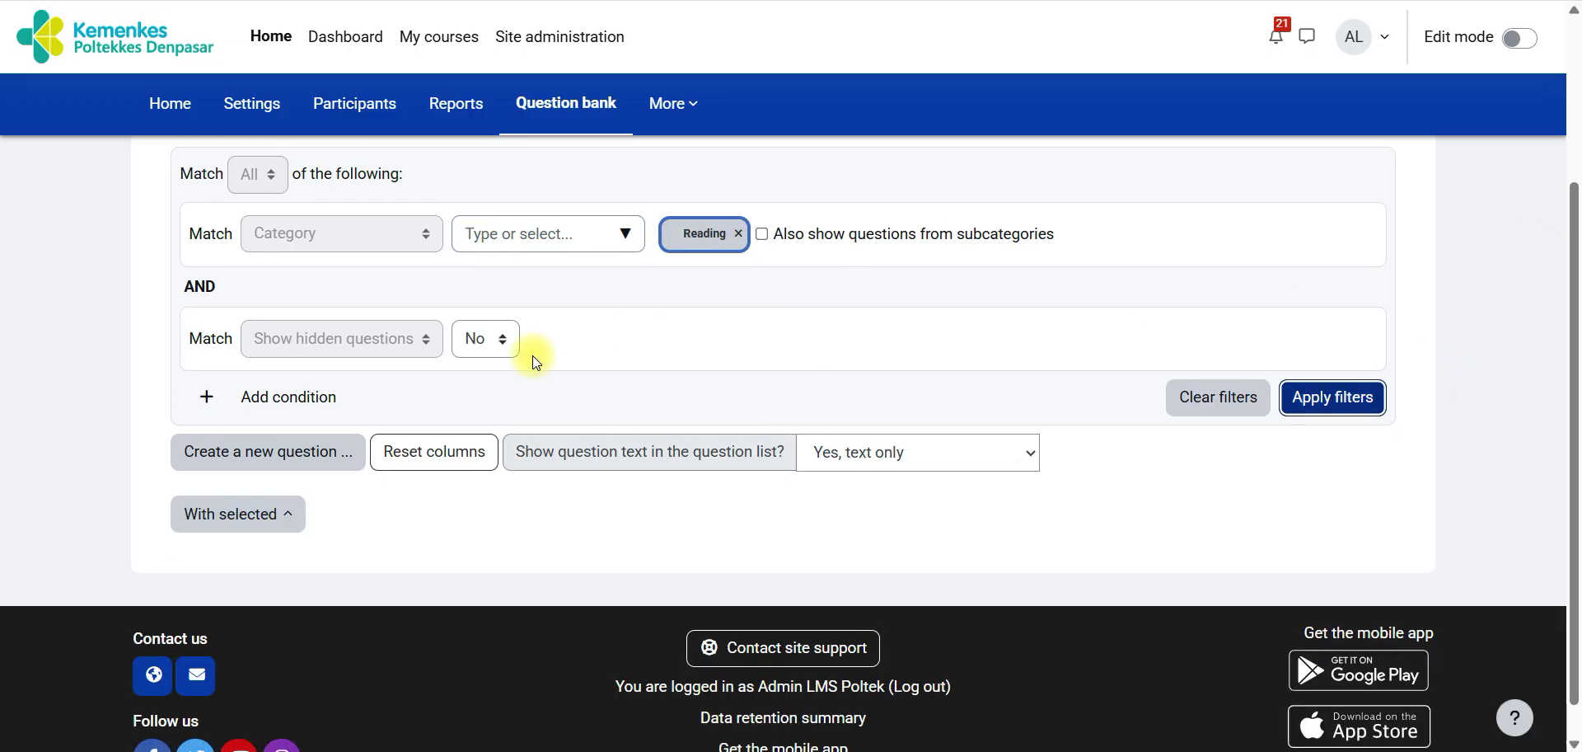
Step: Start a new question of the Description type from the Reading category view
left_click(207, 458)
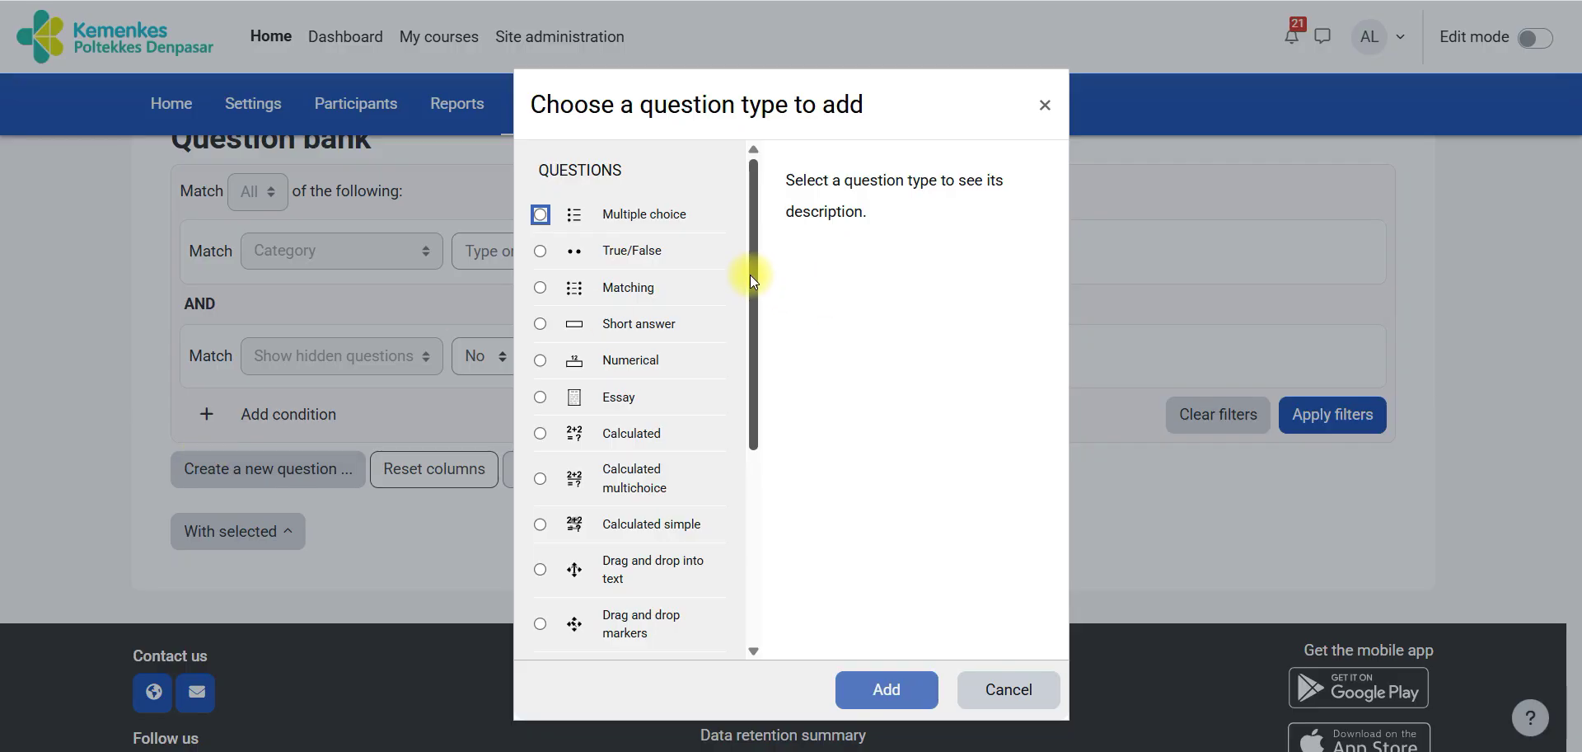
left_click_drag(750, 274, 732, 530)
left_click(635, 643)
left_click(864, 689)
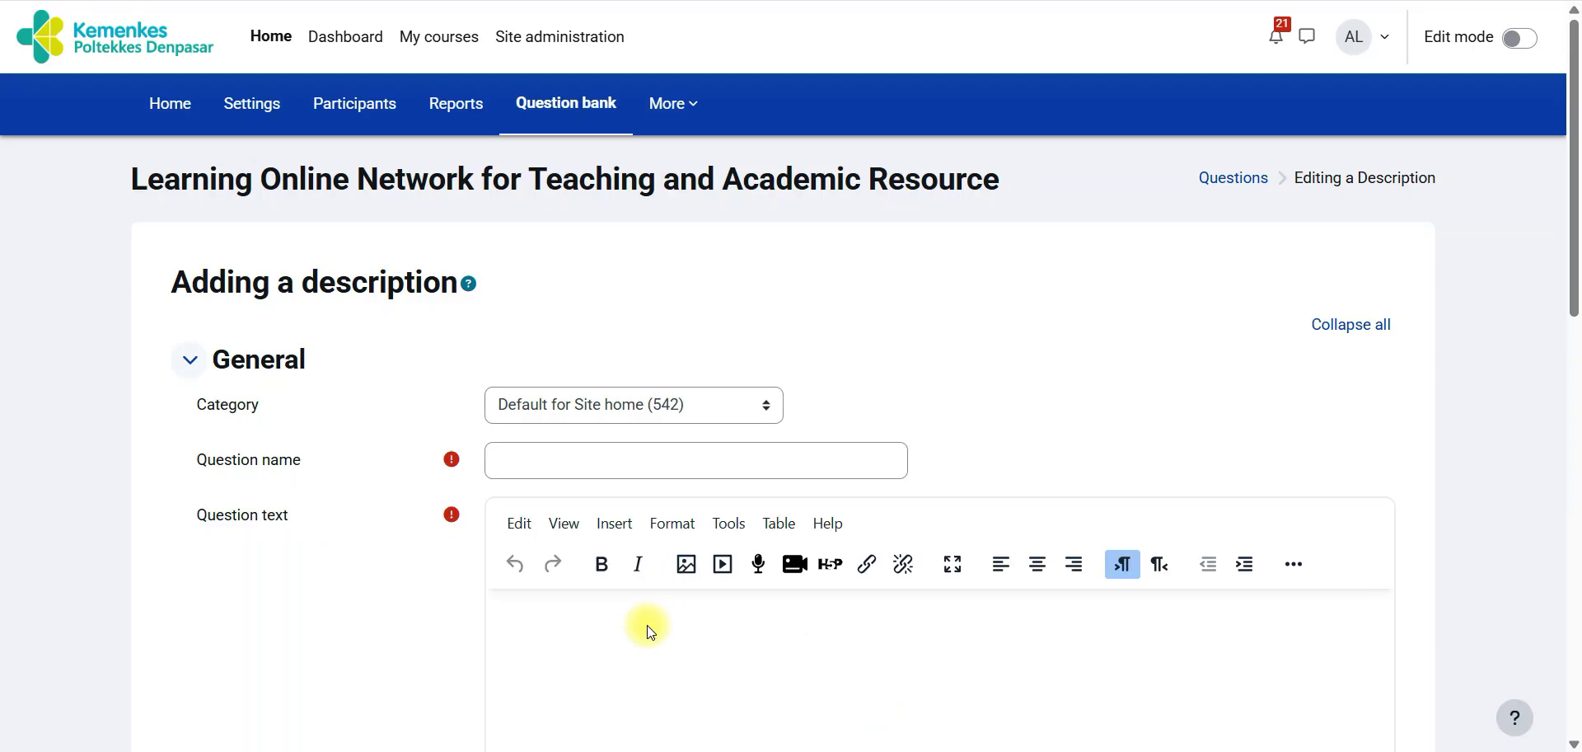
Step: Paste the copied reading directions as the question text, name the description "Direction :", and save it
left_click(647, 626)
key("ctrl+v")
left_click(571, 460)
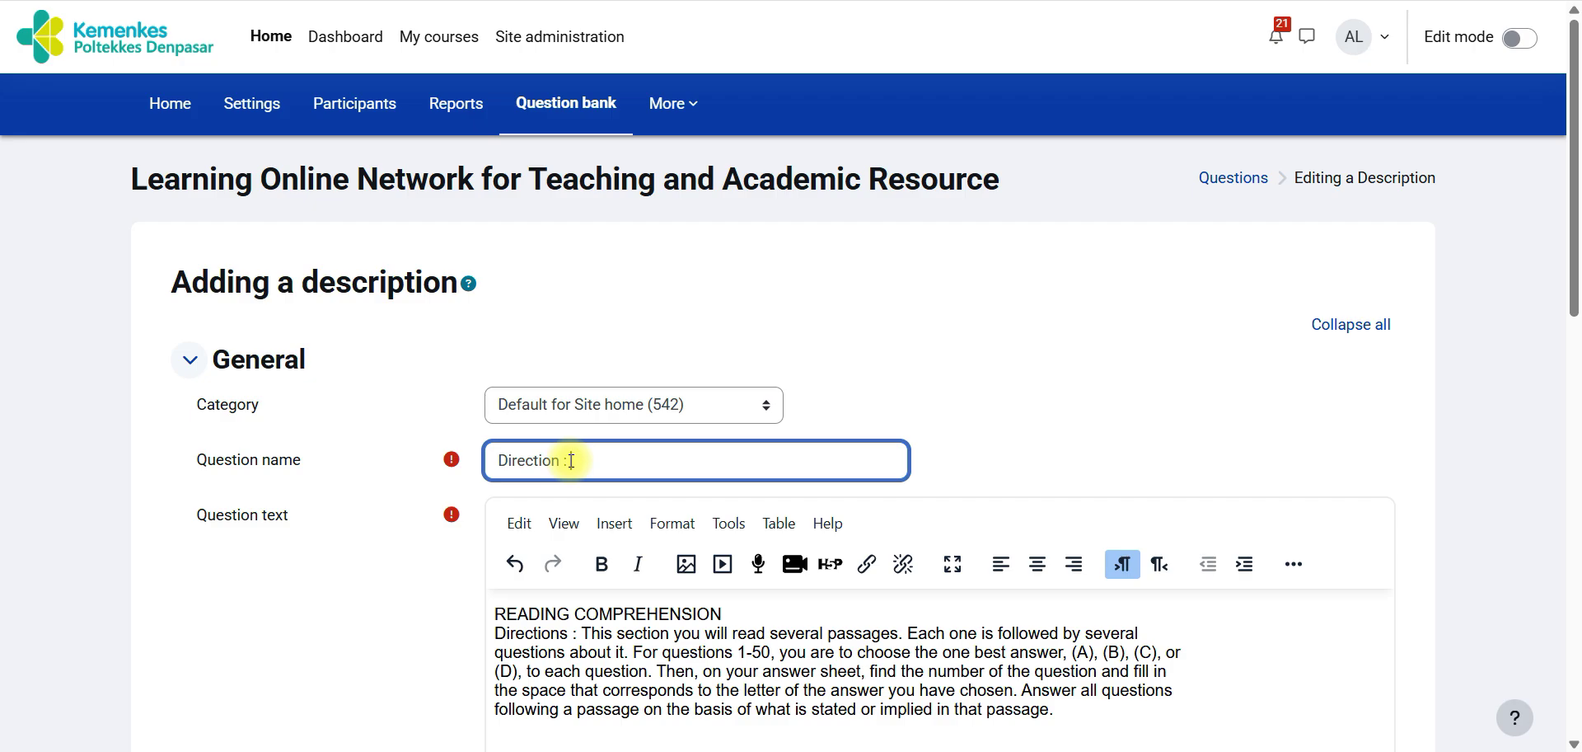
left_click_drag(1575, 272, 1574, 669)
left_click(544, 432)
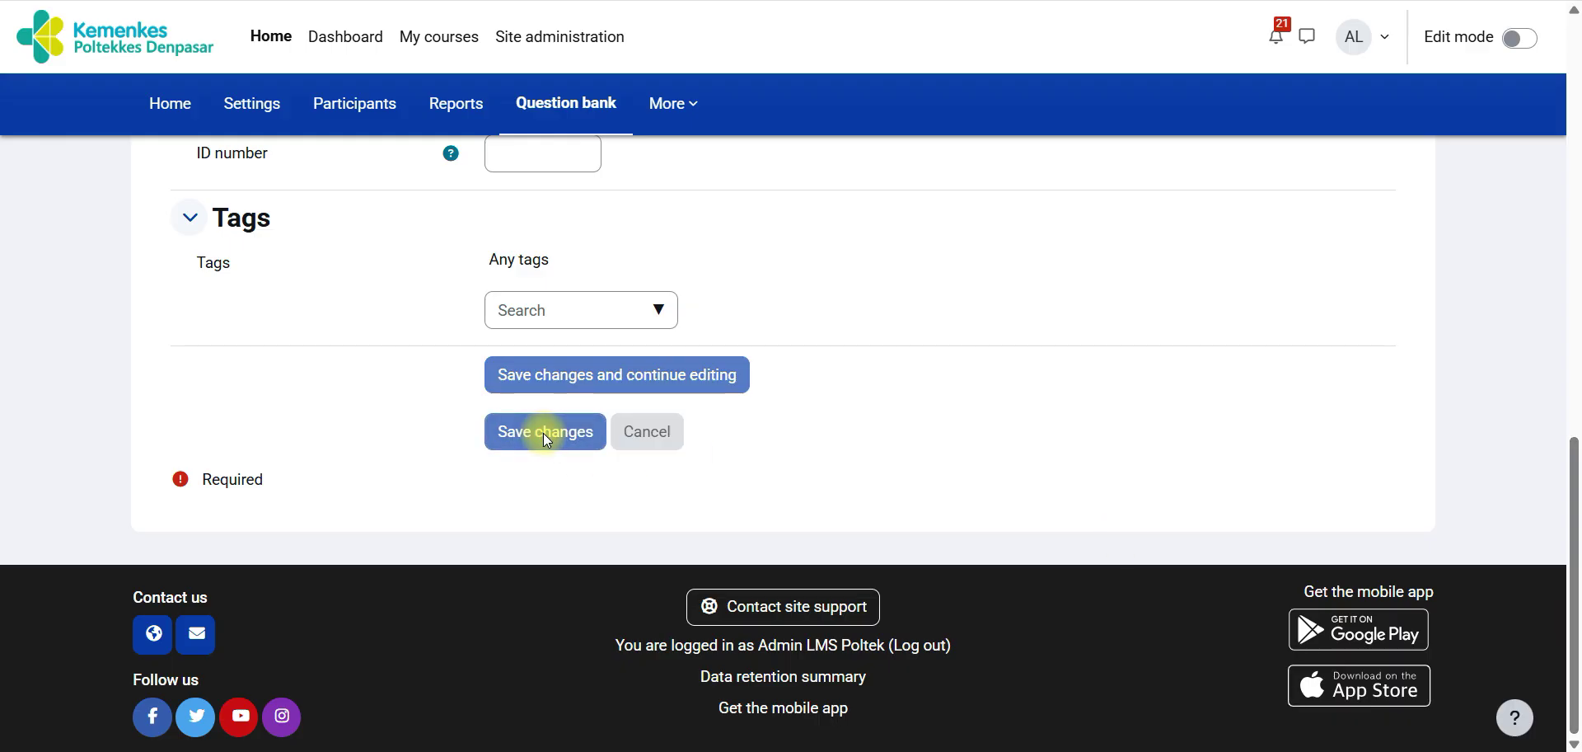
Step: Capture the Questions 1-9 reading passage on page 51 of the PDF as an image and return to the question bank
left_click(581, 0)
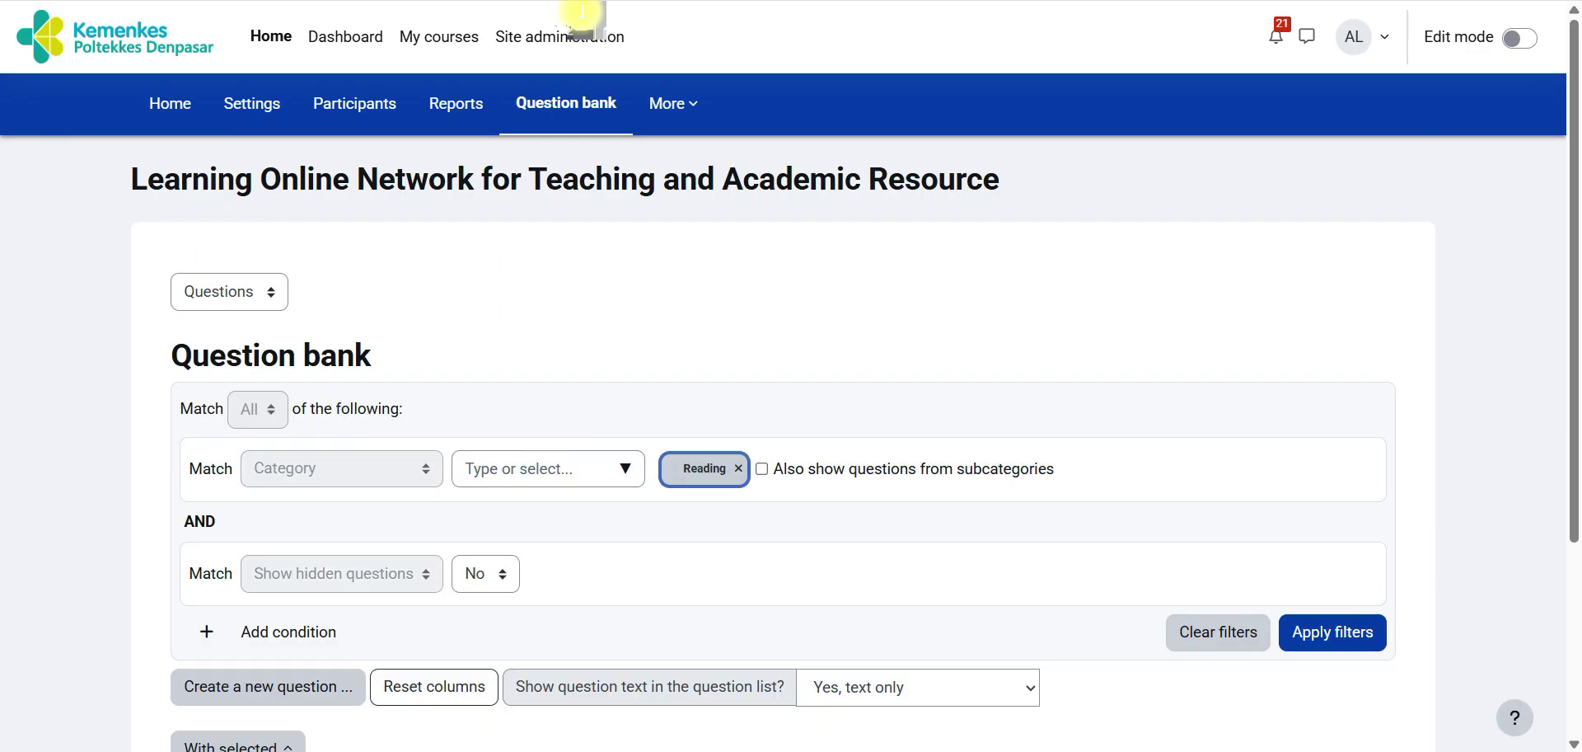
scroll(959, 312, "down", 3)
scroll(959, 311, "down", 8)
scroll(959, 312, "up", 3)
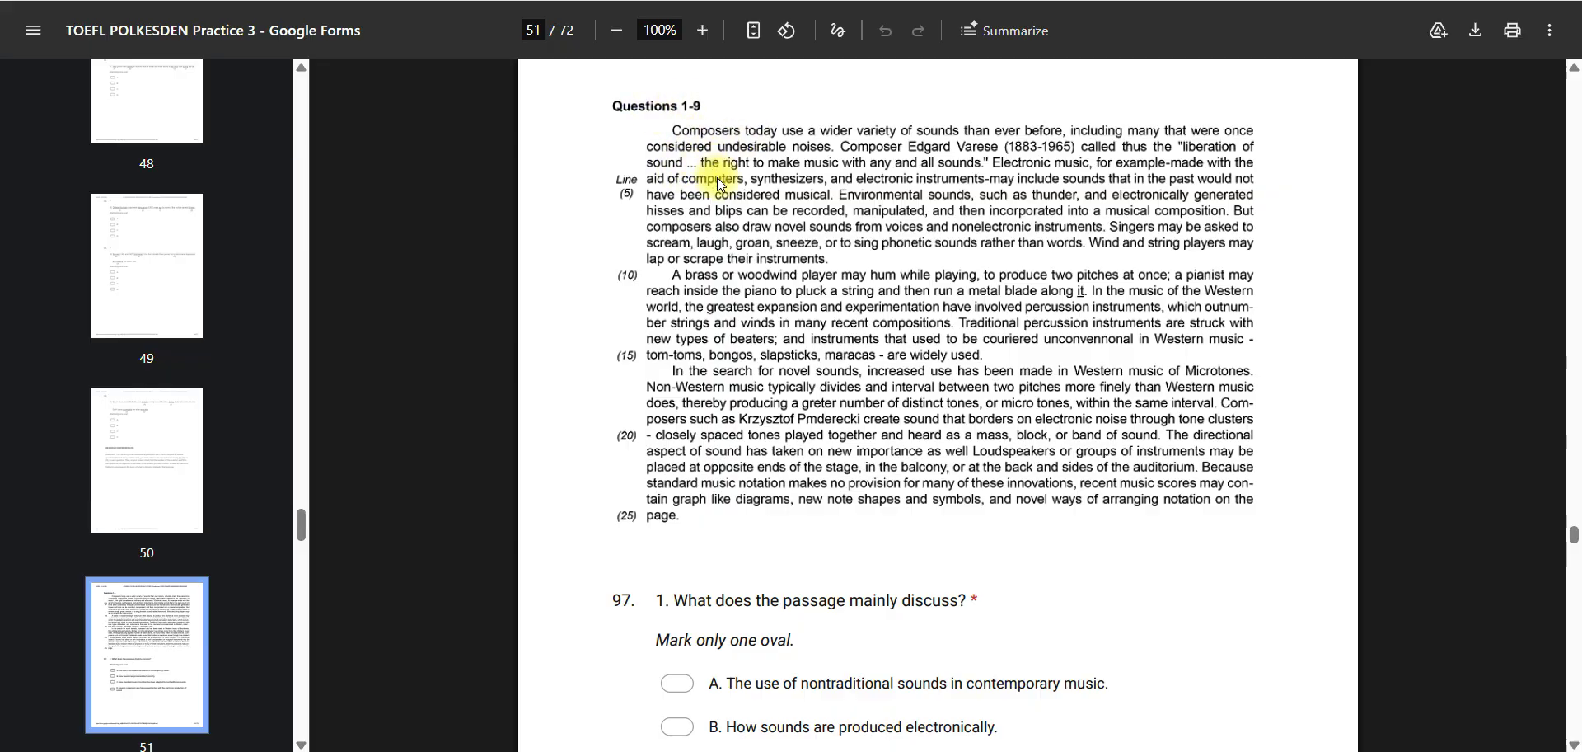
scroll(719, 183, "up", 1)
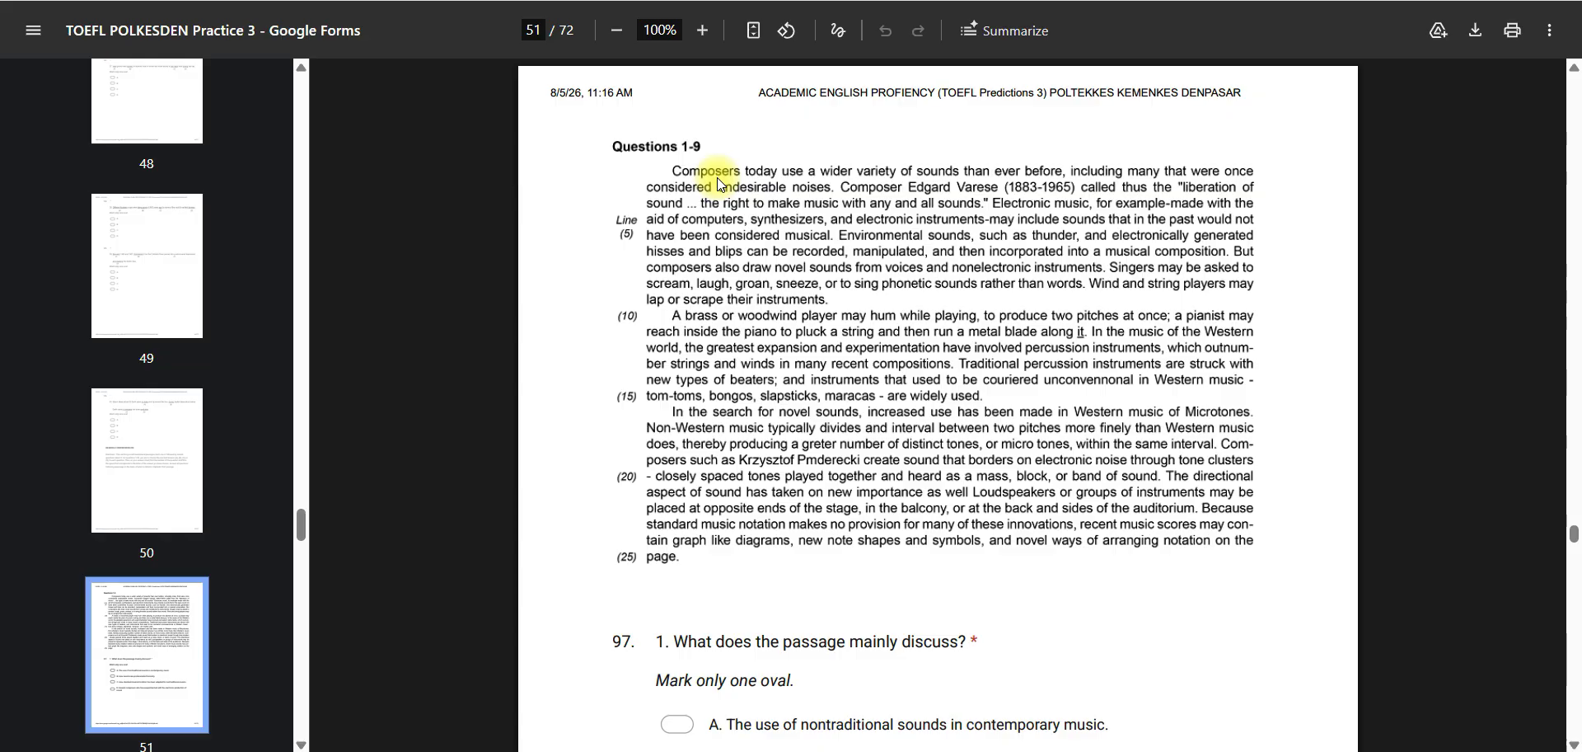
key("super+shift+s")
left_click_drag(600, 126, 1267, 574)
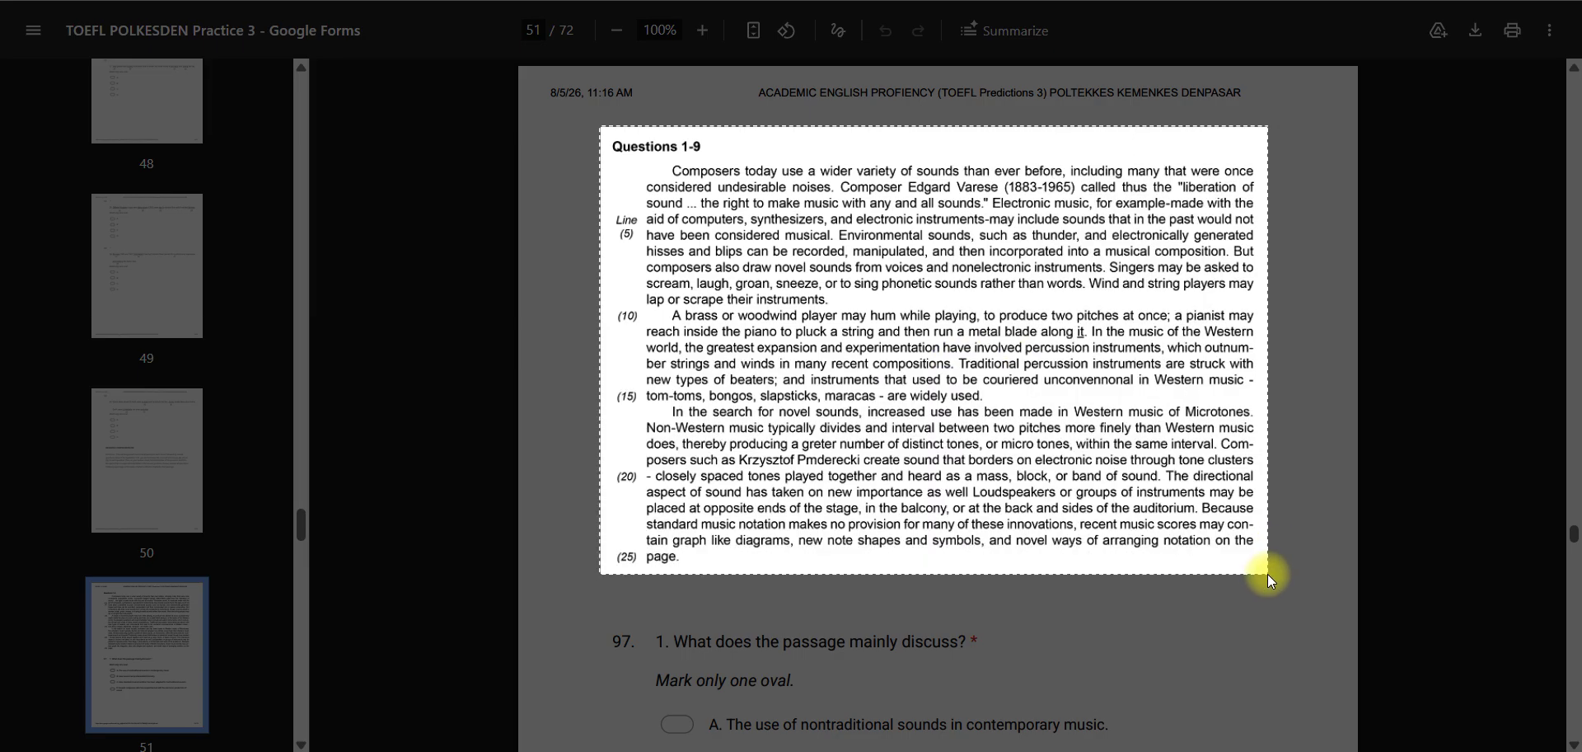
key("ctrl+Tab")
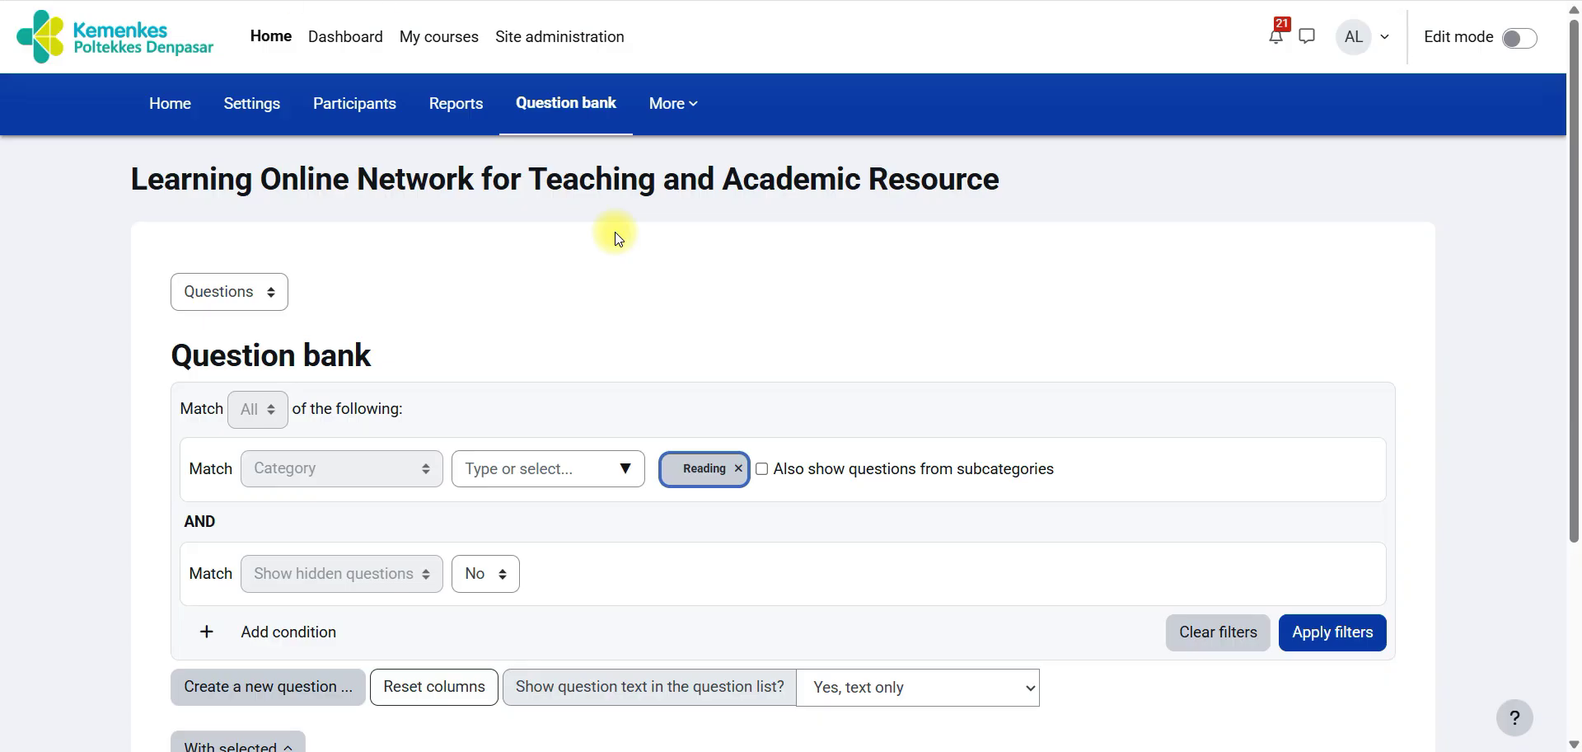
Step: Start a new question of the Description type from the question bank filtered by Reading
left_click_drag(1576, 319, 1574, 460)
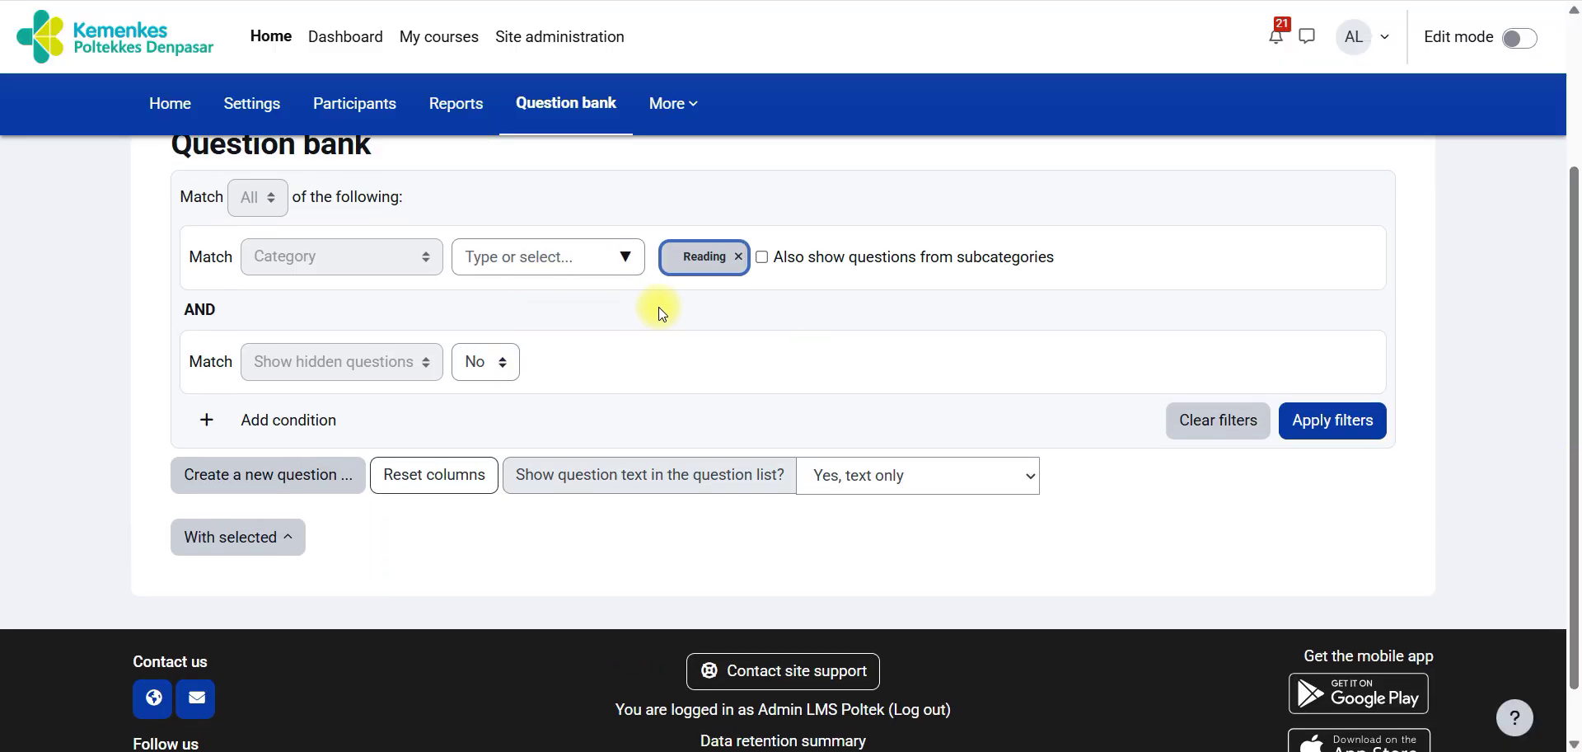
left_click(272, 481)
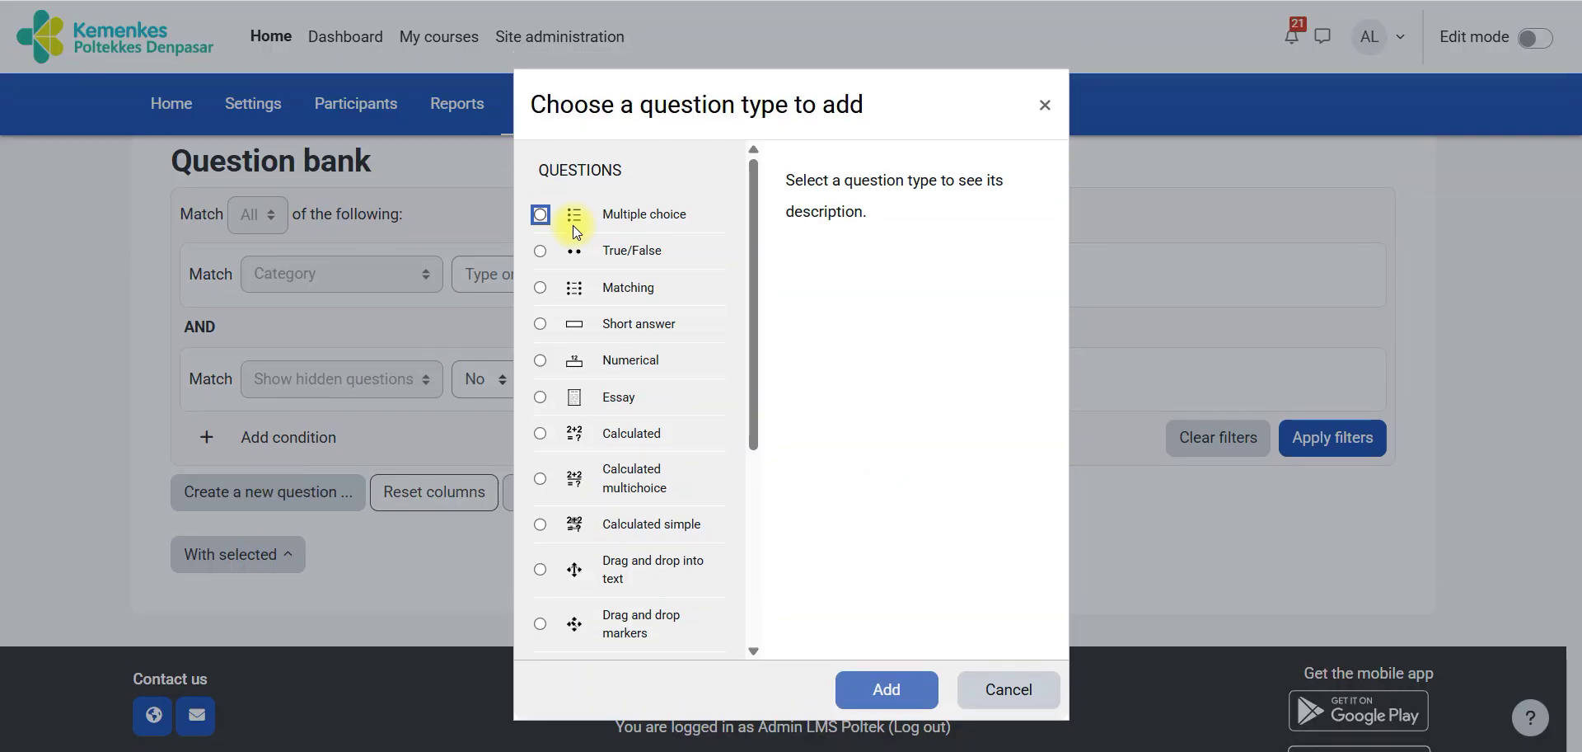
left_click_drag(753, 304, 680, 610)
left_click(630, 642)
left_click(858, 696)
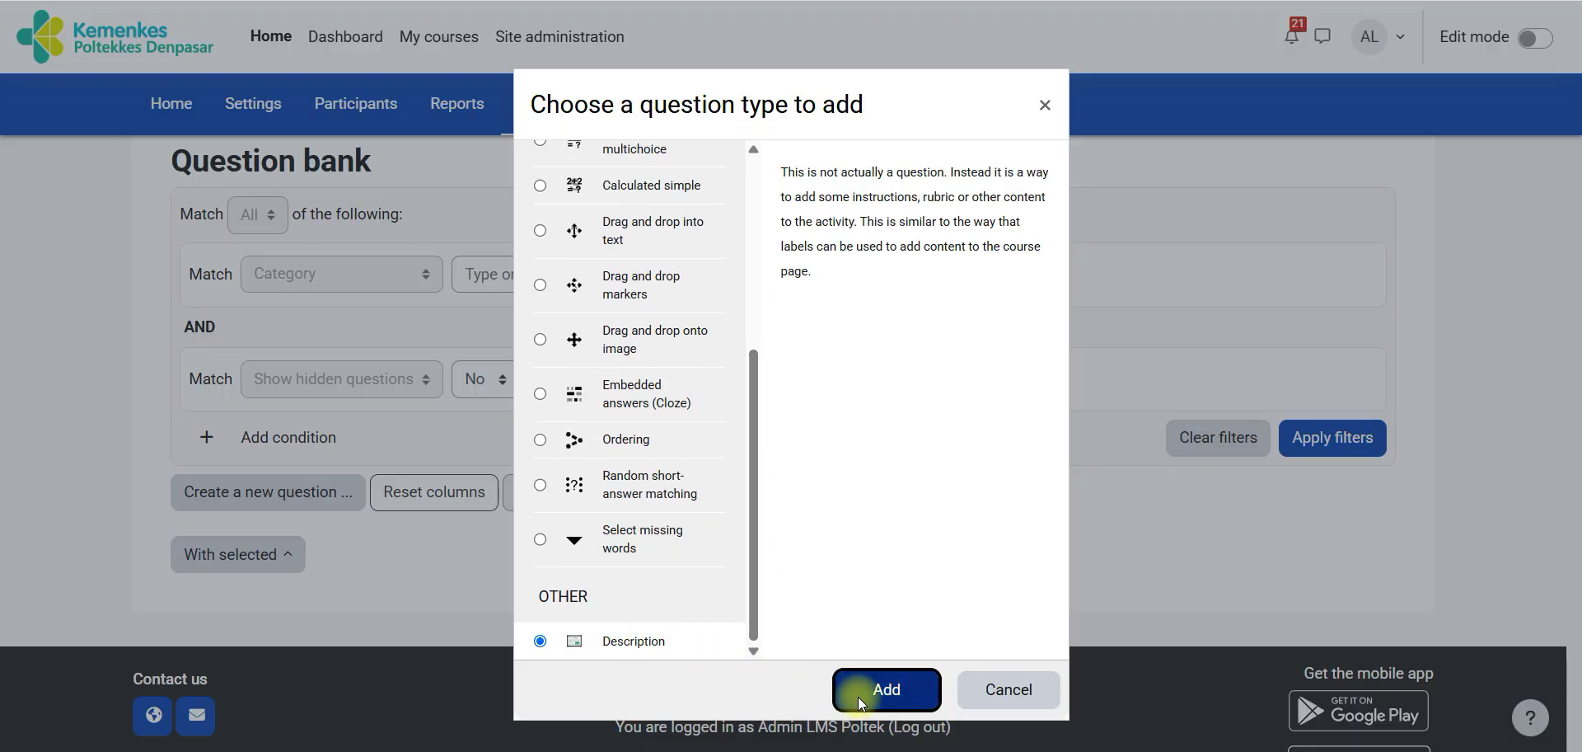
Step: Set the description's category to Reading and name it "Direction : All"
left_click(740, 408)
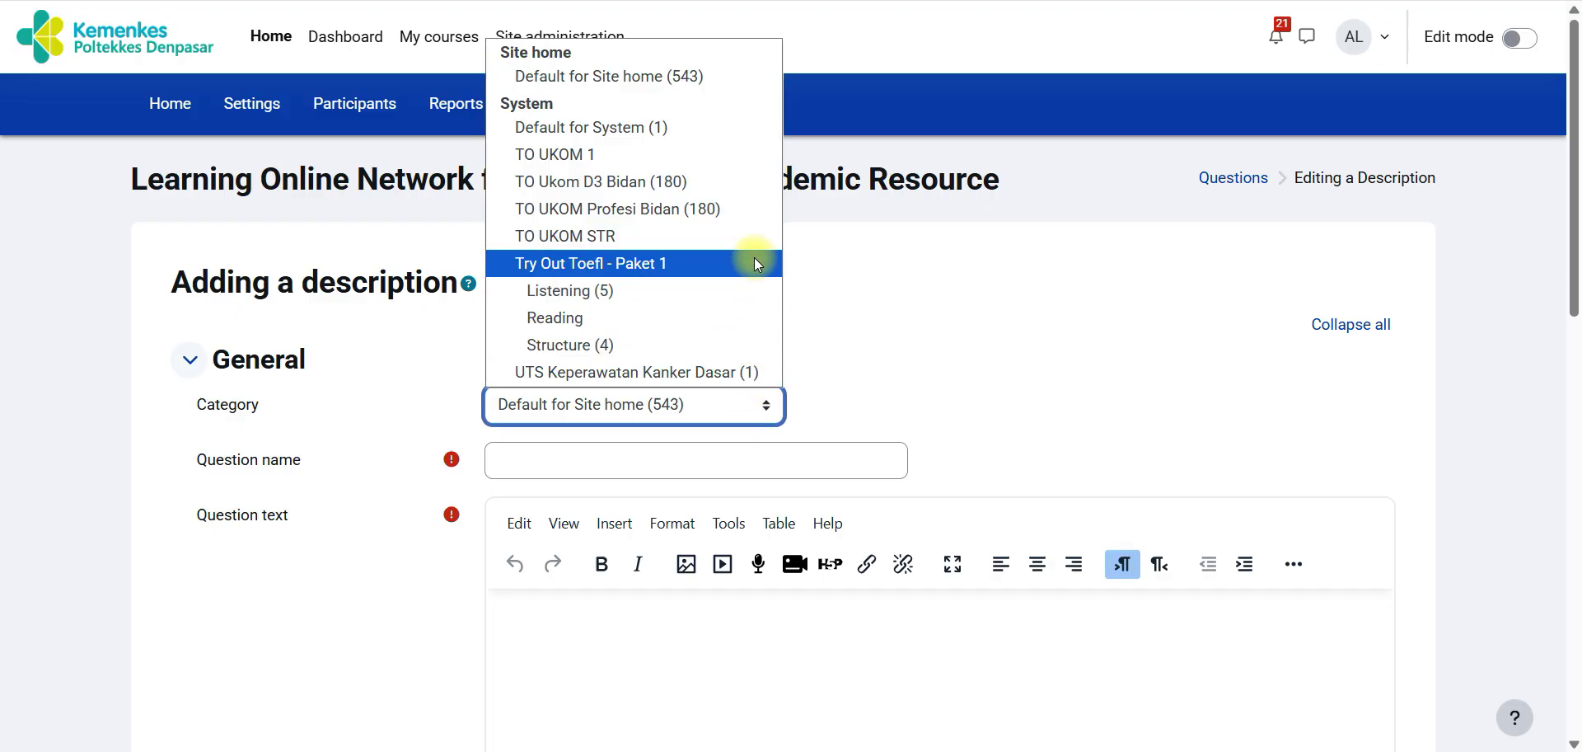
left_click(701, 321)
left_click(602, 458)
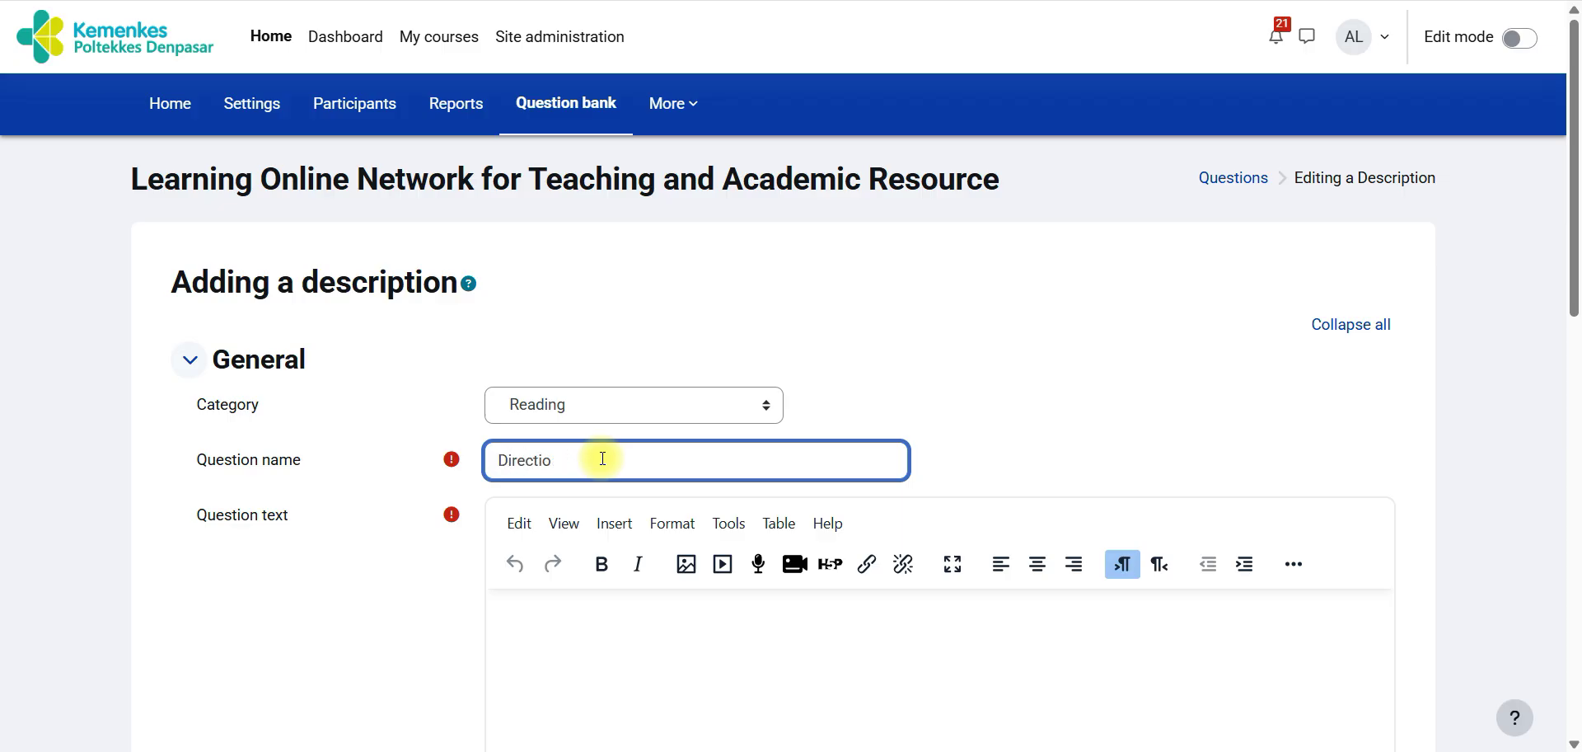
type("Direction : All")
Step: Copy the READING COMPREHENSION heading and directions from page 50 of the PDF into the question text and save the description
left_click(547, 602)
key("alt+Tab")
scroll(865, 149, "up", 12)
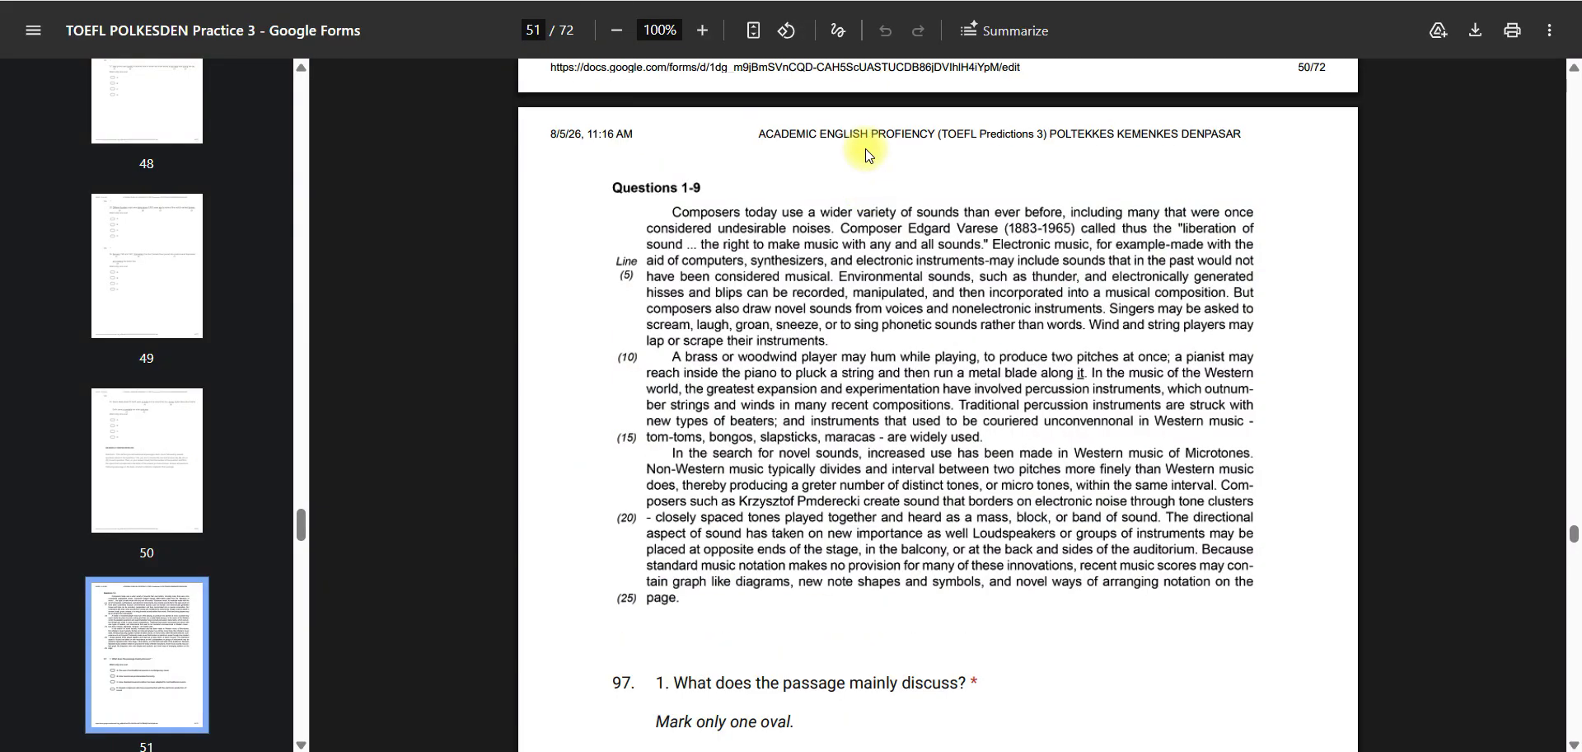
left_click_drag(625, 527, 1201, 691)
key("ctrl+c")
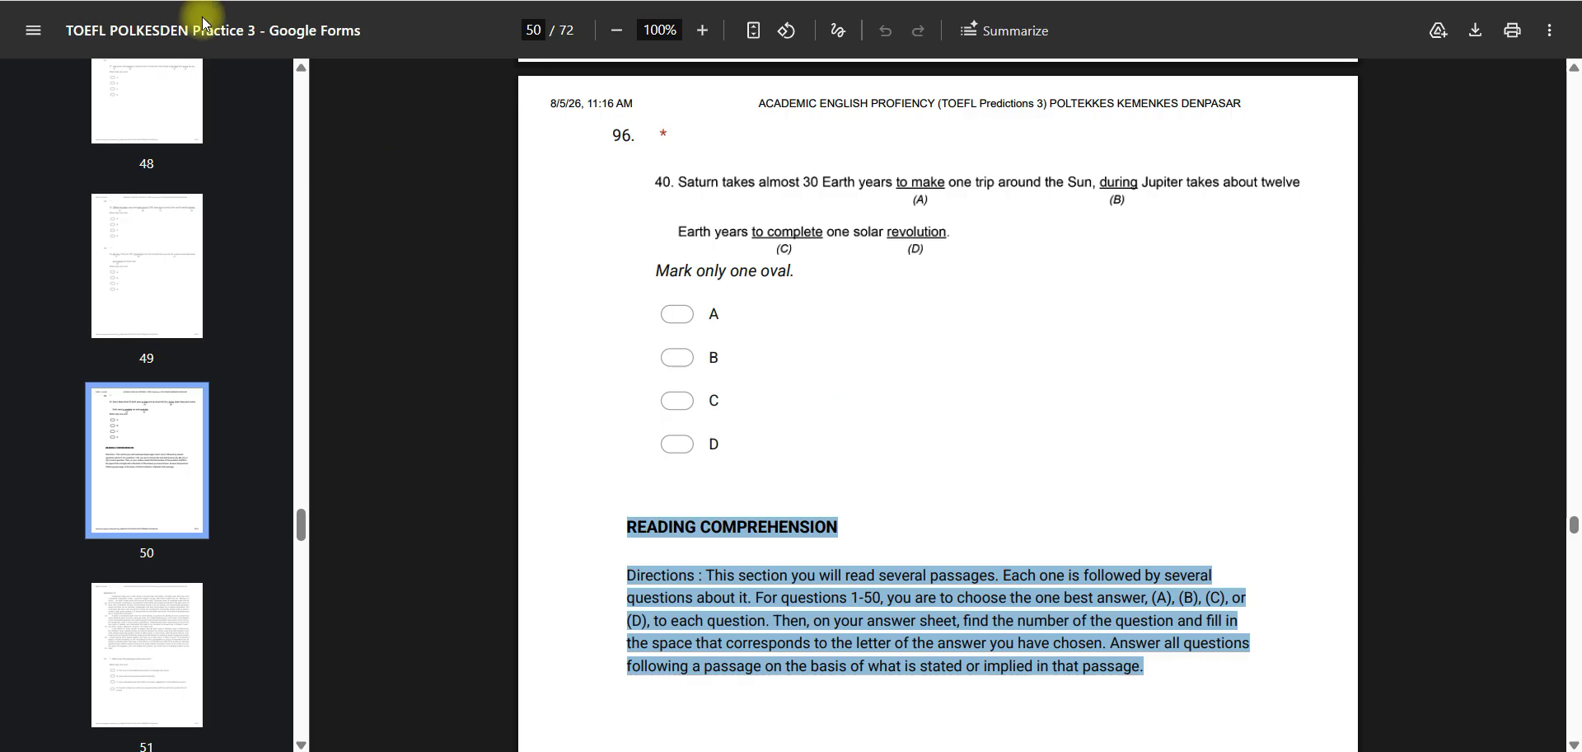
key("alt+Tab")
key("ctrl+v")
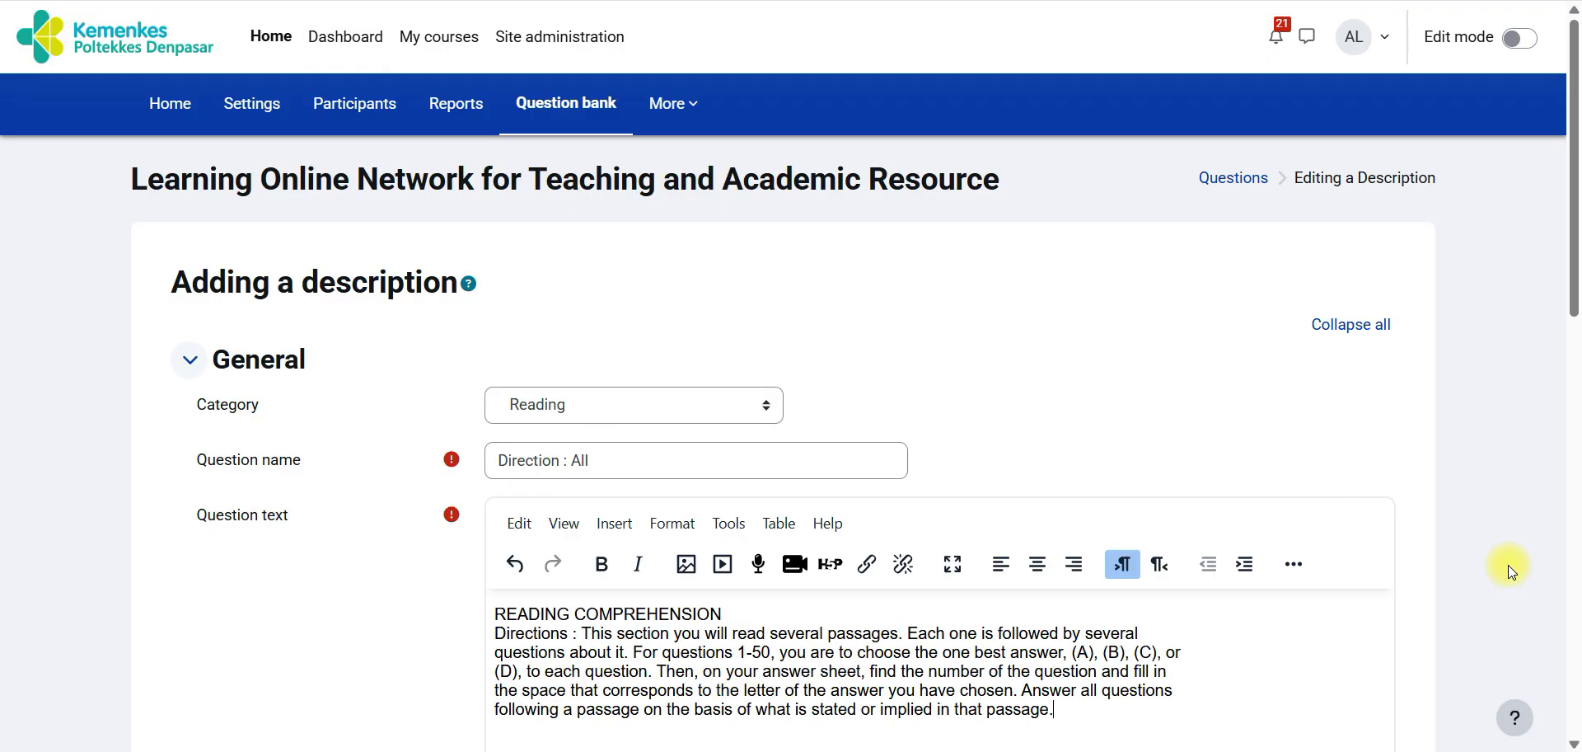
left_click_drag(1575, 330, 1570, 657)
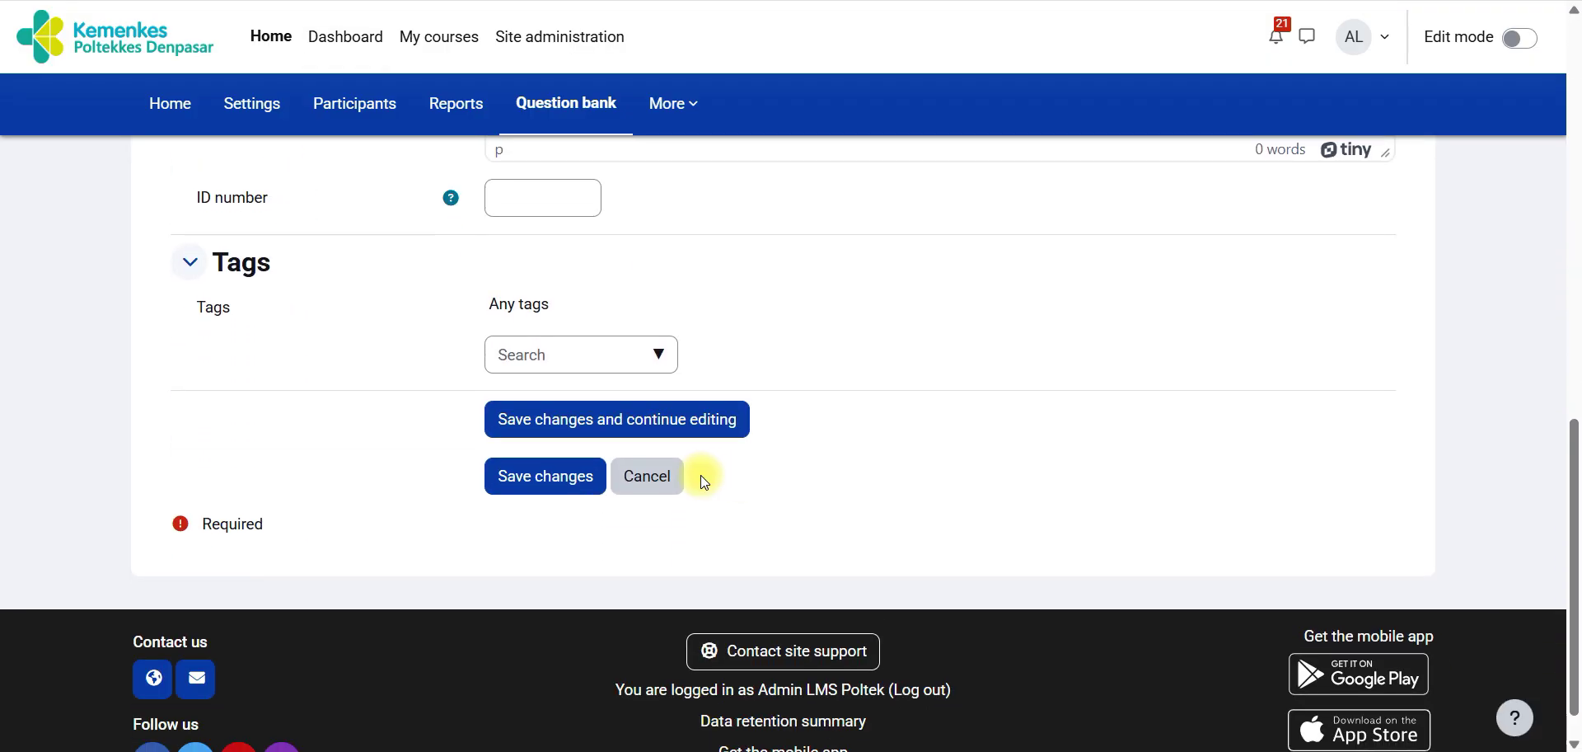
left_click(546, 476)
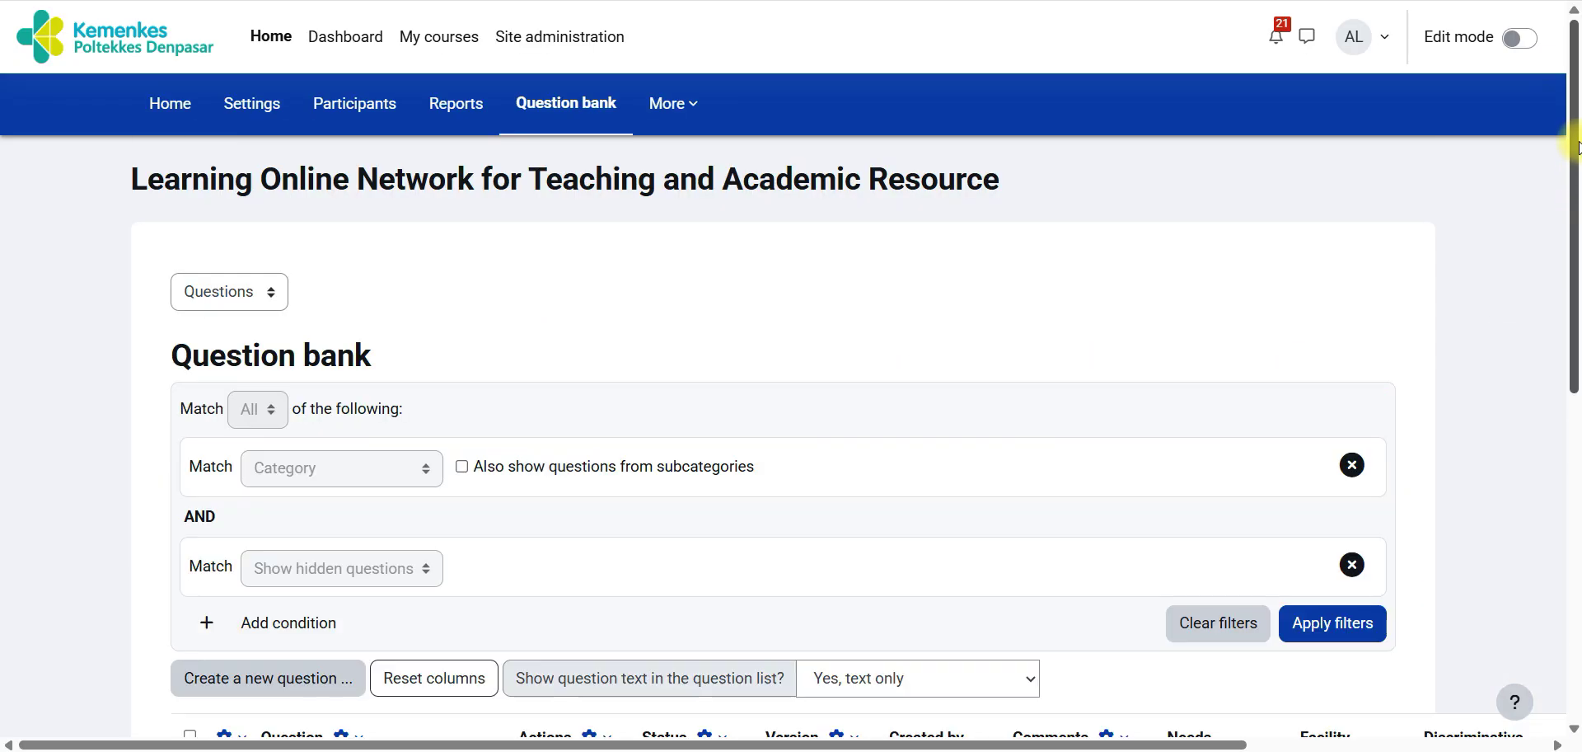
Step: Start another question of the Description type in the Reading category
left_click_drag(1573, 165, 1575, 382)
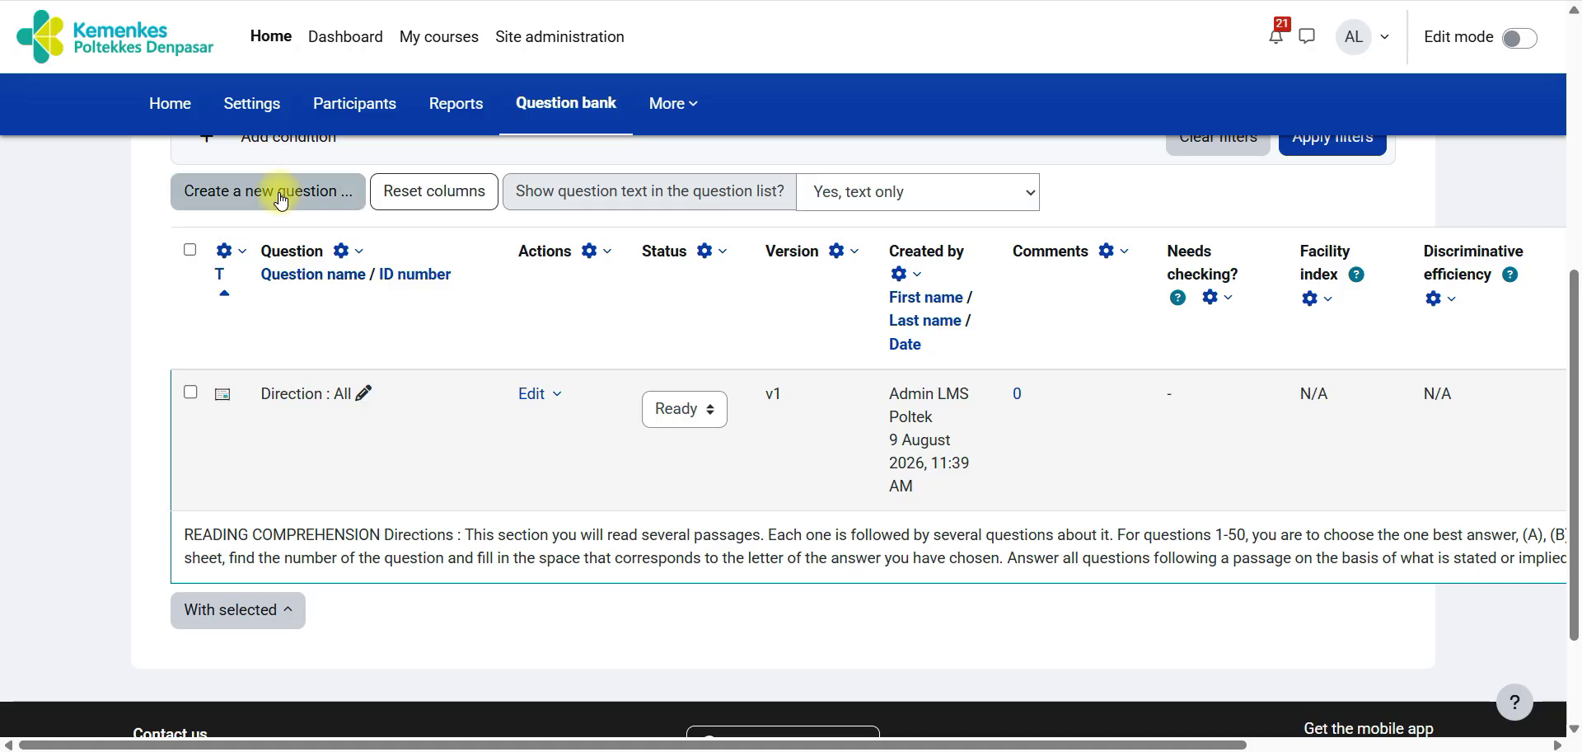
left_click(279, 192)
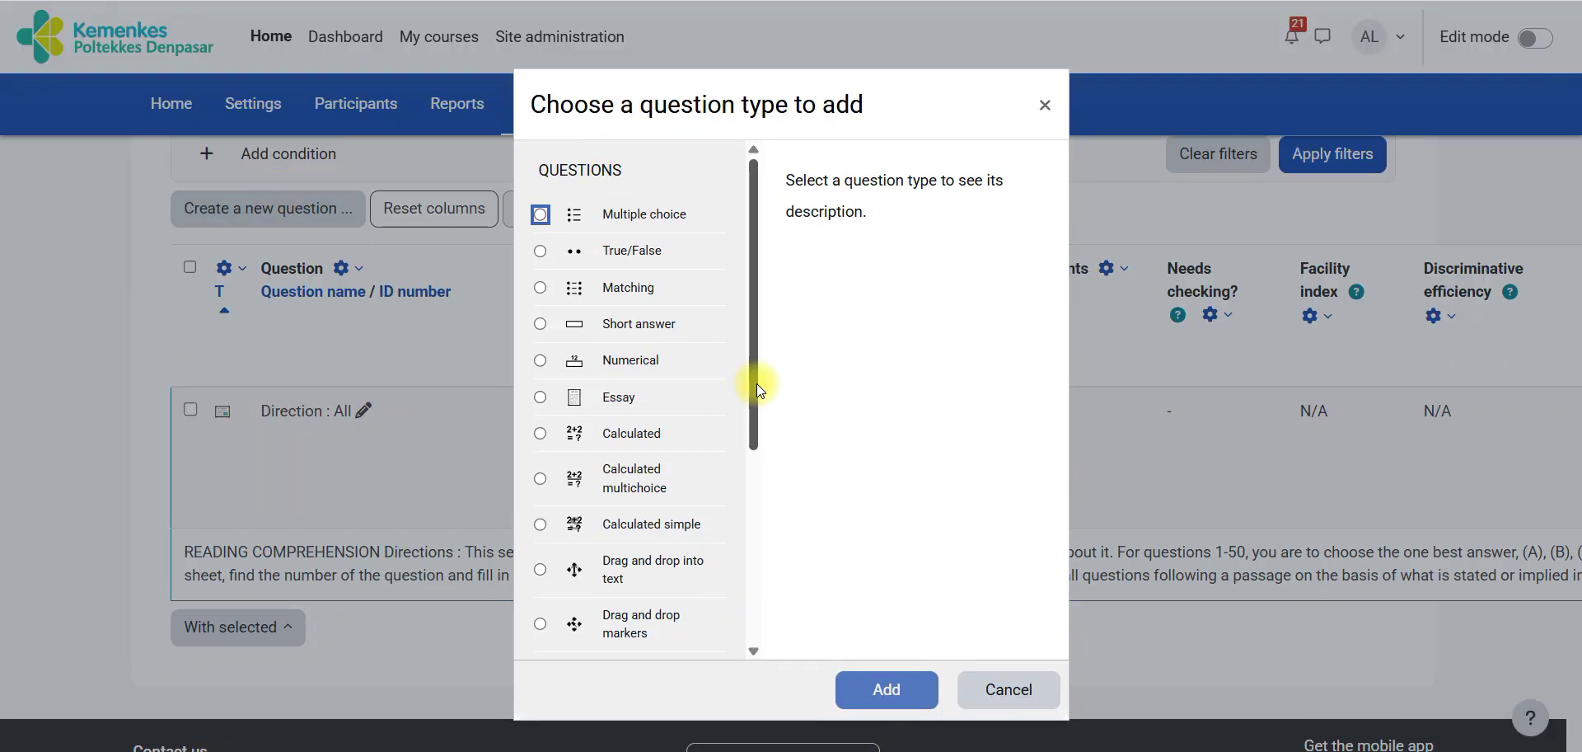
left_click_drag(758, 385, 789, 631)
left_click(641, 644)
left_click(842, 702)
Step: Capture the Questions 1-9 passage on page 51 of the PDF as an image and paste it into the description's question text
key("alt+Tab")
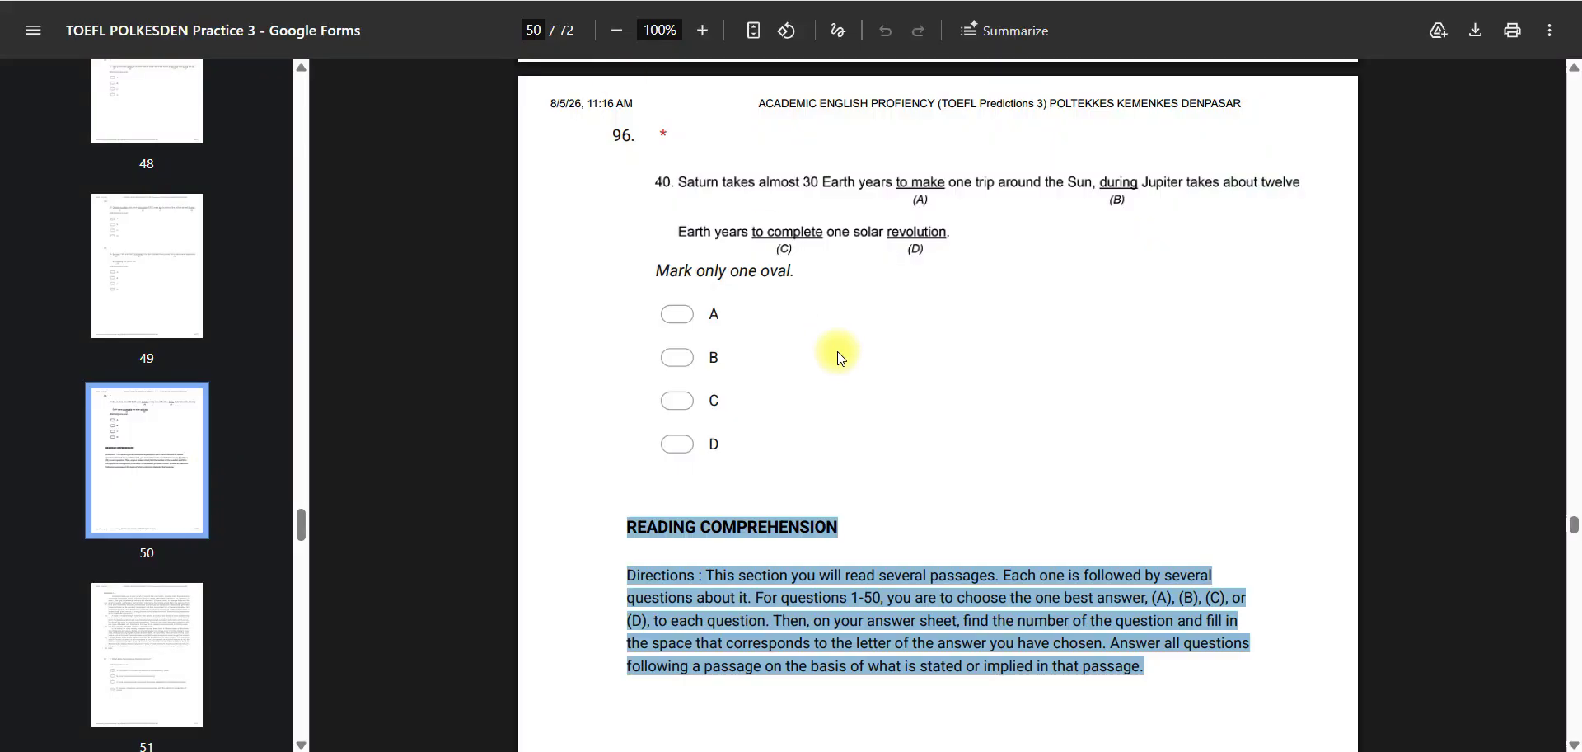
scroll(969, 394, "down", 12)
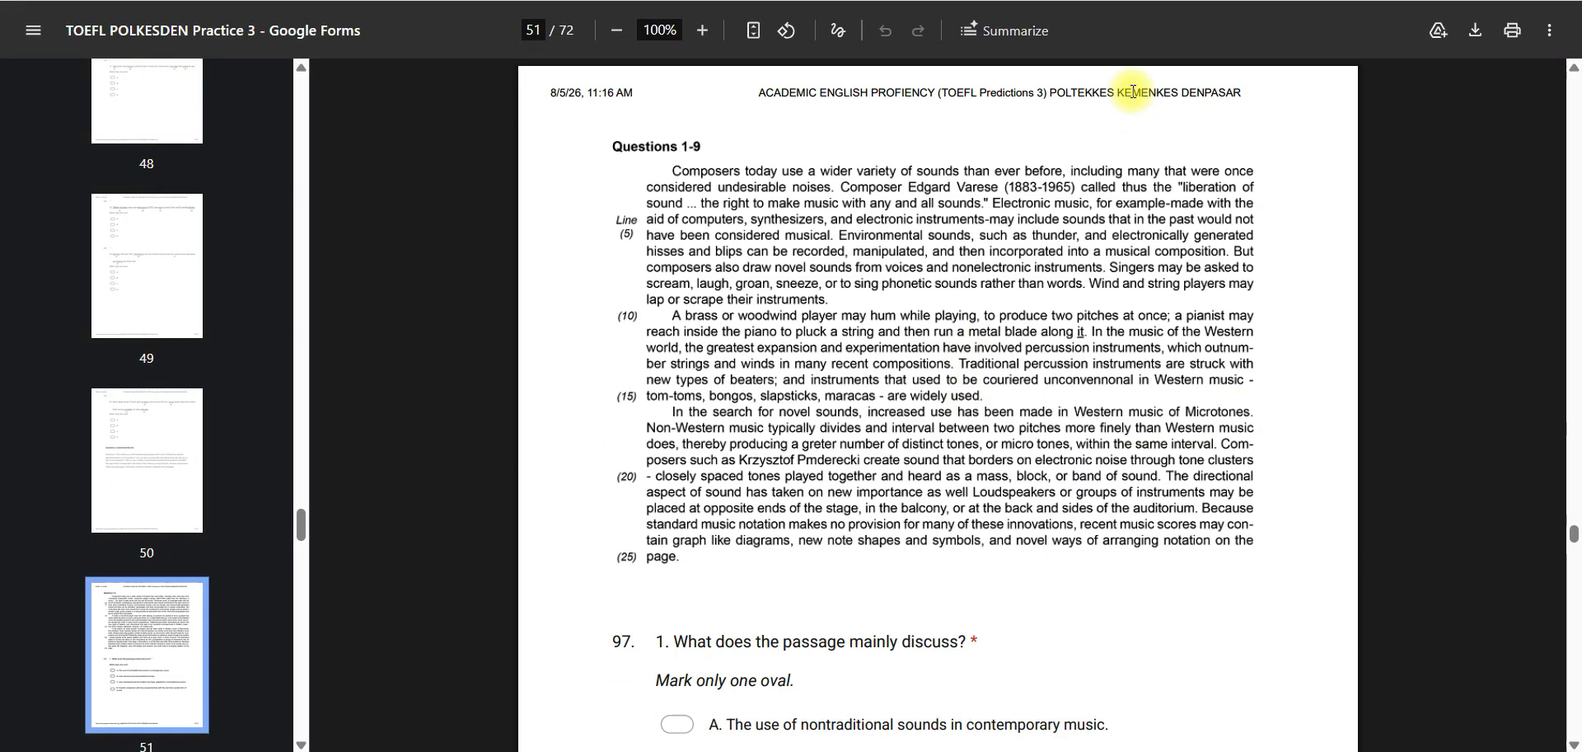
key("super+shift+s")
left_click_drag(590, 121, 1270, 590)
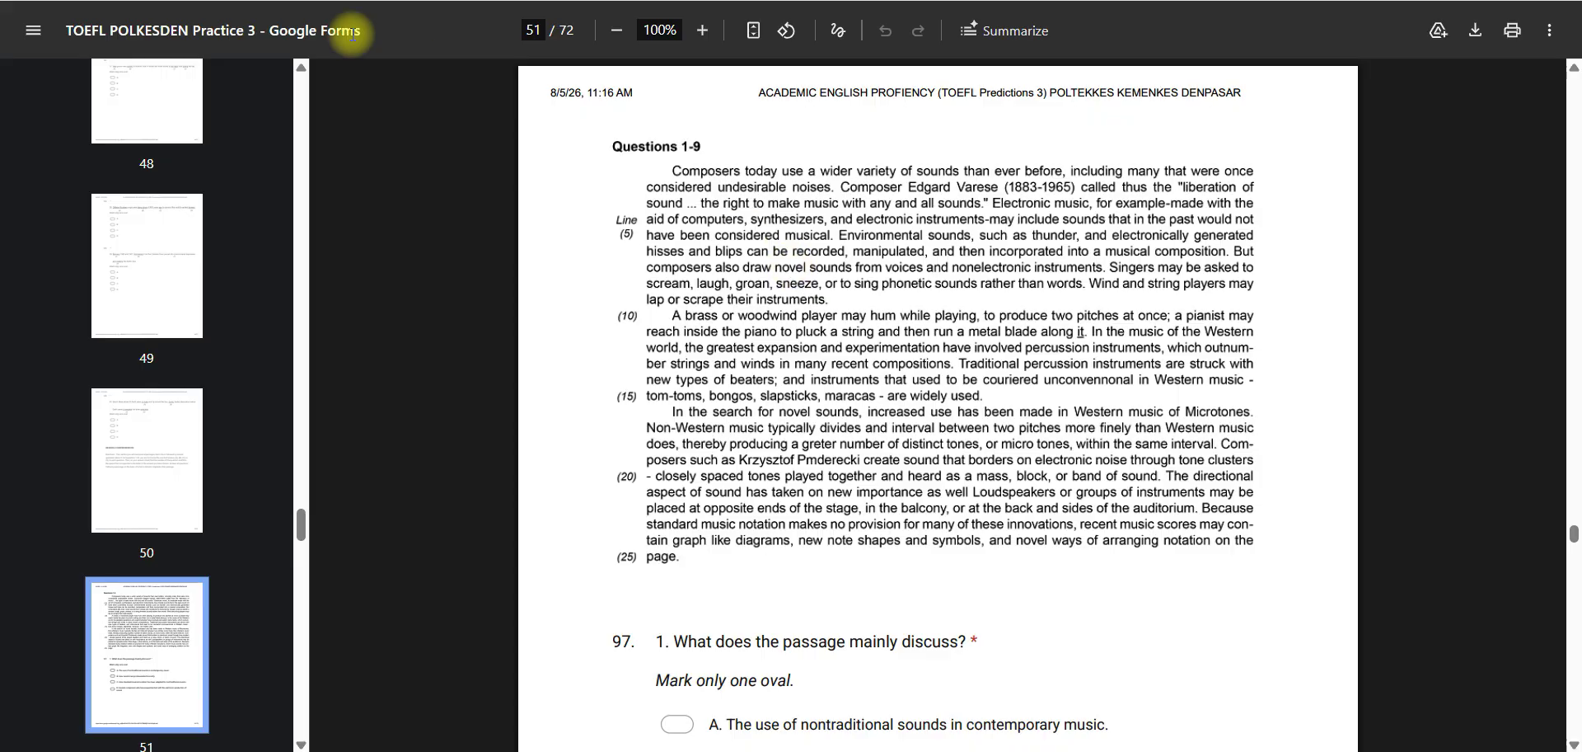
left_click(352, 1)
left_click(584, 651)
key("ctrl+v")
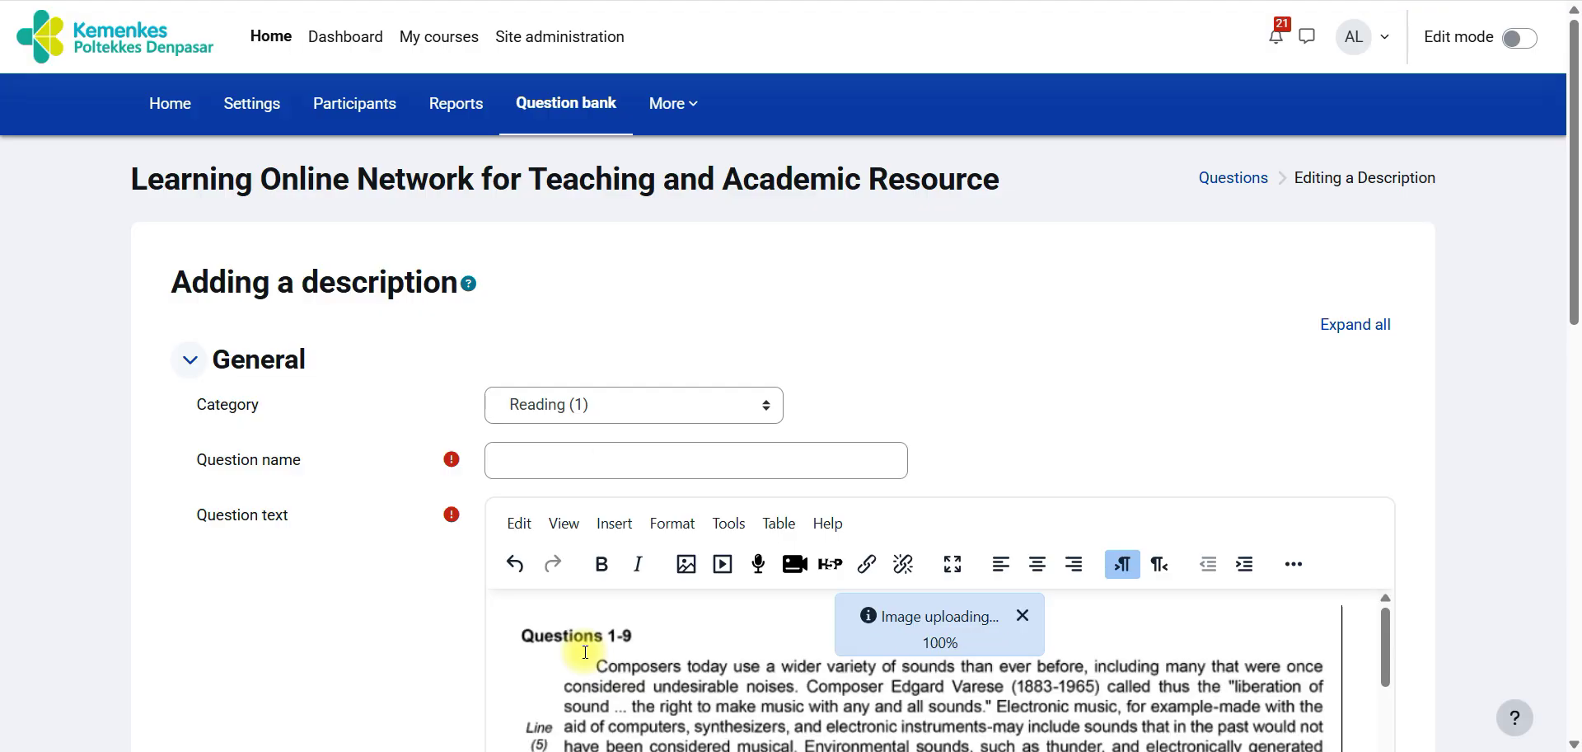
Step: Name the passage description "Diection : 1-9" and save it
left_click(540, 470)
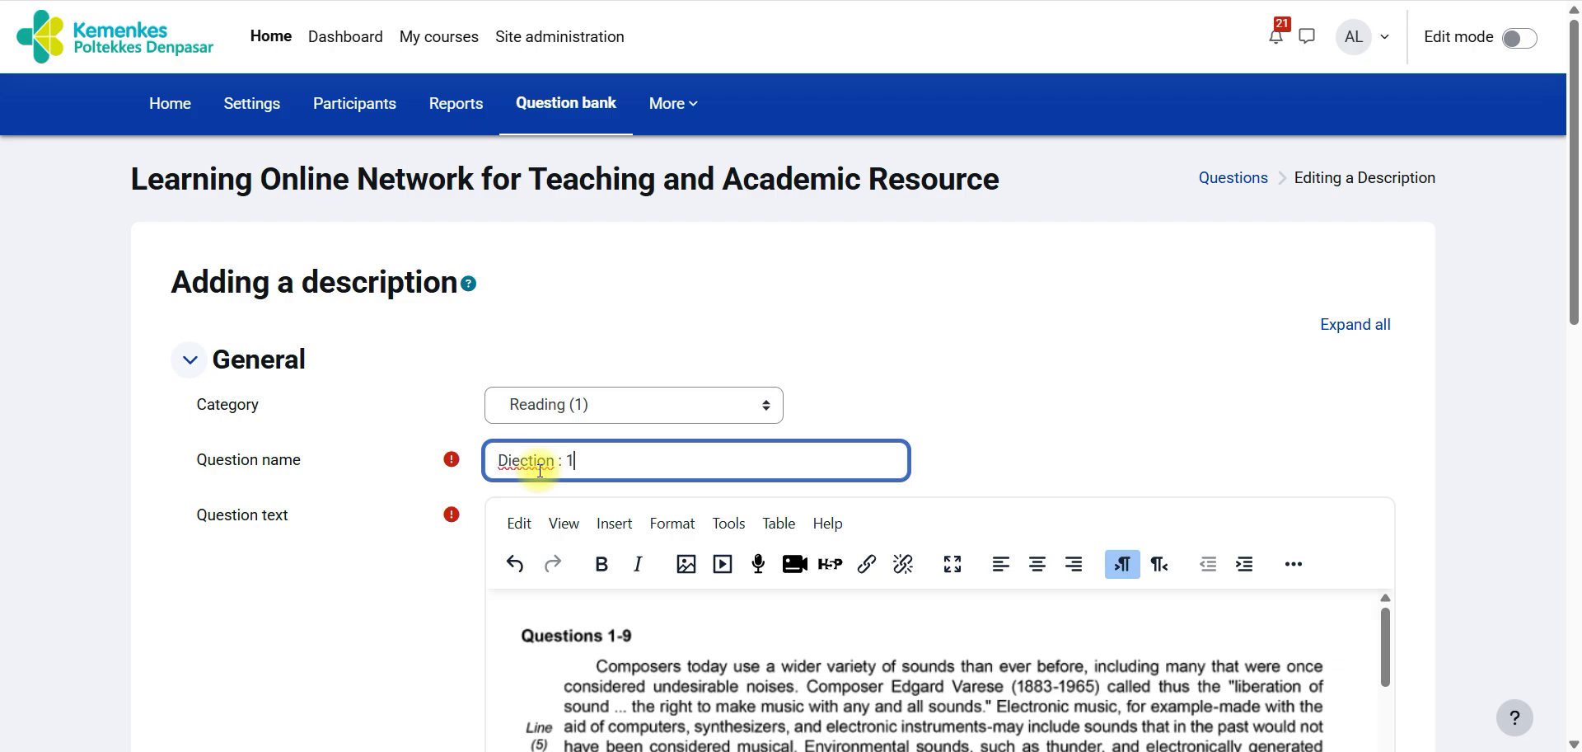
left_click_drag(1573, 313, 1573, 502)
left_click(561, 616)
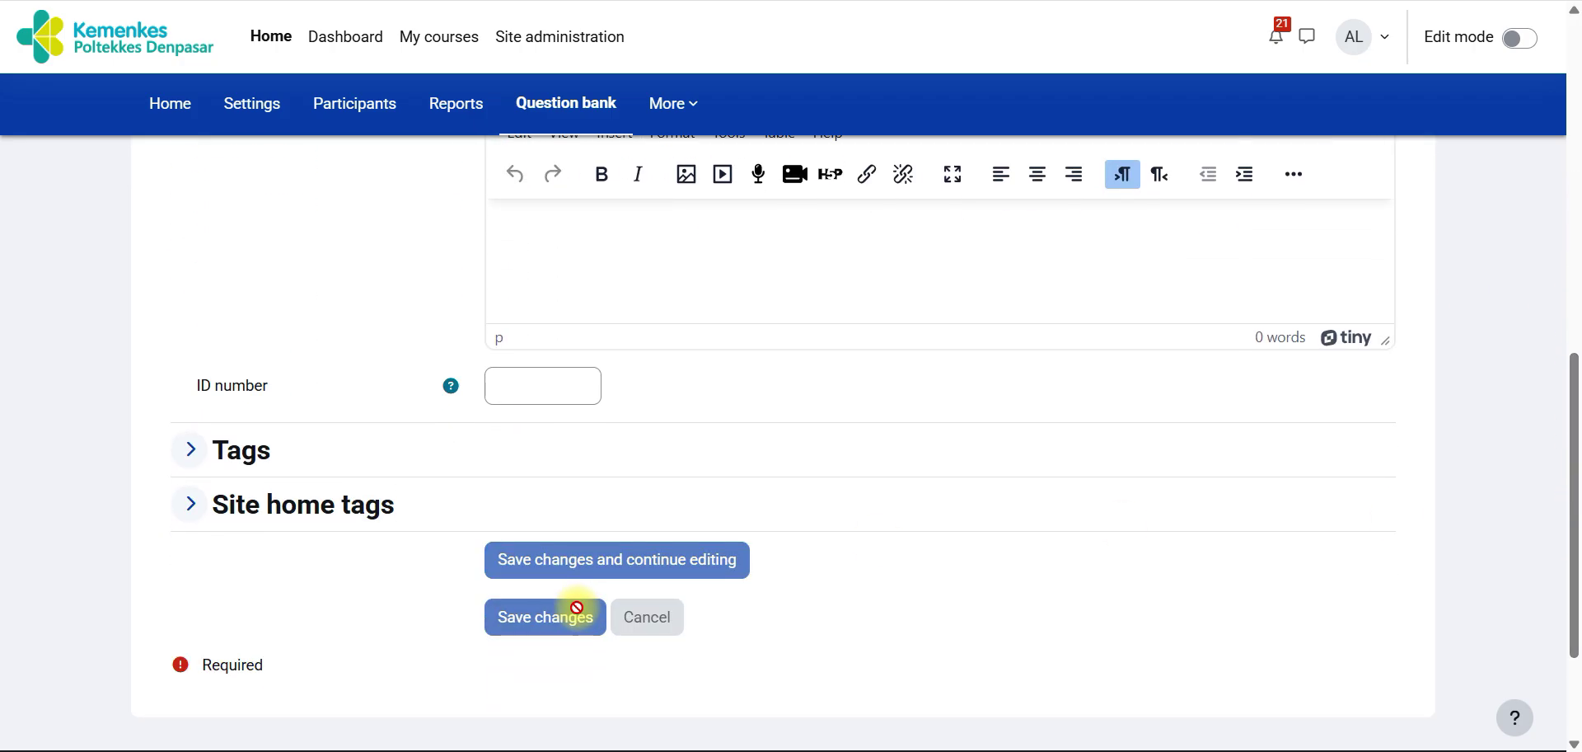
Step: Start a new Multiple choice question in the Reading category and name it "Question : 1"
left_click_drag(1575, 140, 1565, 319)
left_click(186, 268)
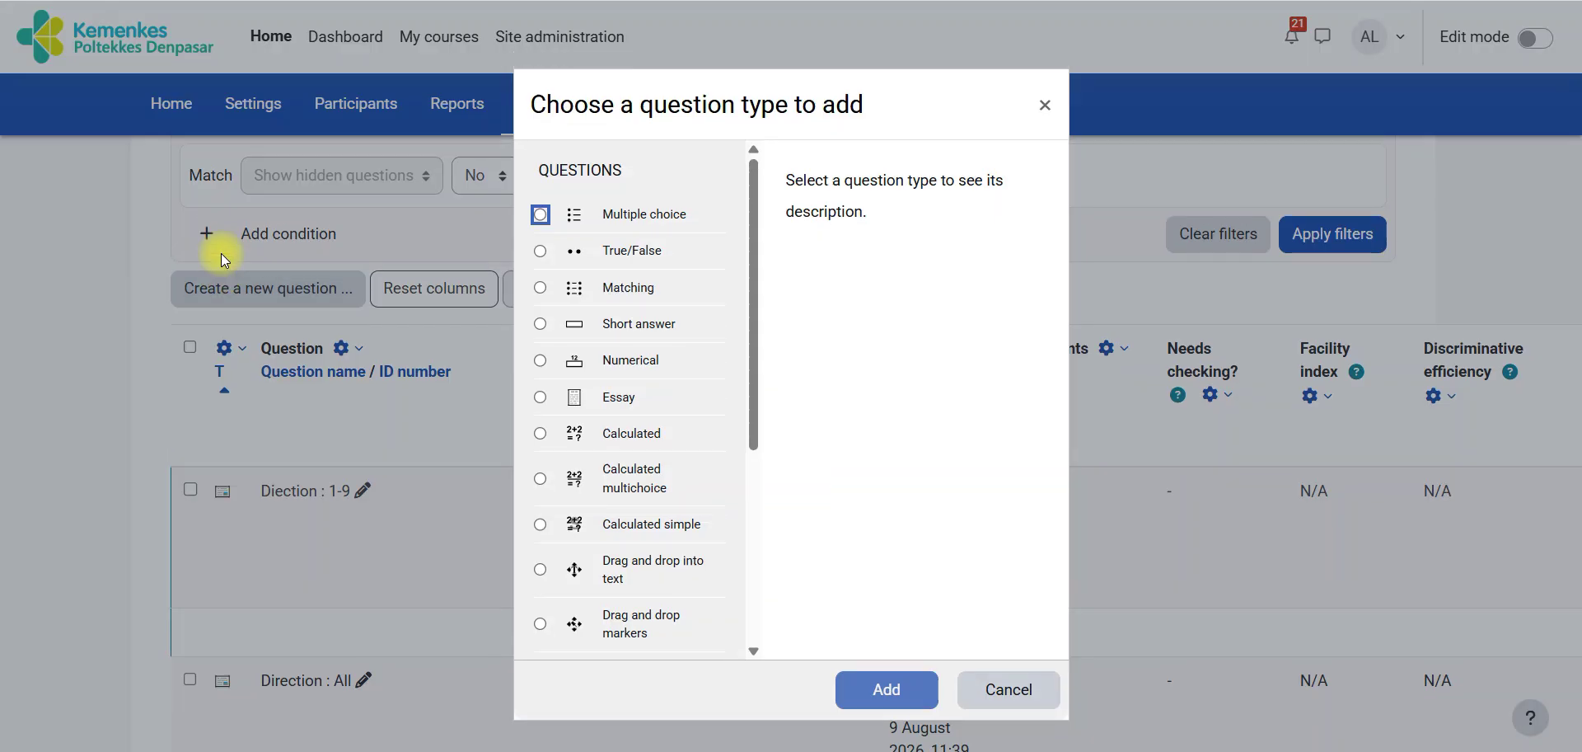
left_click(540, 215)
left_click(887, 689)
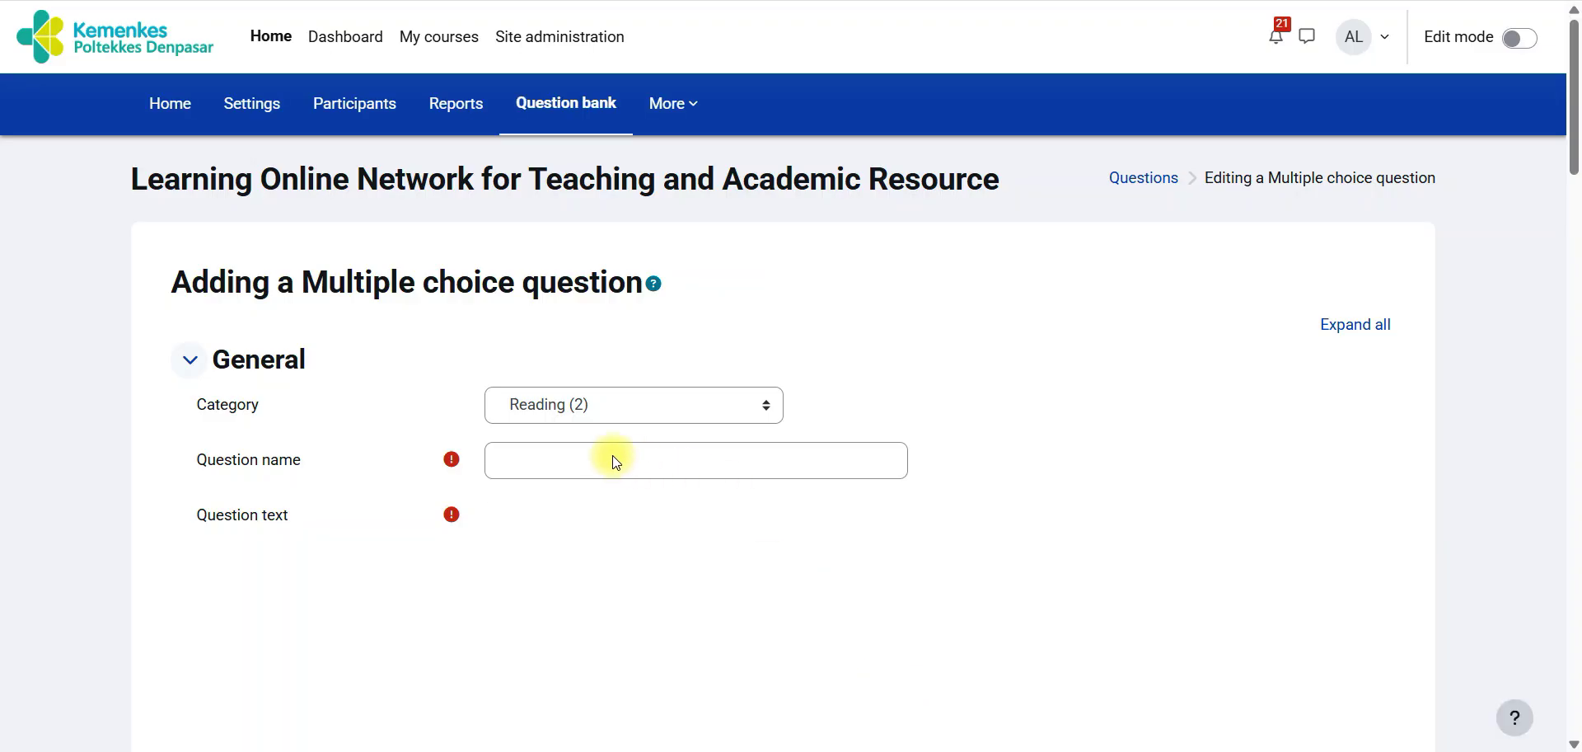
left_click(616, 467)
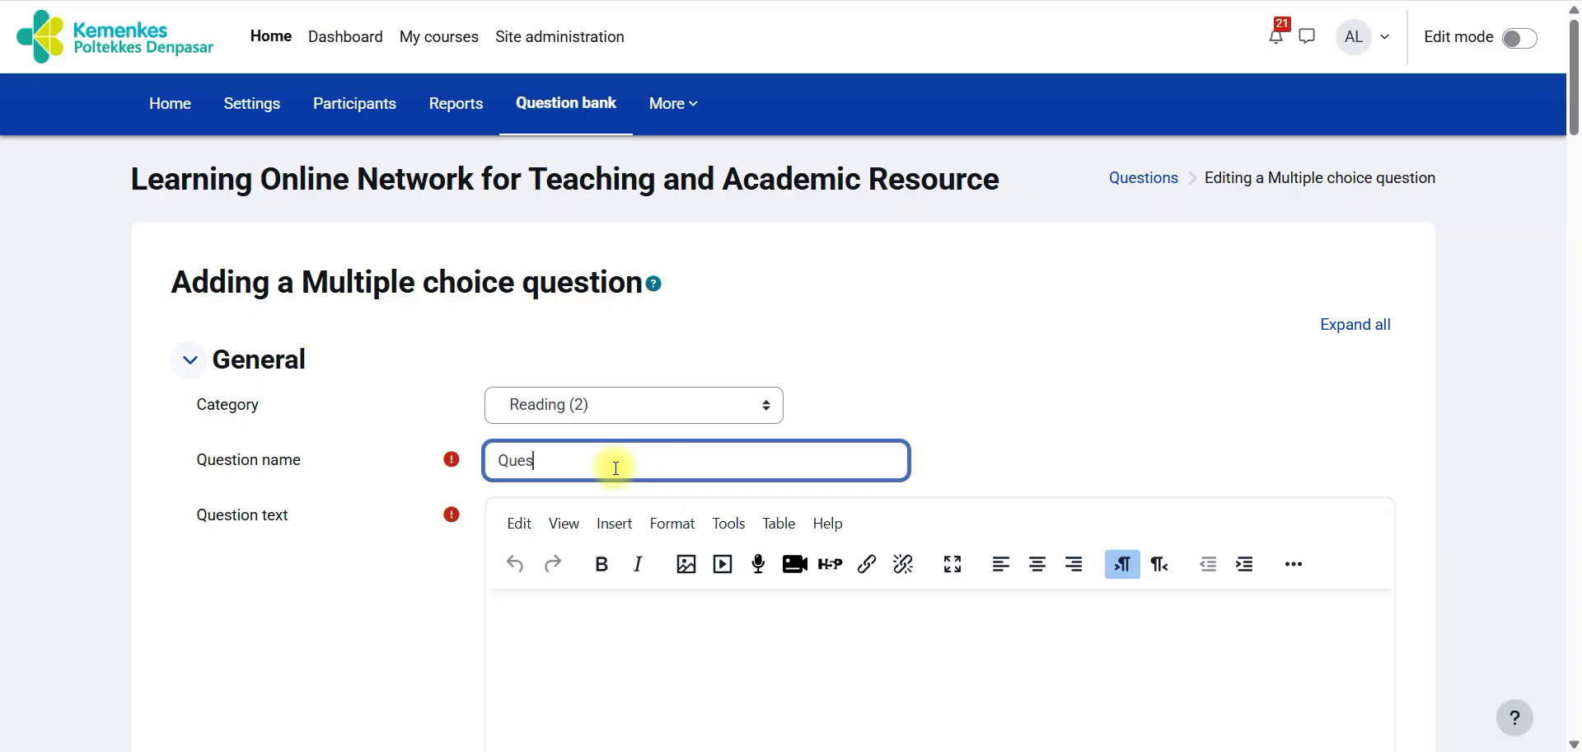
Step: Copy "What does the passage mainly discuss?" from item 97 of the PDF into the question text
left_click(556, 639)
key("alt+Tab")
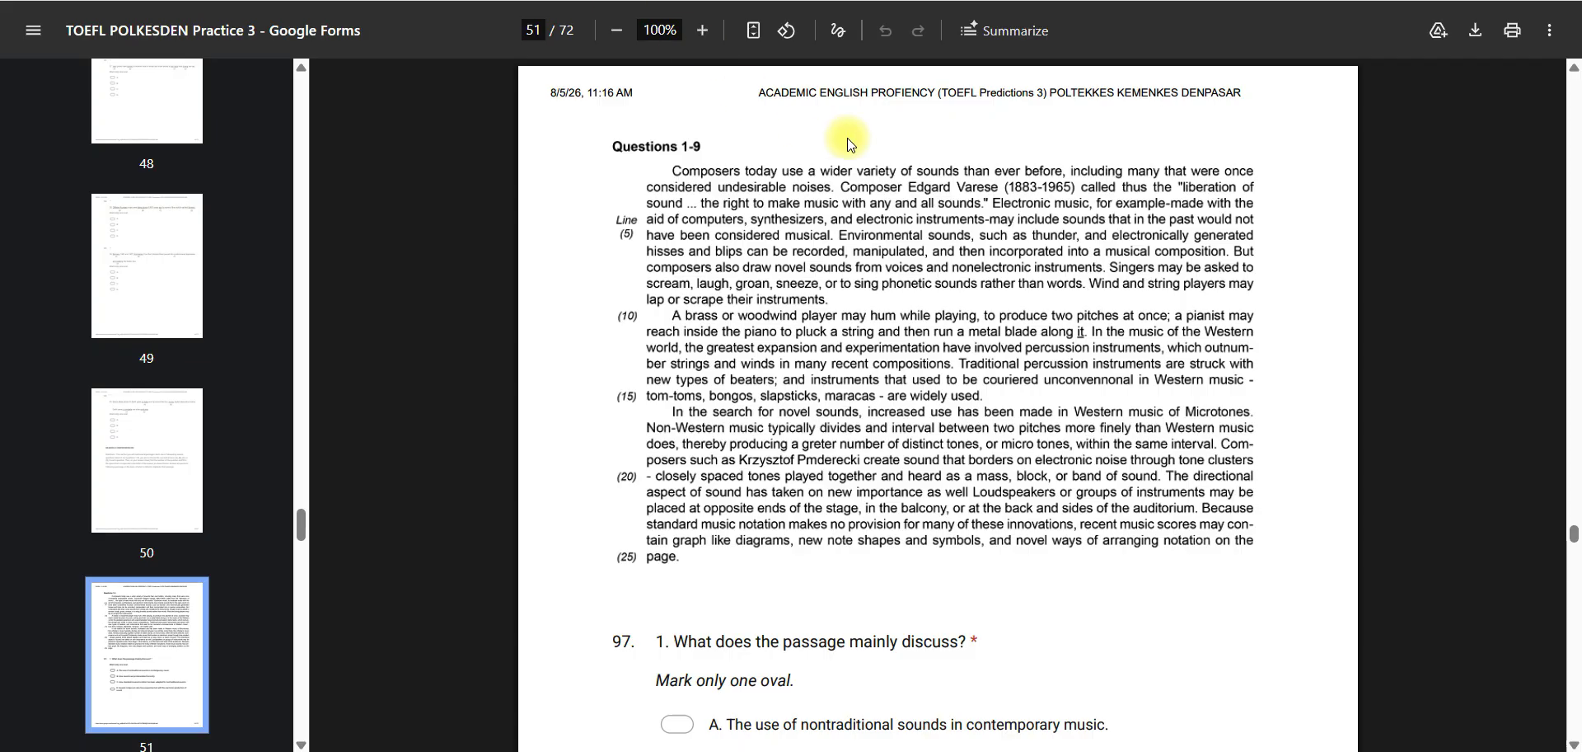
scroll(848, 137, "down", 4)
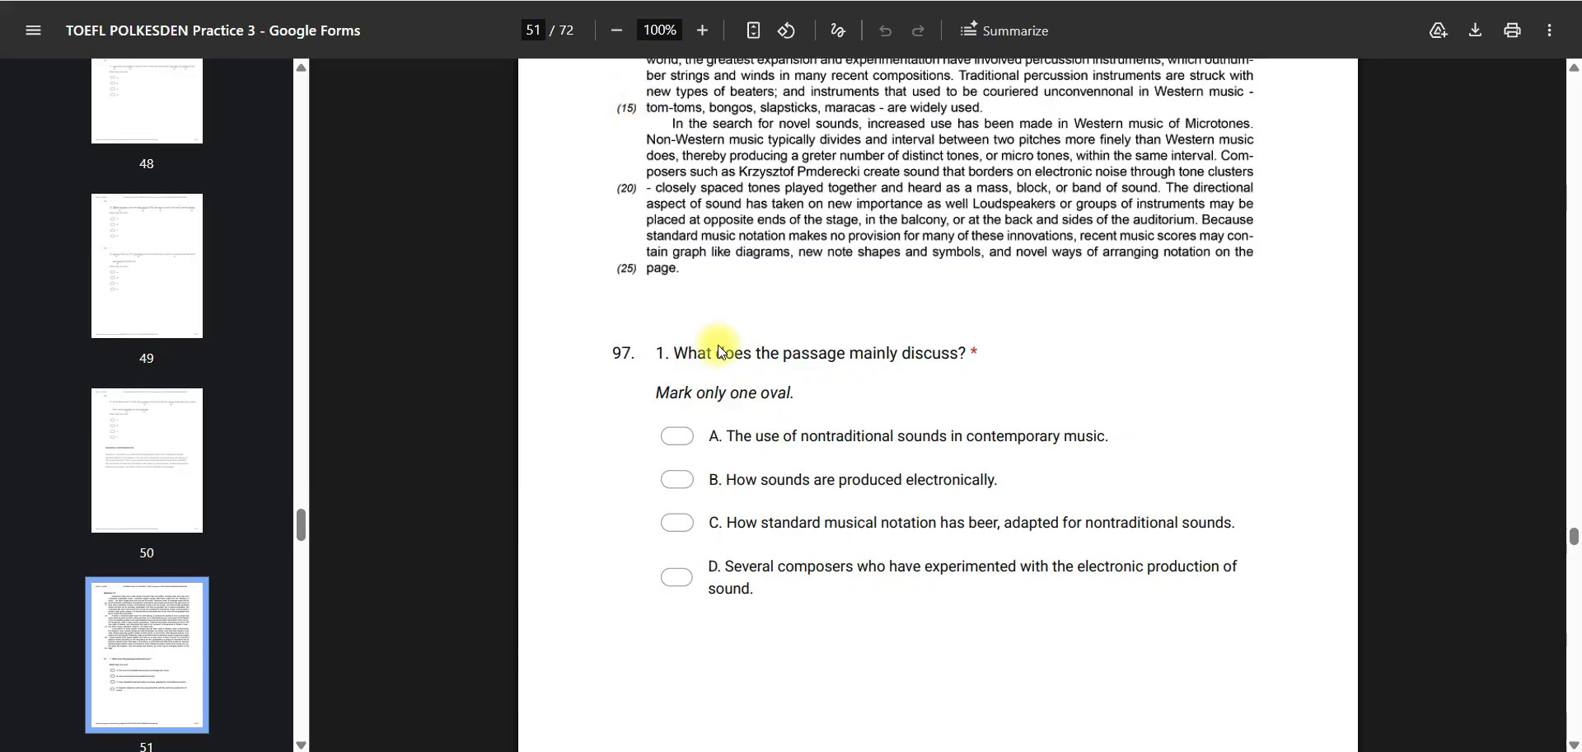
left_click_drag(676, 357, 970, 369)
key("ctrl+c")
left_click(305, 1)
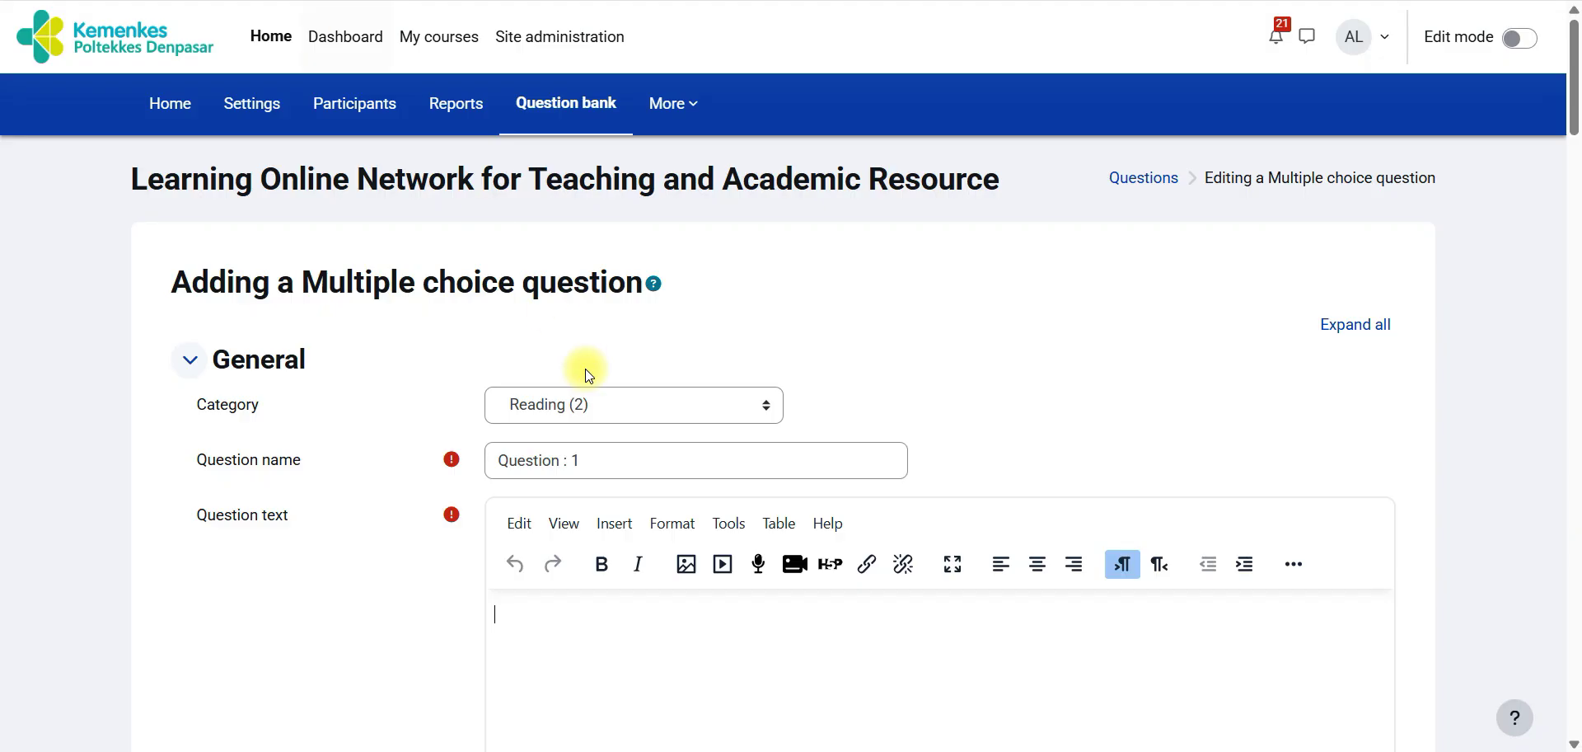
left_click(561, 716)
key("ctrl+v")
Step: Copy answer A, "The use of nontraditional sounds in contemporary music", from the PDF into Choice 1
key("ctrl+Tab")
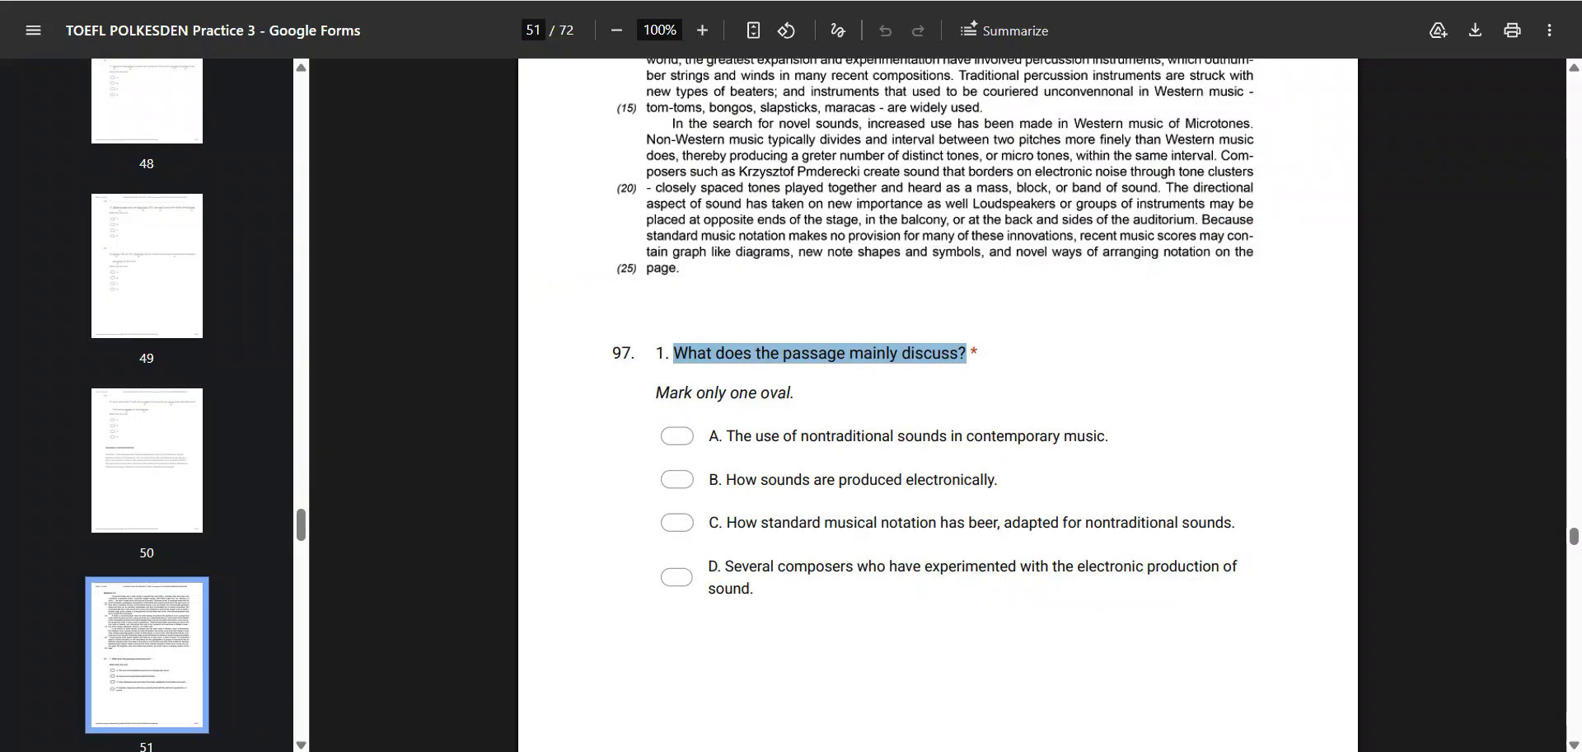
left_click_drag(726, 435, 1113, 431)
key("ctrl+c")
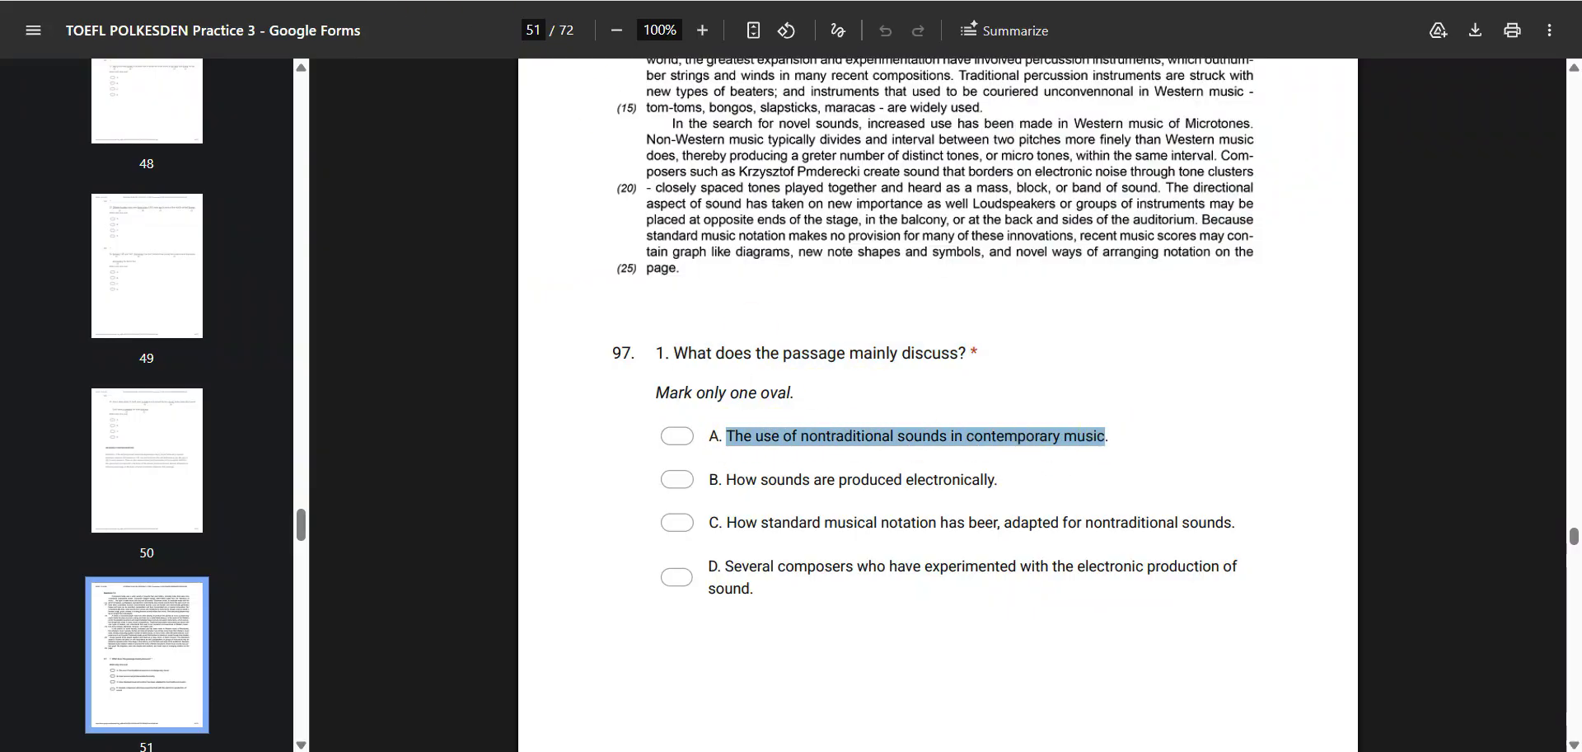
key("ctrl+Tab")
left_click_drag(1574, 94, 1574, 267)
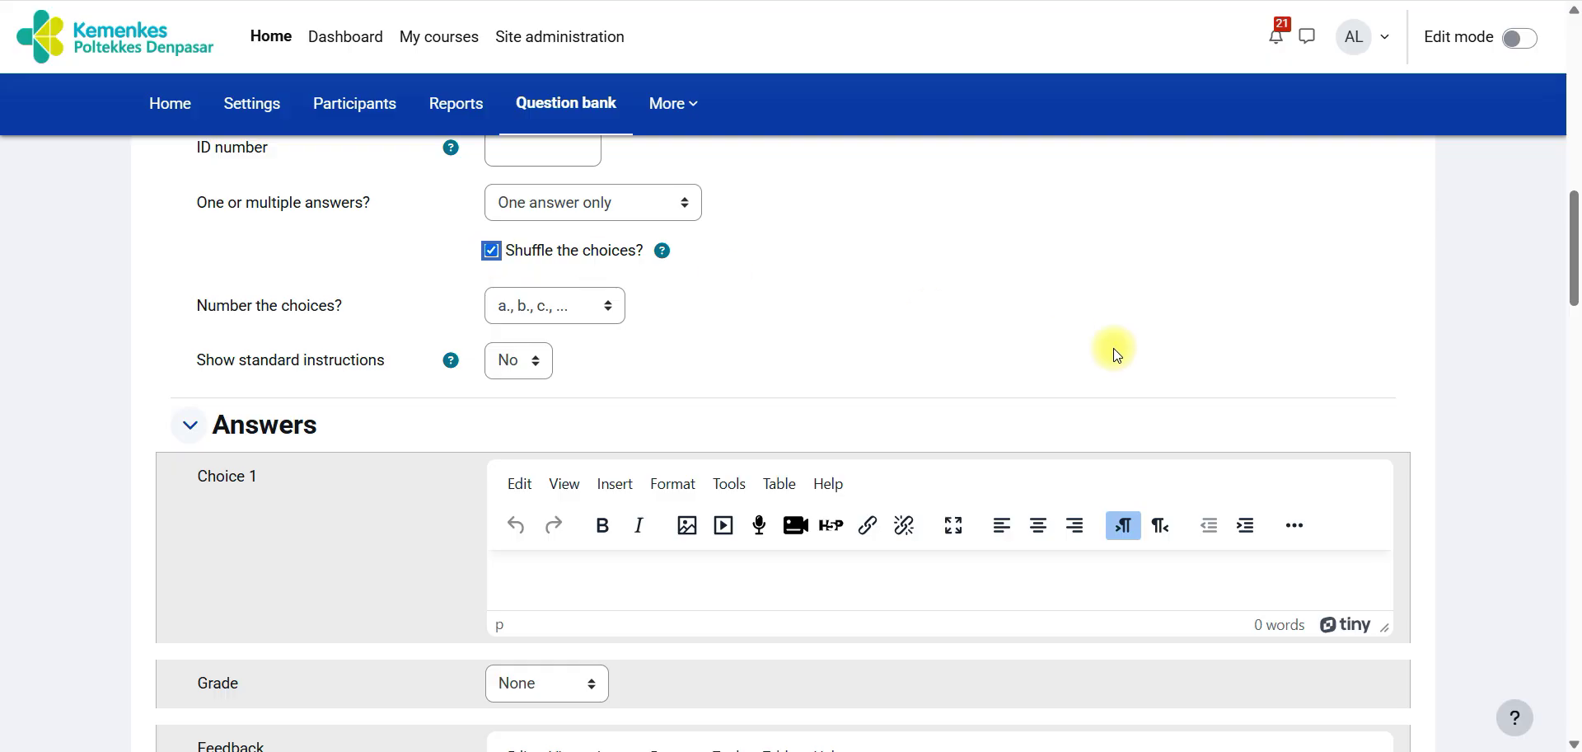
scroll(1574, 292, "down", 1)
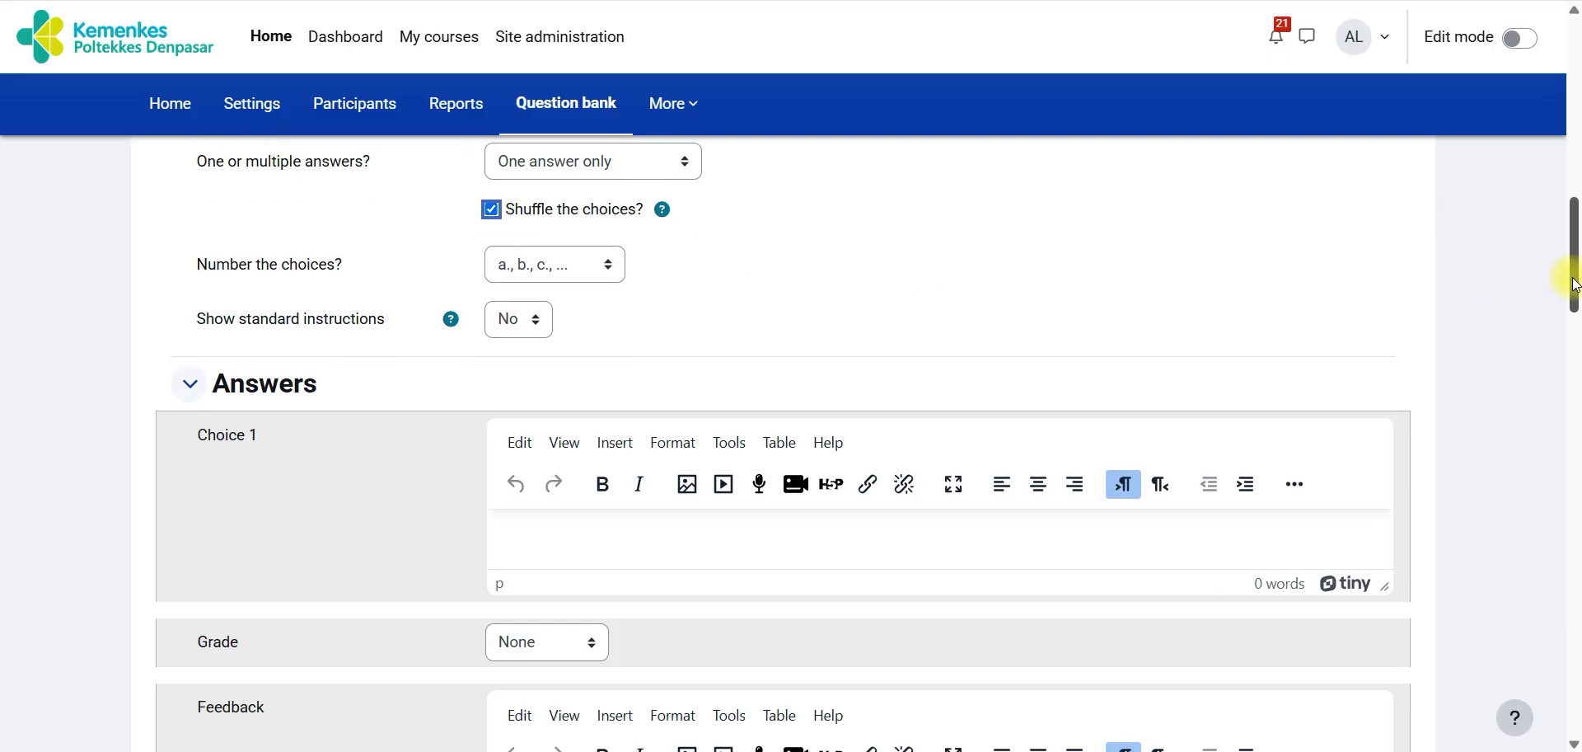
left_click(601, 545)
key("ctrl+v")
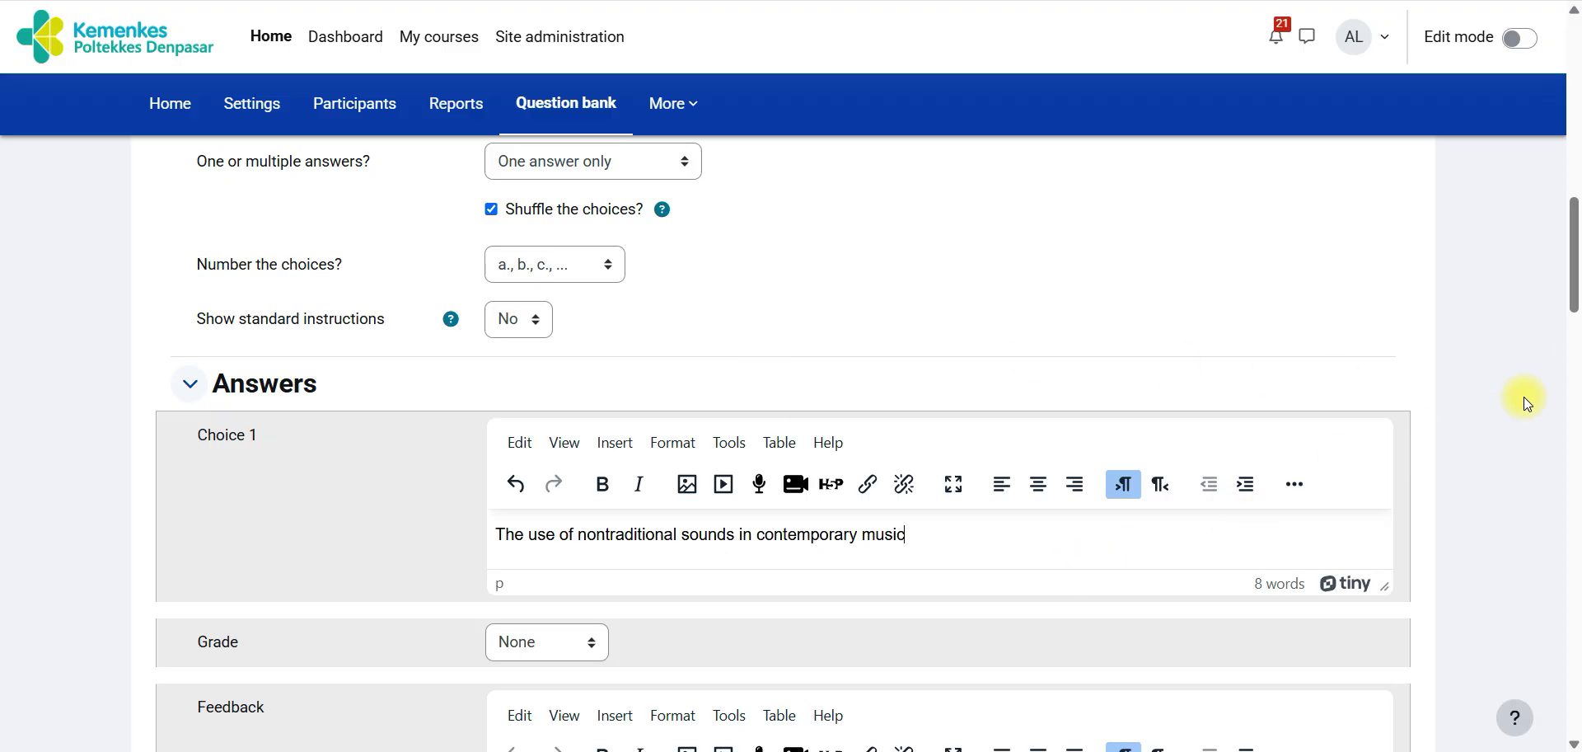
scroll(1575, 251, "down", 3)
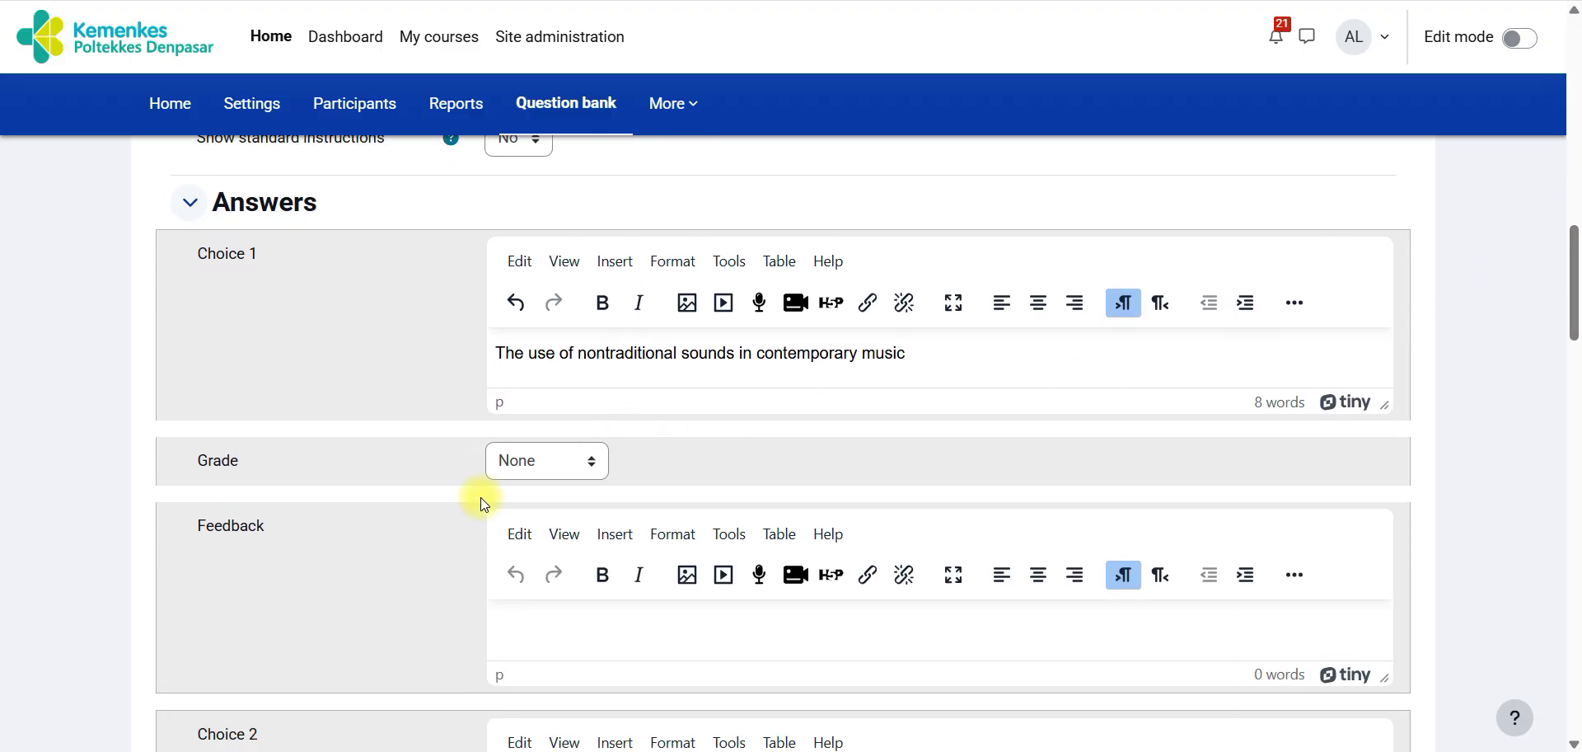
Step: Set Choice 1's grade to 100% and copy answer B, "How sounds are produced electronically.", from the PDF into Choice 2
left_click(575, 463)
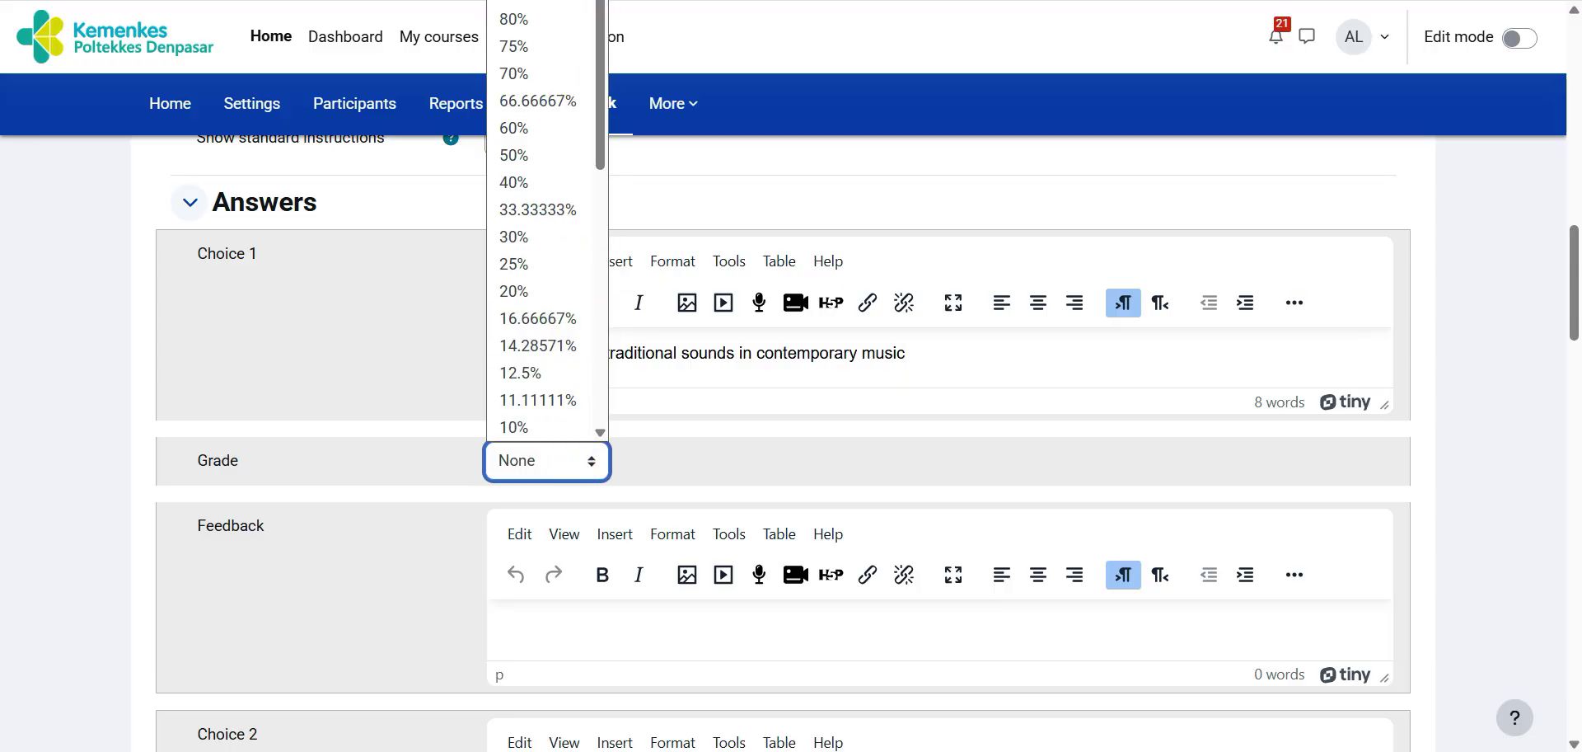
left_click(528, 0)
key("alt+Tab")
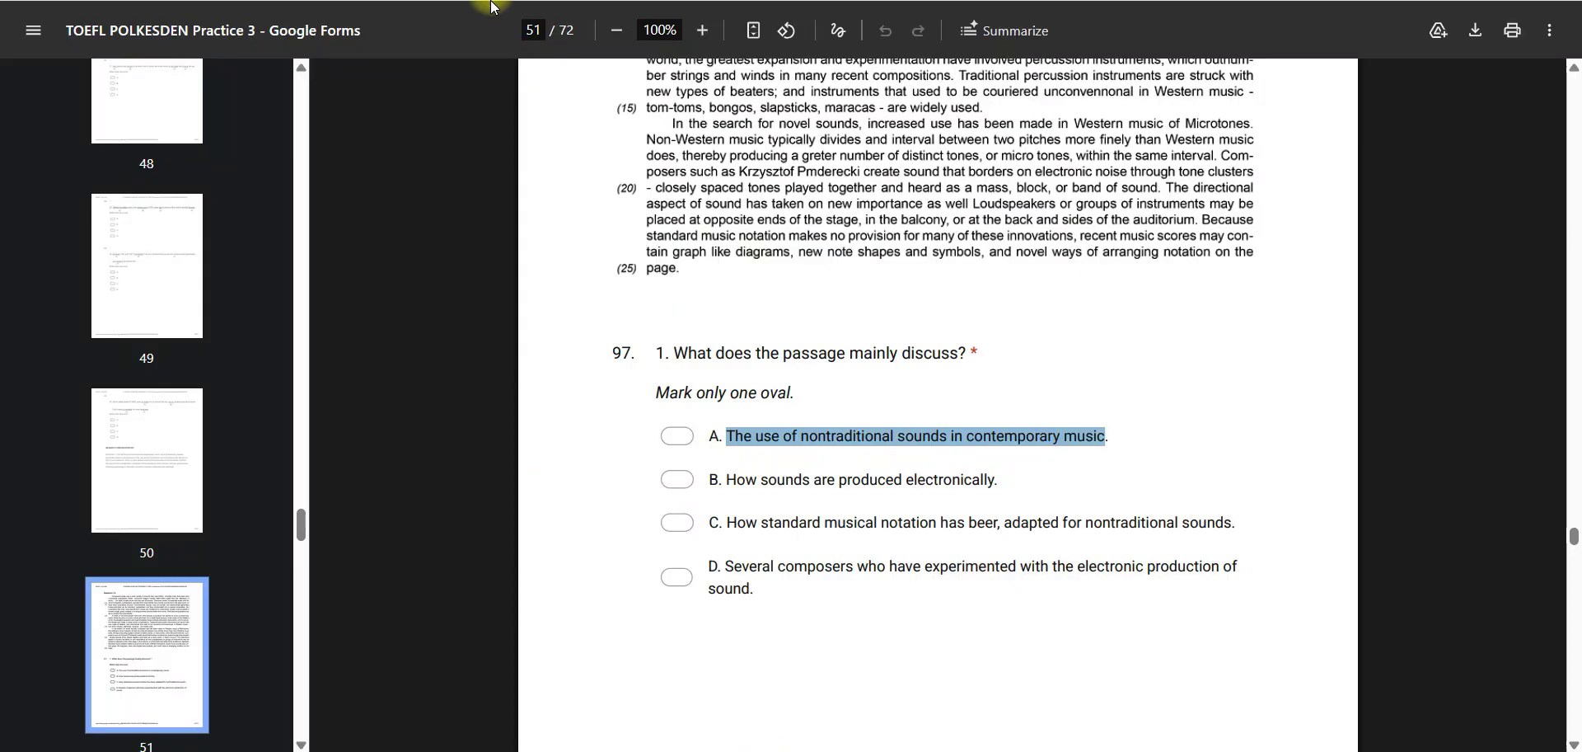
scroll(729, 221, "down", 1)
left_click_drag(725, 438, 1046, 439)
key("ctrl+c")
key("alt+Tab")
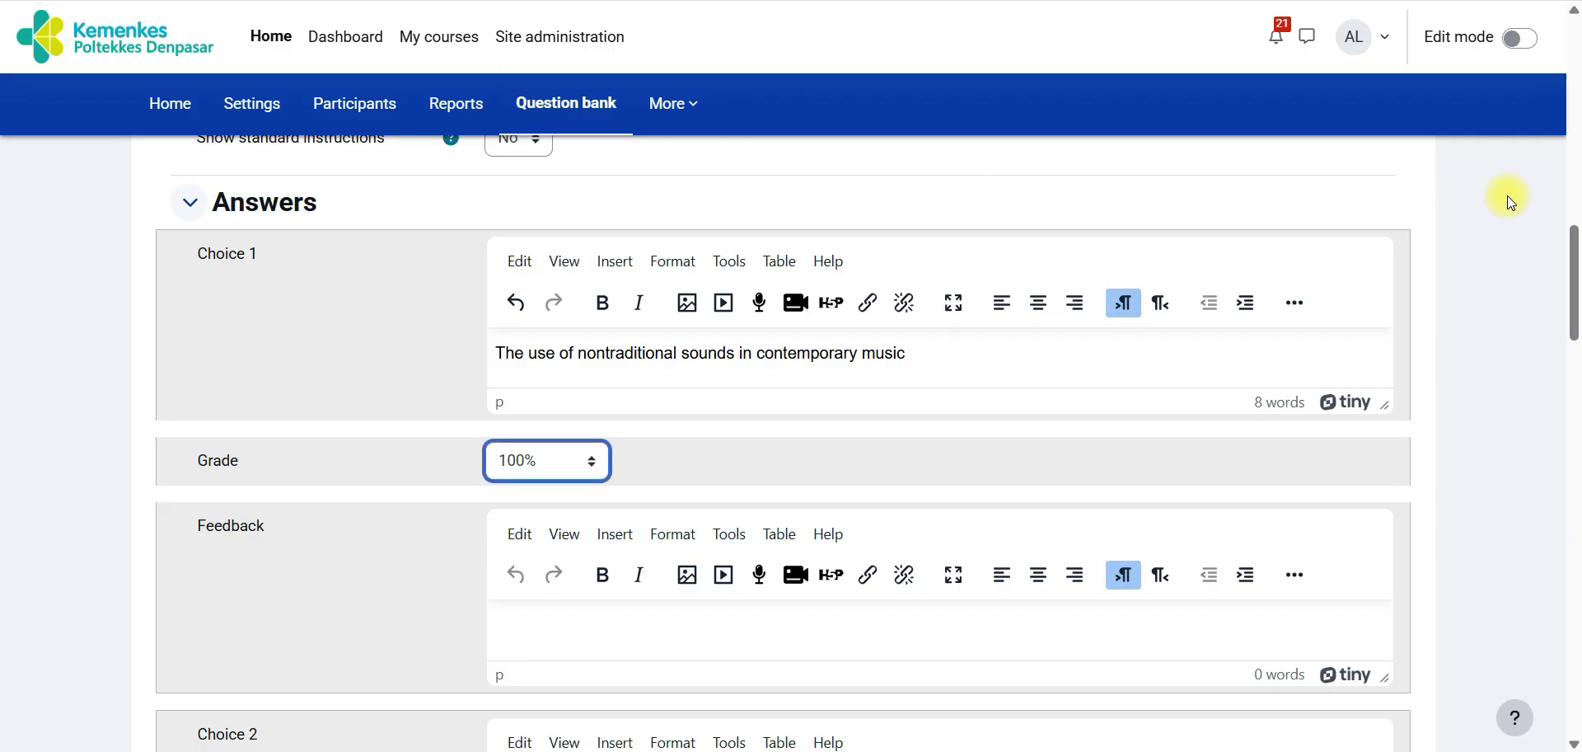
scroll(1574, 280, "down", 4)
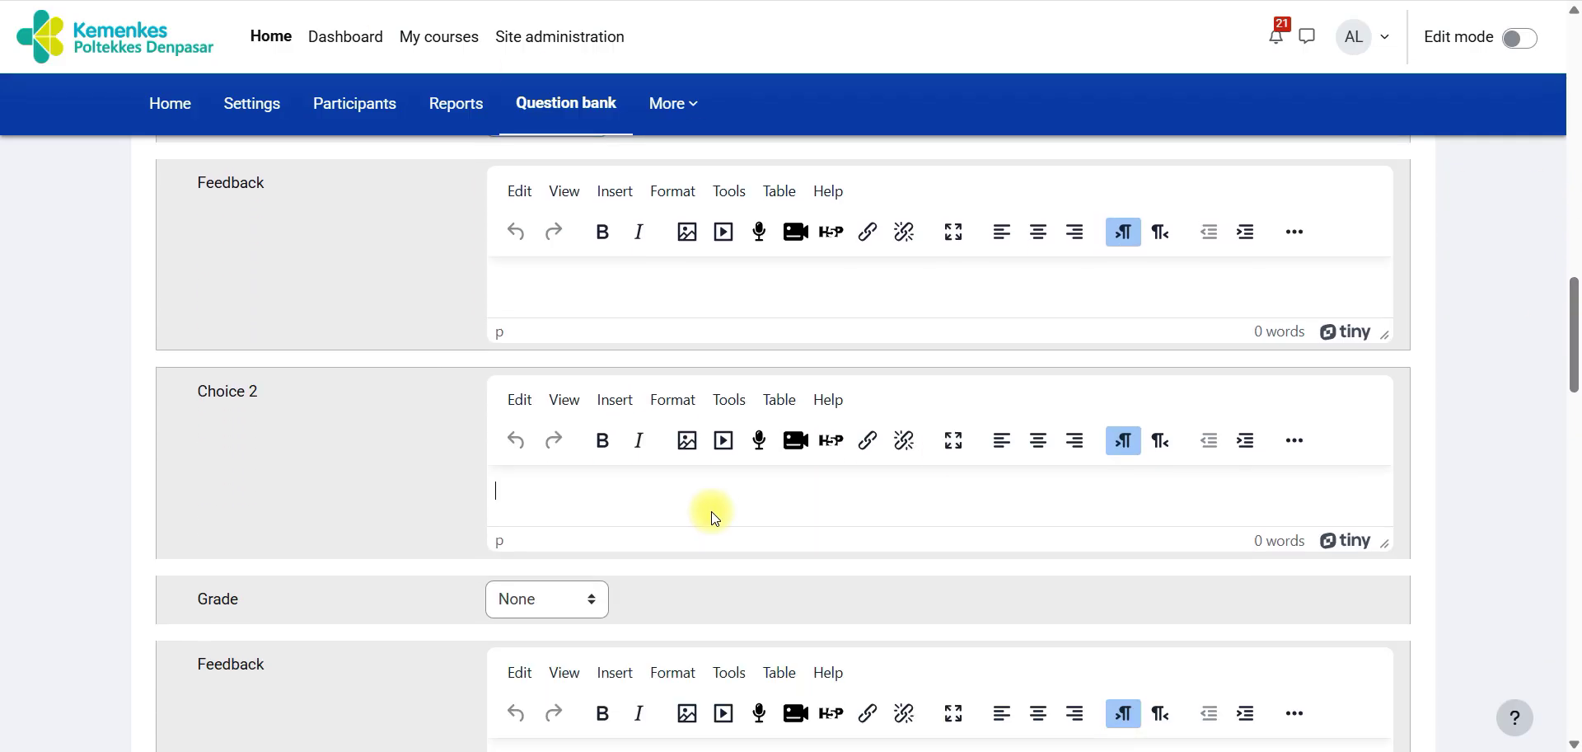
key("ctrl+v")
Step: Copy answer C, "How standard musical notation has beer, adapted for nontraditional sounds", from the PDF into Choice 3
key("alt+Tab")
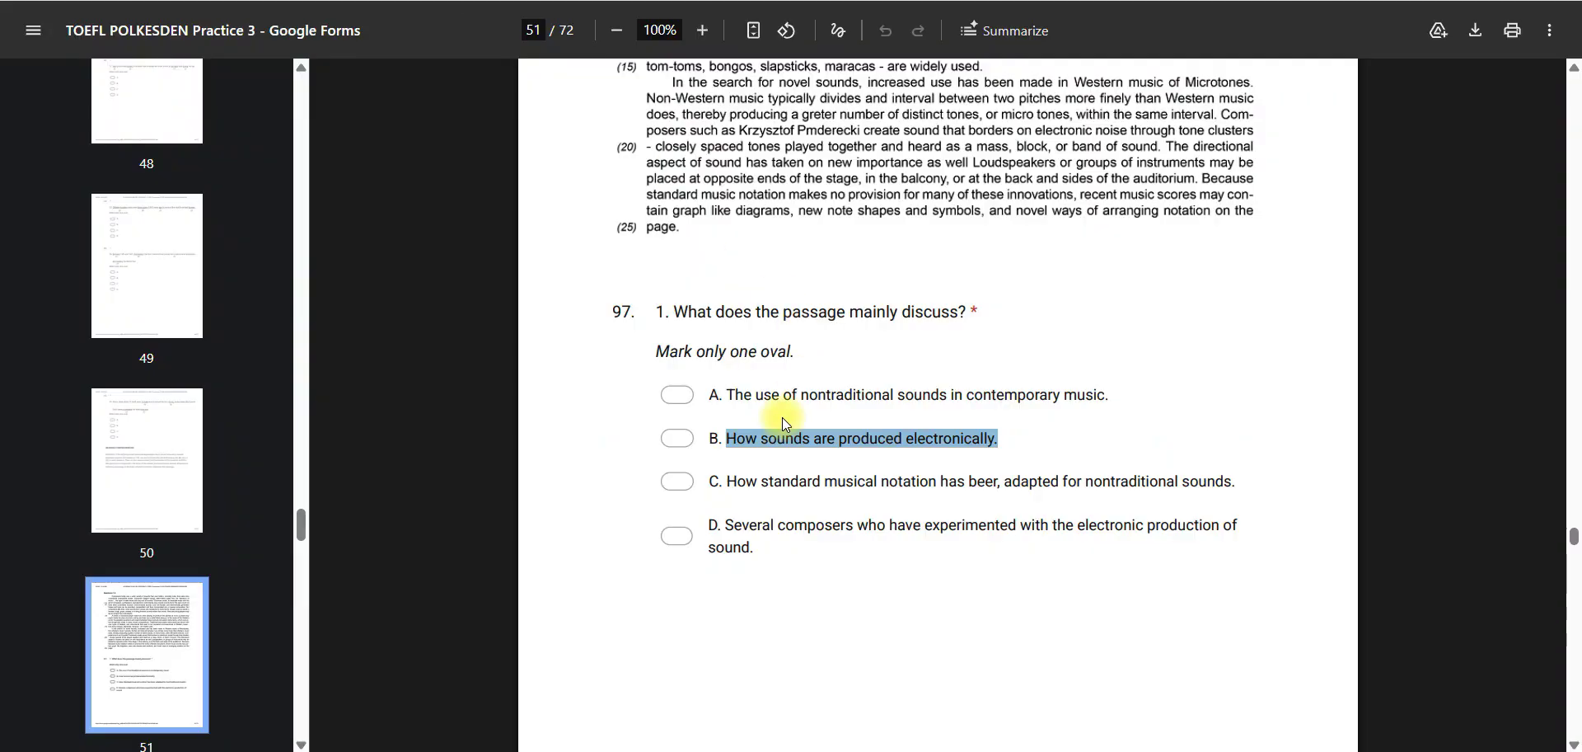
left_click_drag(730, 481, 1232, 476)
key("ctrl+c")
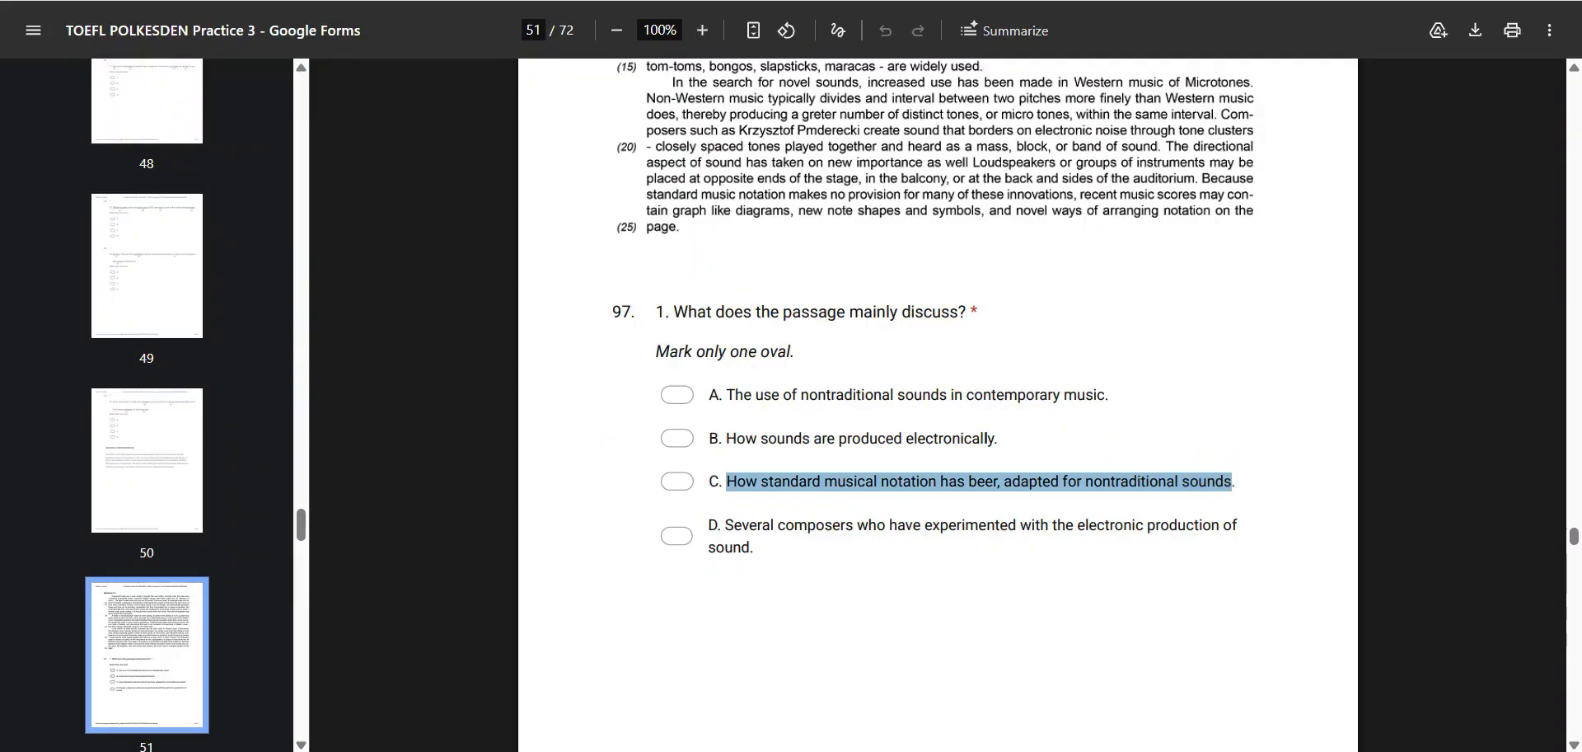
key("alt+Tab")
left_click_drag(1575, 299, 1575, 380)
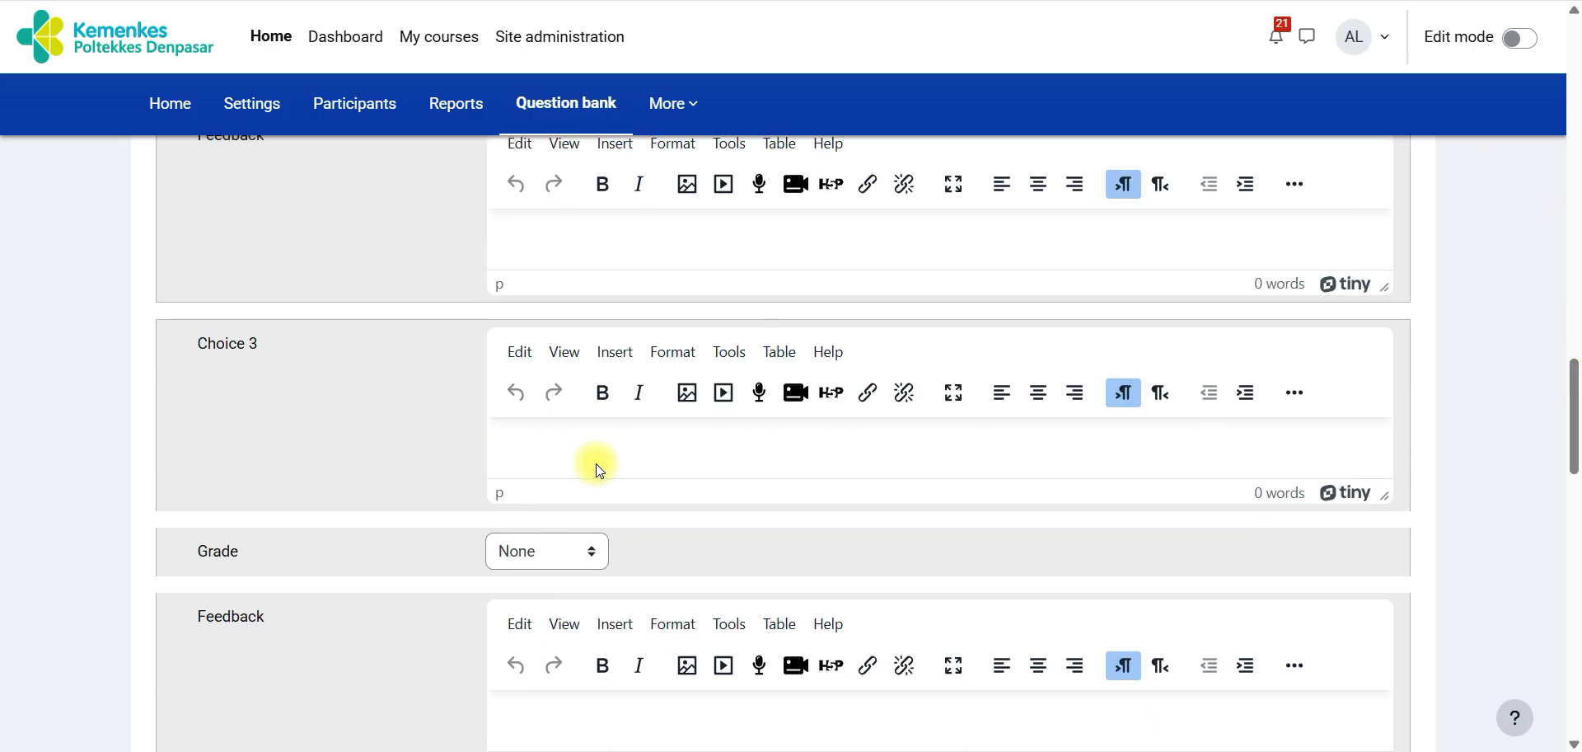
key("ctrl+v")
Step: Copy answer D, "Several composers who have experimented with the electronic production of sound.", from the PDF into Choice 4
key("alt+Tab")
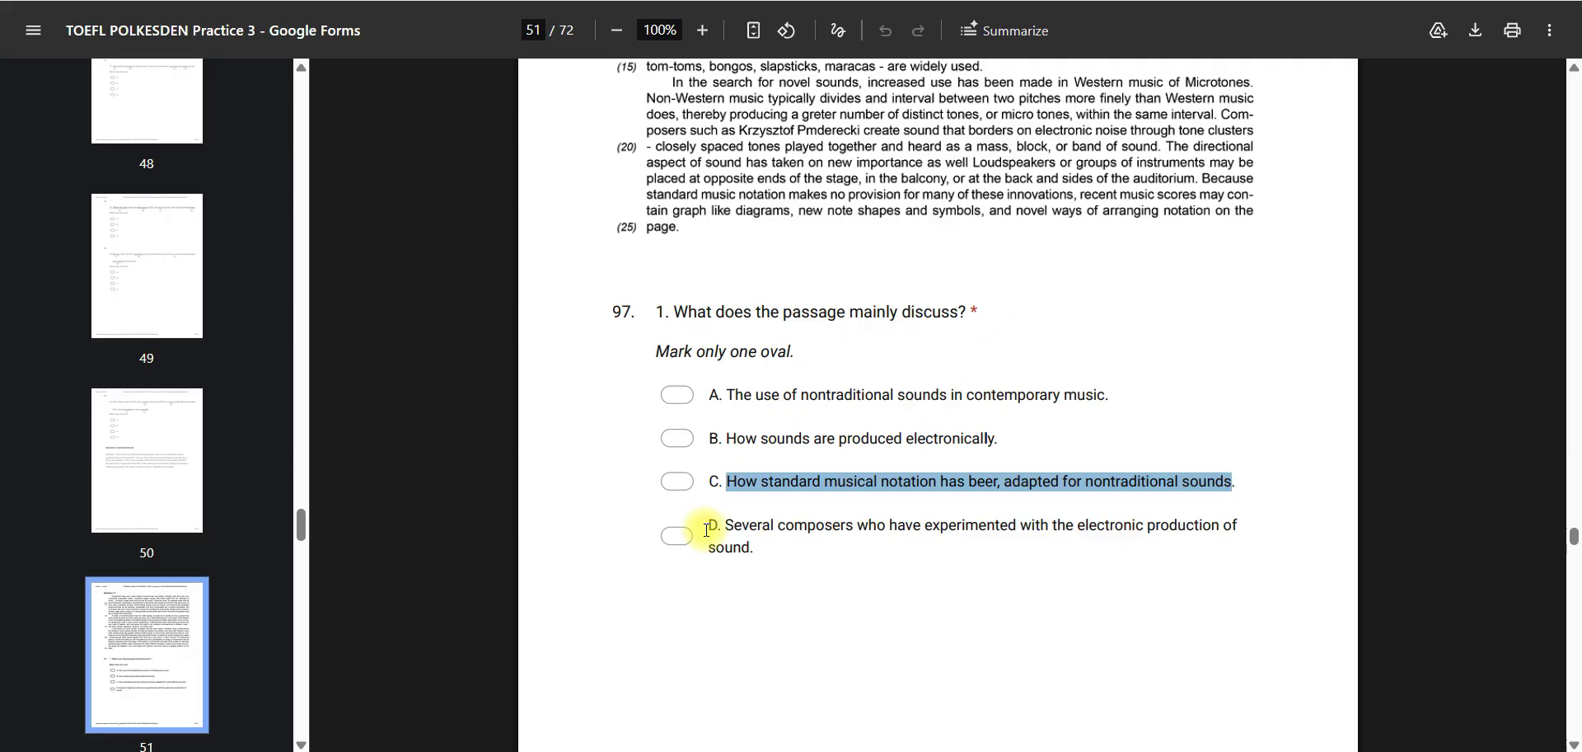
left_click_drag(728, 532, 773, 552)
key("ctrl+c")
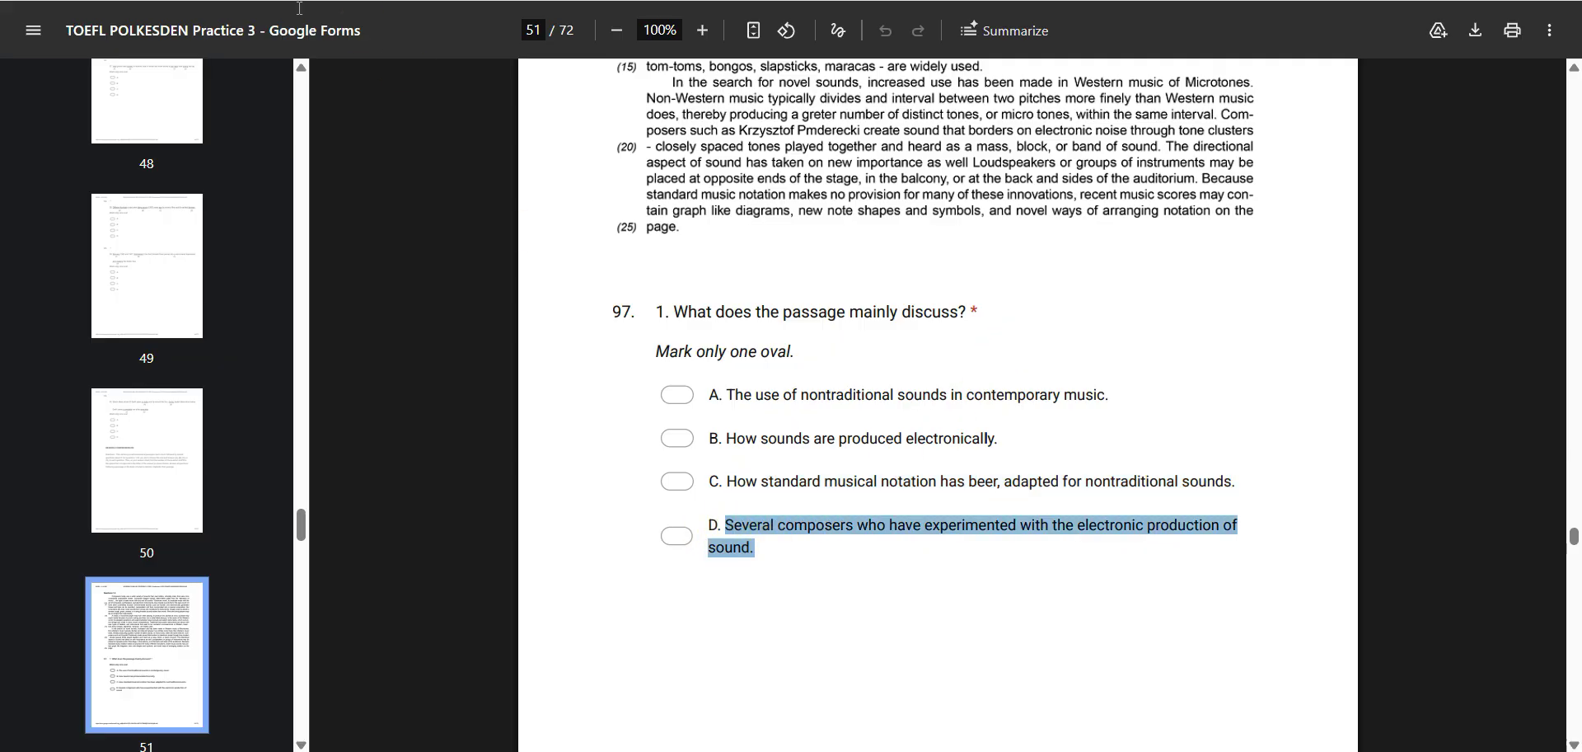
key("alt+Tab")
left_click_drag(1572, 442, 1576, 511)
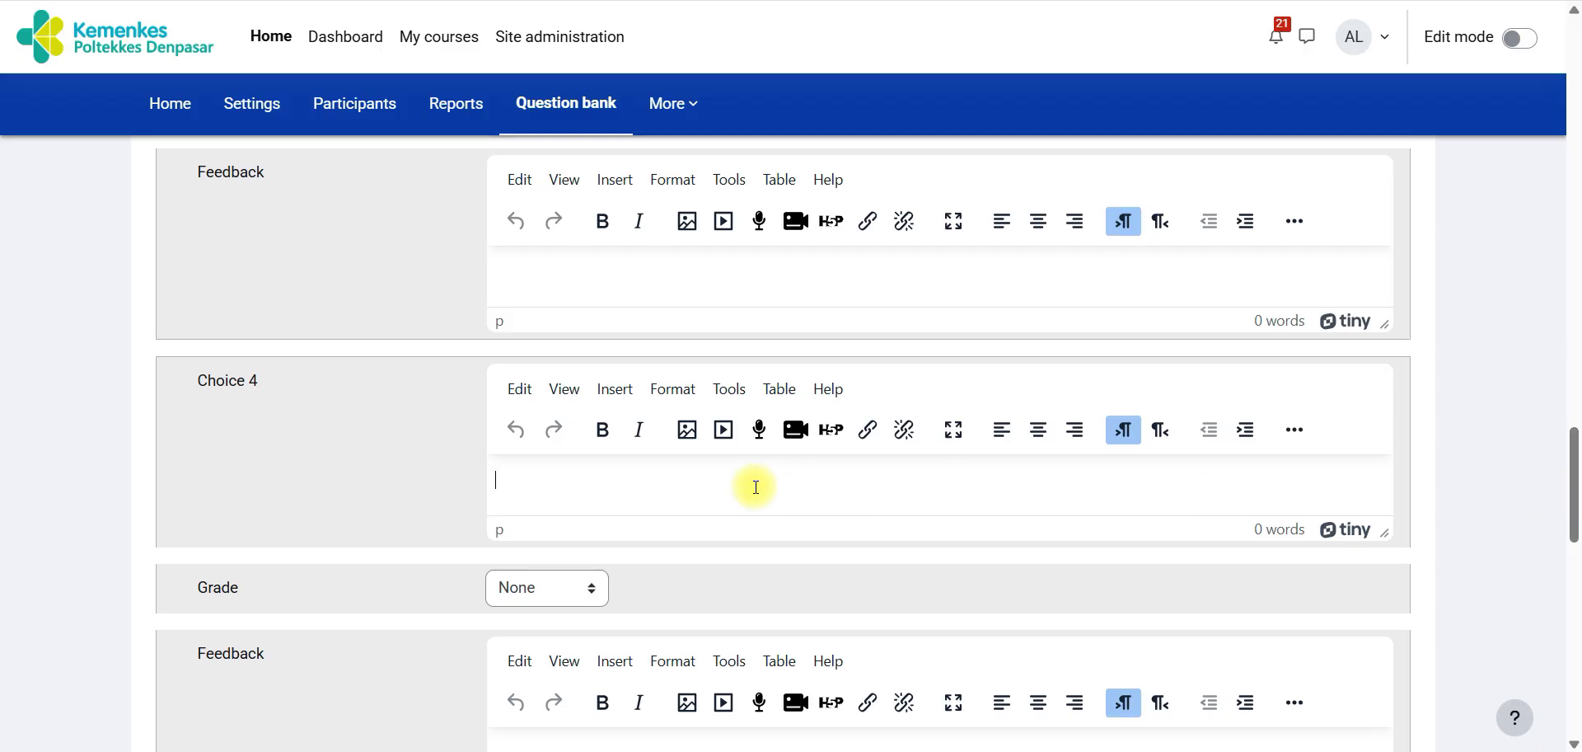
key("ctrl+v")
Step: Save the multiple-choice question and check its entry in the Reading category's question list
left_click_drag(1575, 441, 1576, 623)
scroll(1432, 614, "down", 2)
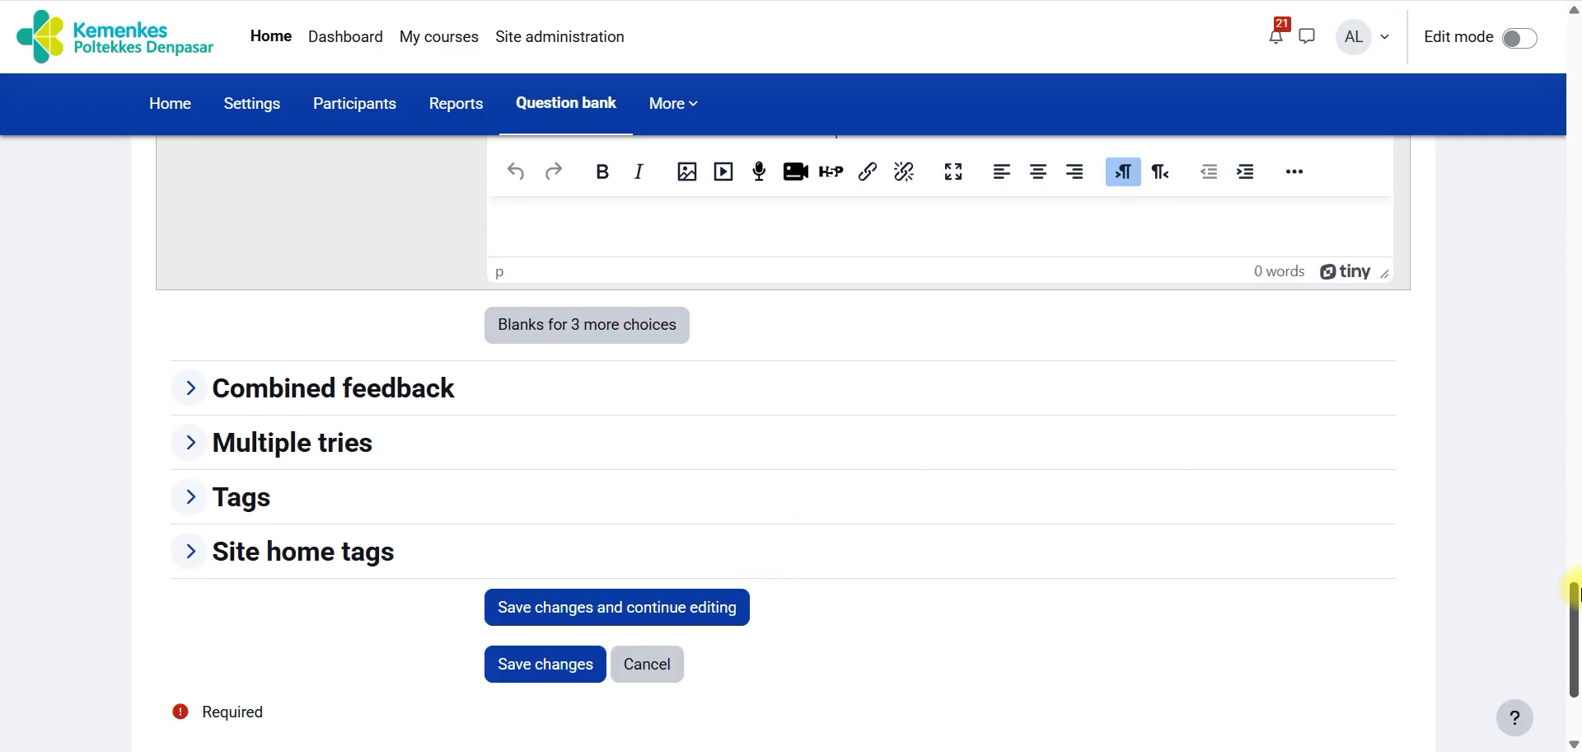
left_click(546, 607)
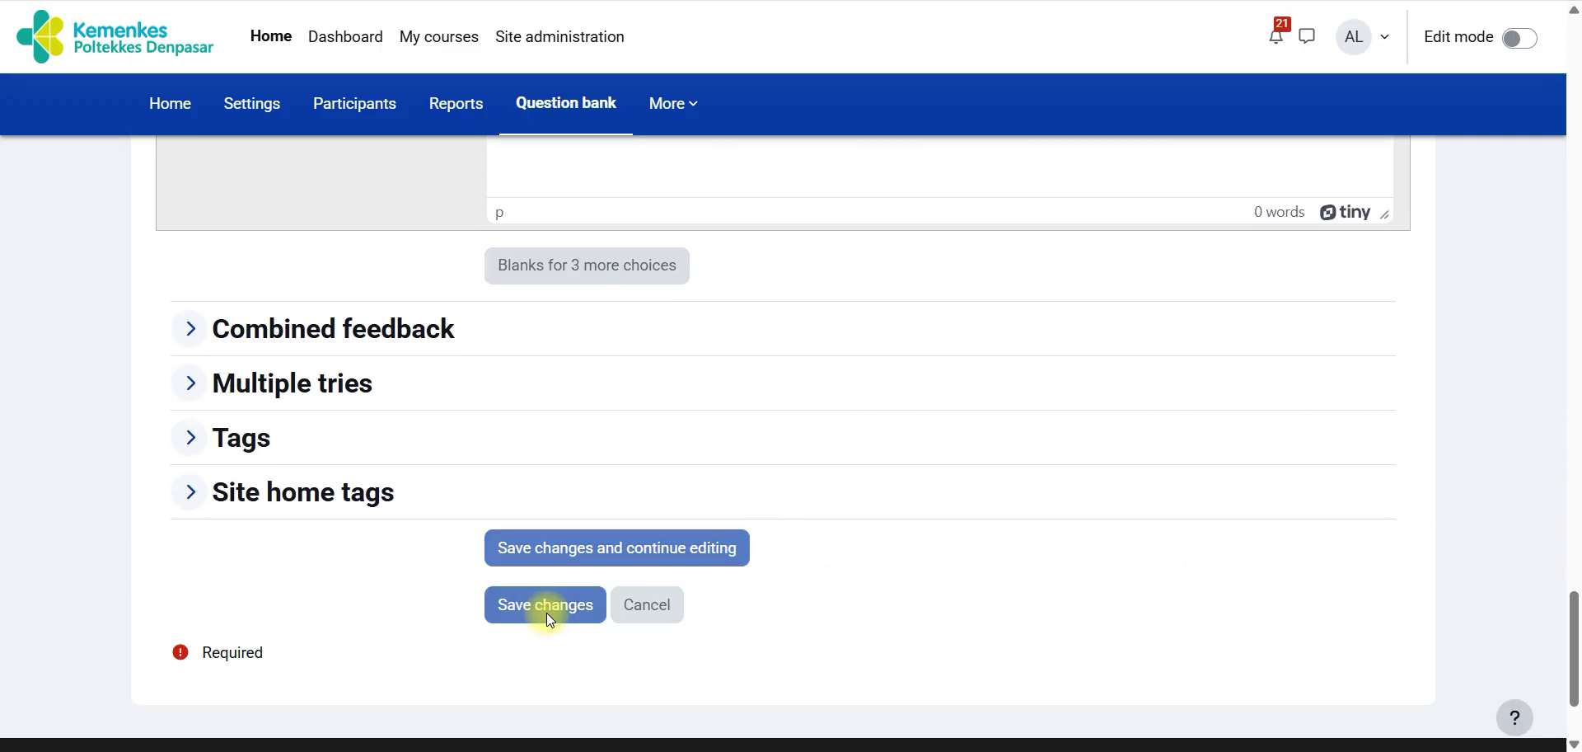
left_click_drag(1576, 193, 1574, 524)
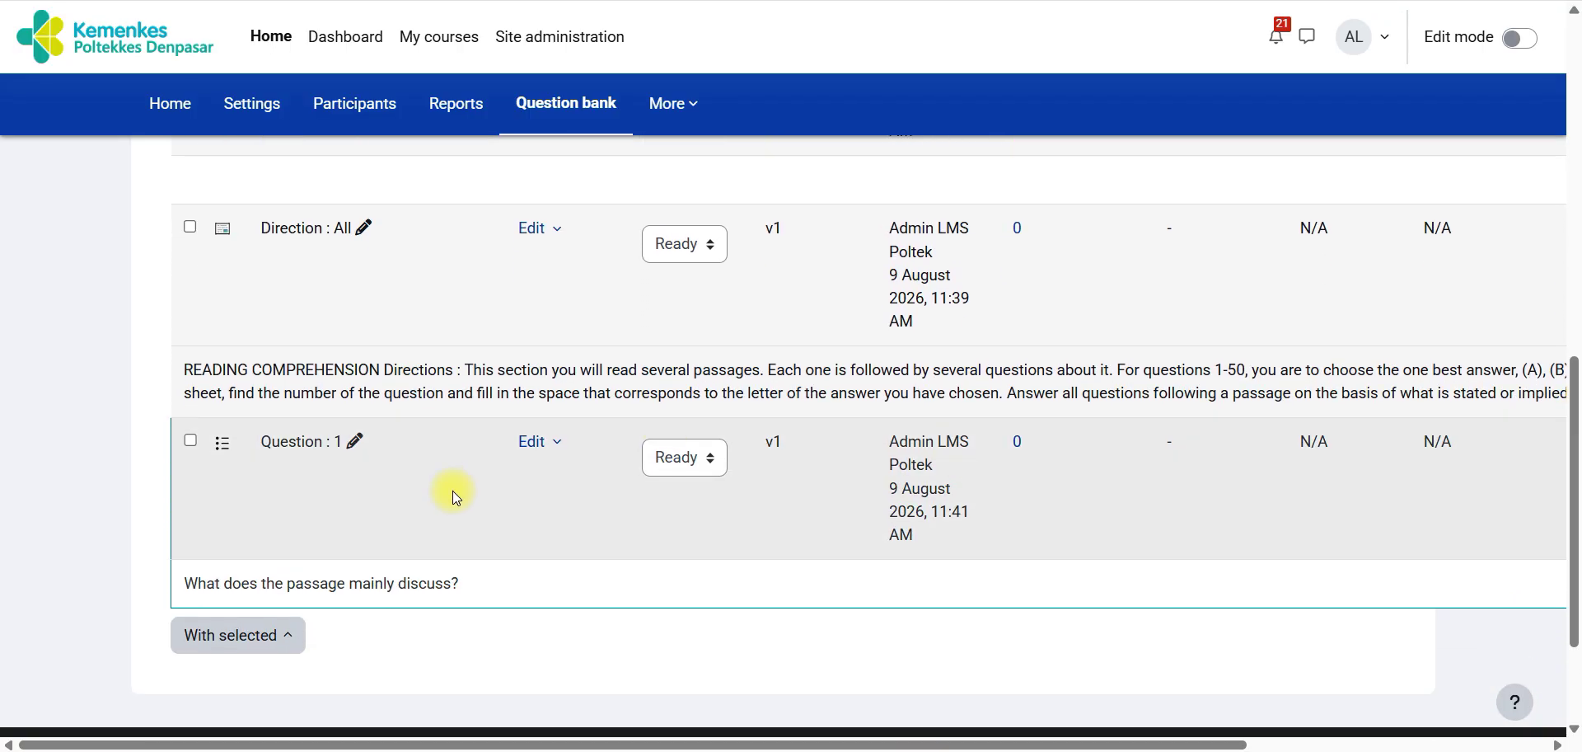
Step: Look through the remaining reading passages and questions in the PDF, from item 97 to the end of the document
key("alt+Tab")
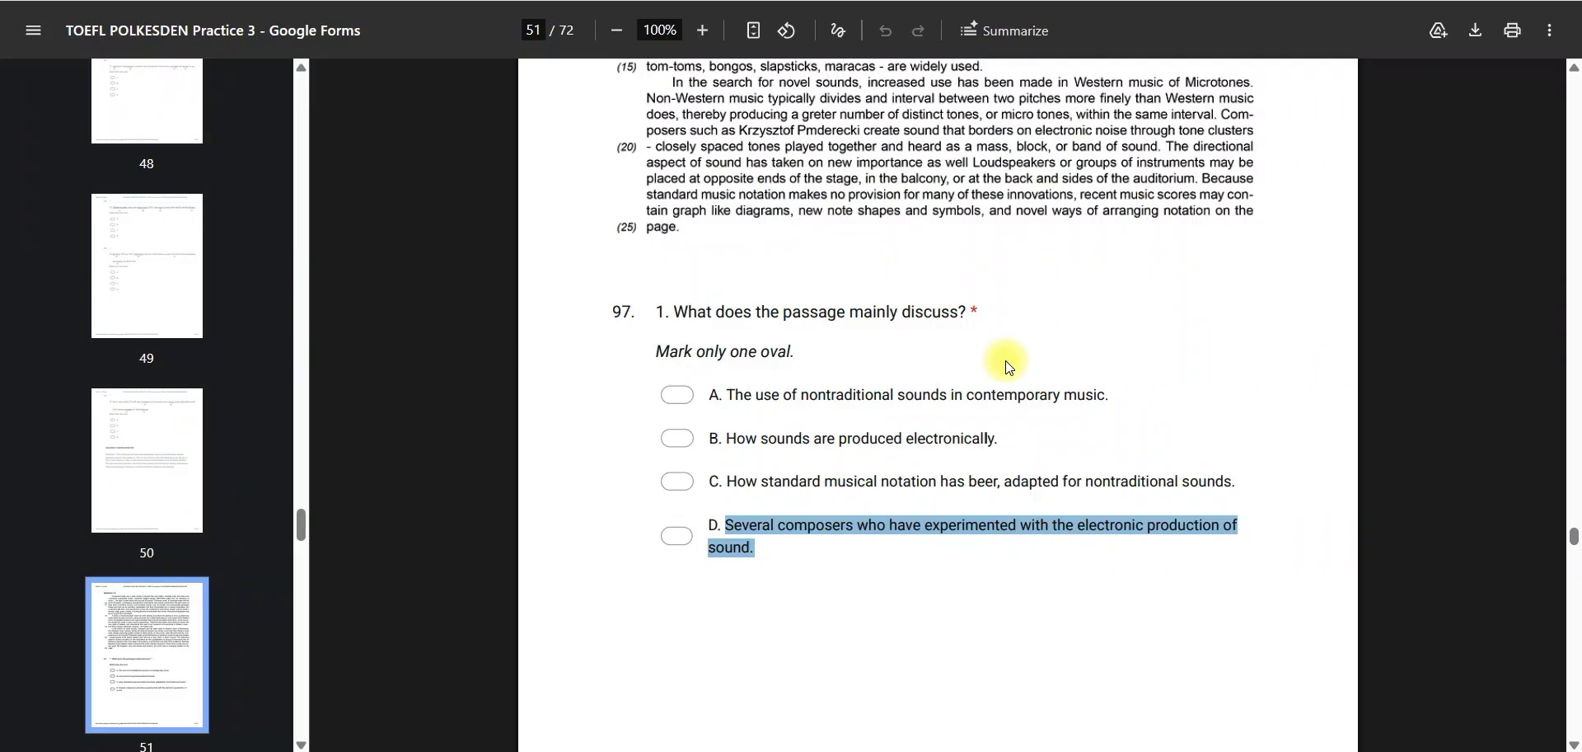
scroll(1006, 359, "down", 10)
scroll(1009, 366, "down", 15)
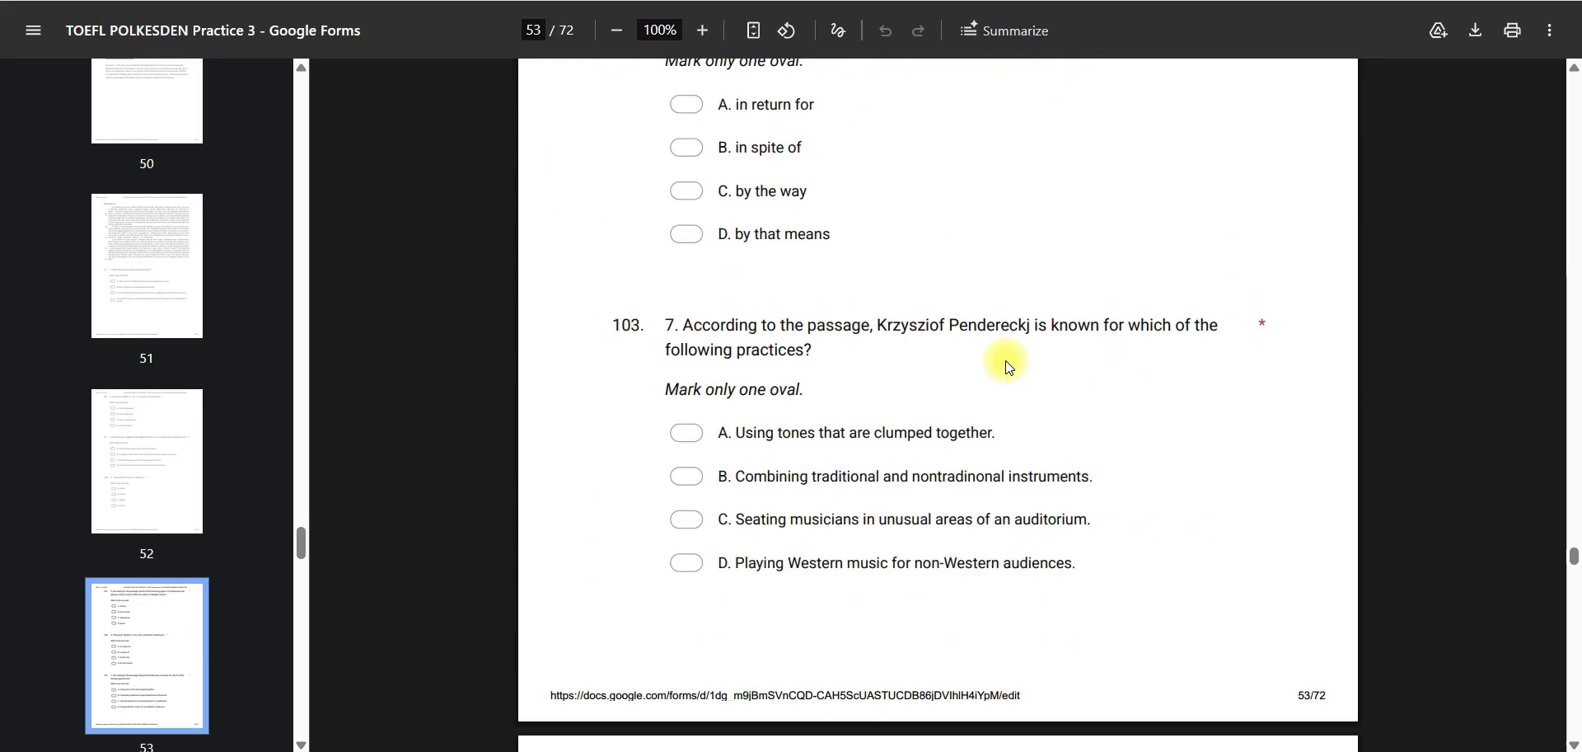
scroll(1008, 366, "down", 15)
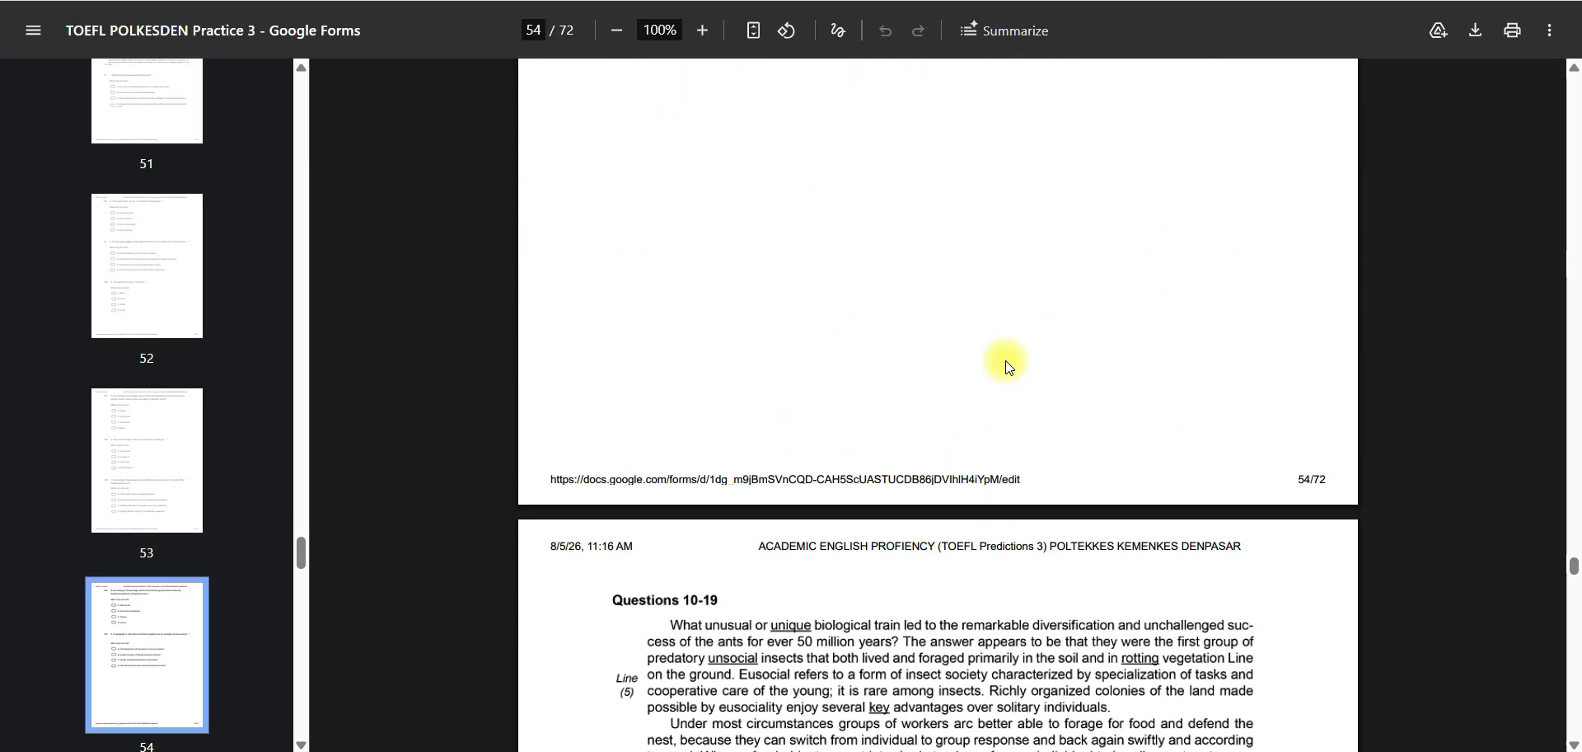
scroll(1005, 359, "down", 15)
scroll(1005, 359, "down", 15)
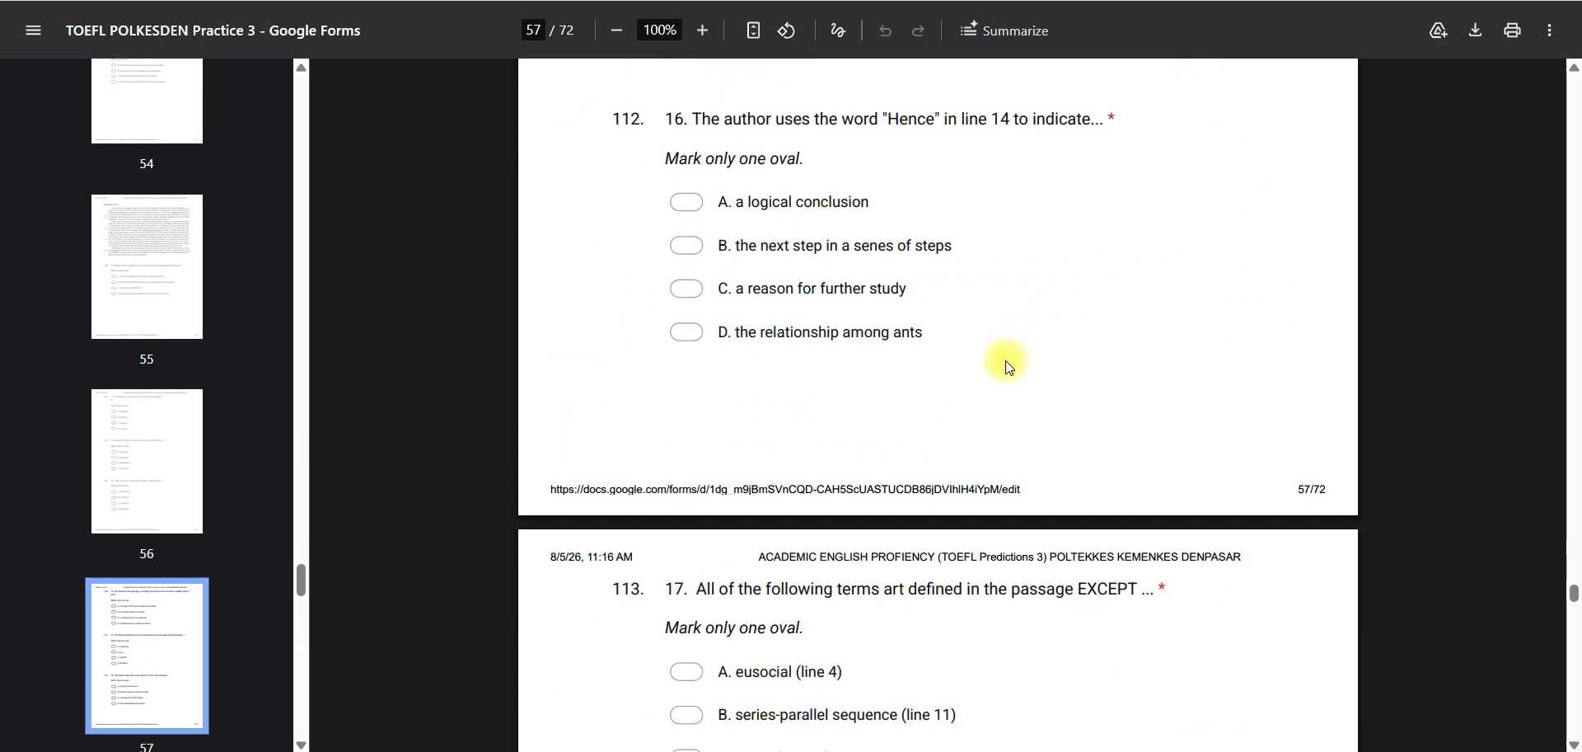
scroll(1006, 359, "down", 15)
scroll(1006, 363, "down", 15)
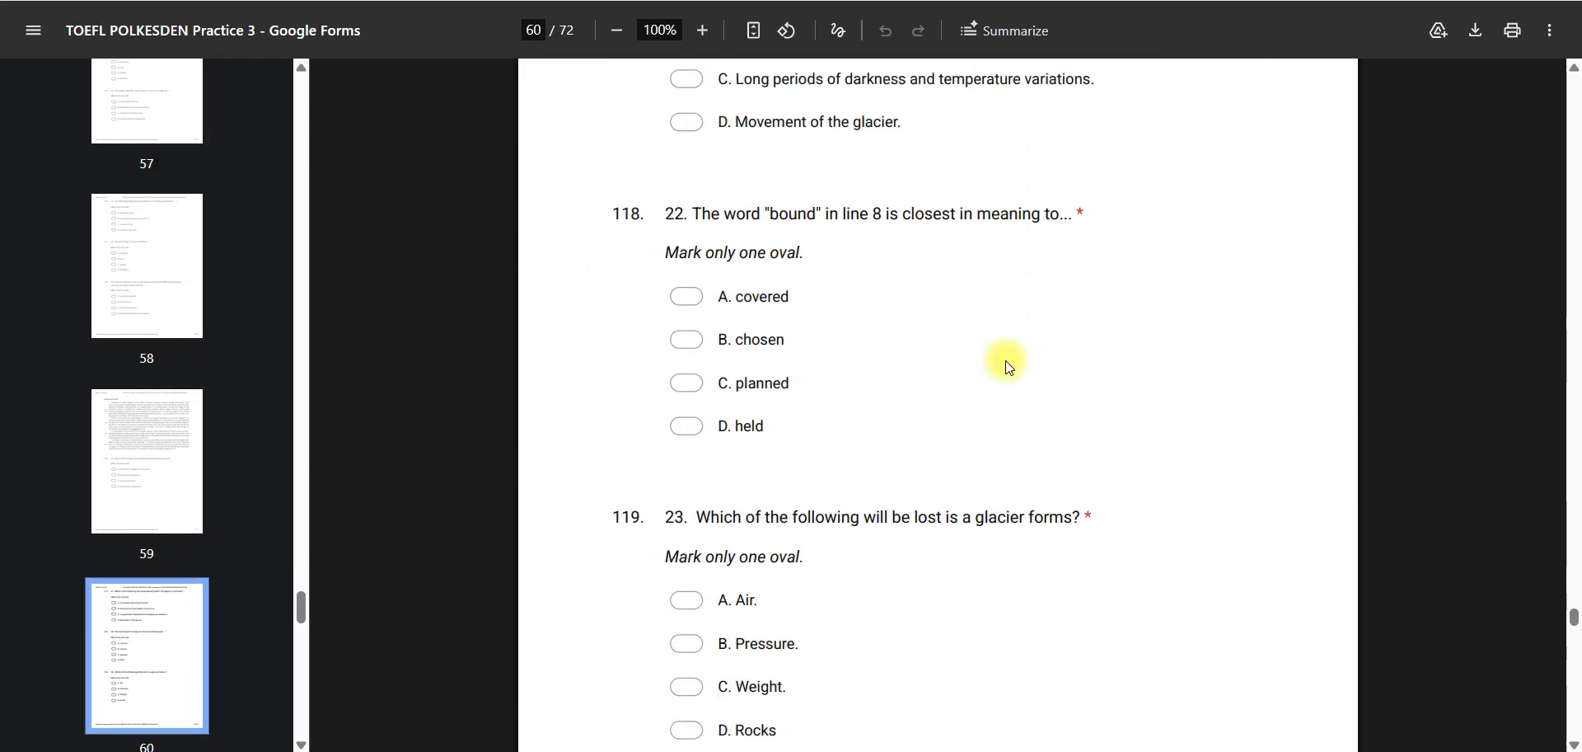
scroll(1006, 362, "down", 15)
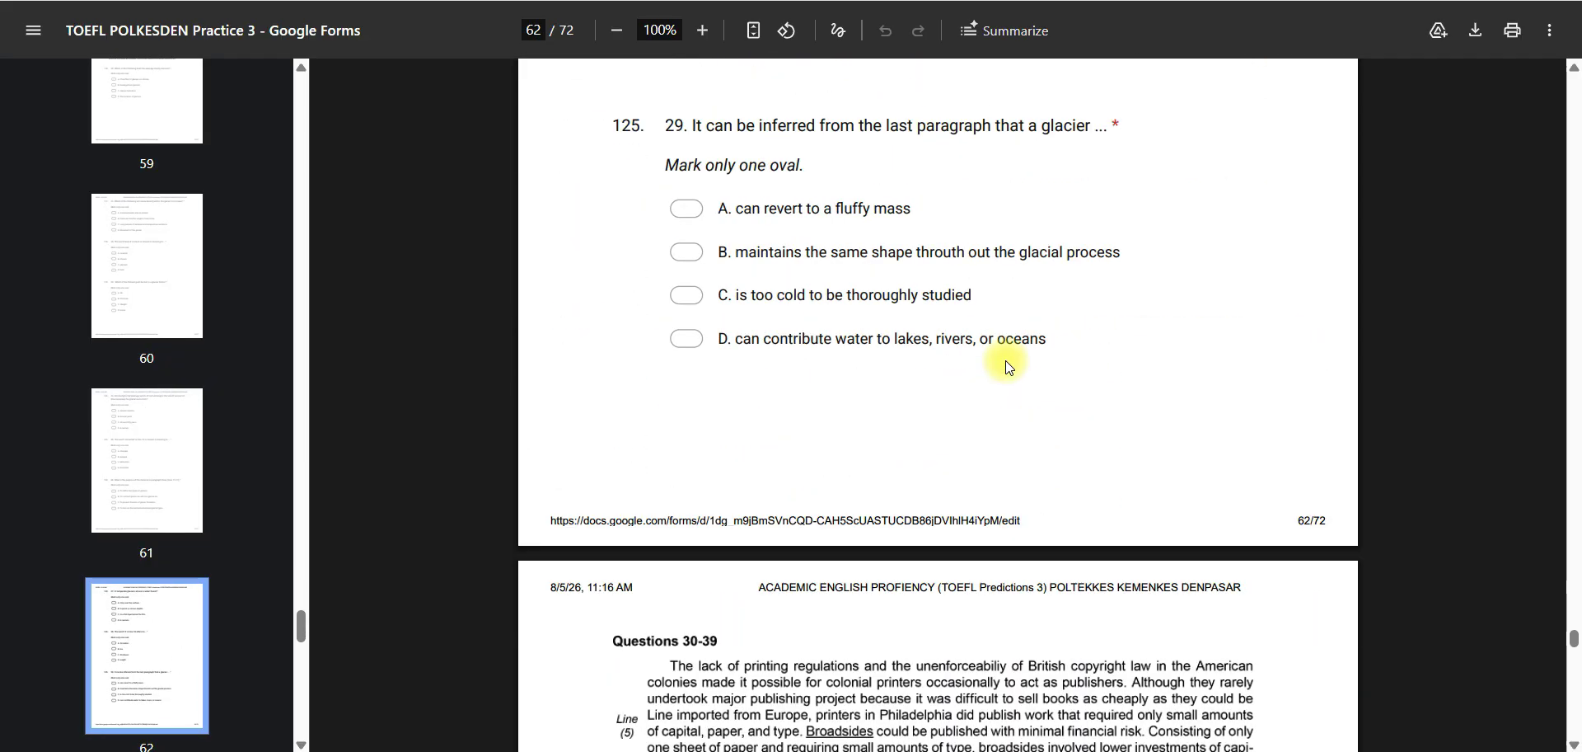
scroll(1010, 367, "down", 15)
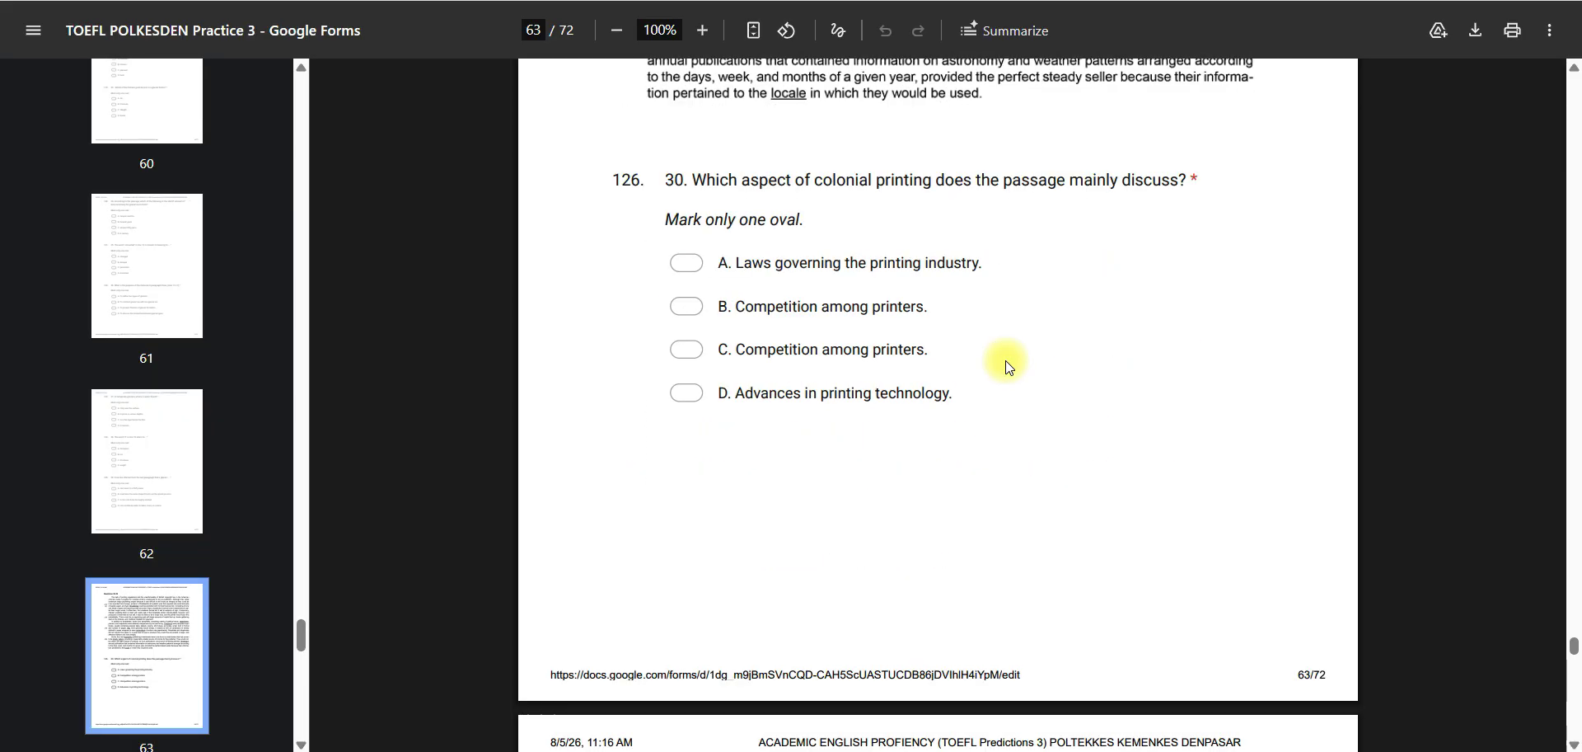
scroll(1009, 367, "down", 15)
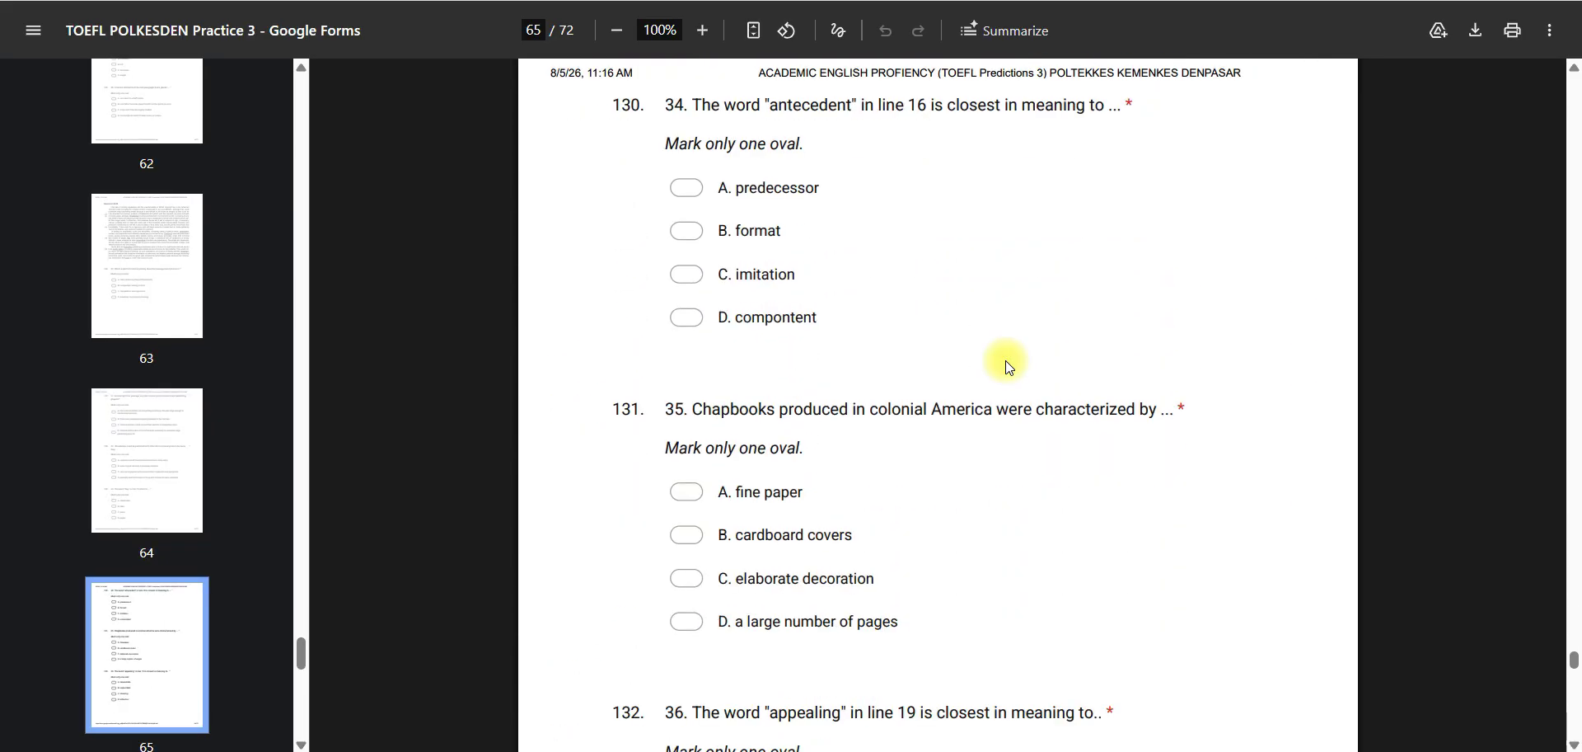
scroll(1010, 367, "down", 15)
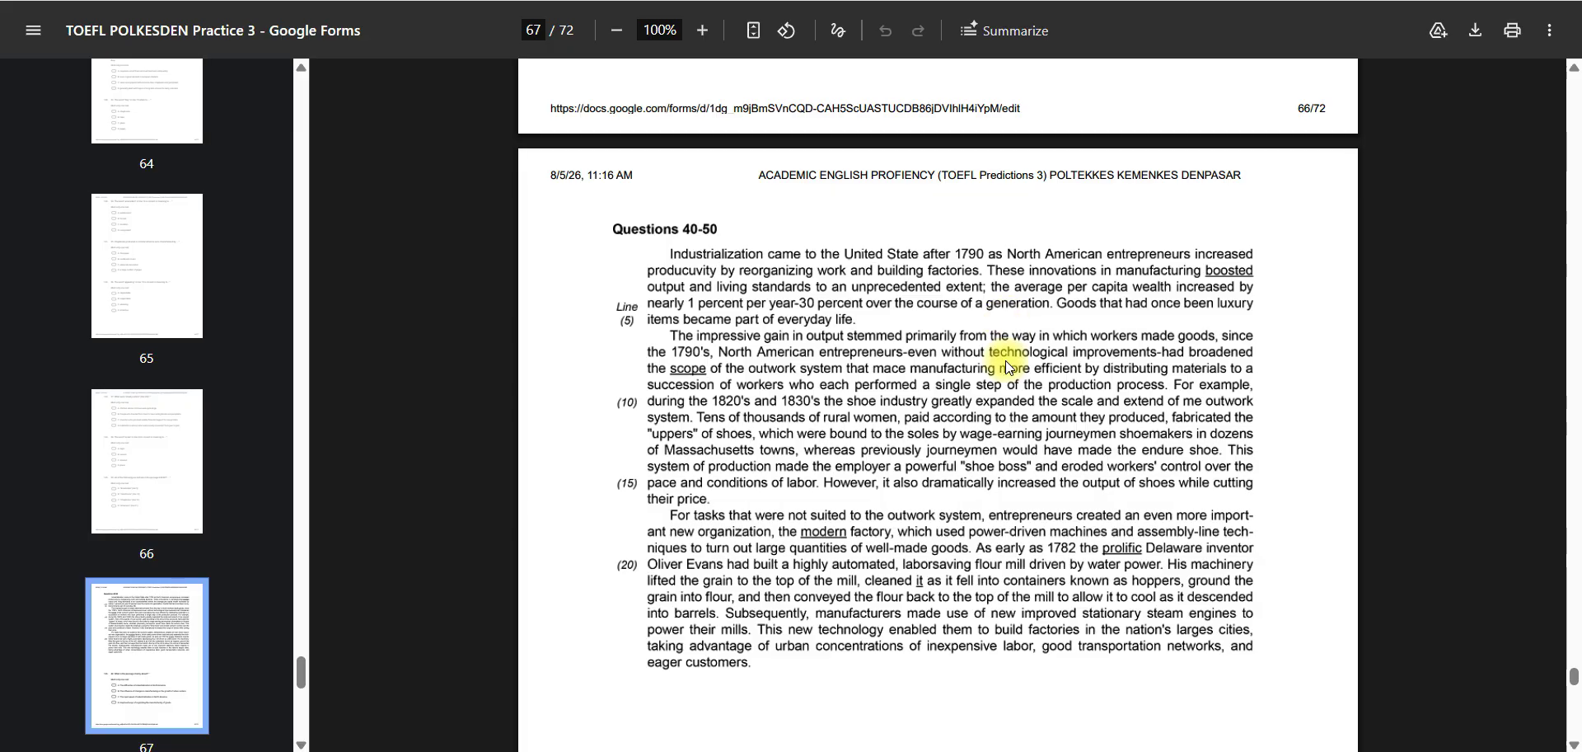
scroll(1007, 367, "down", 15)
scroll(1009, 367, "down", 15)
scroll(1008, 367, "down", 15)
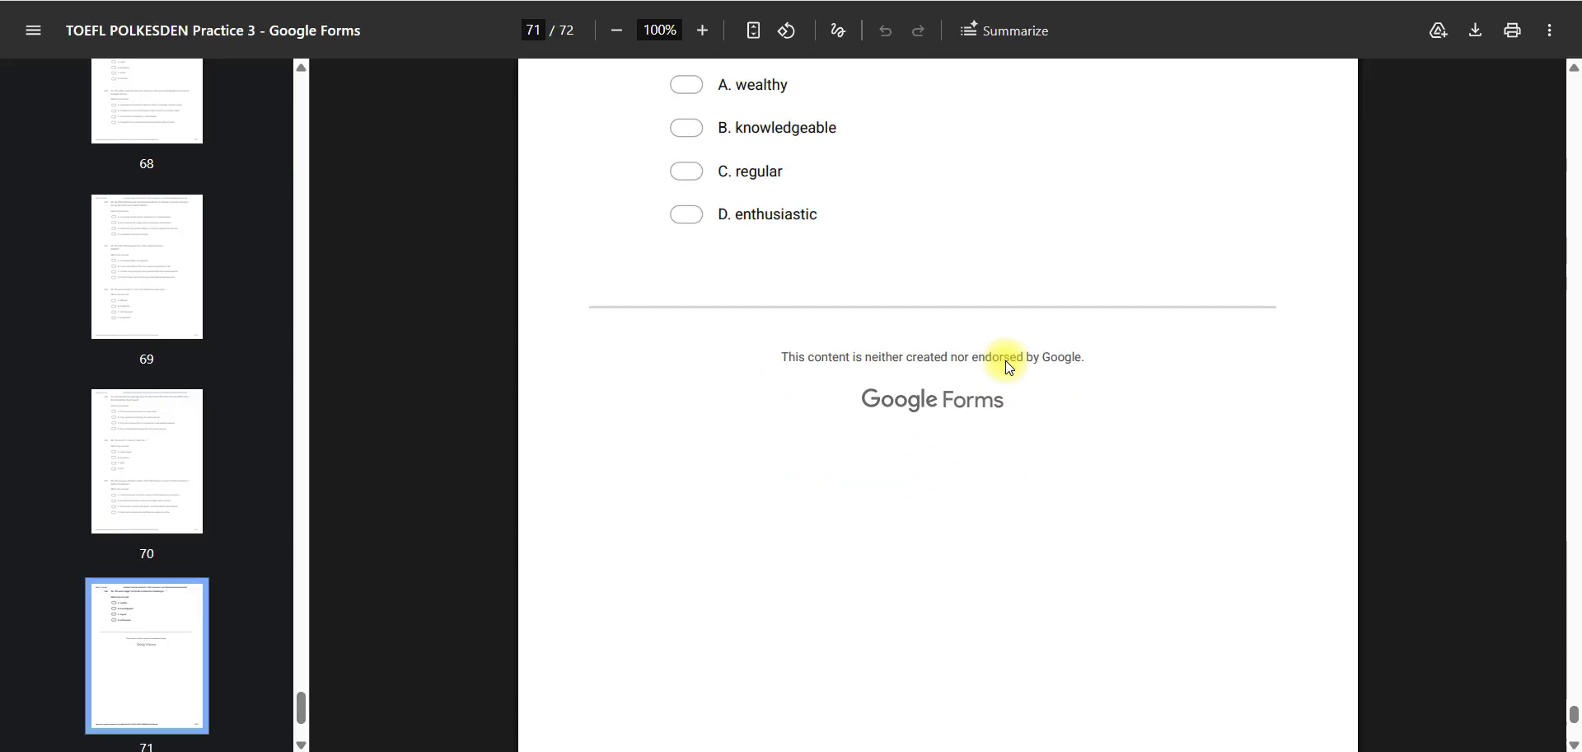
scroll(1009, 367, "up", 15)
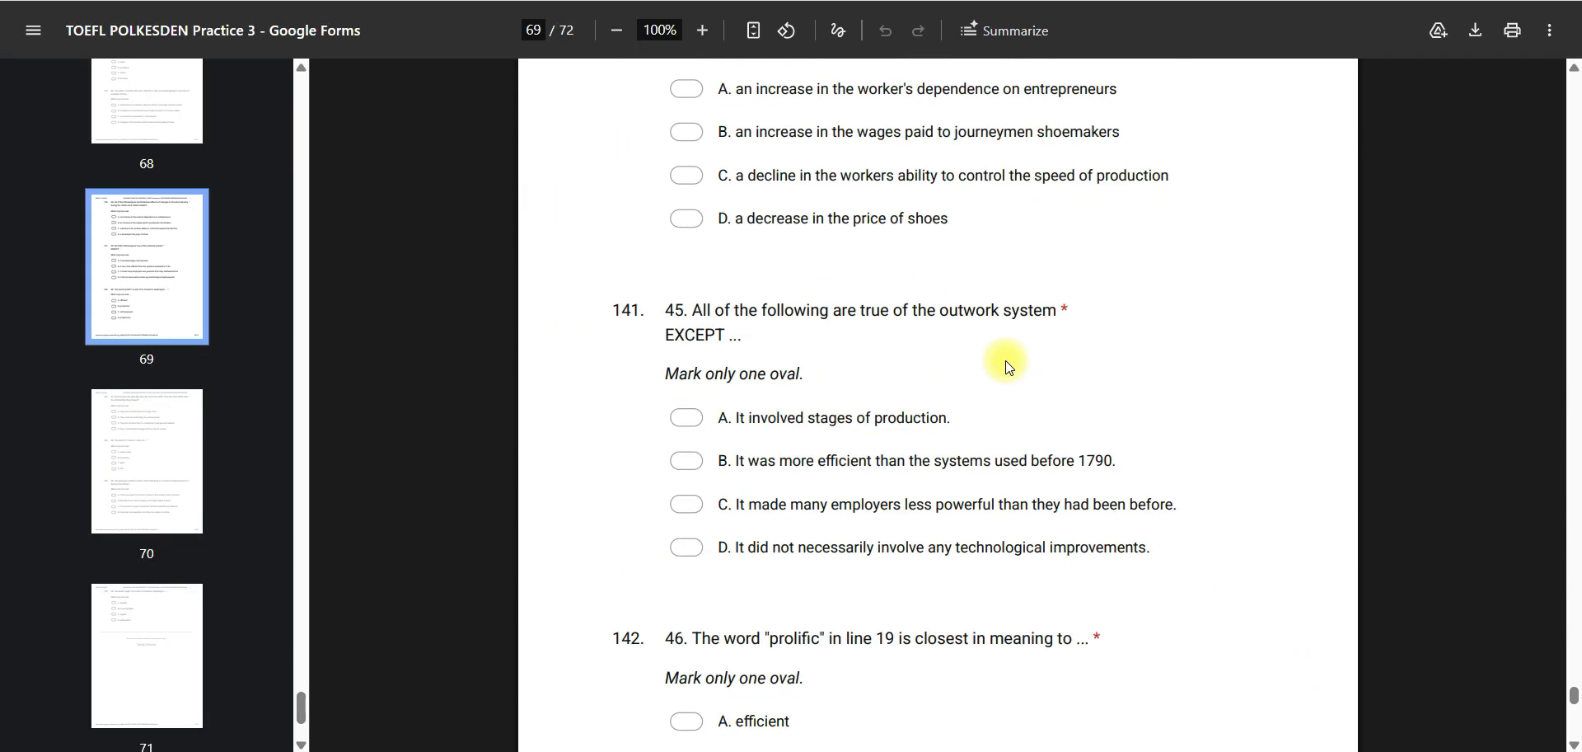
scroll(1009, 366, "up", 10)
Step: Return to the Moodle question bank, start a new Multiple choice question in the Reading category and name it "Question : 2"
left_click(429, 0)
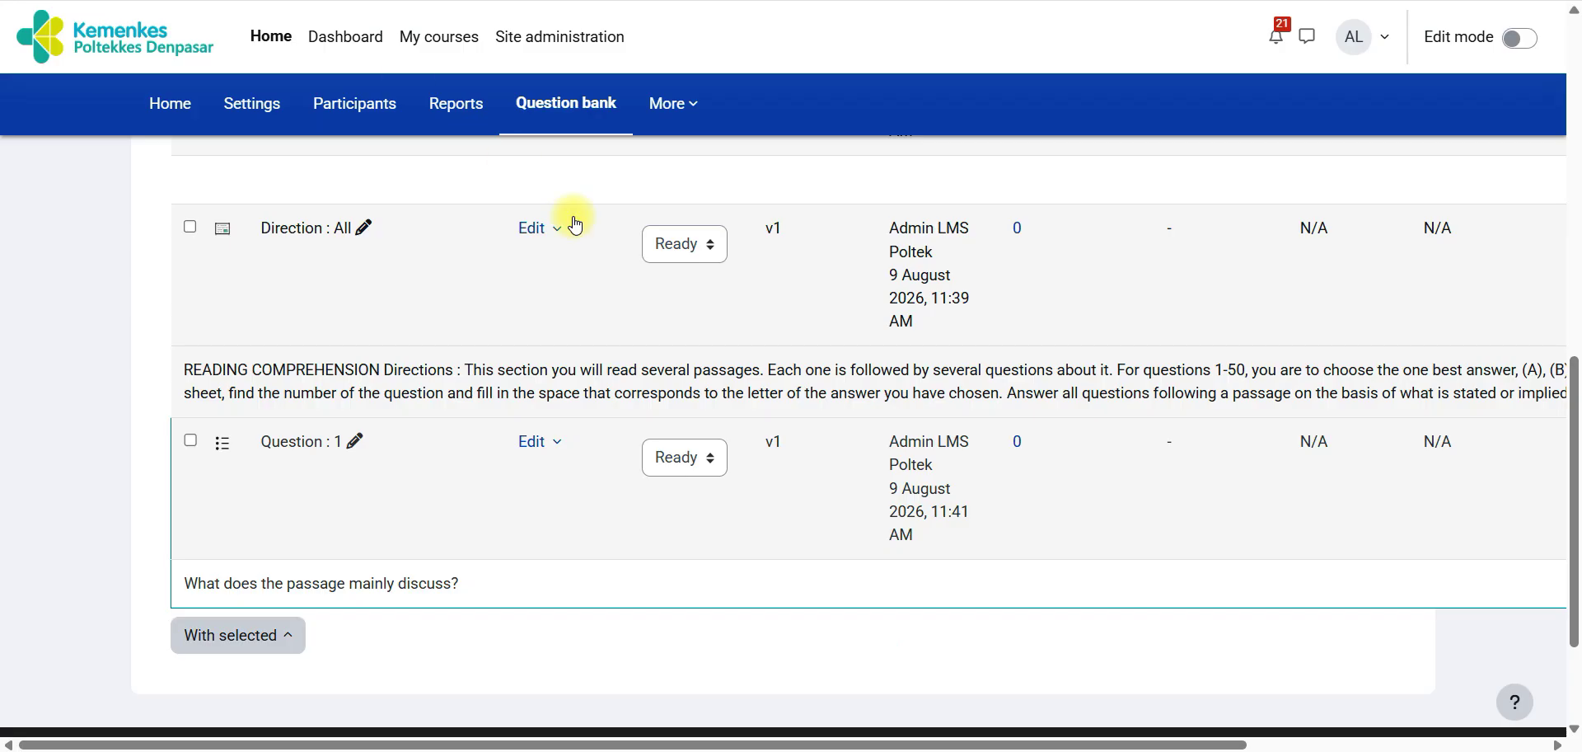
scroll(1090, 541, "up", 1)
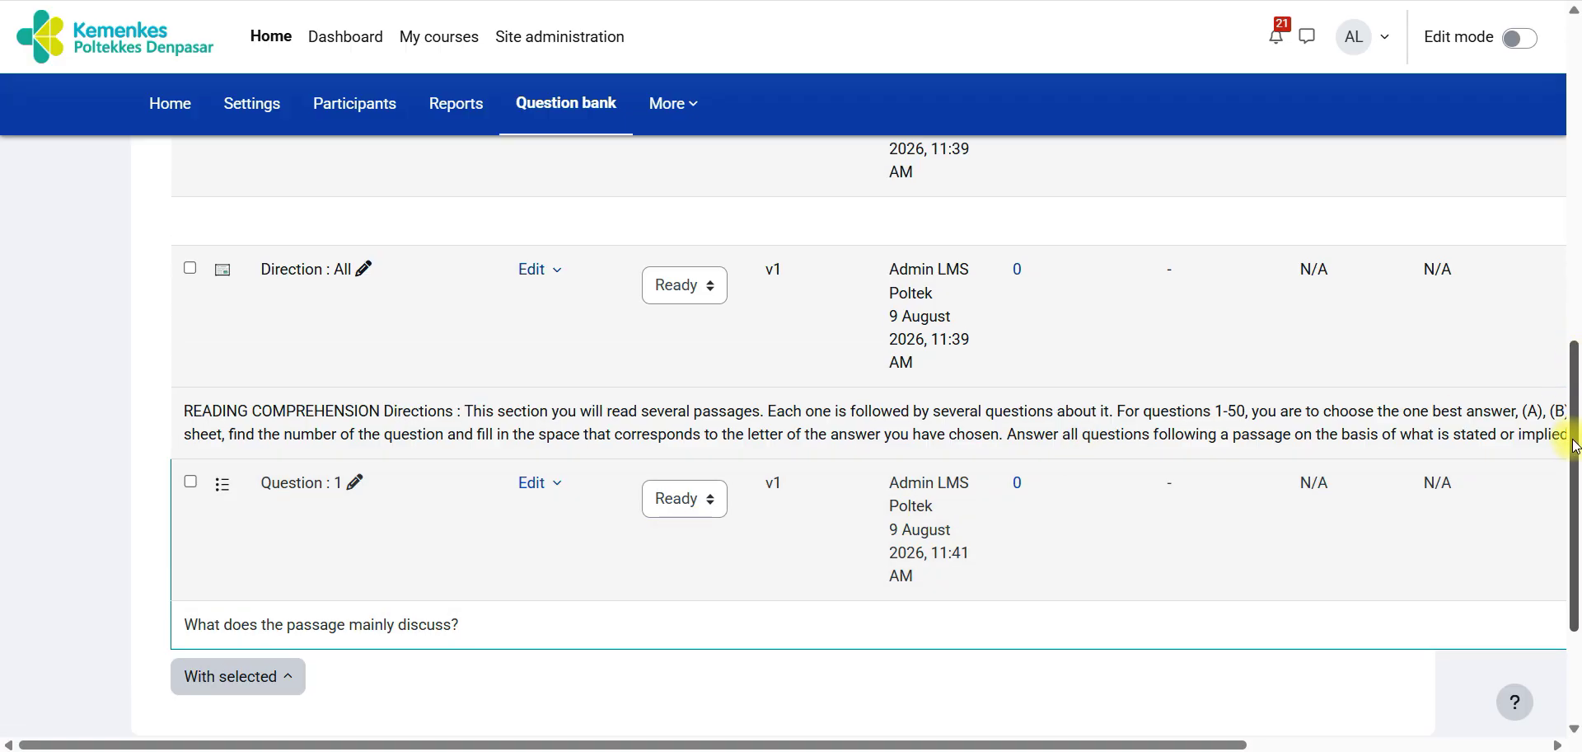
scroll(1574, 395, "up", 2)
scroll(1574, 404, "up", 4)
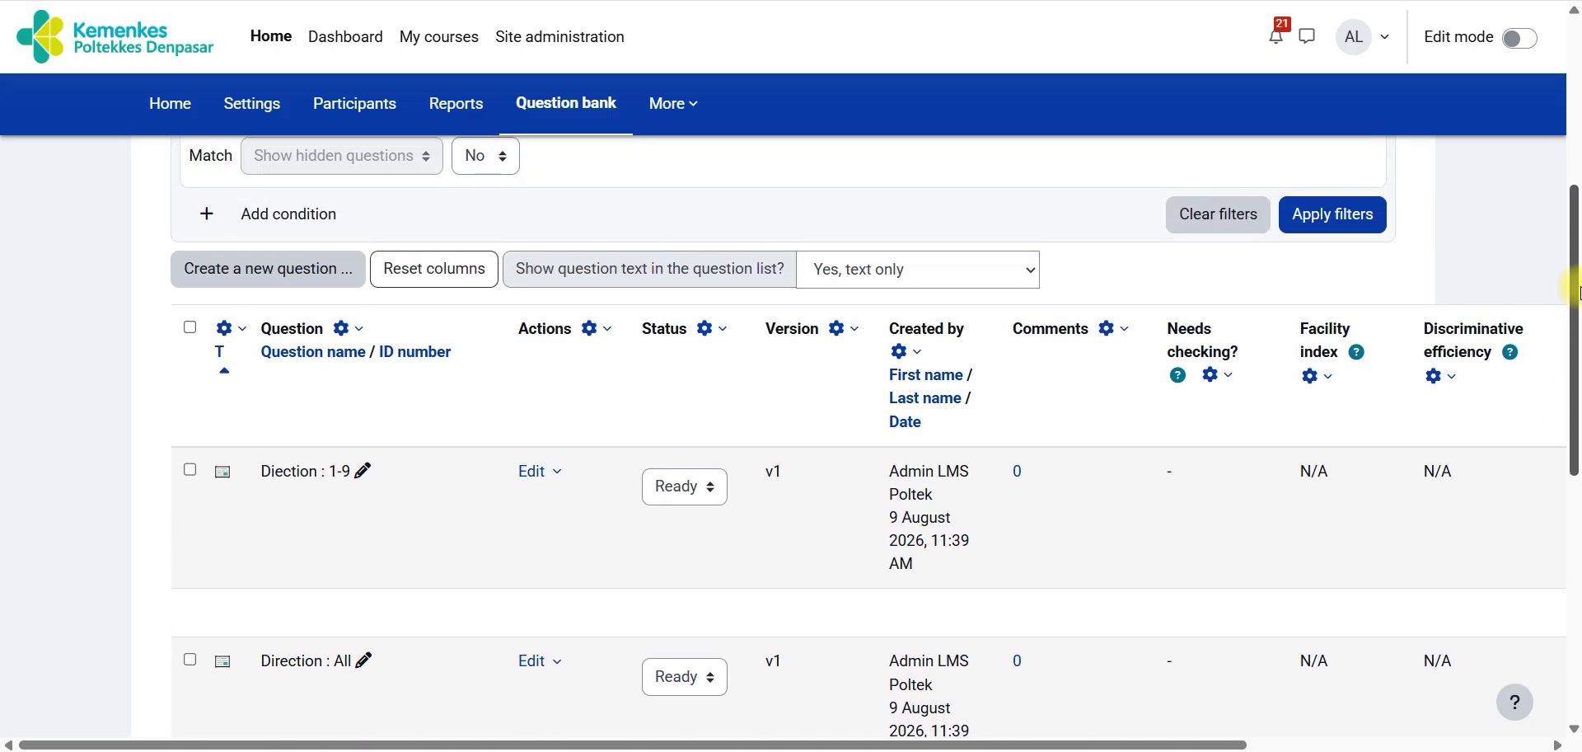
left_click(309, 352)
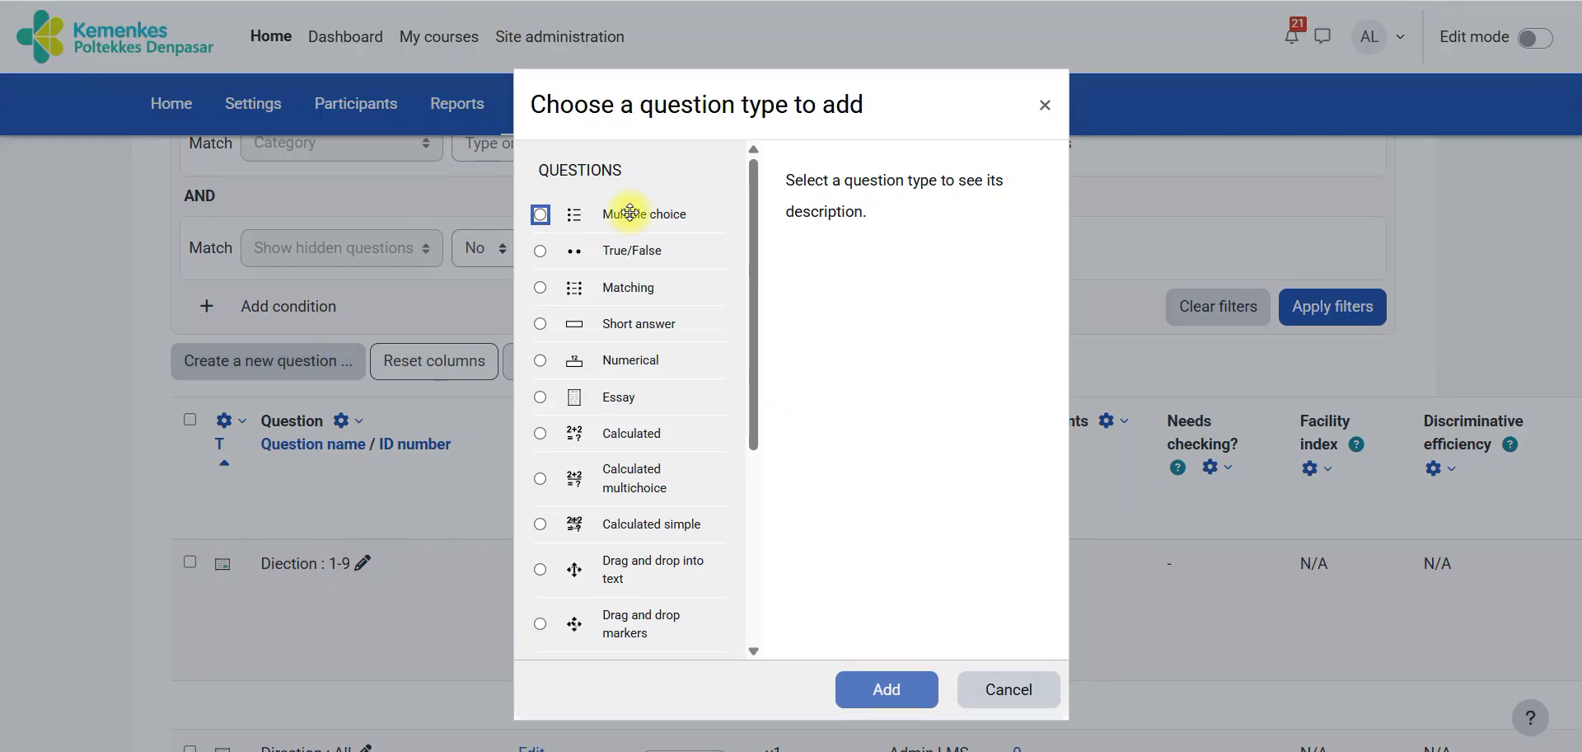
double_click(657, 218)
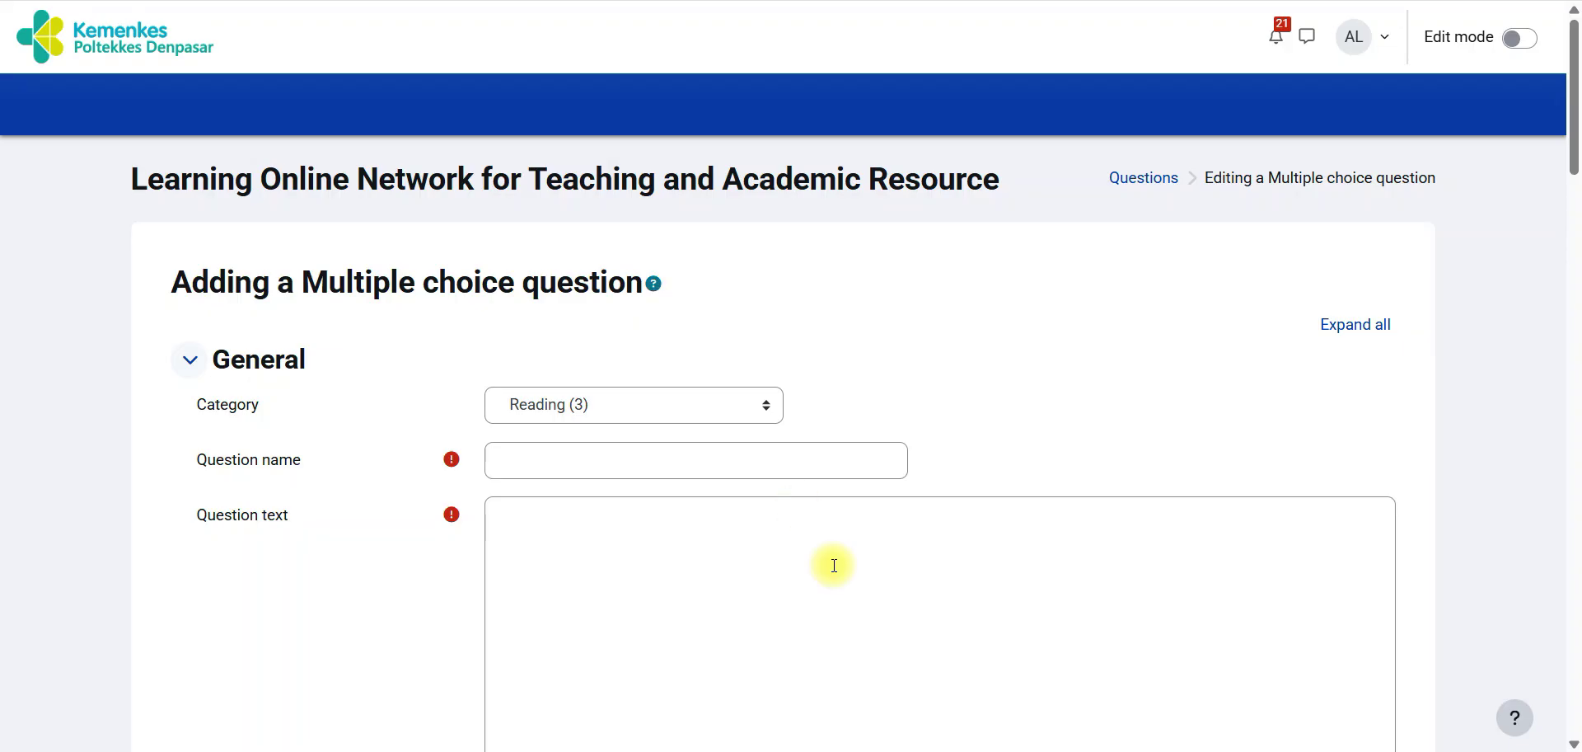
left_click(577, 454)
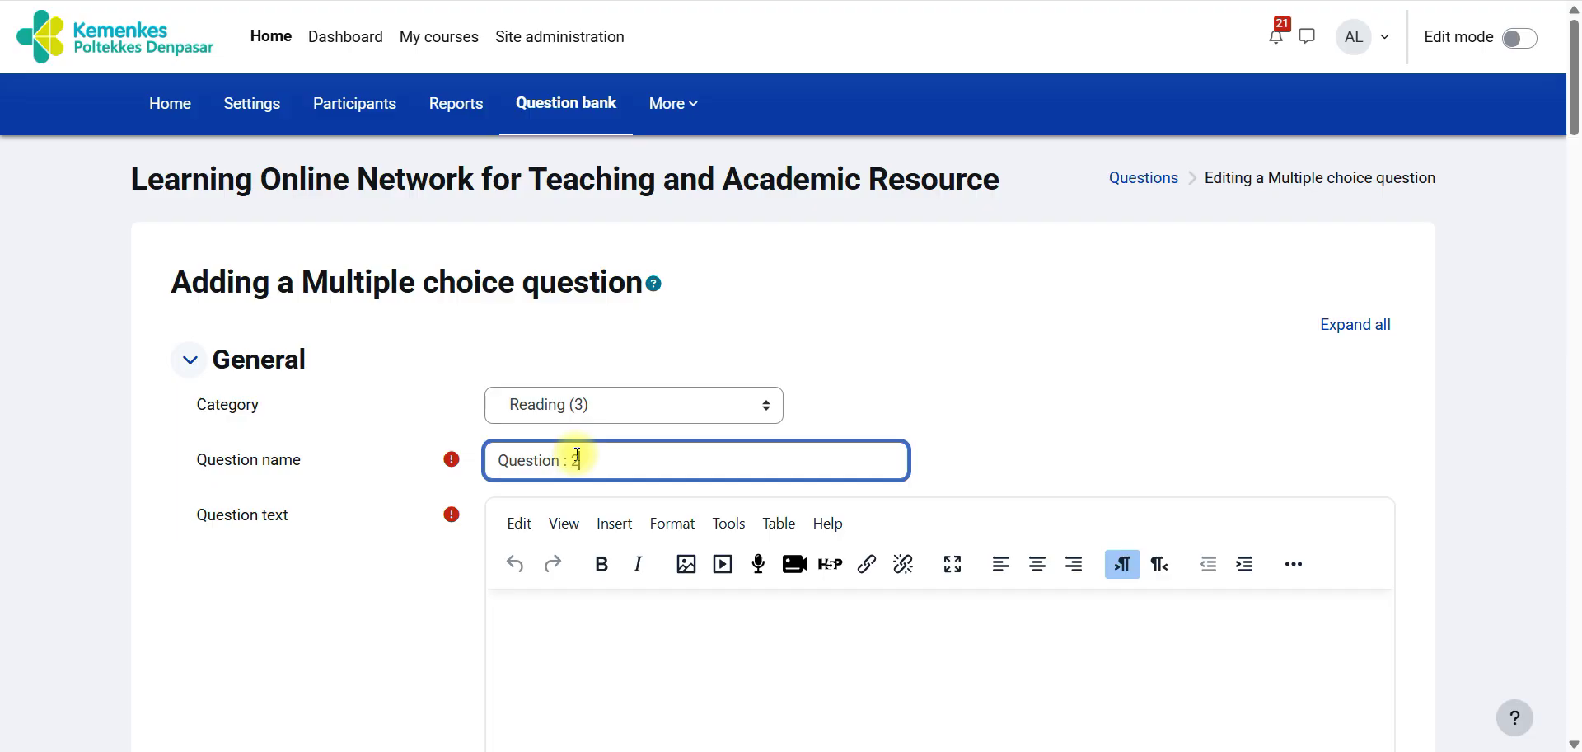
Step: Find item 98 in the PDF and copy "The word "wider" in one 1 is closest in meaning to..." into the Moodle question text
left_click(572, 640)
key("alt+Tab")
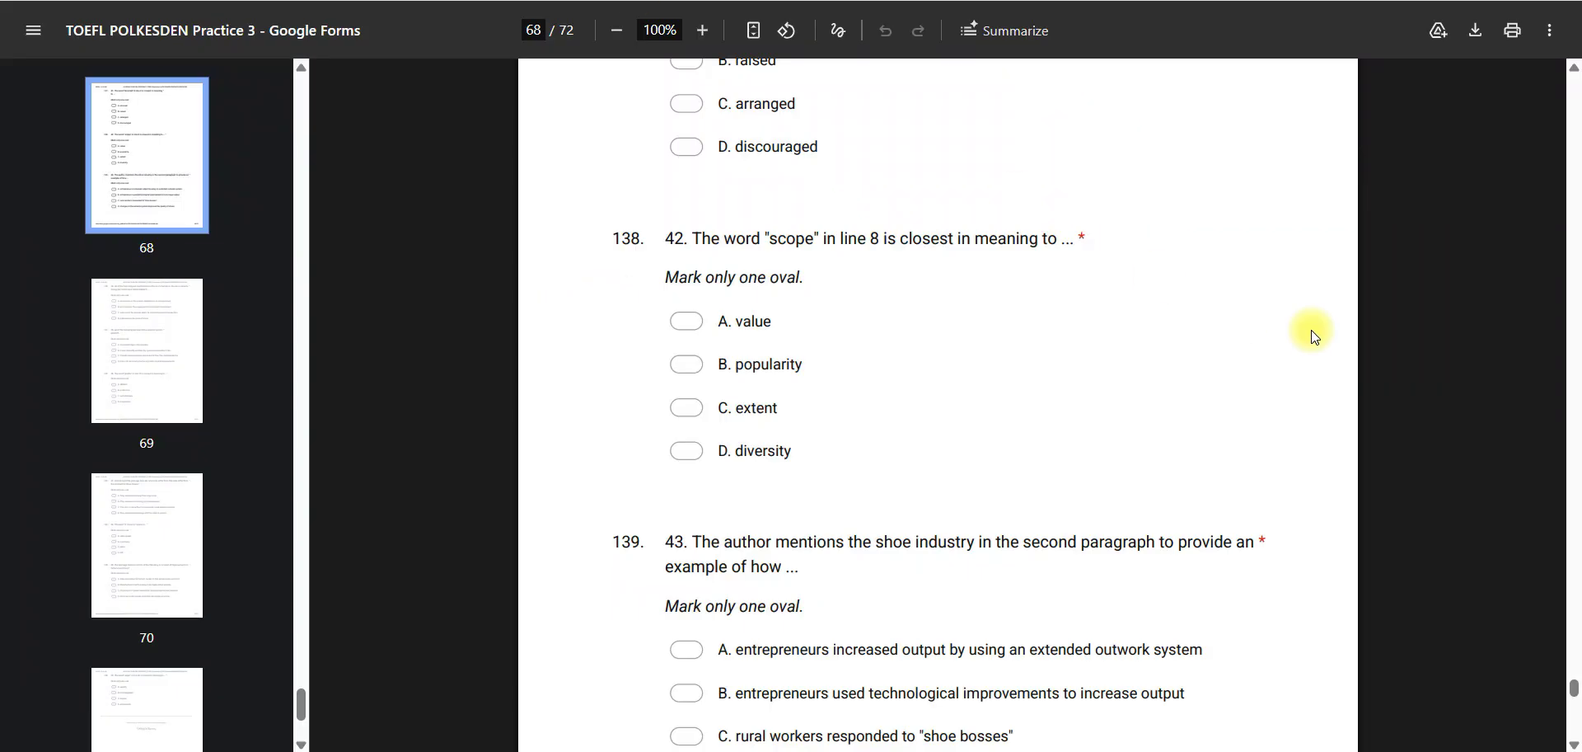
left_click_drag(1574, 675, 1576, 610)
scroll(1270, 522, "down", 5)
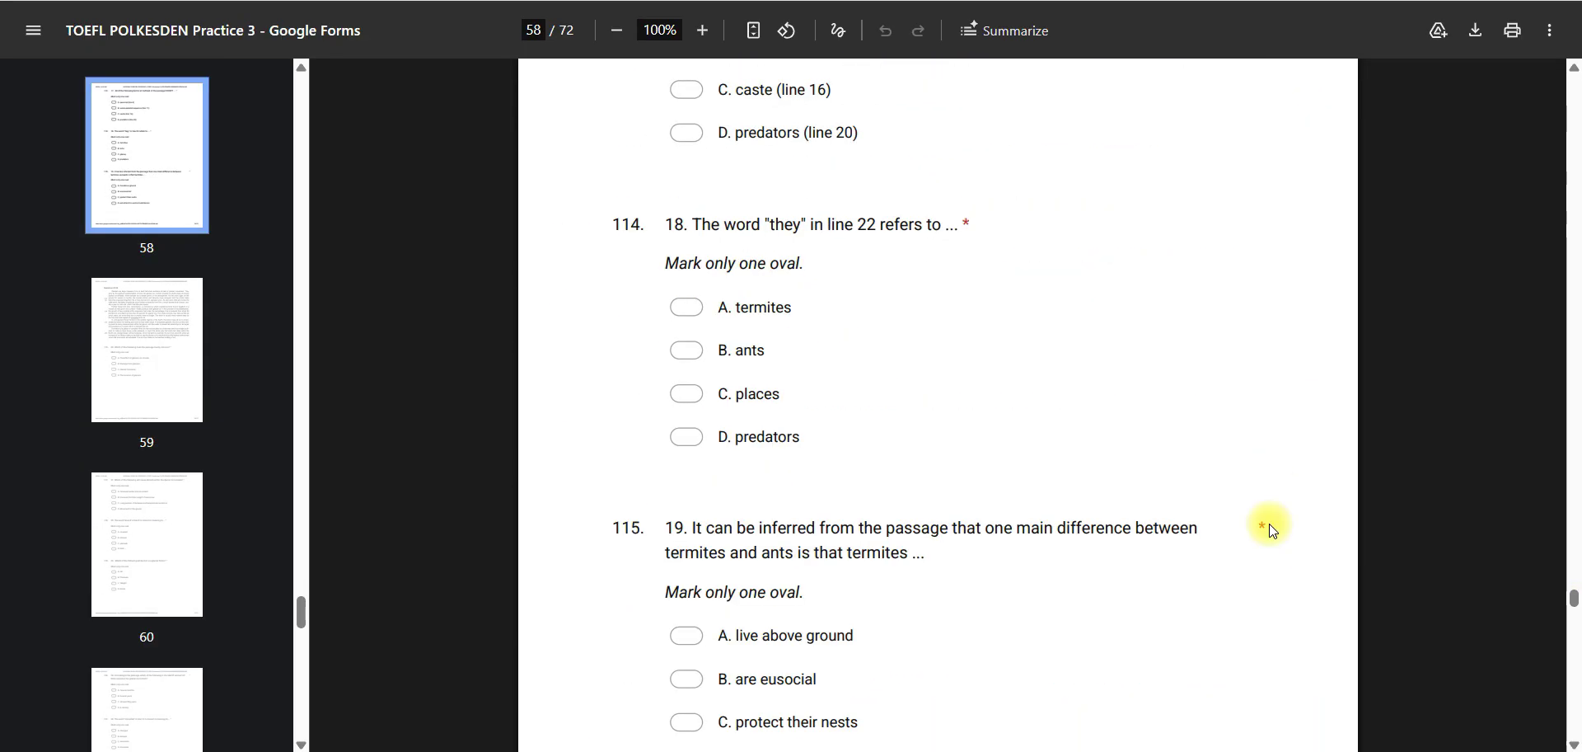
scroll(1269, 523, "up", 20)
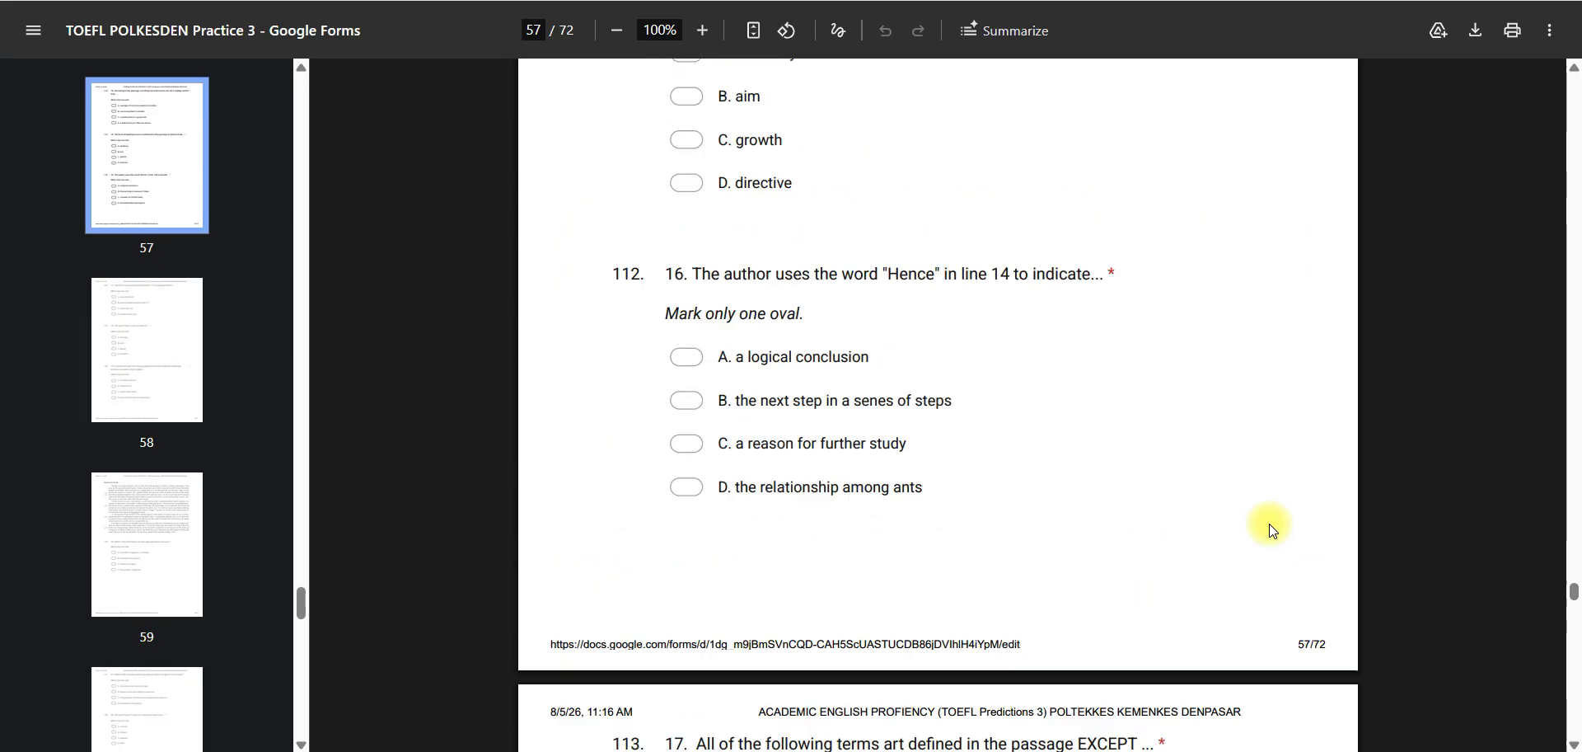
scroll(1269, 523, "up", 15)
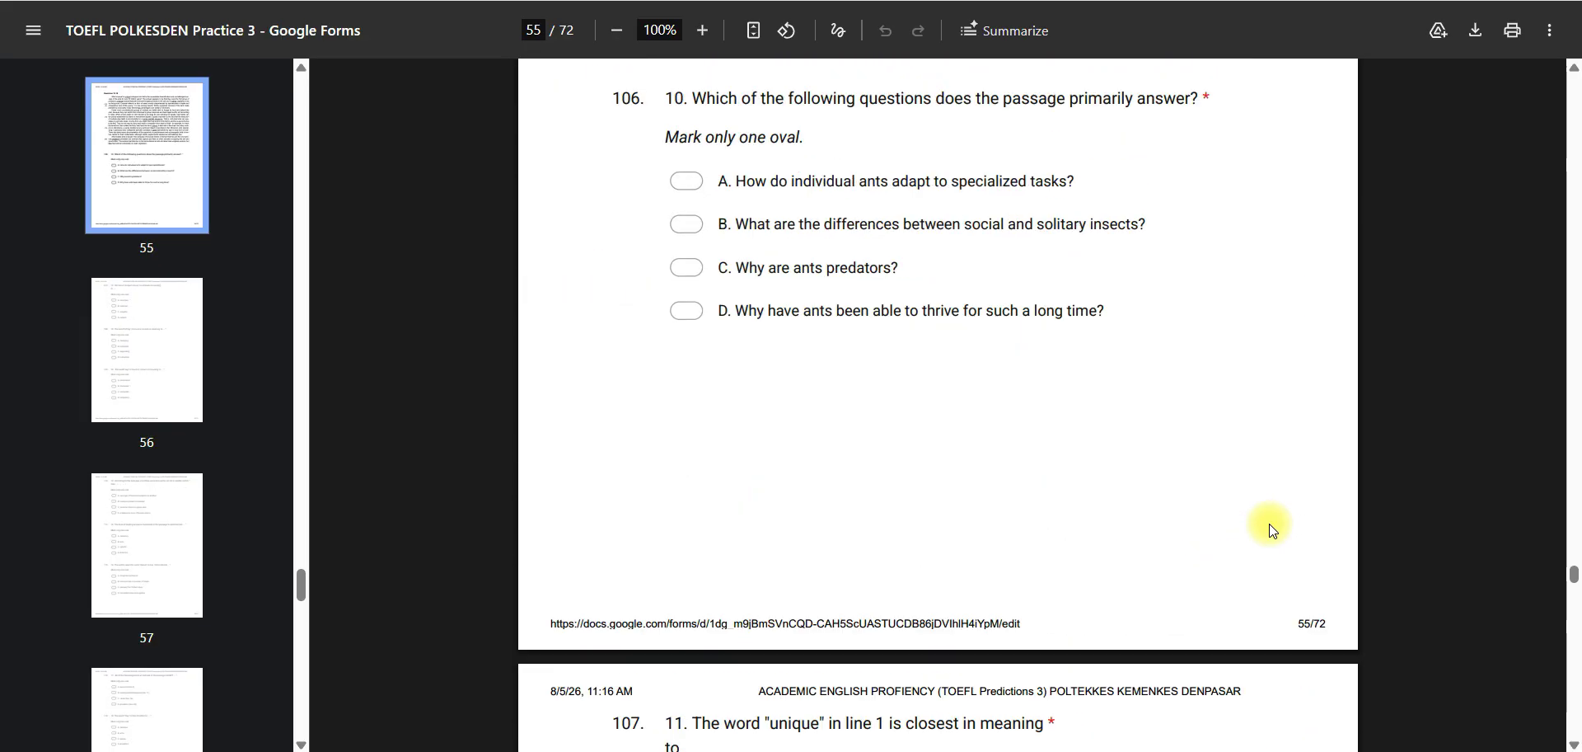
scroll(1269, 523, "up", 15)
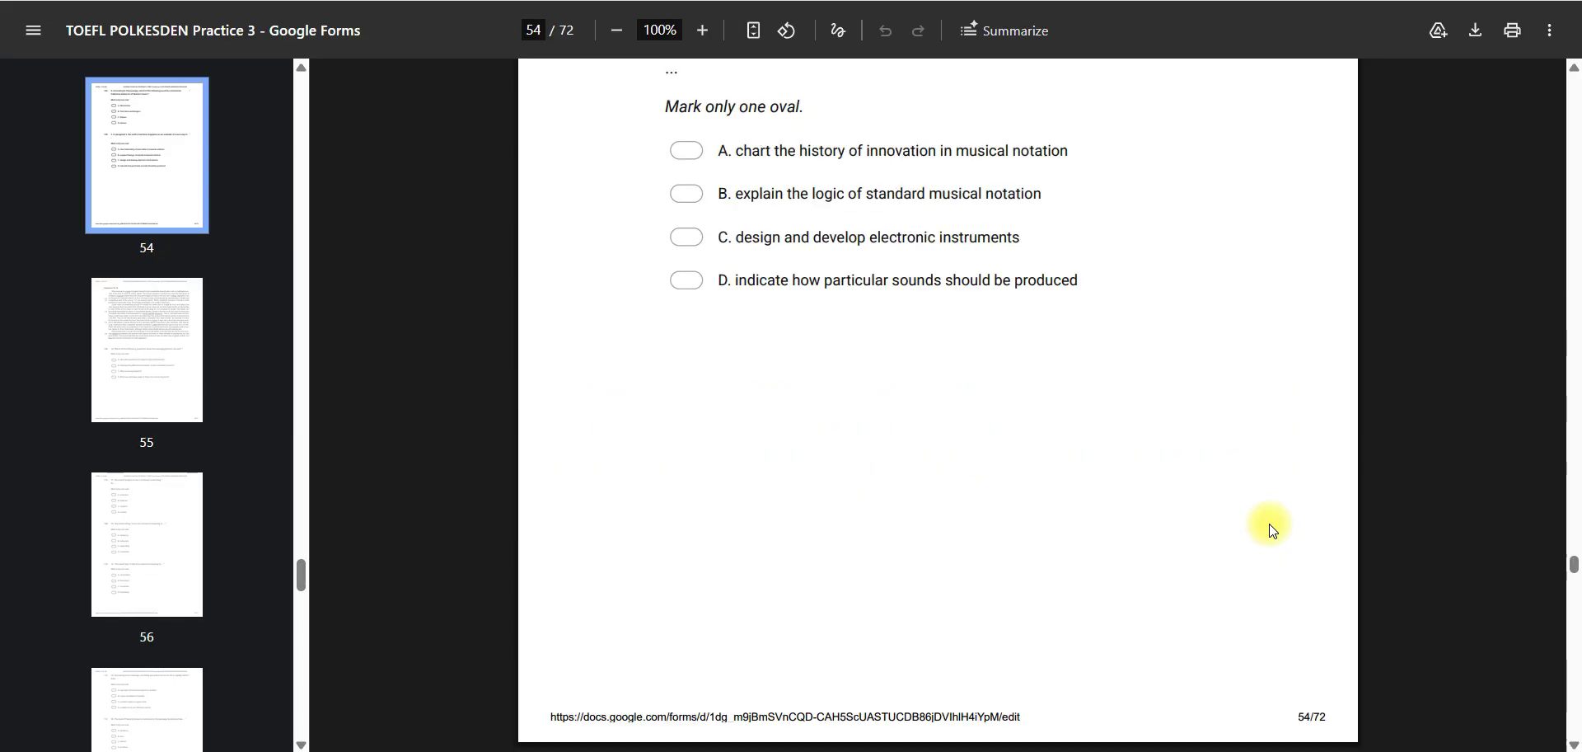
scroll(1269, 523, "up", 10)
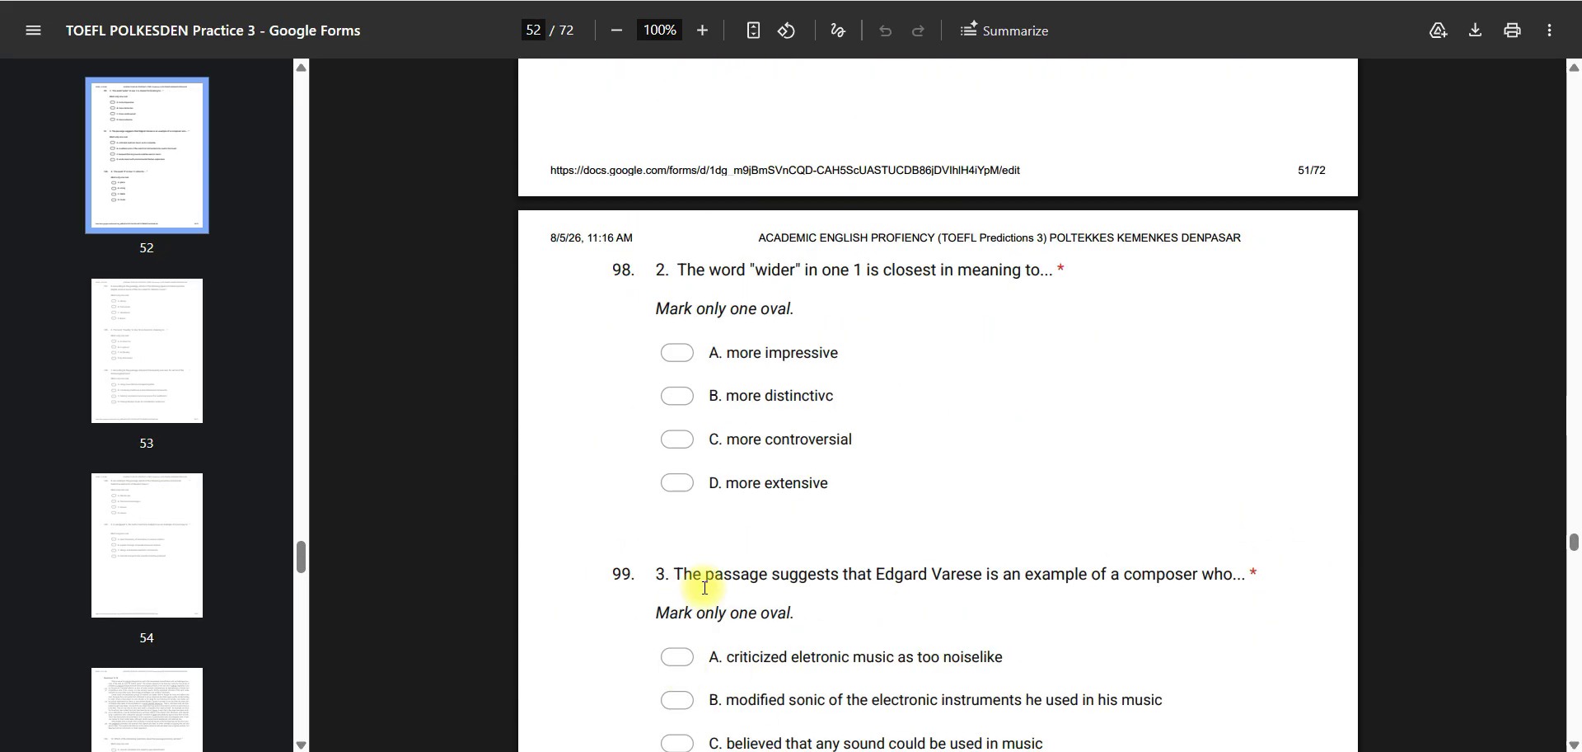
left_click_drag(680, 577, 759, 575)
left_click_drag(678, 271, 1045, 277)
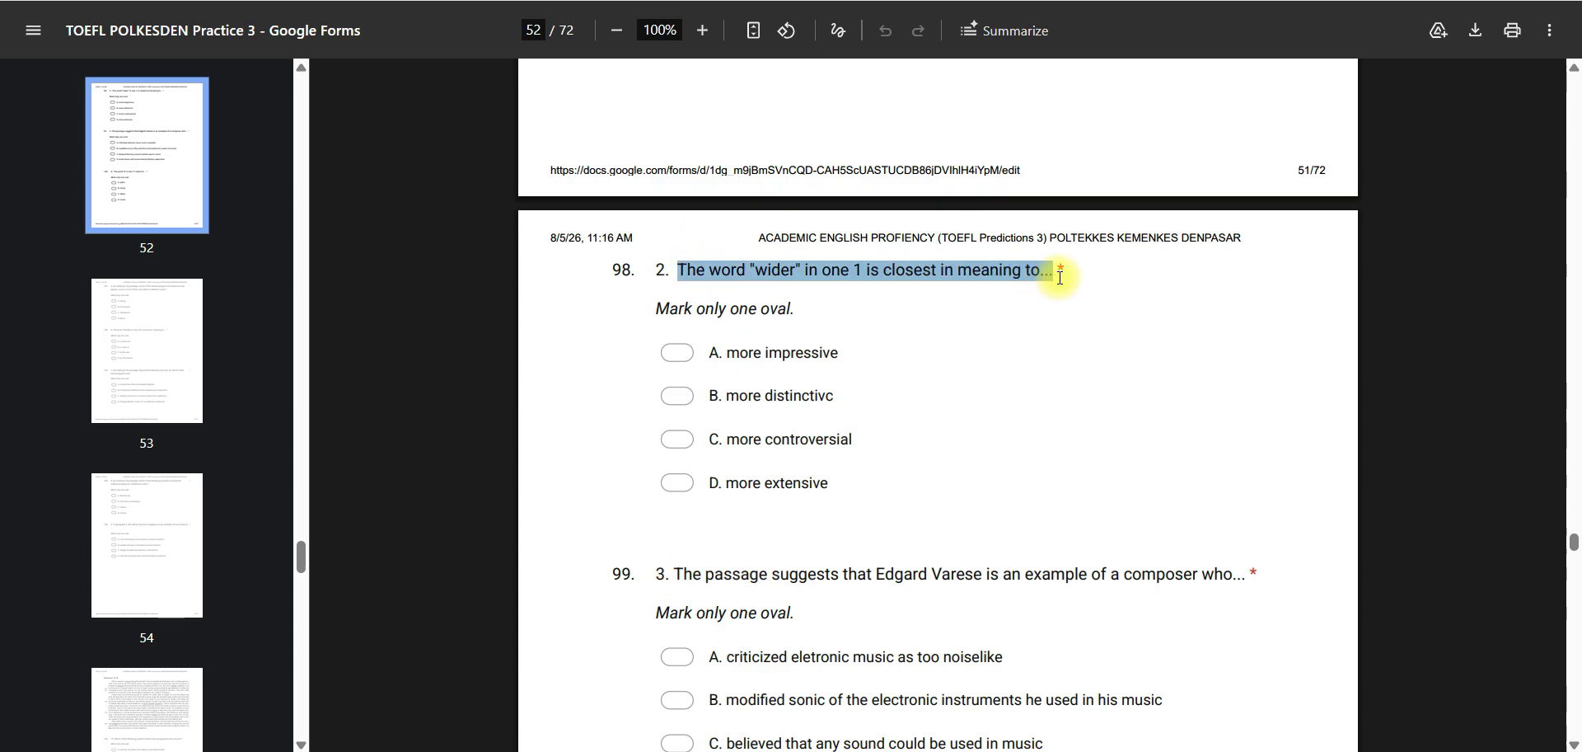
key("ctrl+c")
key("alt+Tab")
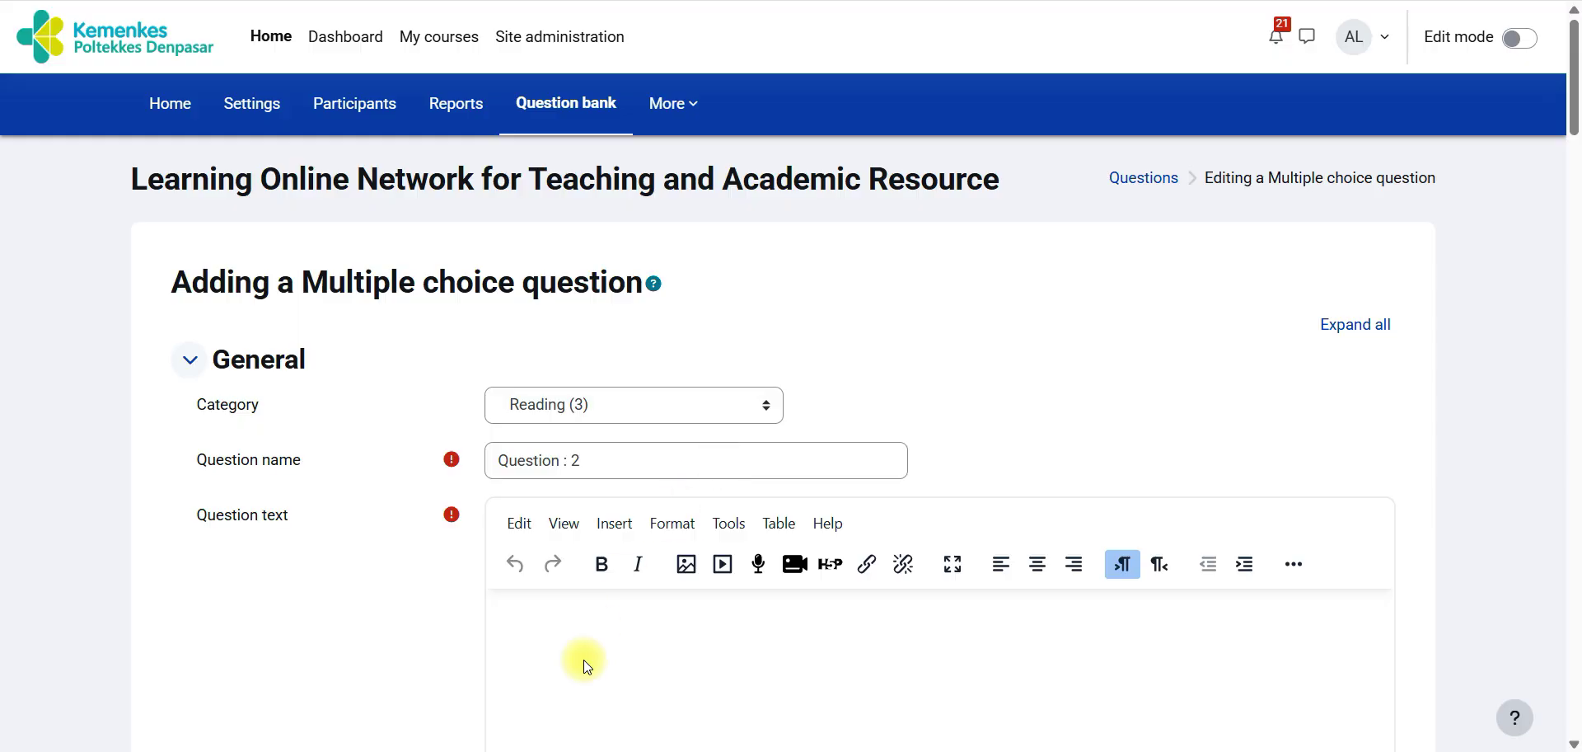
key("ctrl+v")
Step: Copy answer A, "more impressive", of item 98 from the PDF into Choice 1 of the Moodle question
key("alt+Tab")
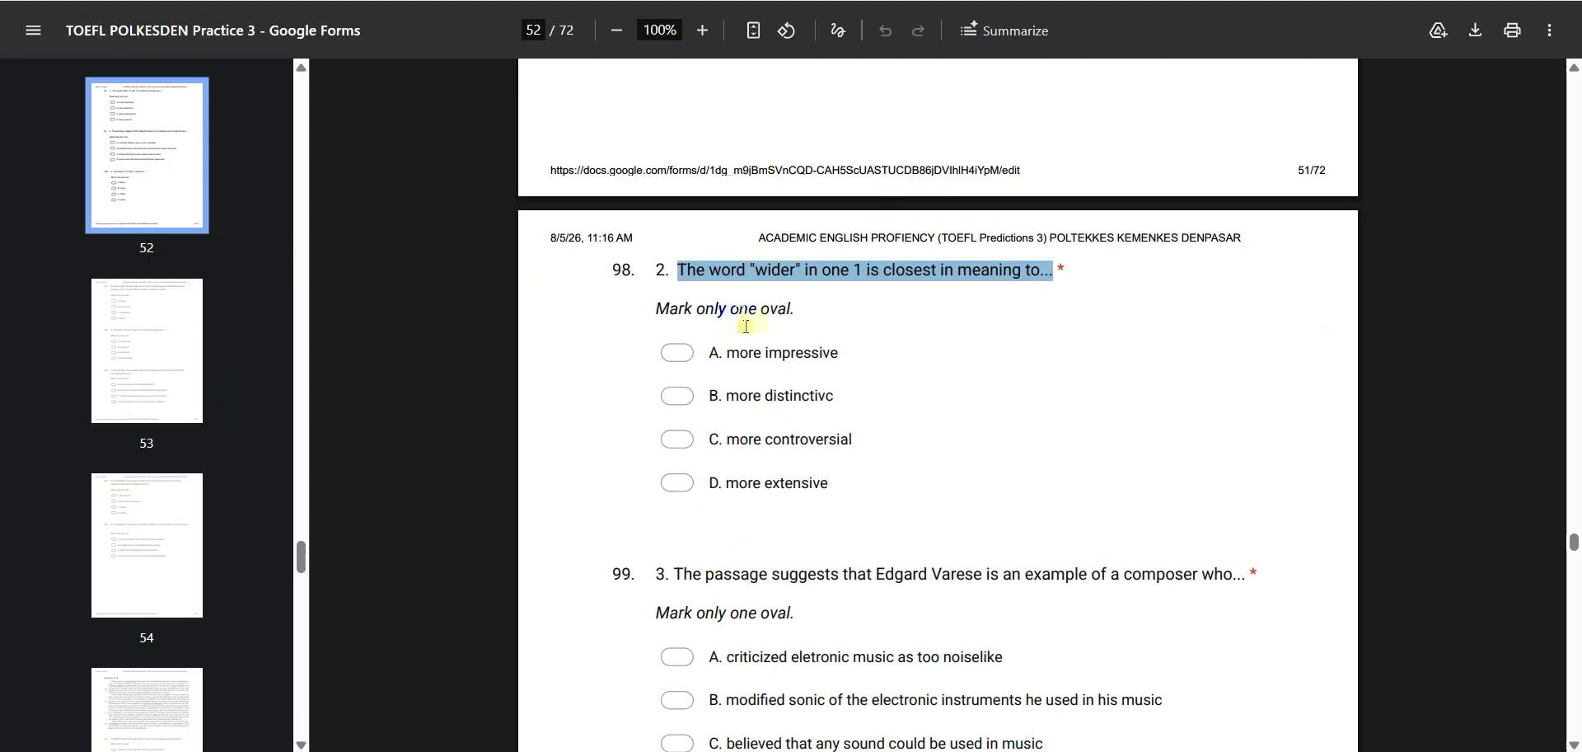
left_click_drag(727, 355, 877, 353)
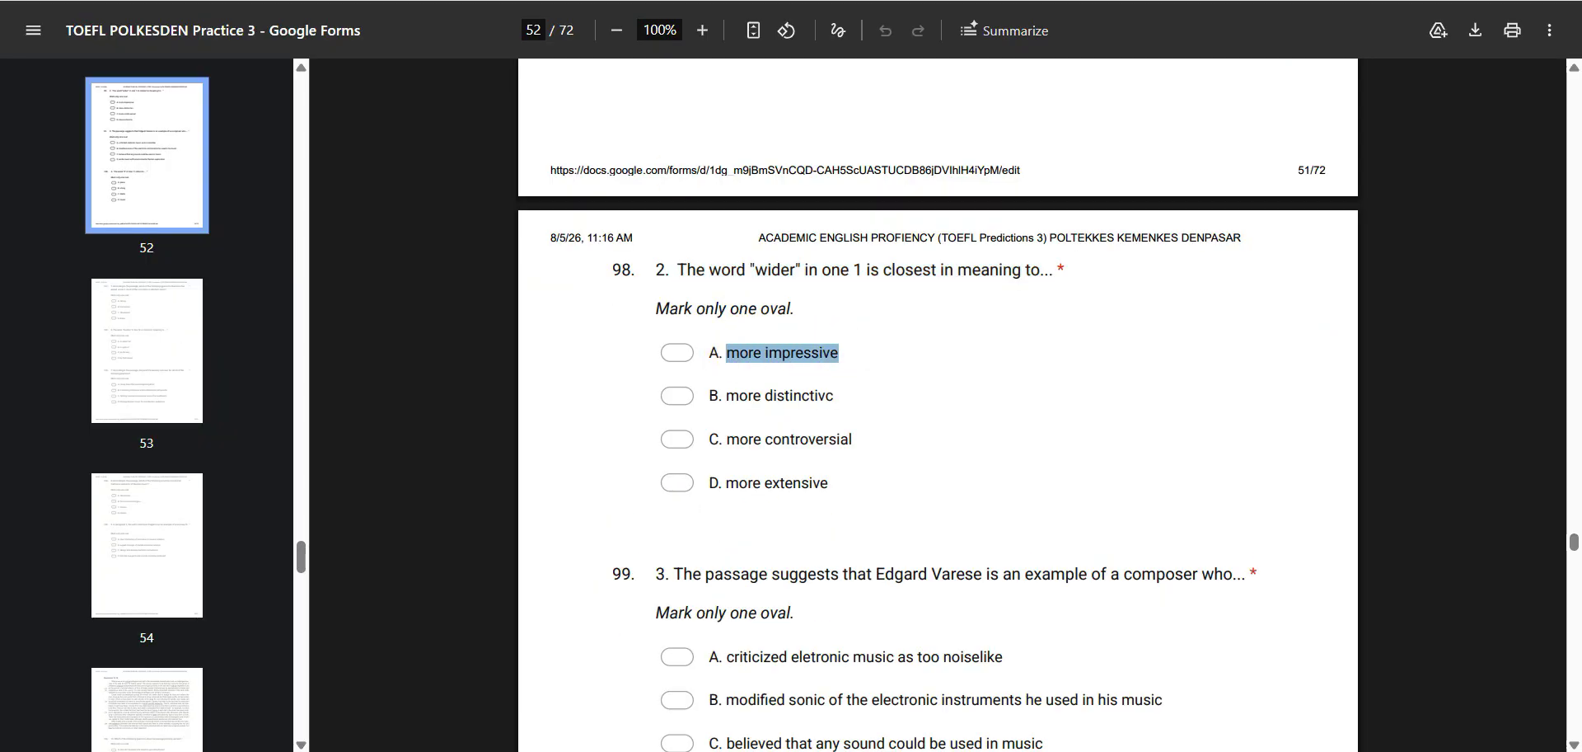
key("ctrl+c")
key("alt+Tab")
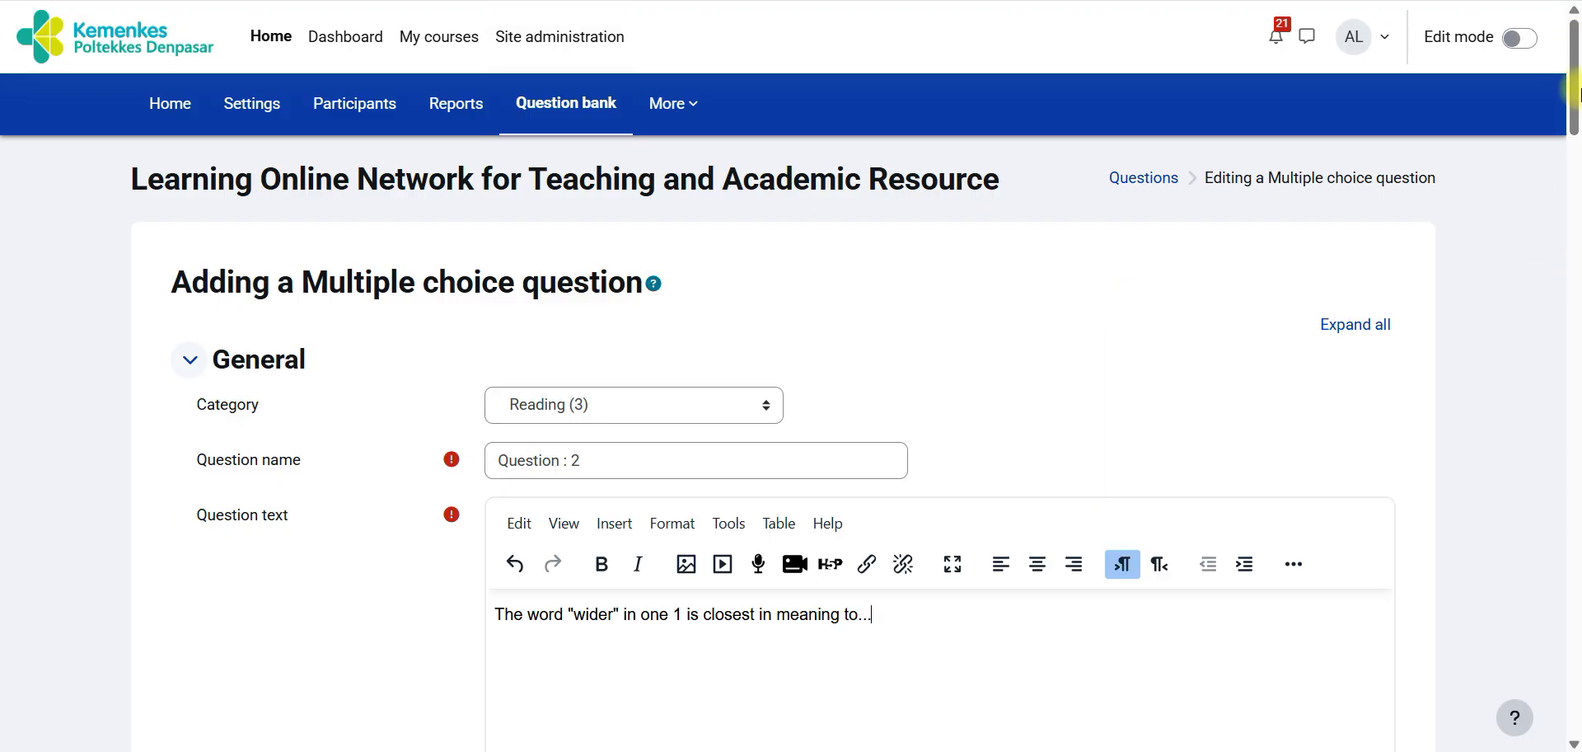
left_click_drag(1576, 80, 1576, 197)
scroll(1575, 198, "down", 2)
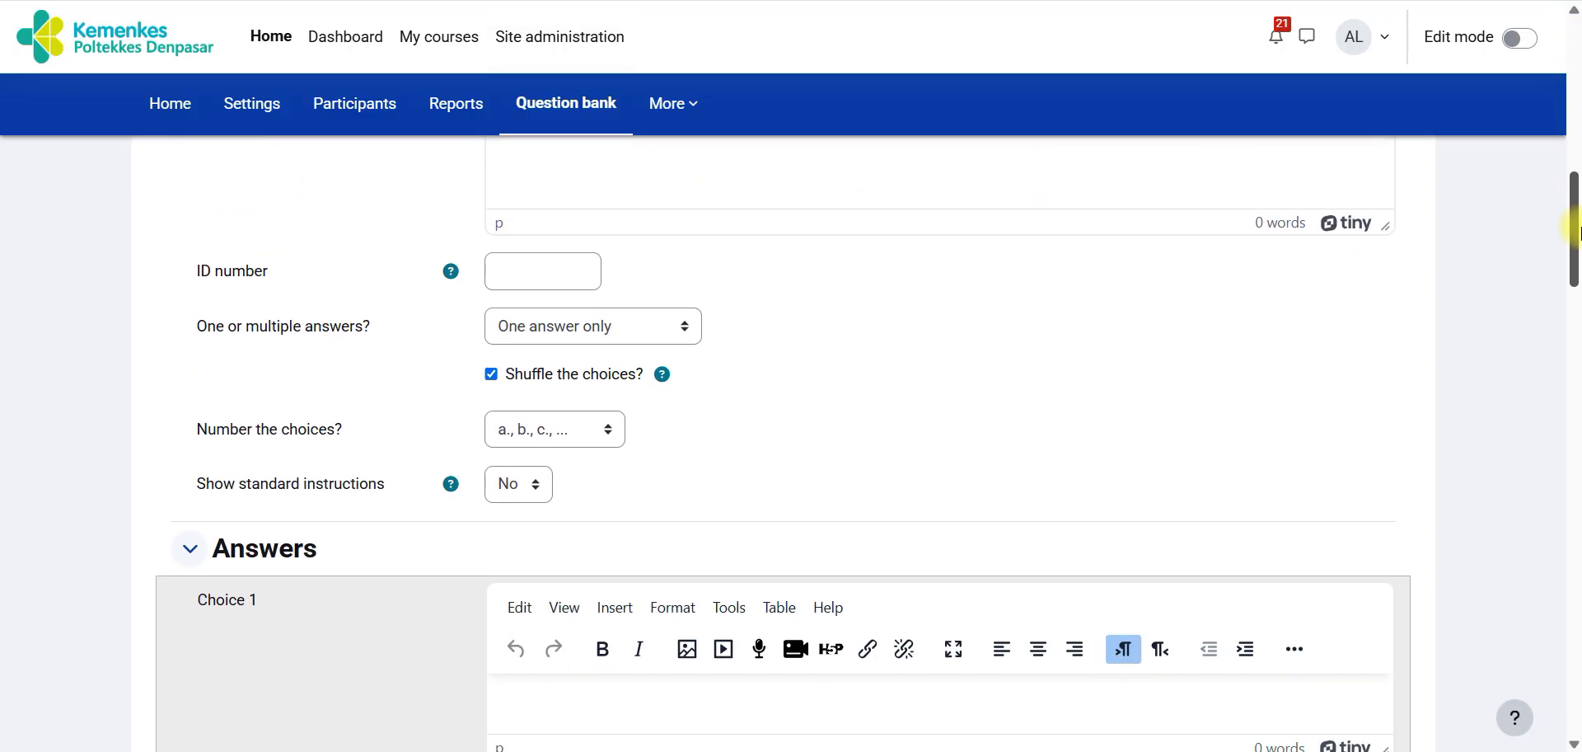
left_click(531, 682)
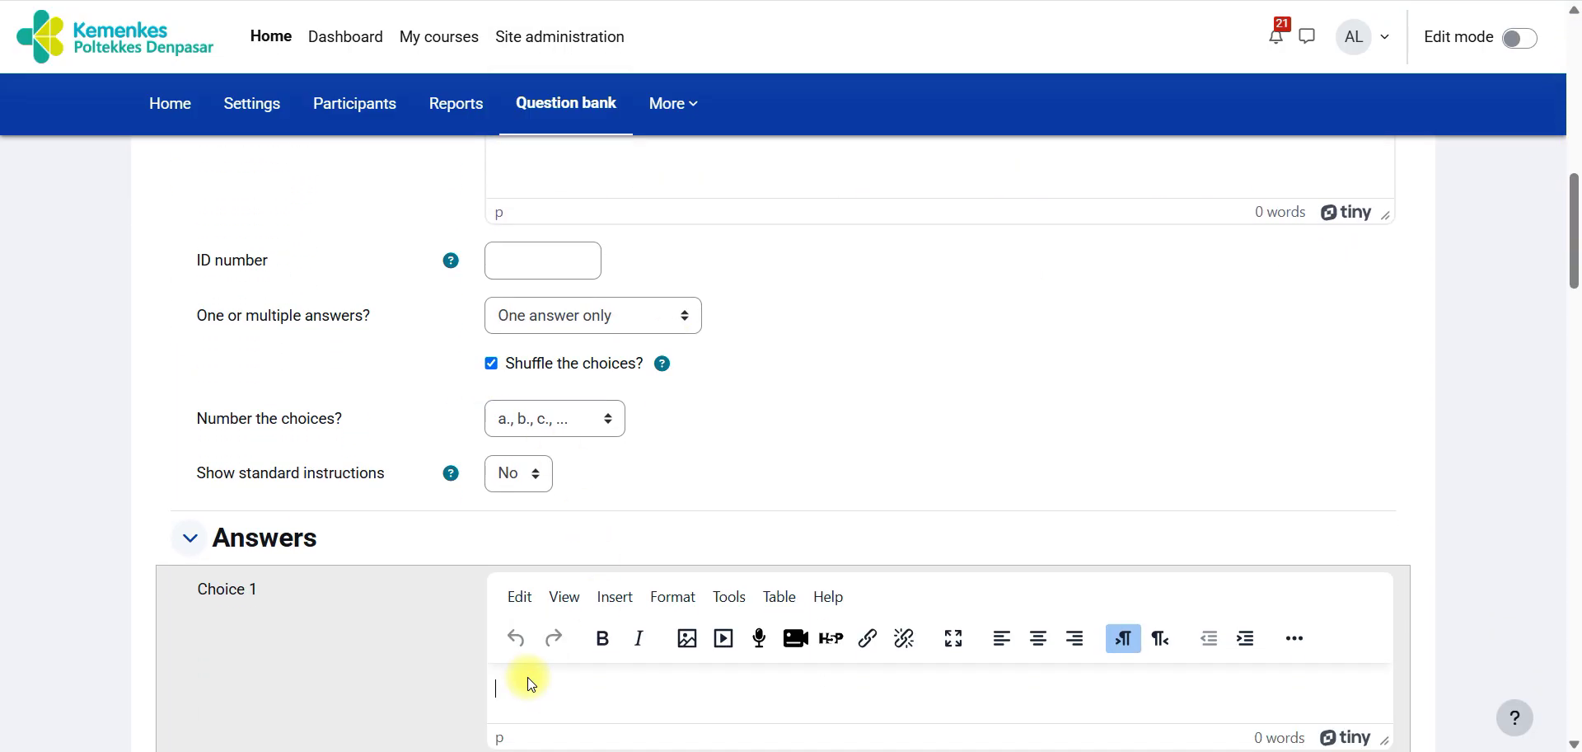
type("more impressive")
Step: Set the grade of Choice 1, "more impressive", to 100%
left_click_drag(1574, 239, 1574, 303)
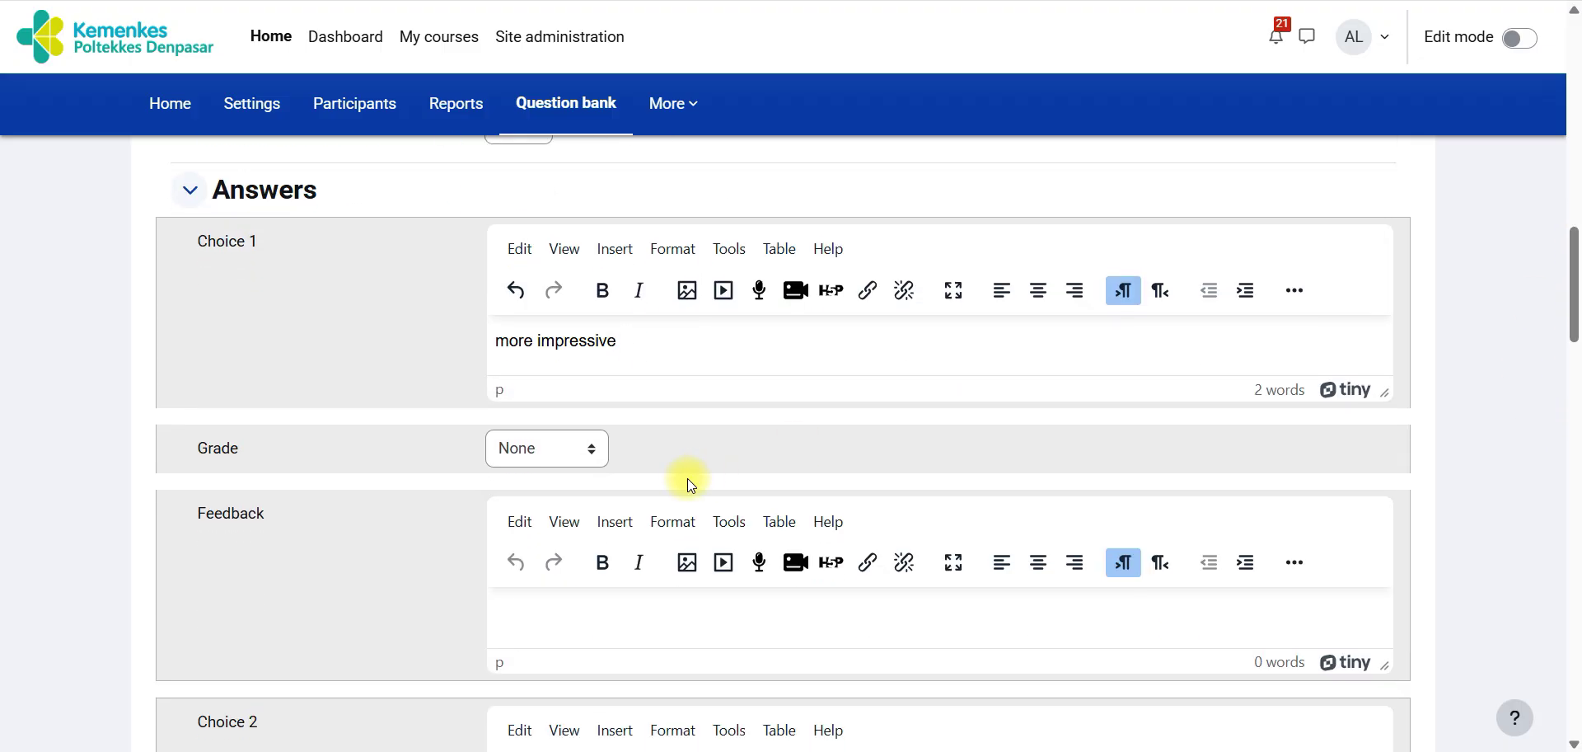
left_click(594, 458)
left_click(528, 1)
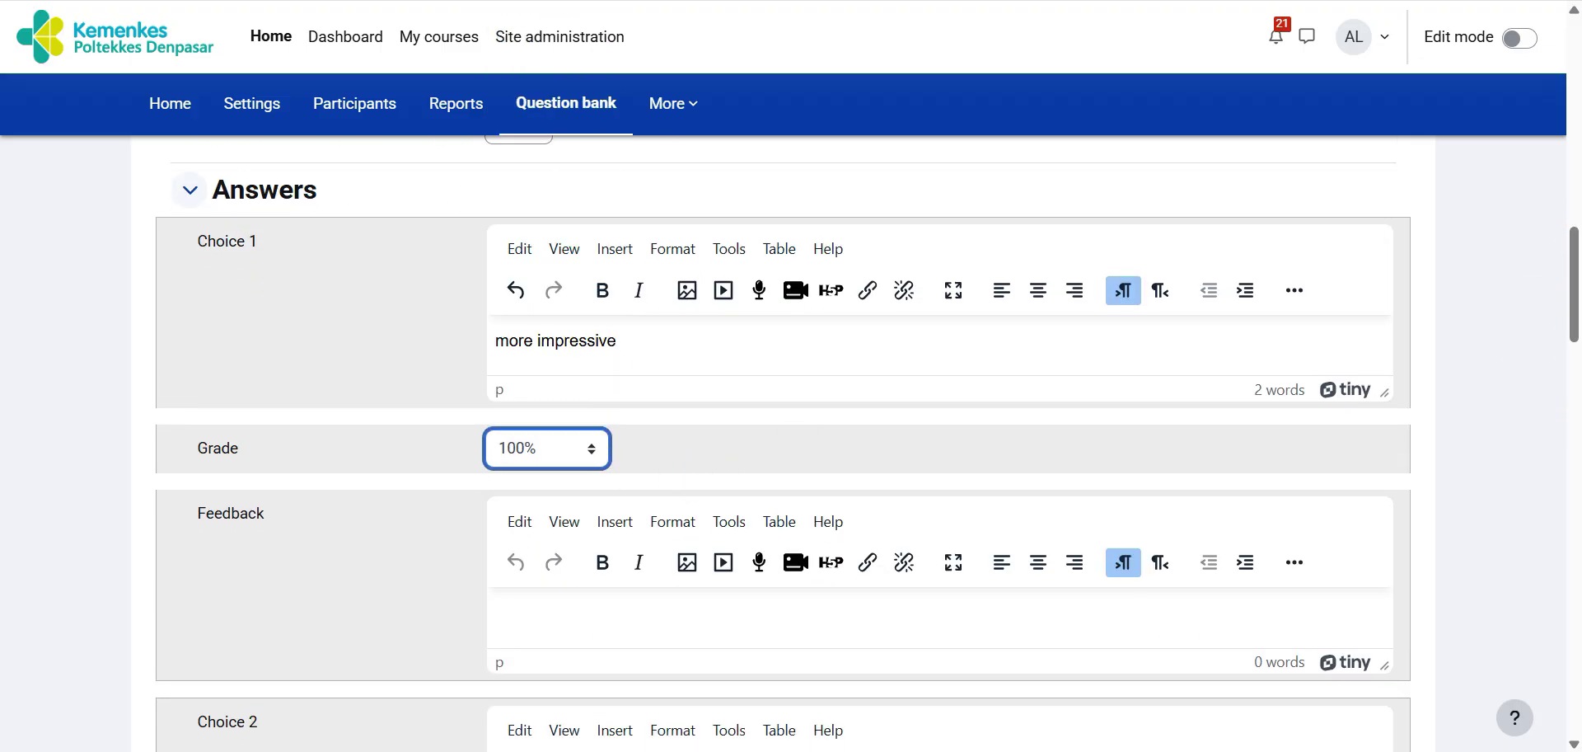
Step: Copy answer B, "more distinctivc", of item 98 from the PDF into Choice 2 of the Moodle question
left_click(701, 1)
left_click_drag(730, 400, 838, 404)
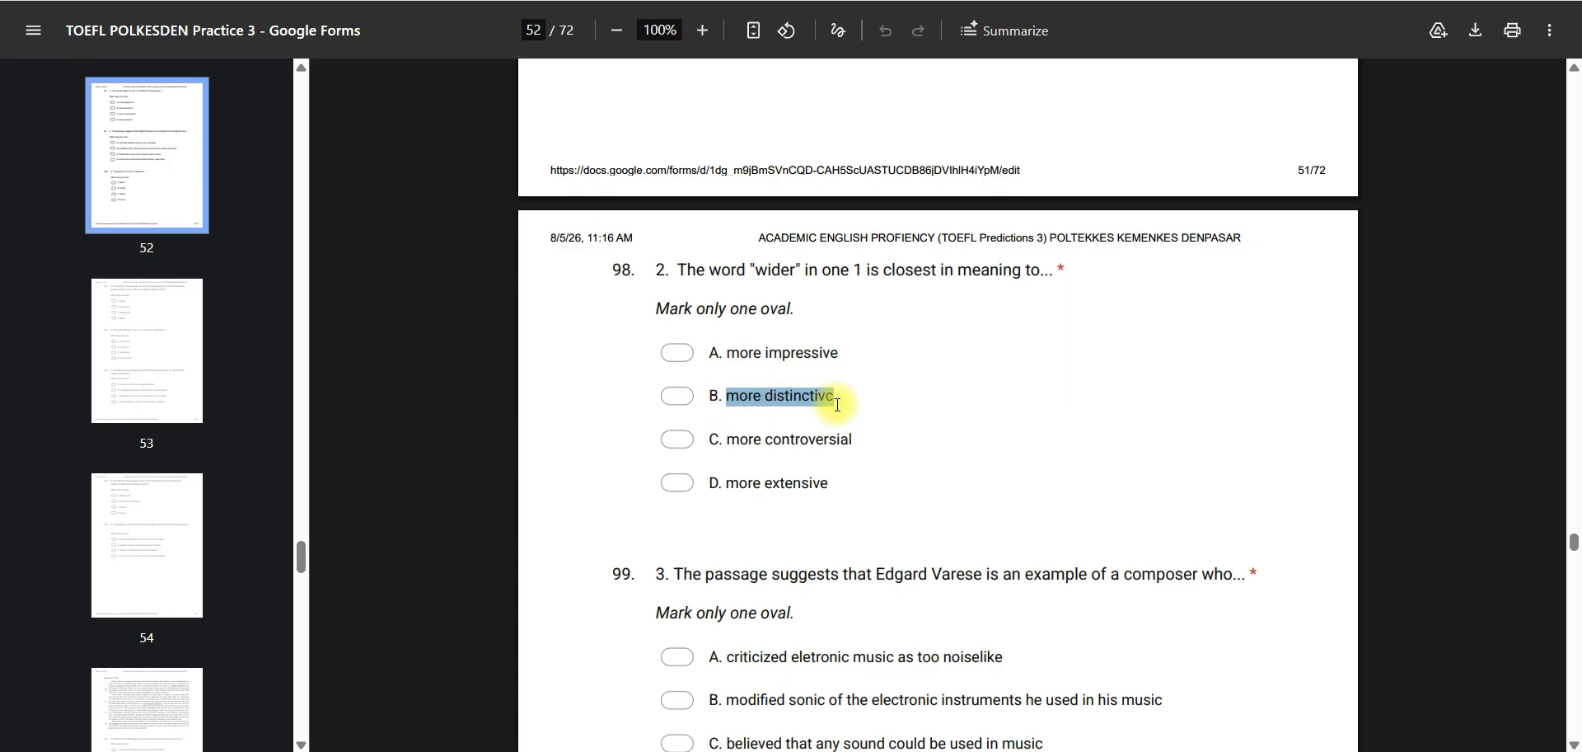
left_click(506, 2)
left_click_drag(1575, 329, 1575, 374)
left_click(640, 534)
key("ctrl+v")
Step: Copy answer C, "more controversial", of item 98 from the PDF into Choice 3 of the Moodle question
left_click(701, 1)
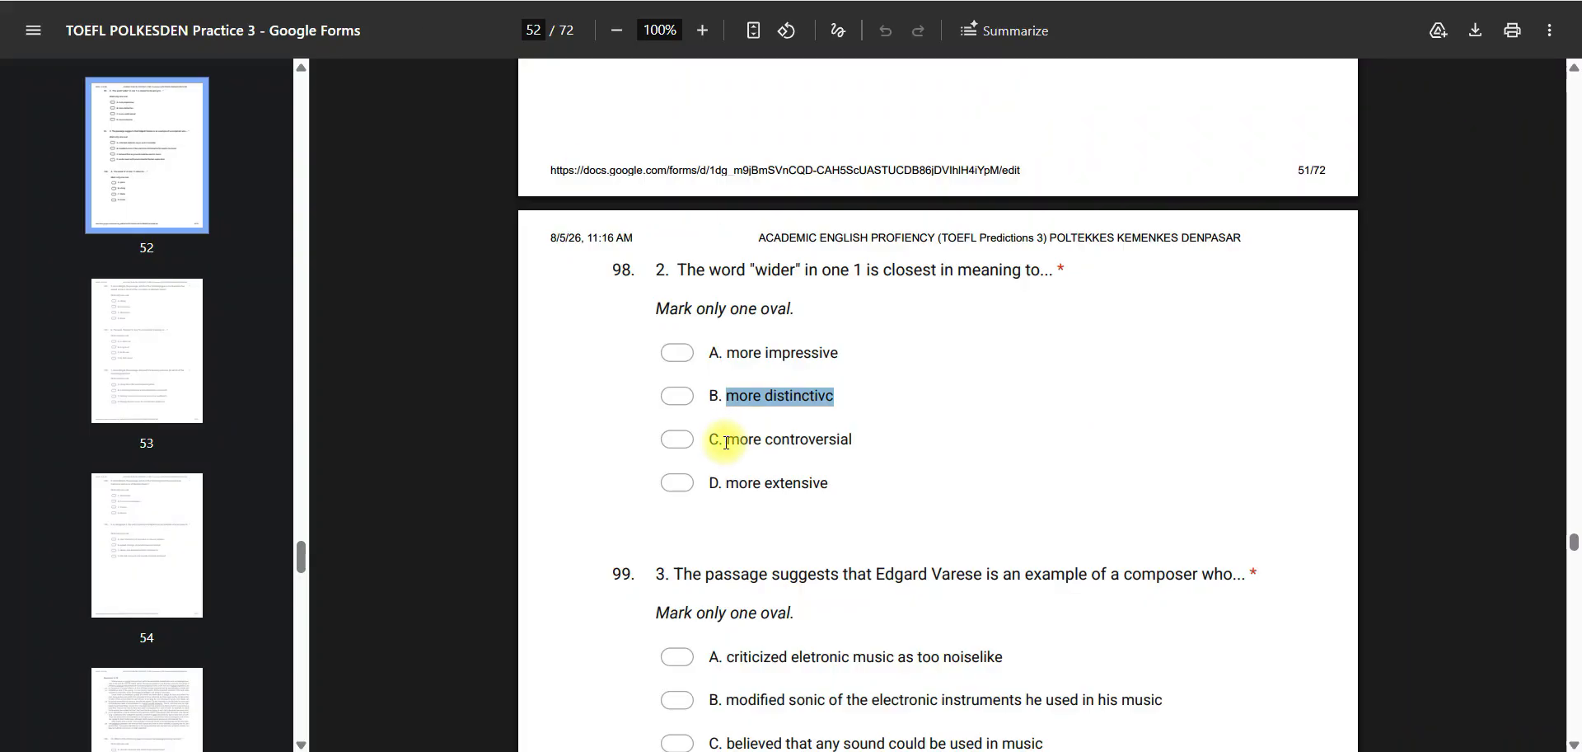
left_click_drag(727, 442, 917, 450)
left_click(528, 1)
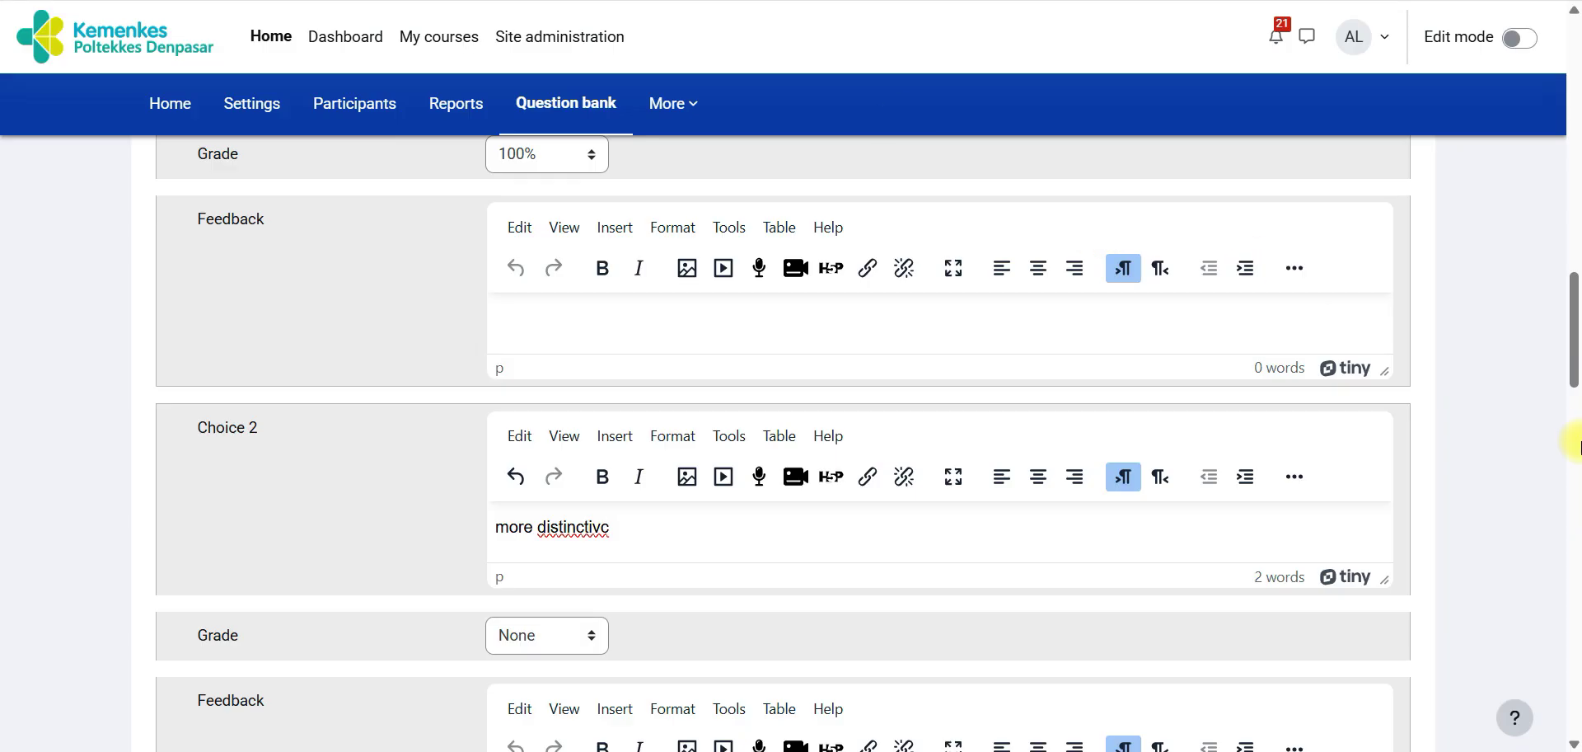
left_click(1575, 404)
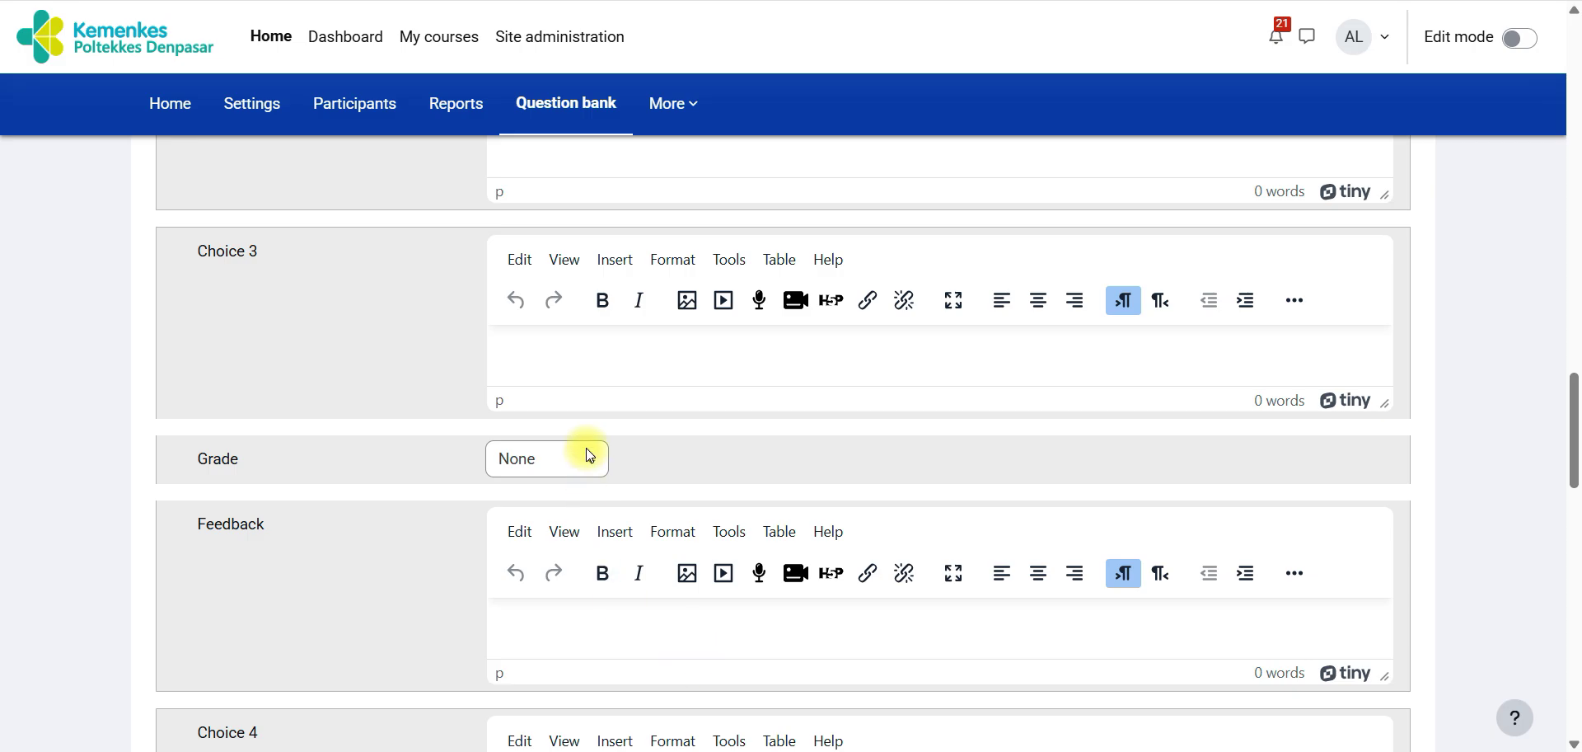
left_click(590, 365)
key("ctrl+v")
Step: Copy answer D, "more extensive", of item 98 from the PDF into Choice 4 of the Moodle question
left_click(346, 1)
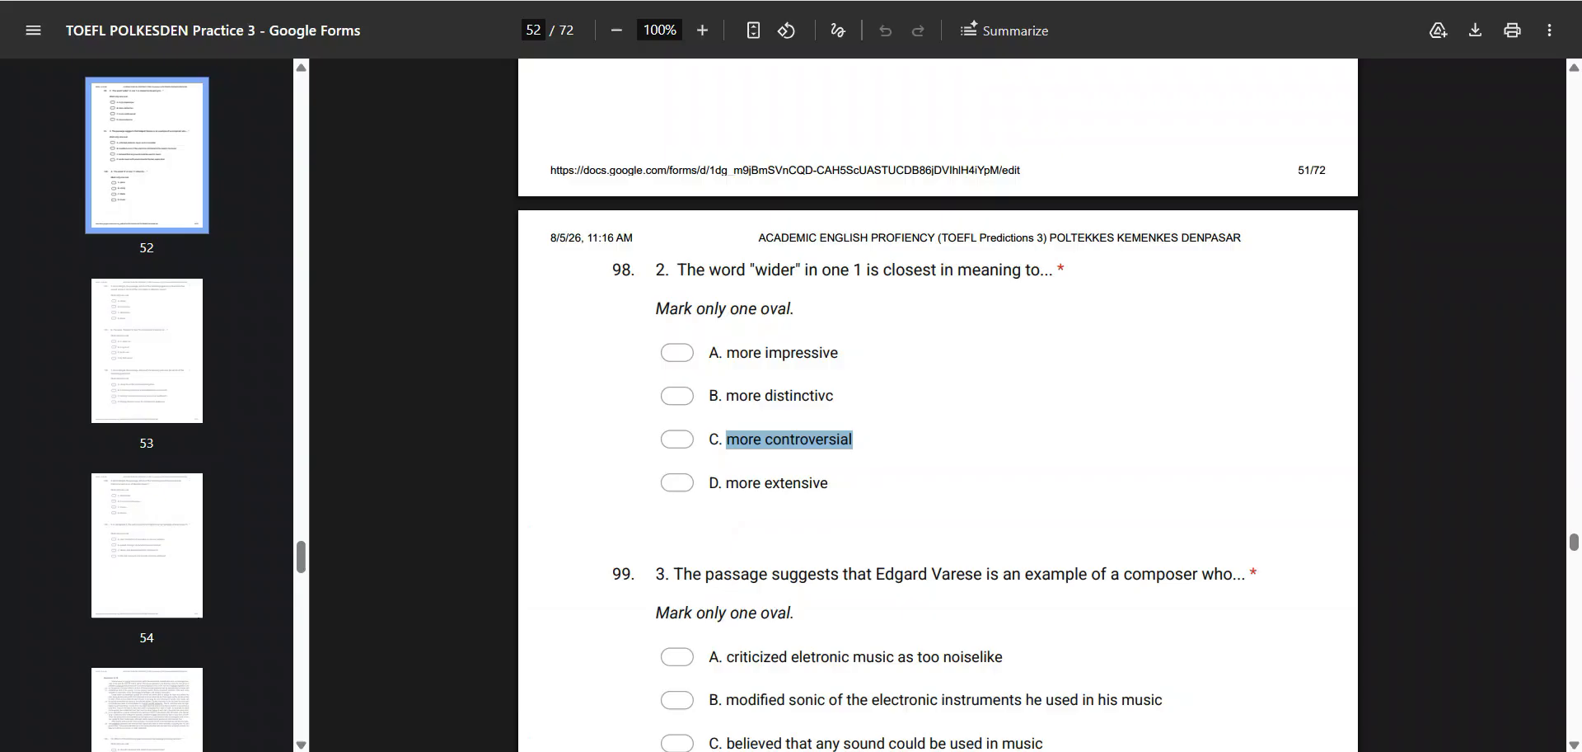
left_click_drag(728, 483, 865, 492)
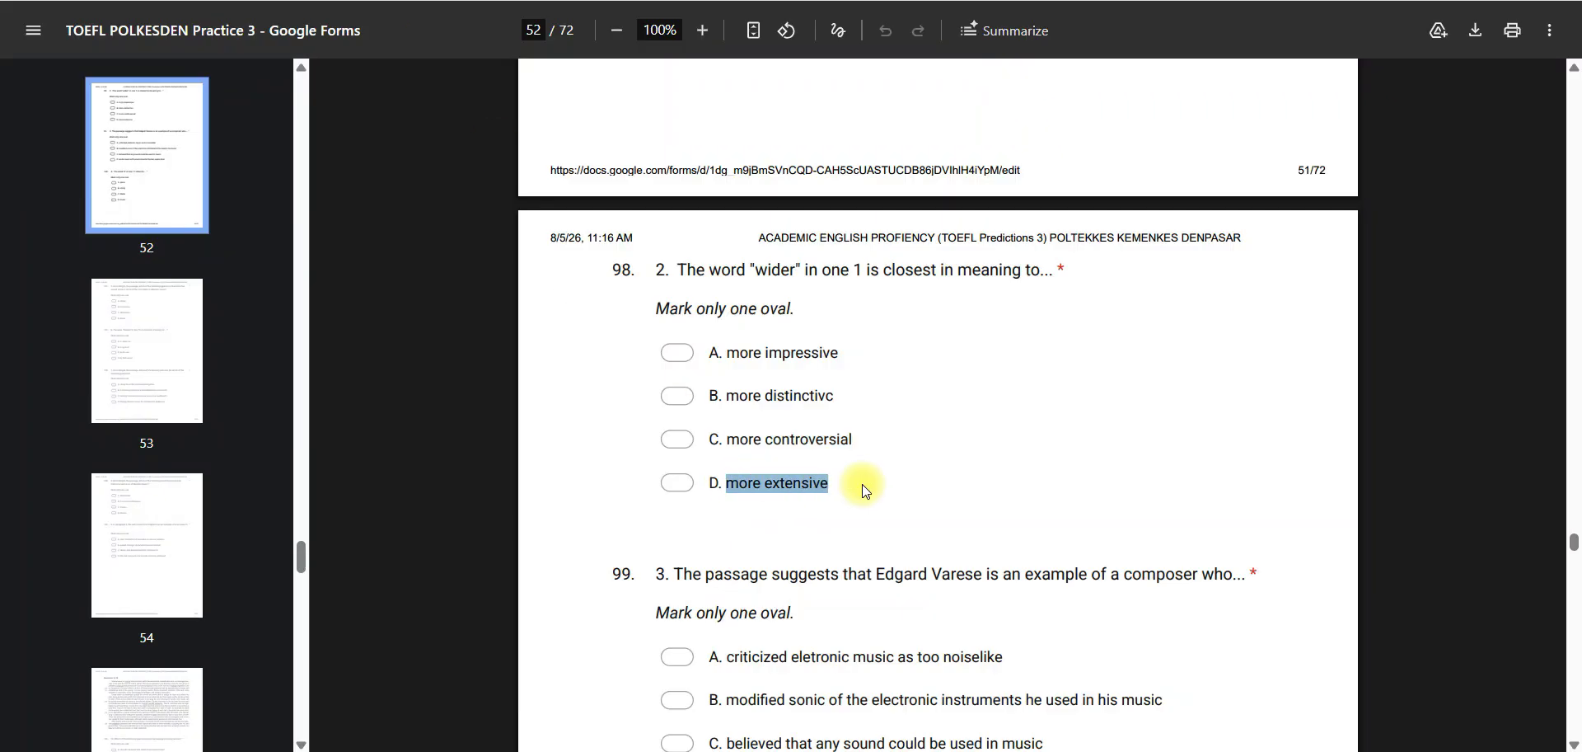
left_click(495, 1)
left_click_drag(1576, 439, 1547, 491)
left_click(665, 498)
key("ctrl+v")
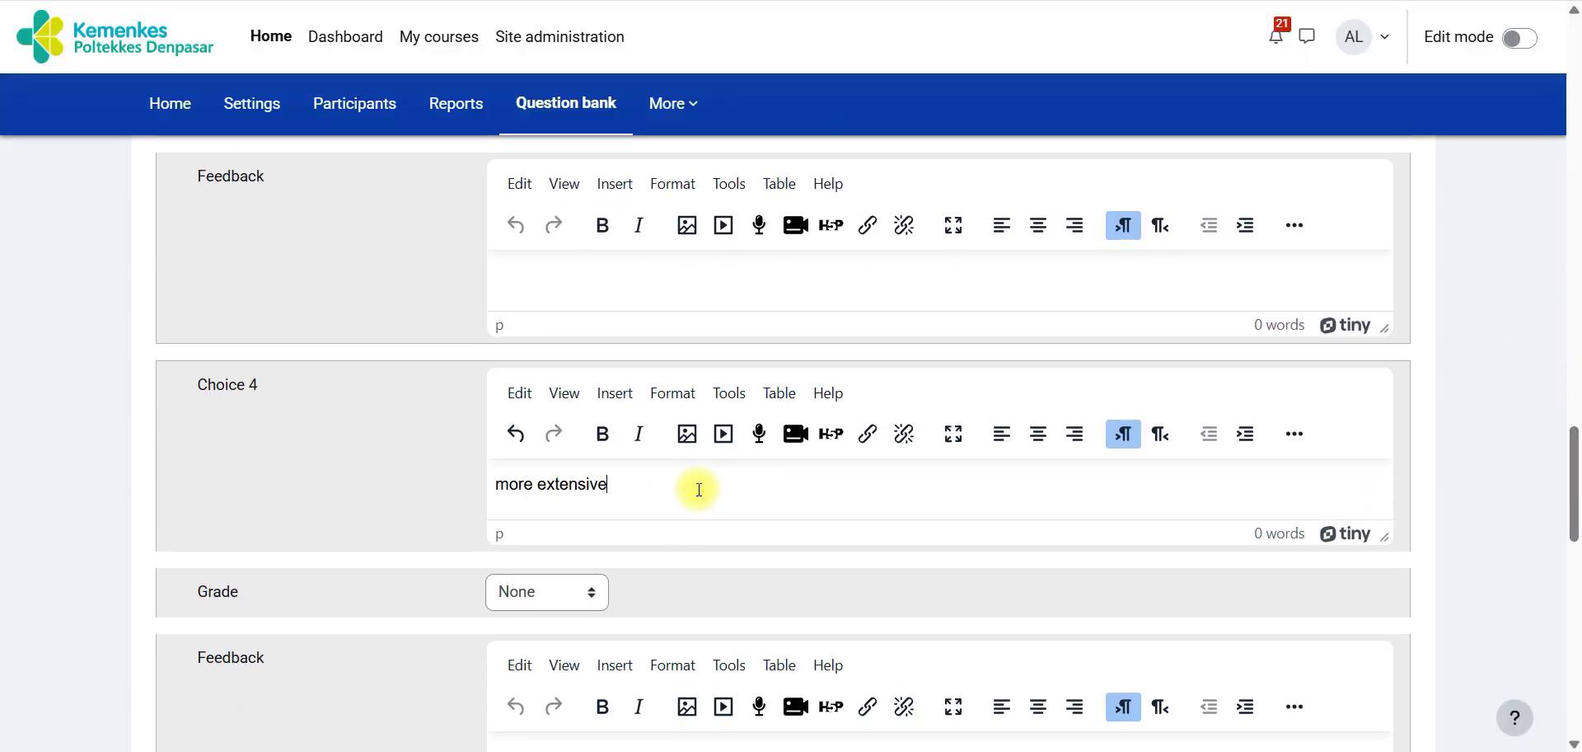
Step: Save "Question : 2" and check the directions and question entries in the Reading category's question list
left_click_drag(1574, 527, 1575, 651)
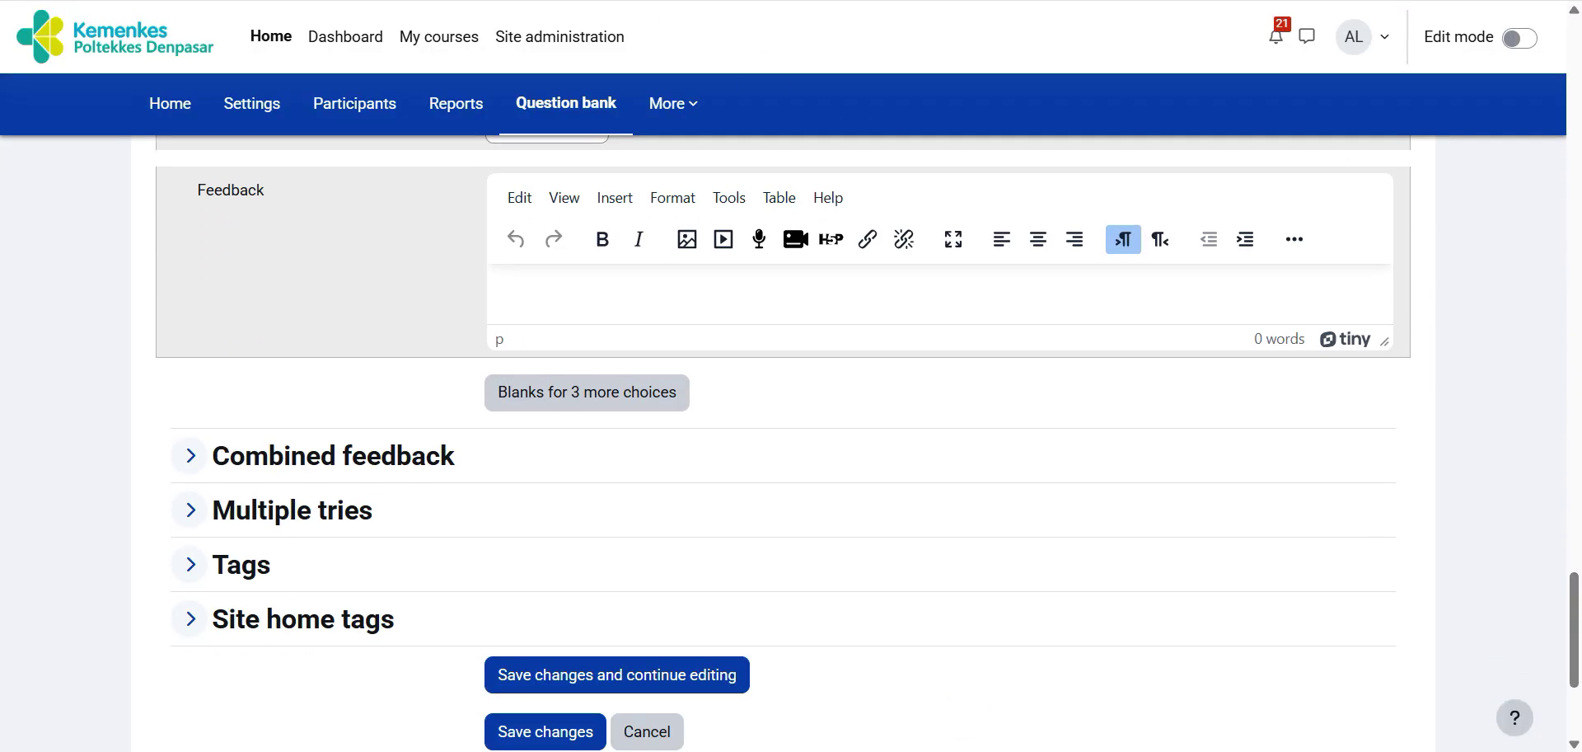
left_click(563, 732)
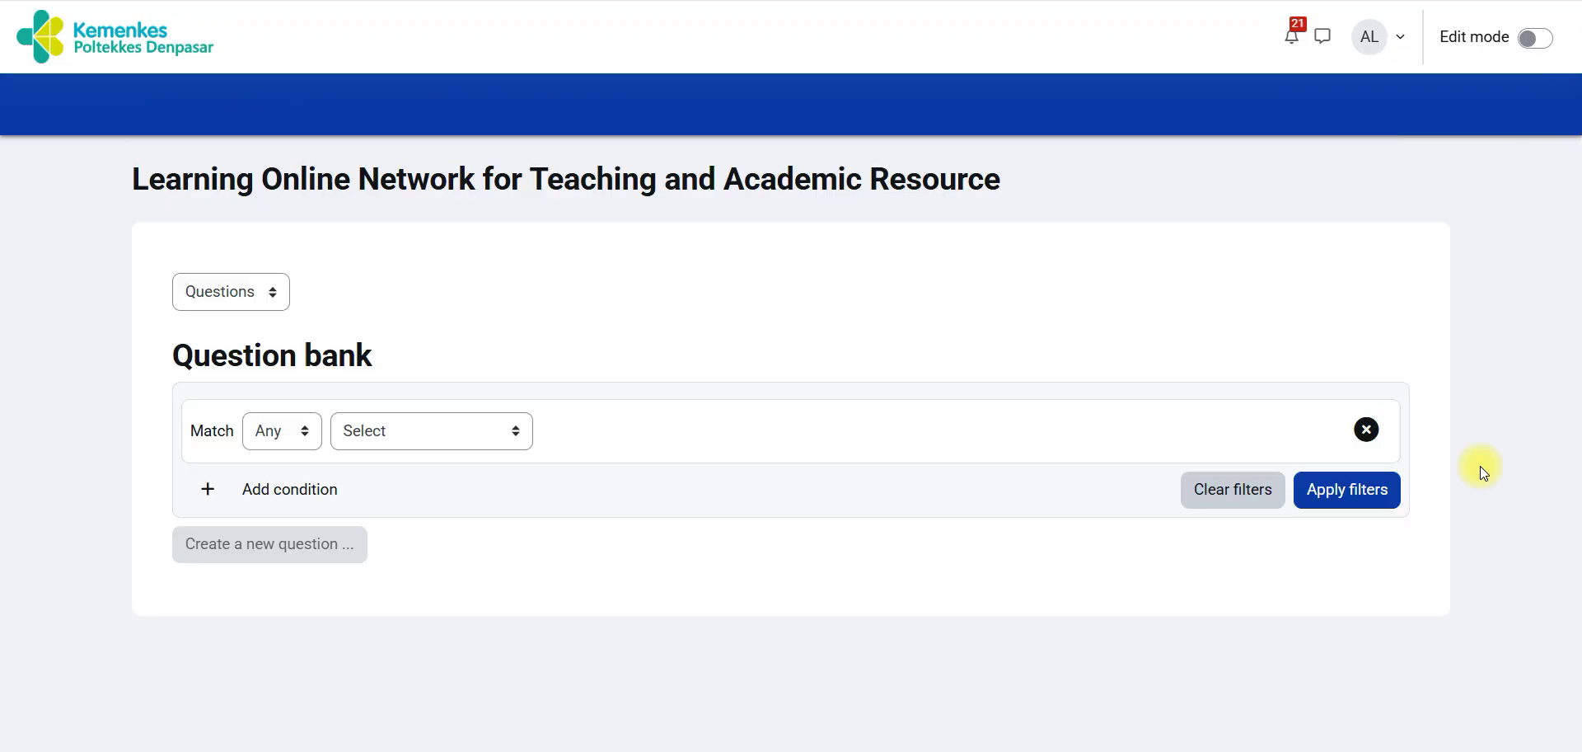
left_click_drag(1573, 168, 1574, 363)
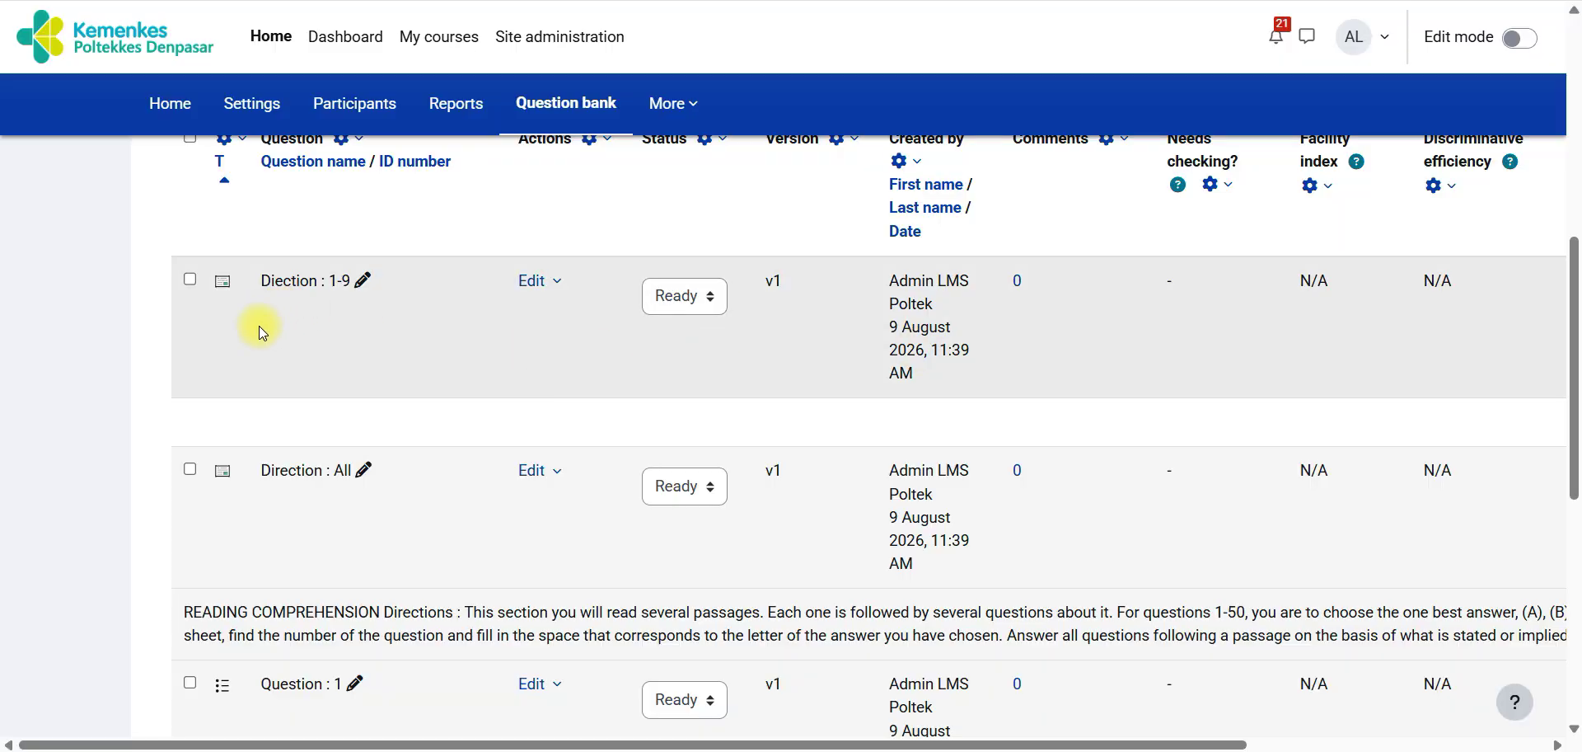
scroll(1575, 371, "down", 1)
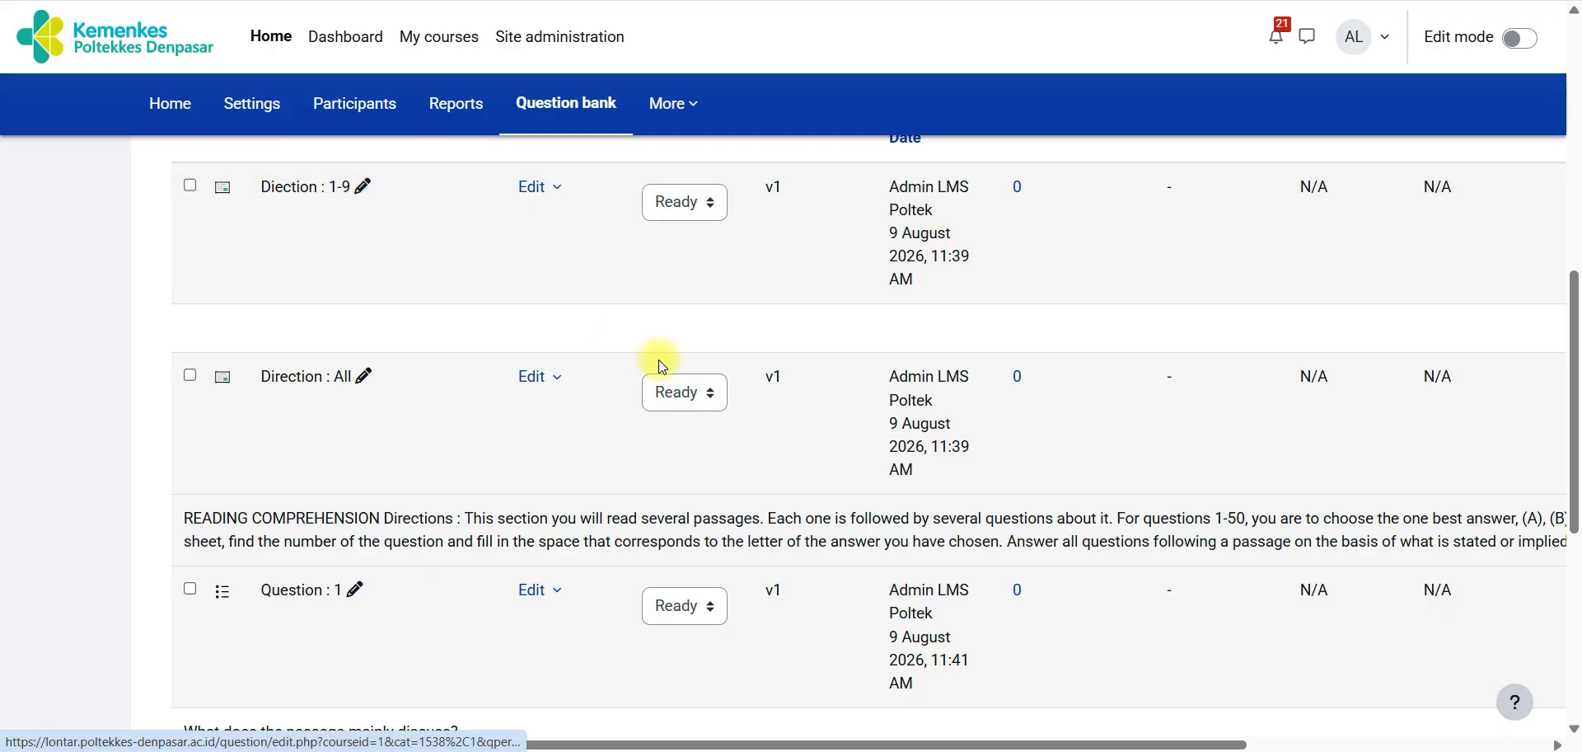
left_click_drag(1573, 371, 1574, 452)
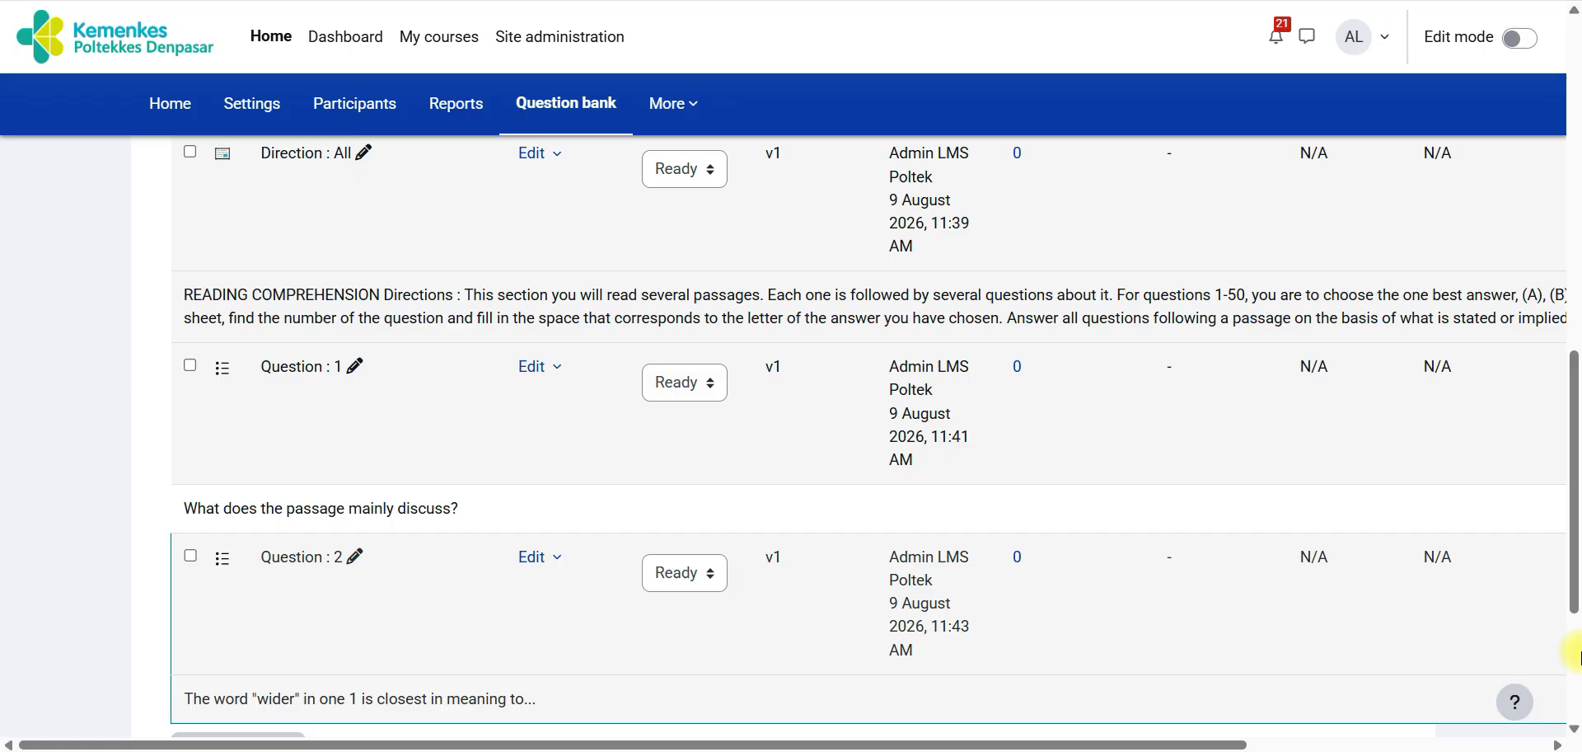
scroll(1575, 640, "down", 2)
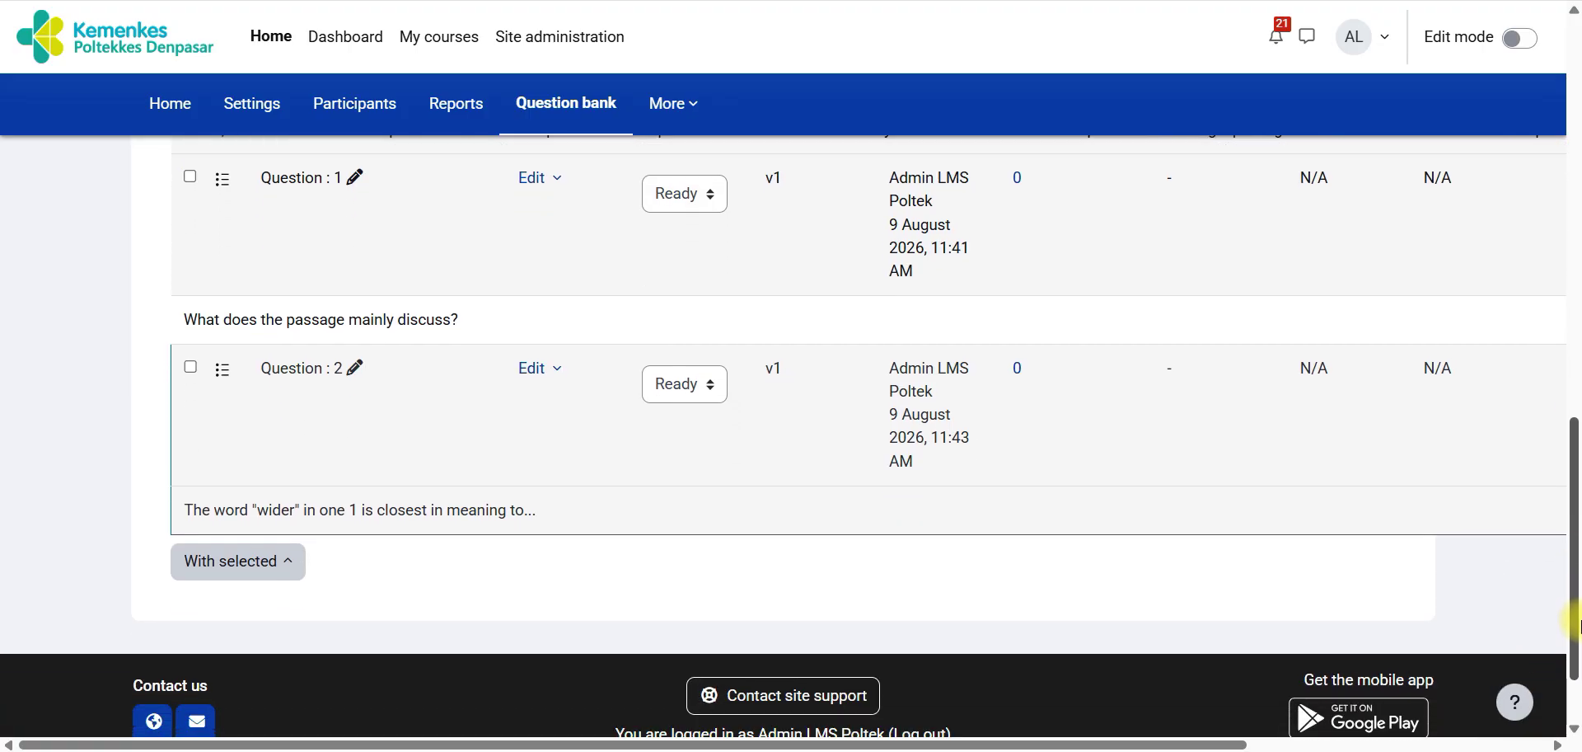